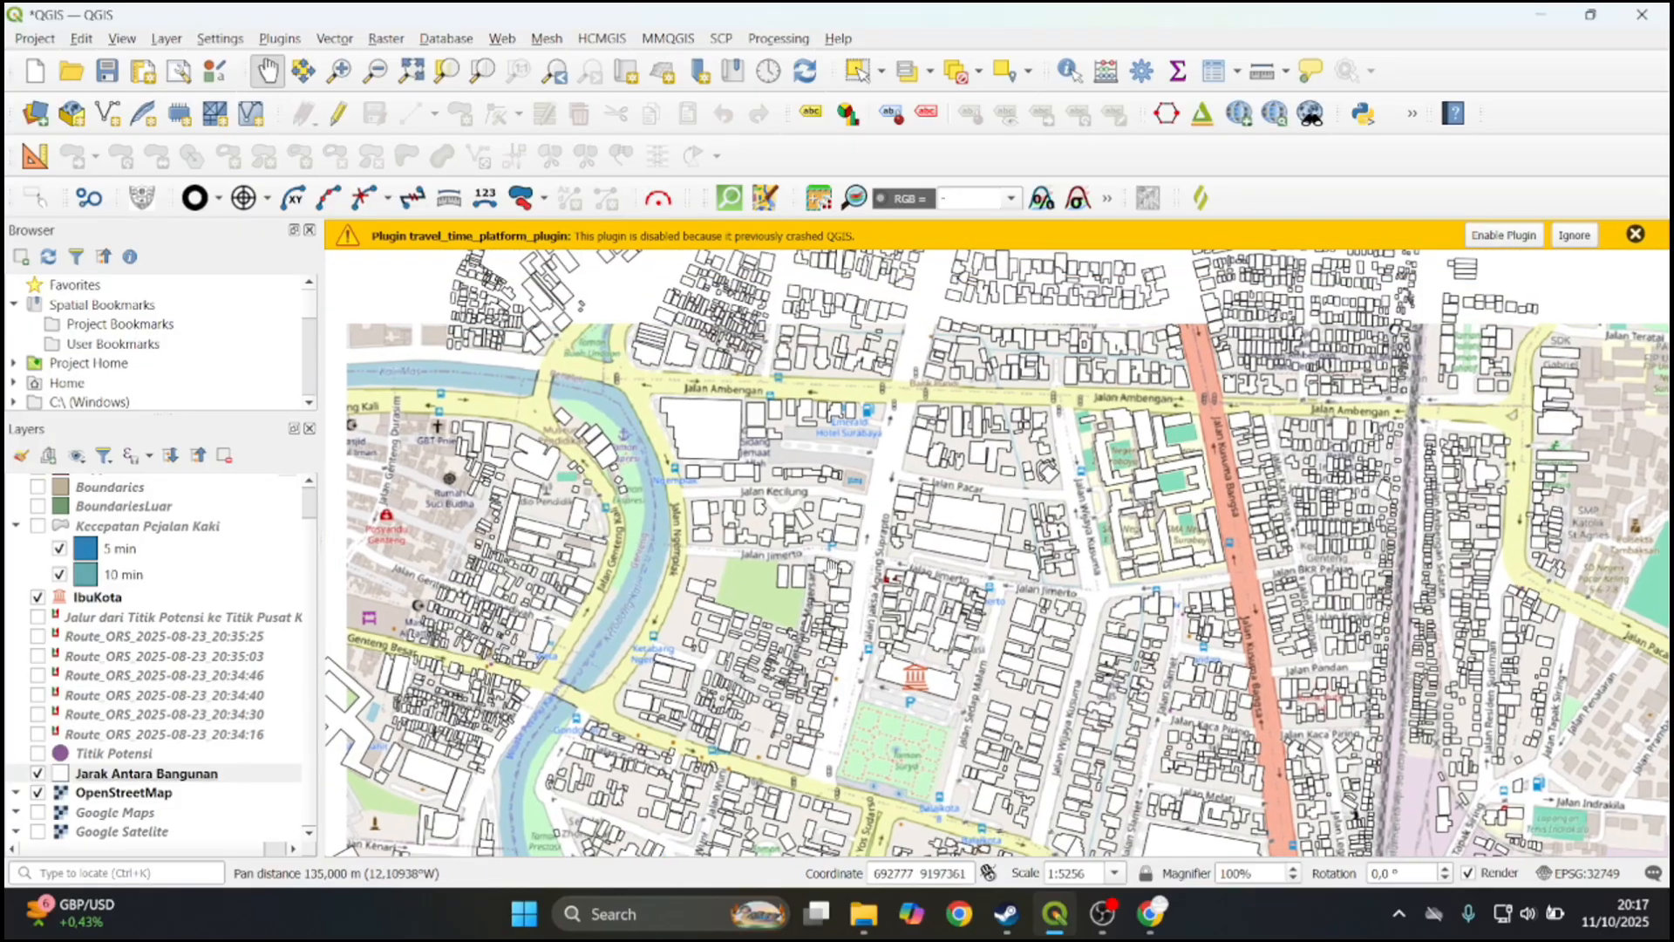
{"action": "mouse_move", "coordinate": [882, 421]}
{"action": "left_mouse_down"}
{"action": "mouse_move", "coordinate": [924, 478]}
{"action": "mouse_move", "coordinate": [936, 587]}
{"action": "mouse_move", "coordinate": [904, 549]}
{"action": "mouse_move", "coordinate": [936, 607]}
{"action": "mouse_move", "coordinate": [1036, 588]}
{"action": "left_mouse_up"}
{"action": "left_click_drag", "start_coordinate": [1135, 614], "coordinate": [1151, 512]}
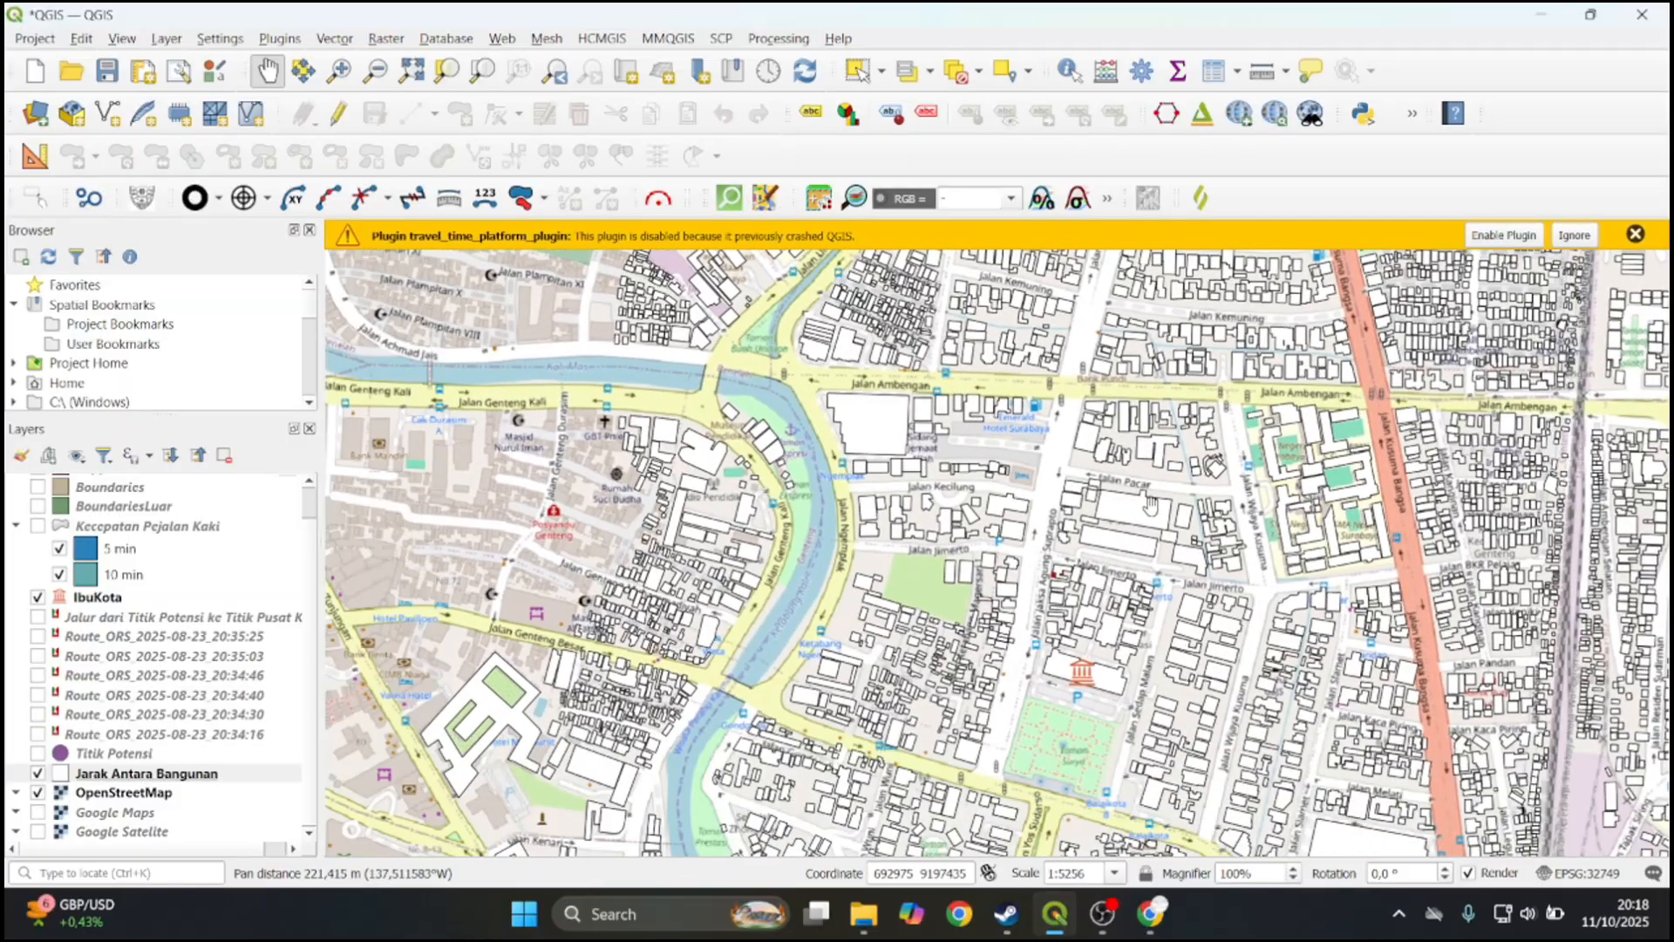
{"action": "scroll", "coordinate": [1165, 622], "scroll_direction": "up", "scroll_amount": 1}
{"action": "left_click_drag", "start_coordinate": [1166, 624], "coordinate": [1143, 516]}
{"action": "scroll", "coordinate": [968, 644], "scroll_direction": "down", "scroll_amount": 1}
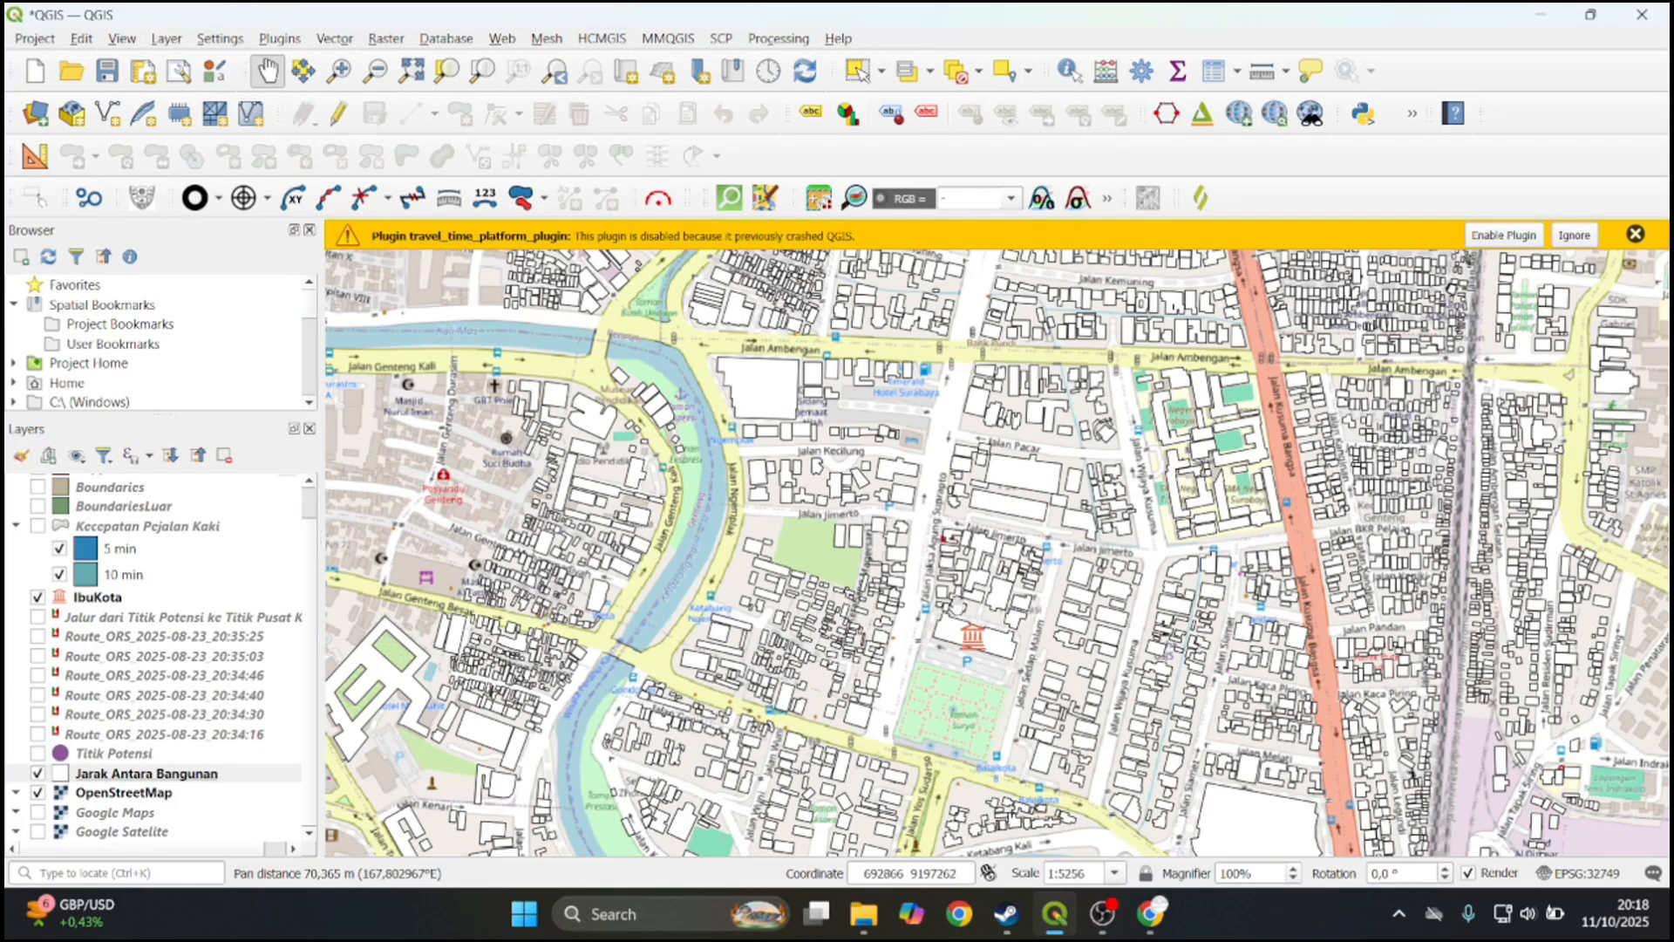
{"action": "left_click_drag", "start_coordinate": [975, 477], "coordinate": [878, 466]}
{"action": "scroll", "coordinate": [298, 597], "scroll_direction": "up", "scroll_amount": 1}
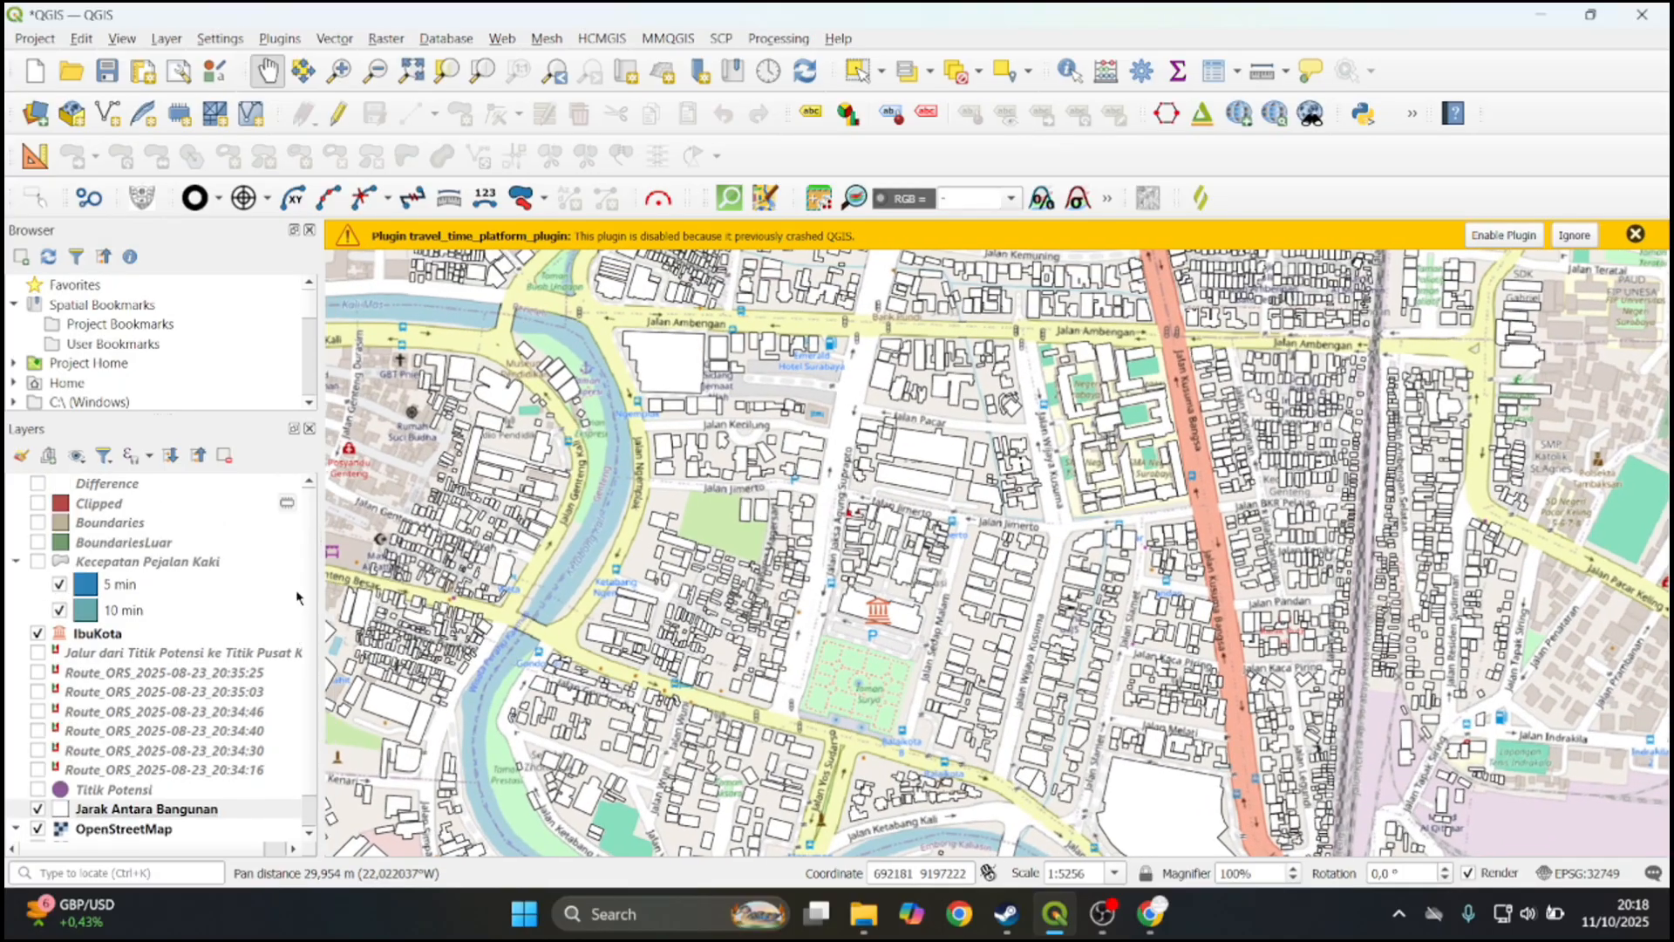
Find ORS Tools in the plugin manager and review its description, version and changelog
{"action": "left_click", "coordinate": [272, 40]}
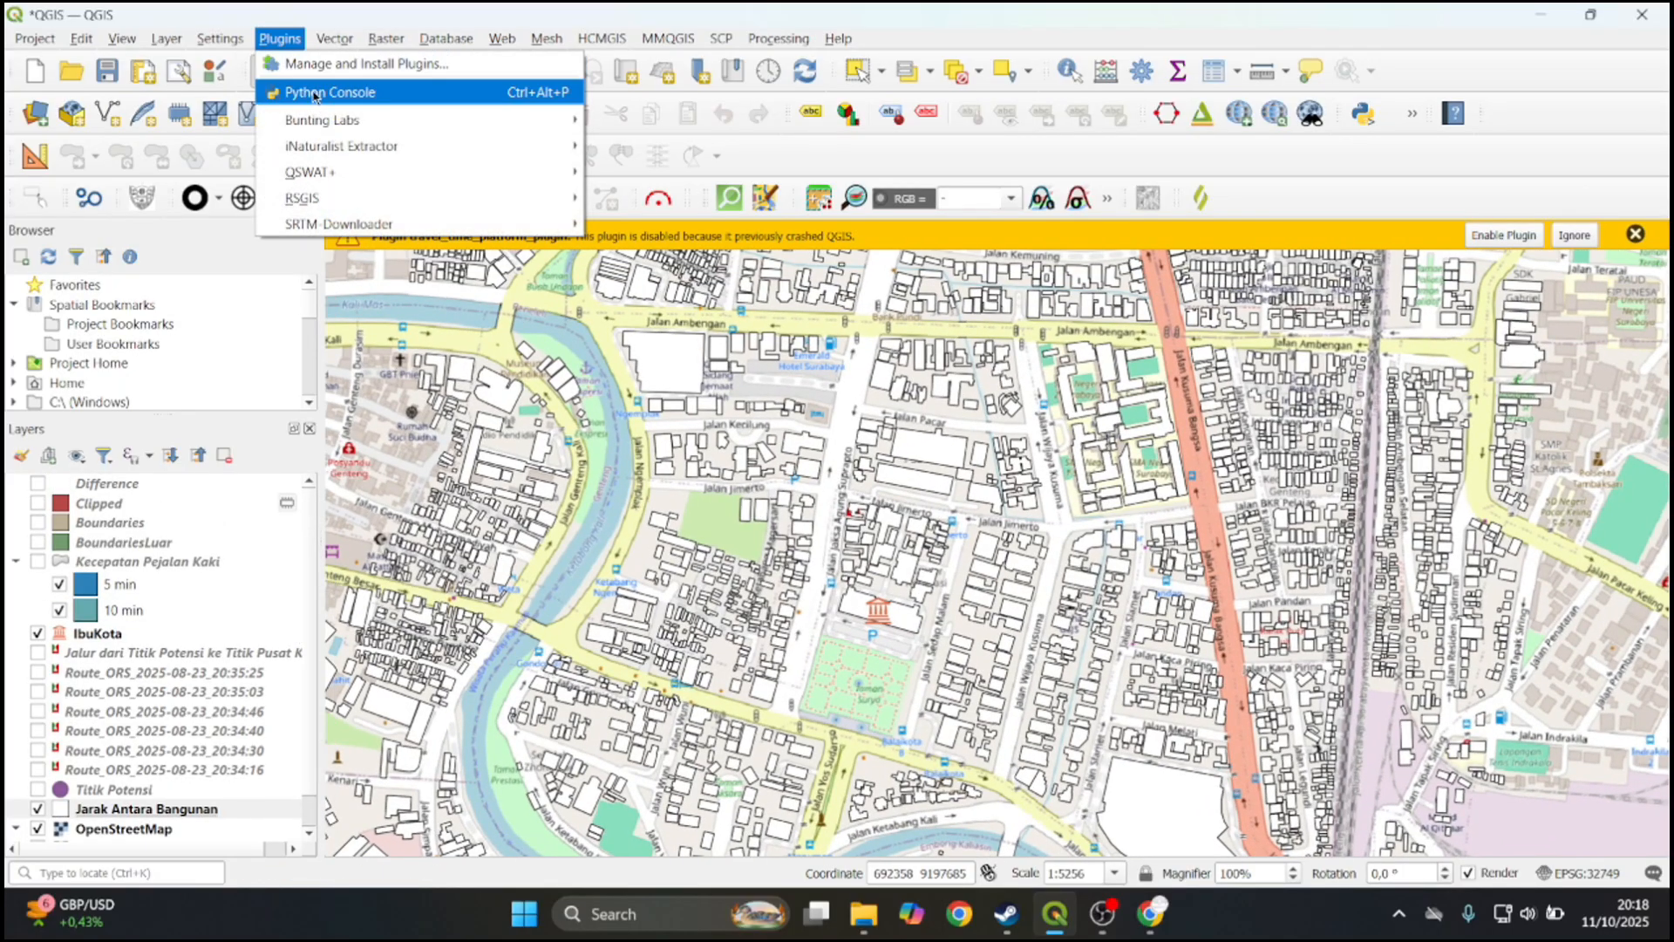
{"action": "left_click", "coordinate": [511, 94]}
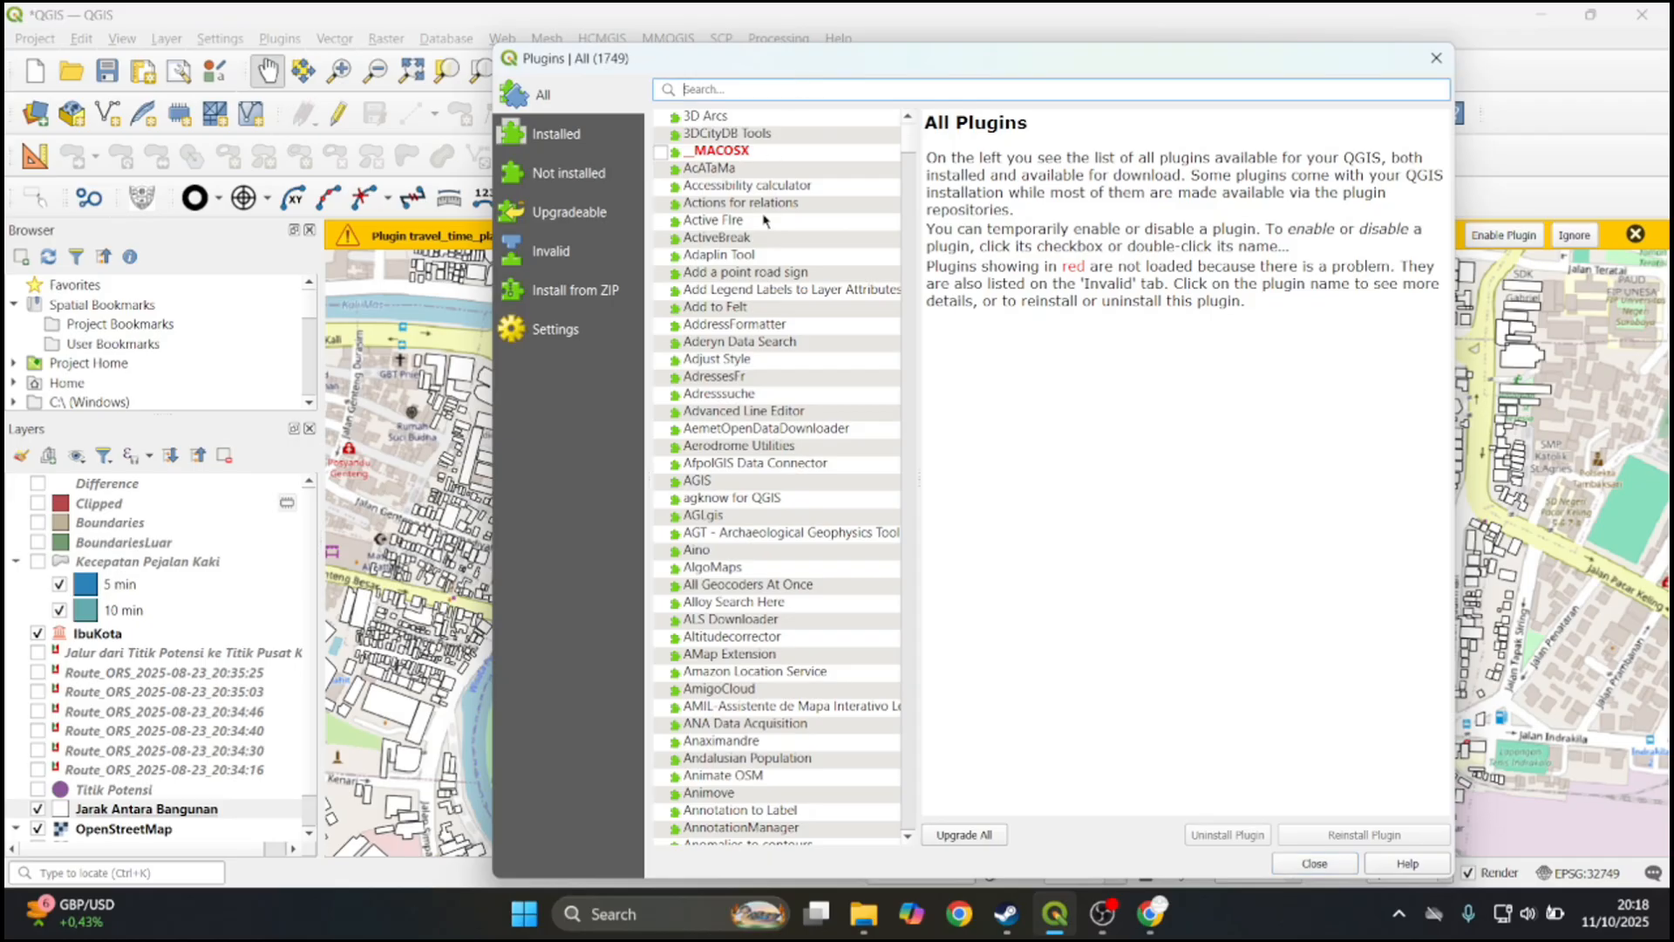
{"action": "left_click", "coordinate": [764, 222]}
{"action": "type", "text": "ors"}
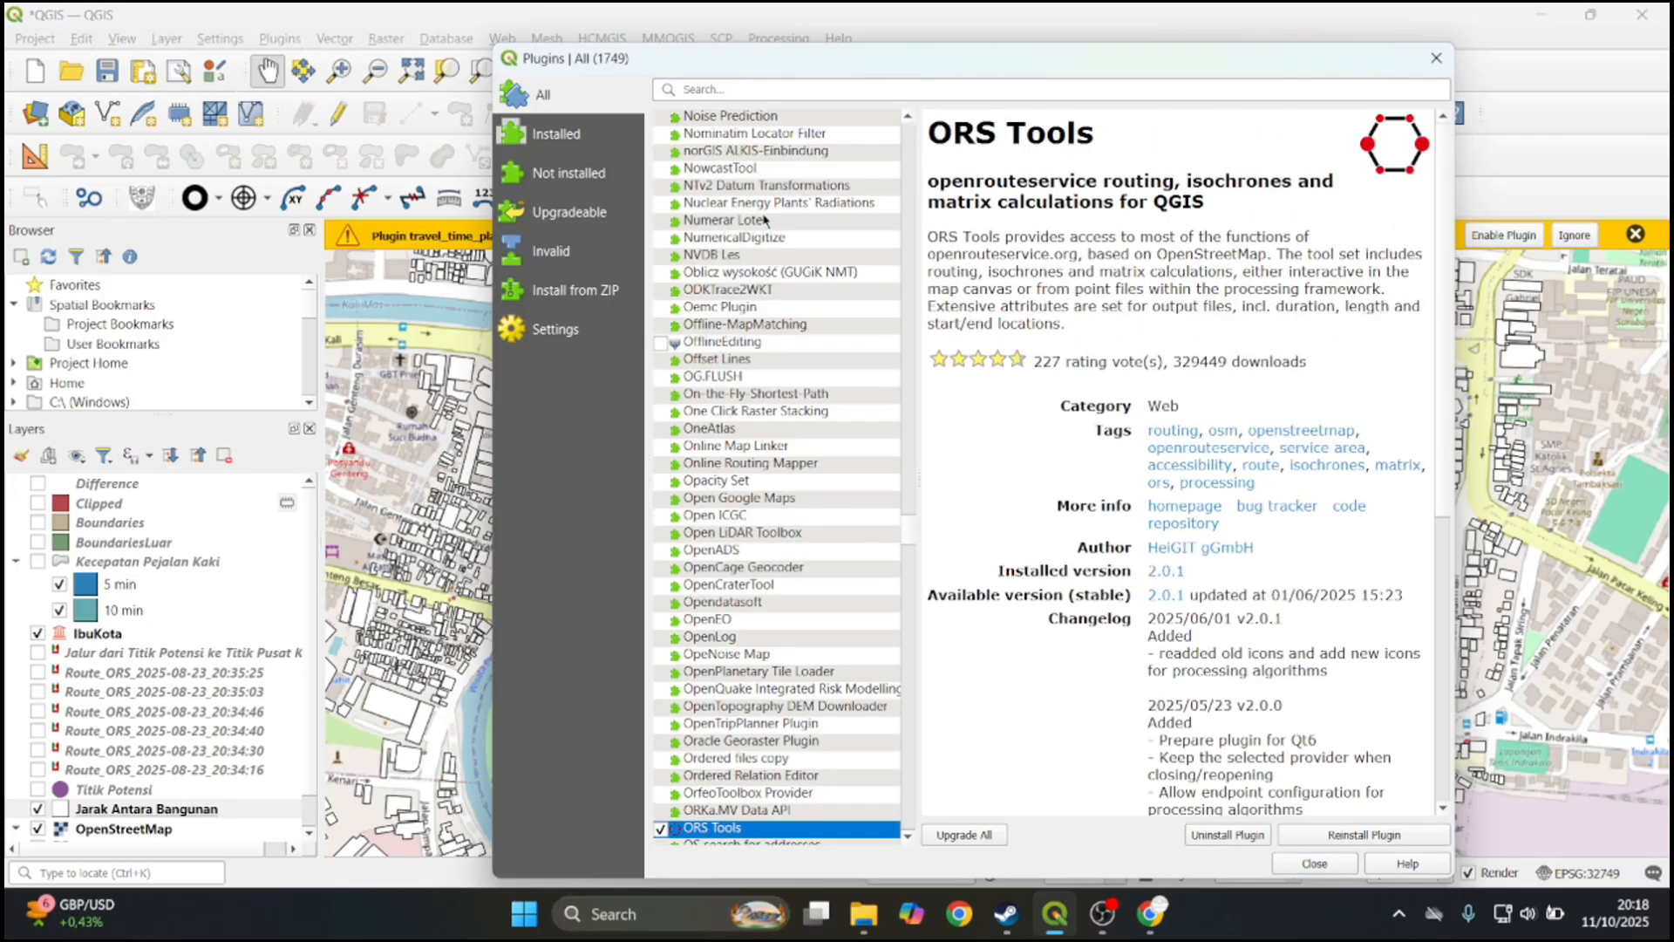
{"action": "scroll", "coordinate": [1329, 402], "scroll_direction": "down", "scroll_amount": 8}
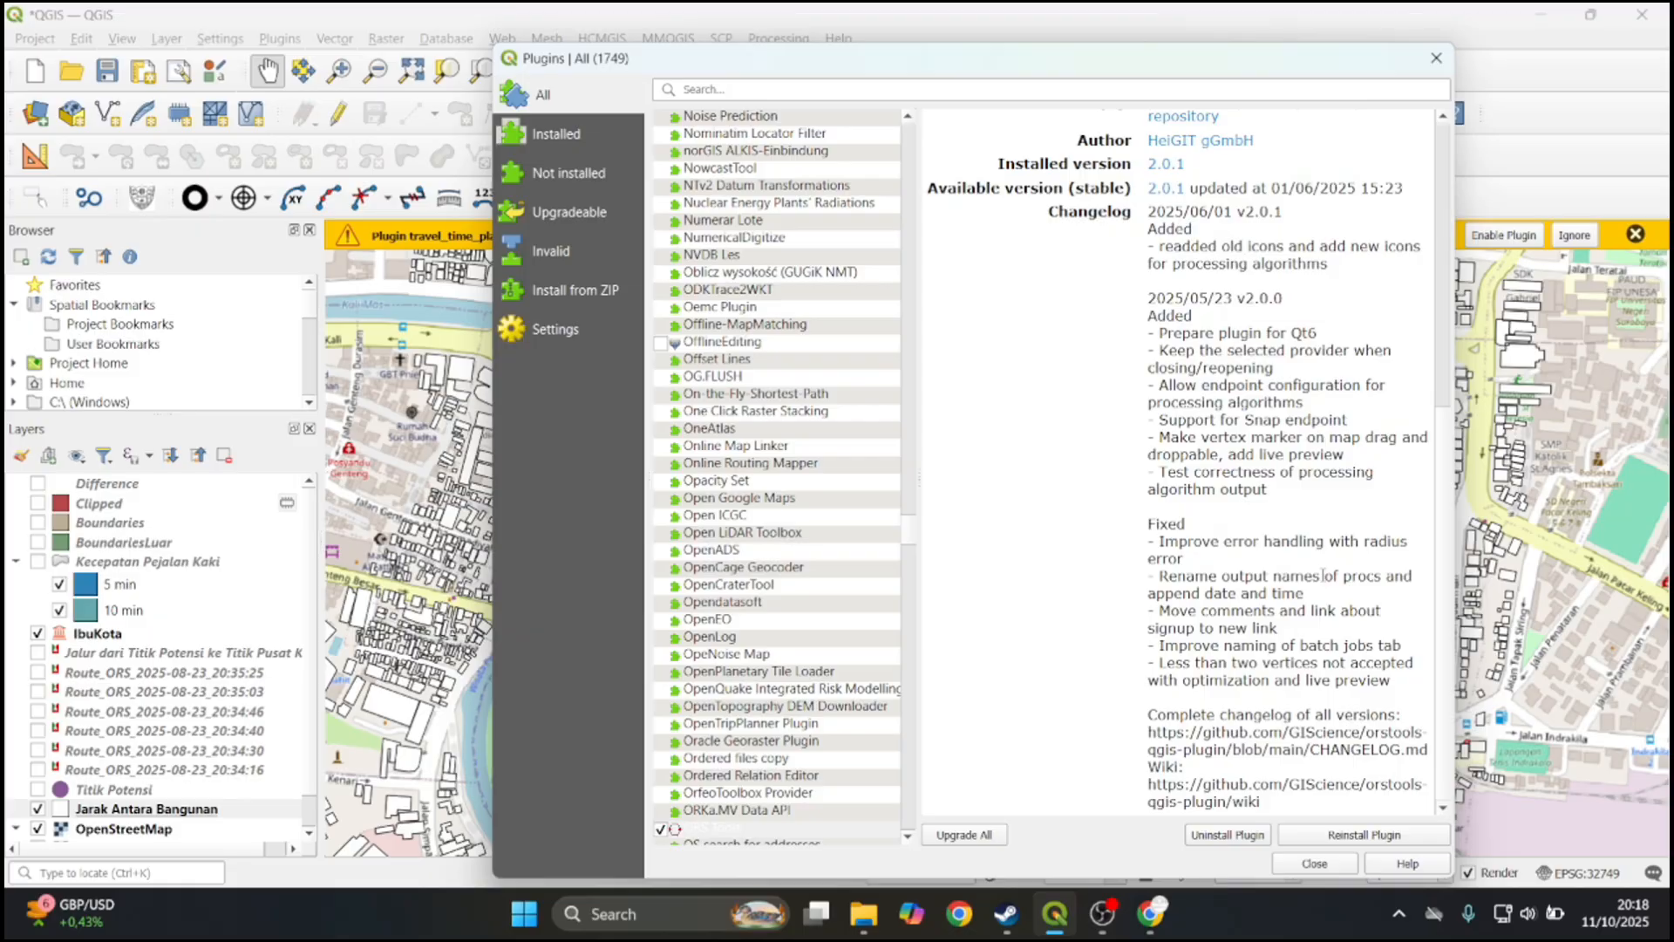
{"action": "scroll", "coordinate": [1323, 575], "scroll_direction": "up", "scroll_amount": 5}
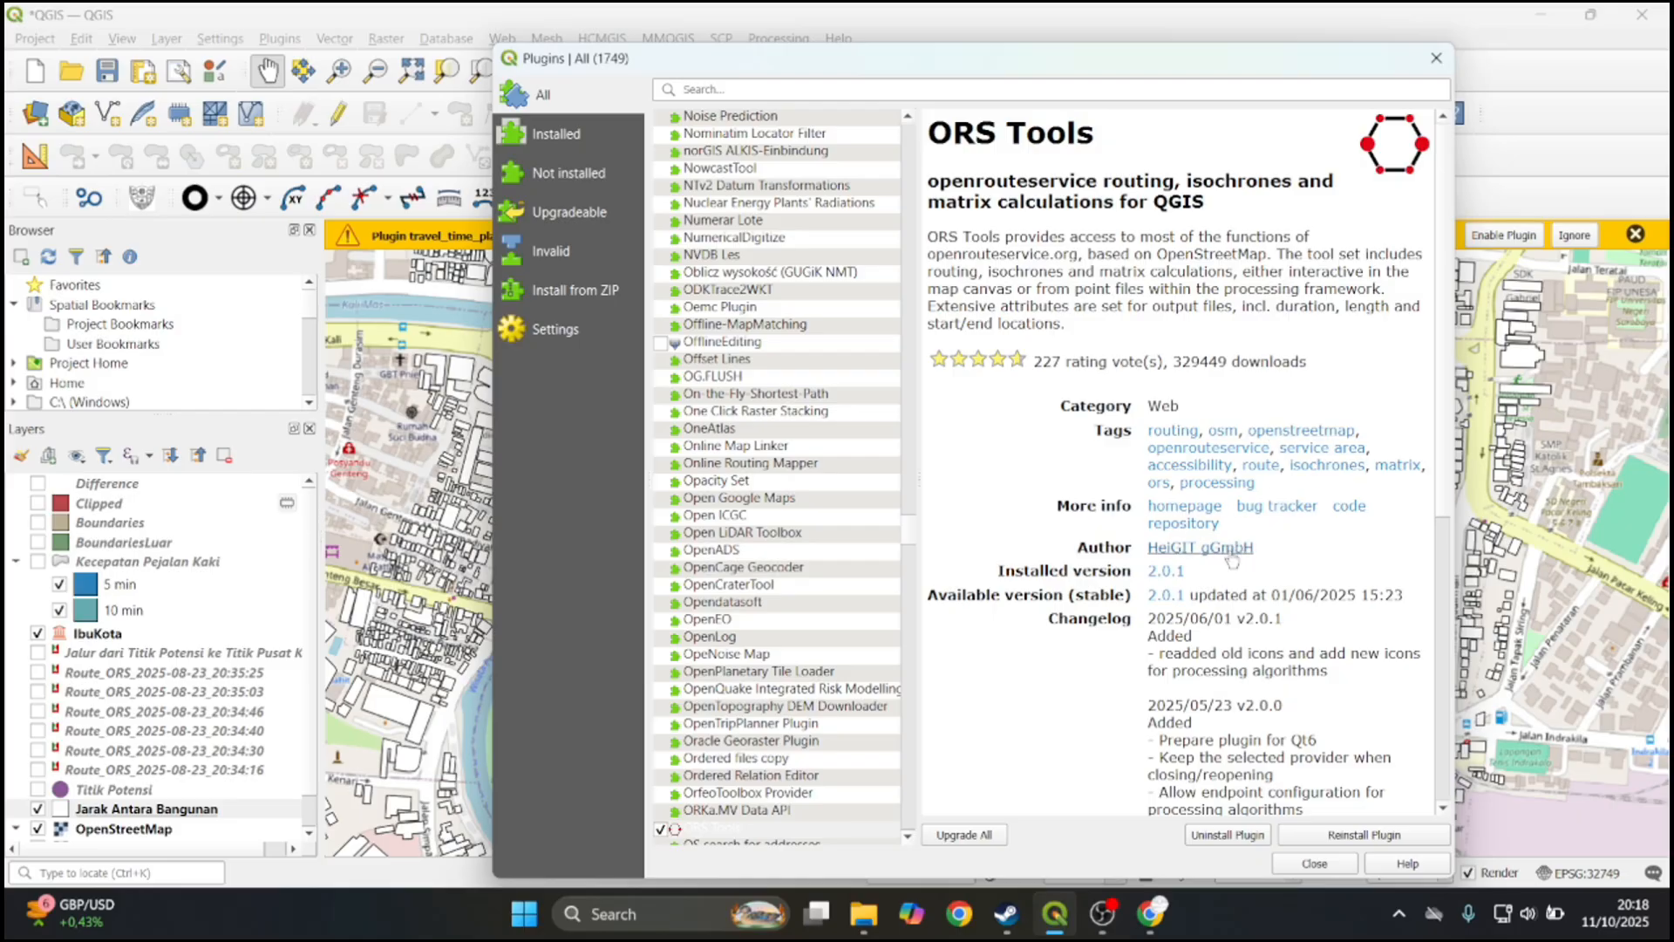
{"action": "scroll", "coordinate": [1308, 563], "scroll_direction": "down", "scroll_amount": 3}
{"action": "scroll", "coordinate": [1351, 571], "scroll_direction": "up", "scroll_amount": 3}
{"action": "scroll", "coordinate": [1389, 578], "scroll_direction": "down", "scroll_amount": 5}
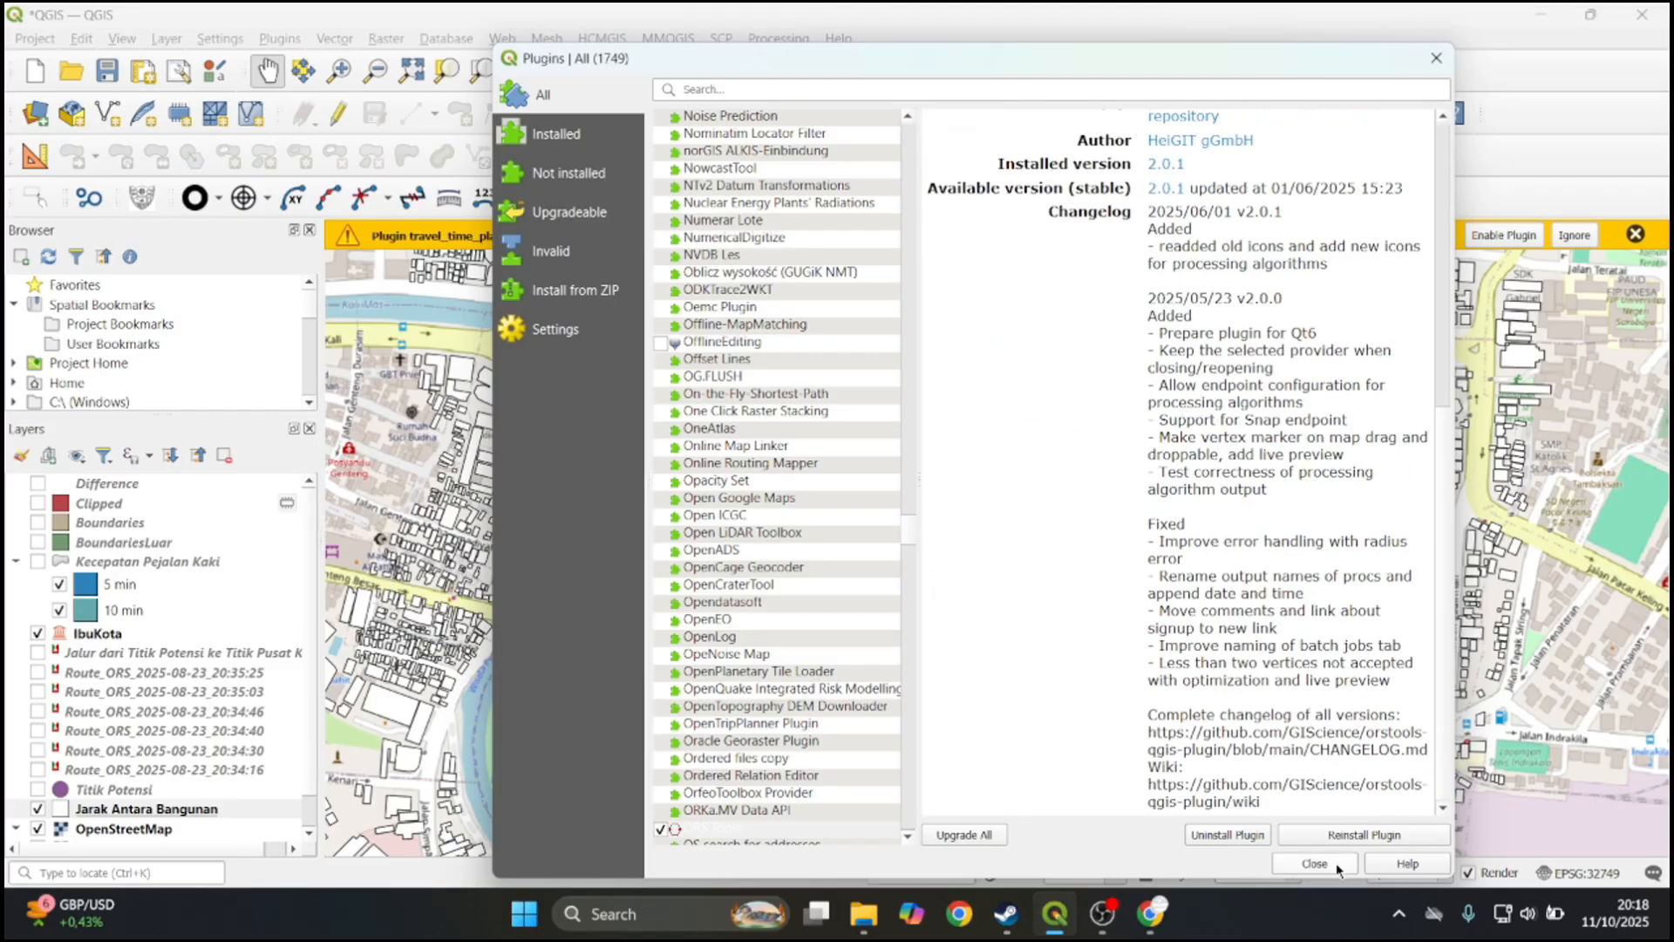
{"action": "left_click", "coordinate": [1335, 861]}
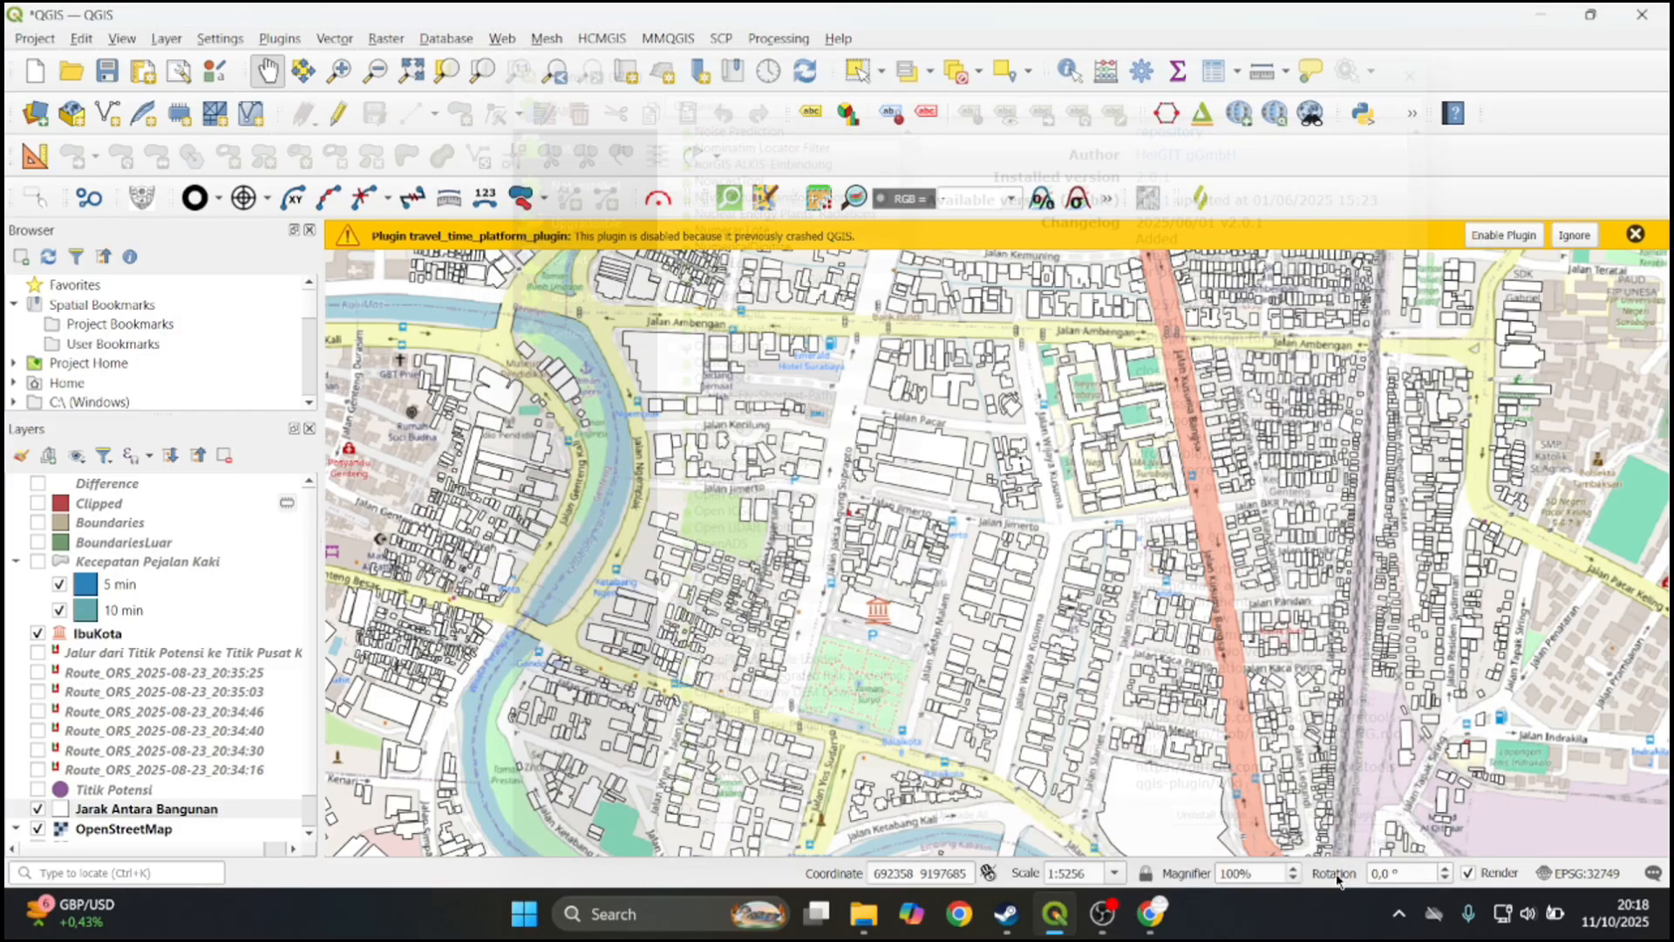
{"action": "left_click", "coordinate": [1168, 115]}
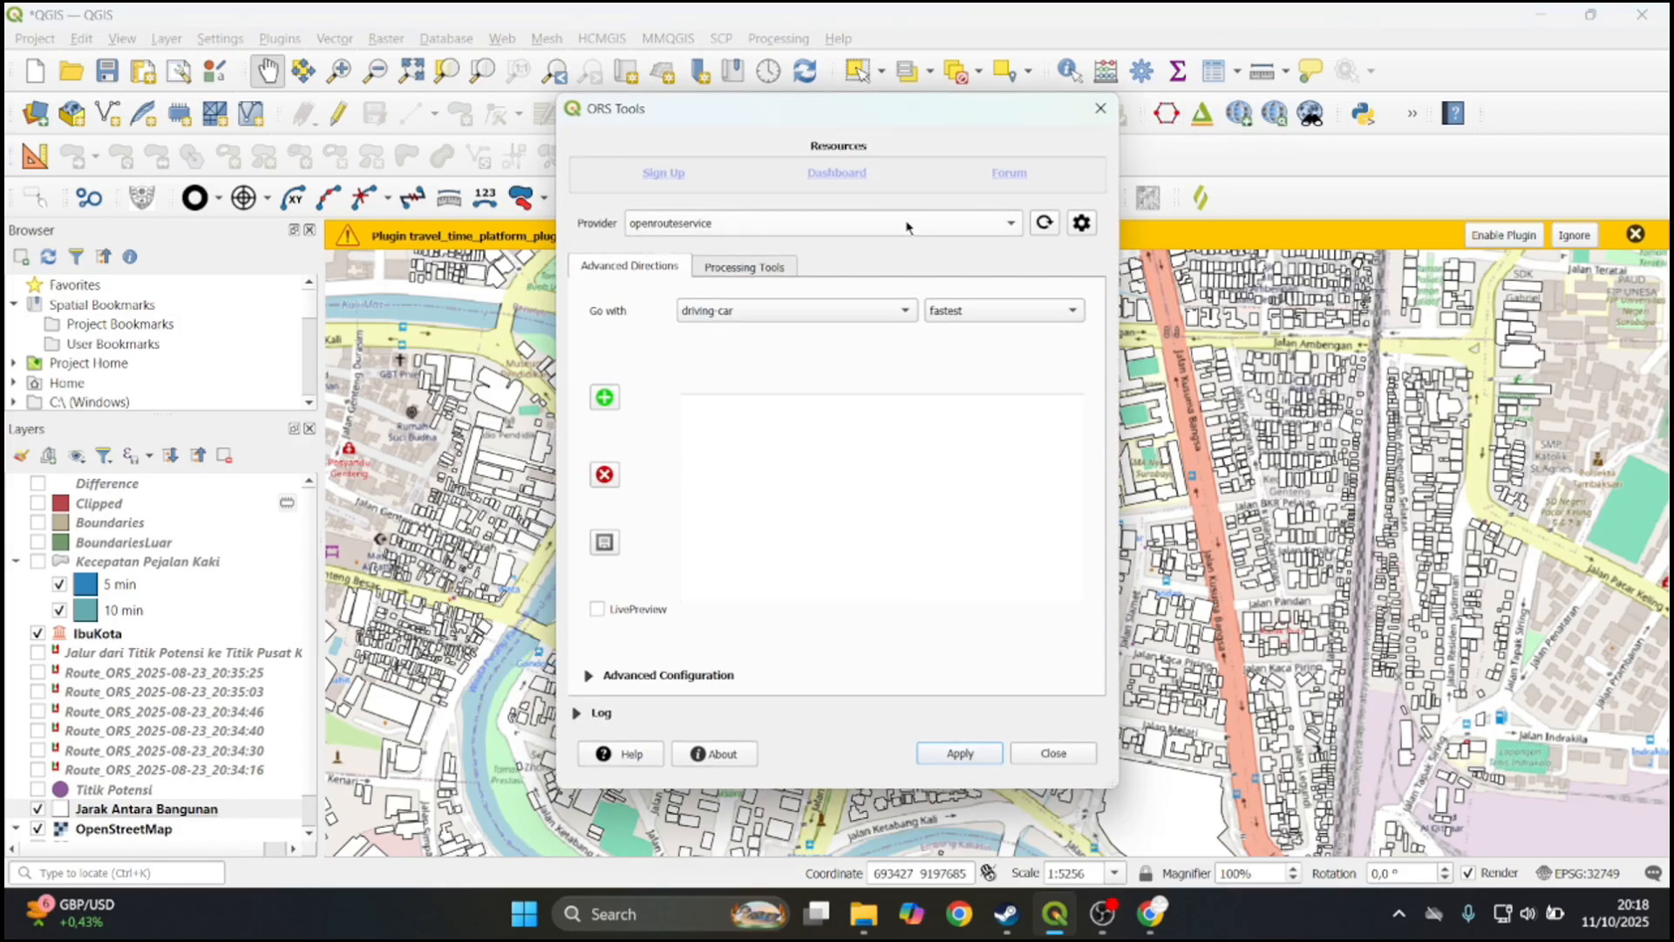
{"action": "left_click_drag", "start_coordinate": [680, 120], "coordinate": [886, 164]}
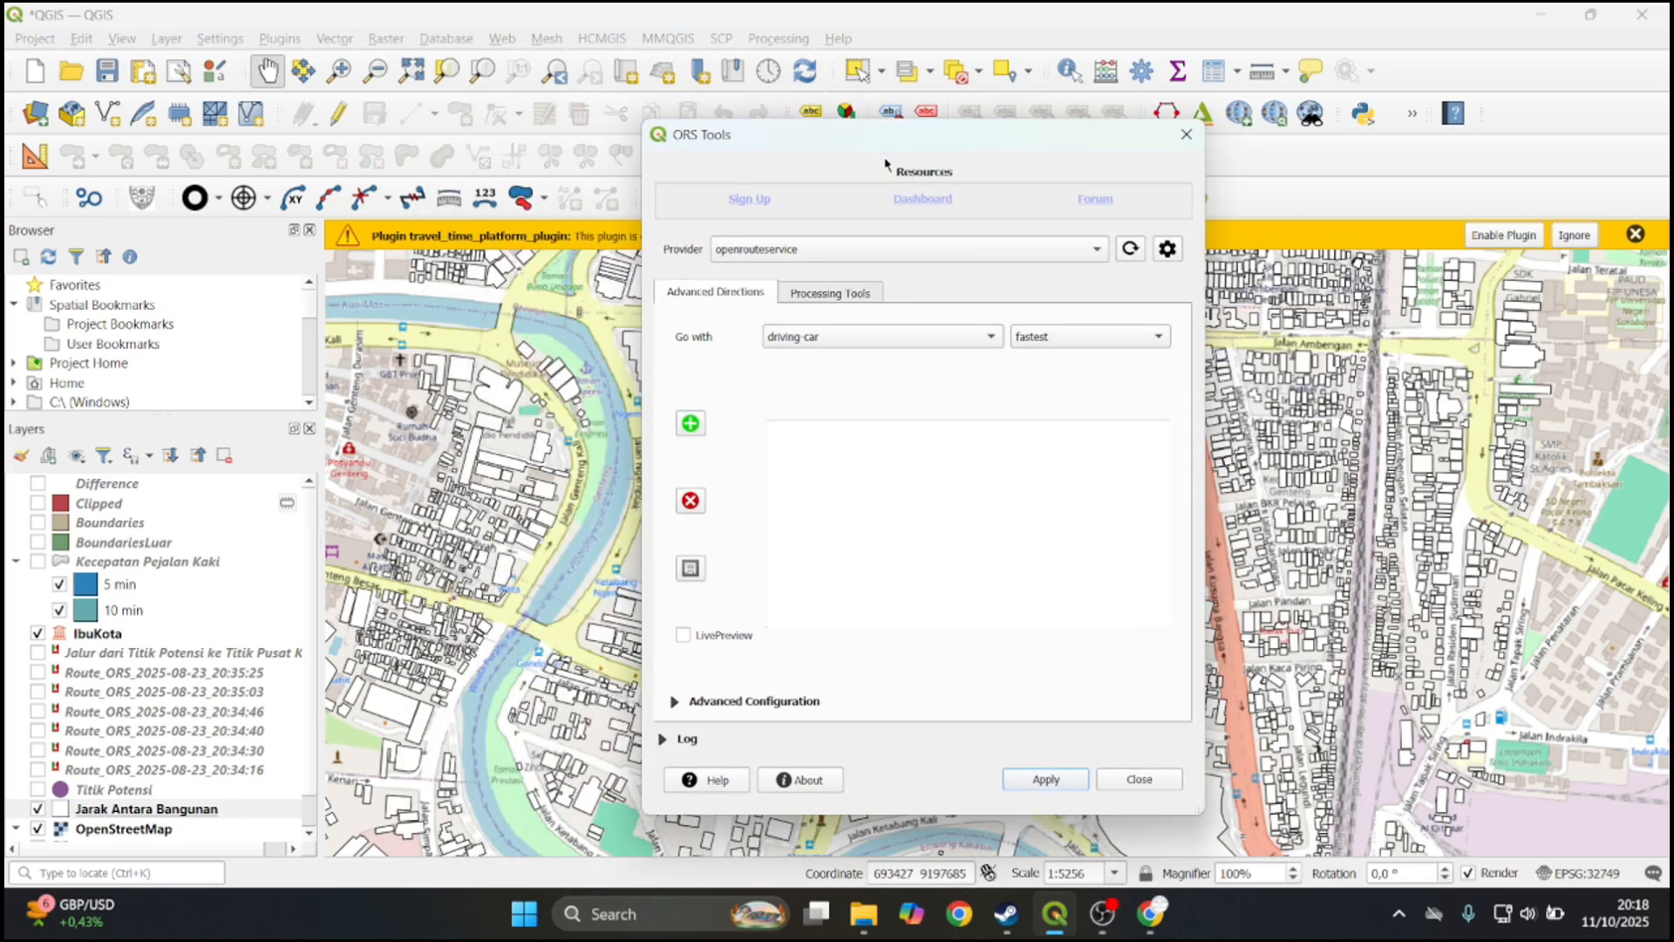
{"action": "left_click", "coordinate": [1186, 135]}
Hide the Jarak Antara Bangunan layer, keeping IbuKota and OpenStreetMap displayed
{"action": "left_click_drag", "start_coordinate": [908, 626], "coordinate": [972, 608]}
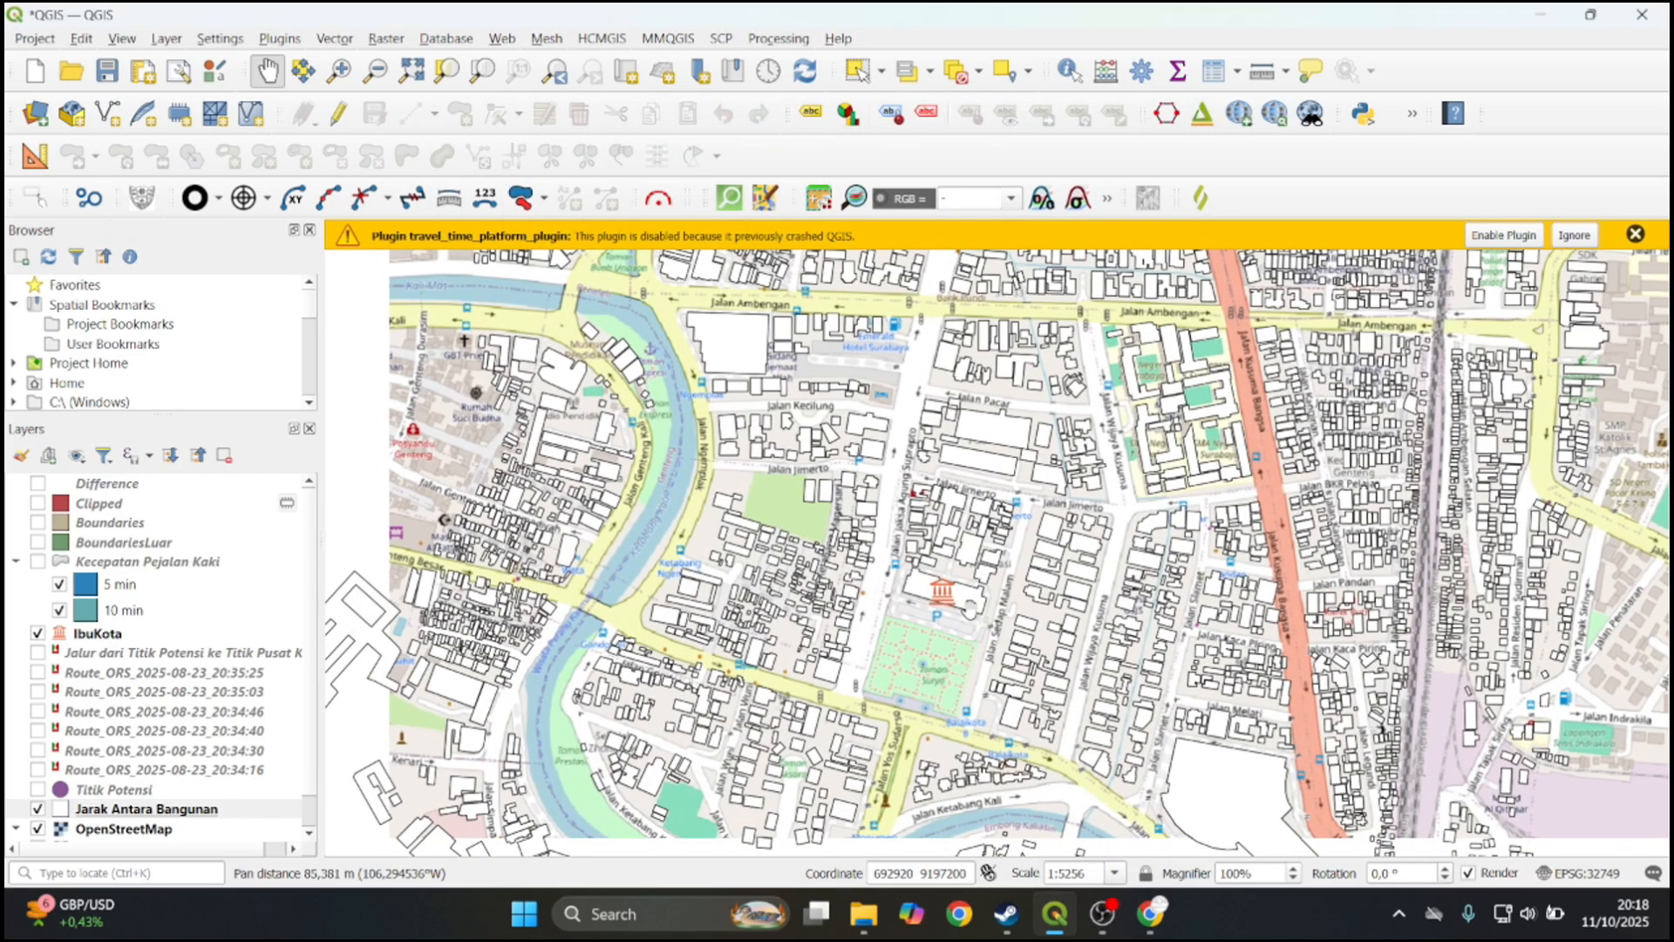
{"action": "scroll", "coordinate": [972, 607], "scroll_direction": "up", "scroll_amount": 1}
{"action": "scroll", "coordinate": [972, 608], "scroll_direction": "down", "scroll_amount": 1}
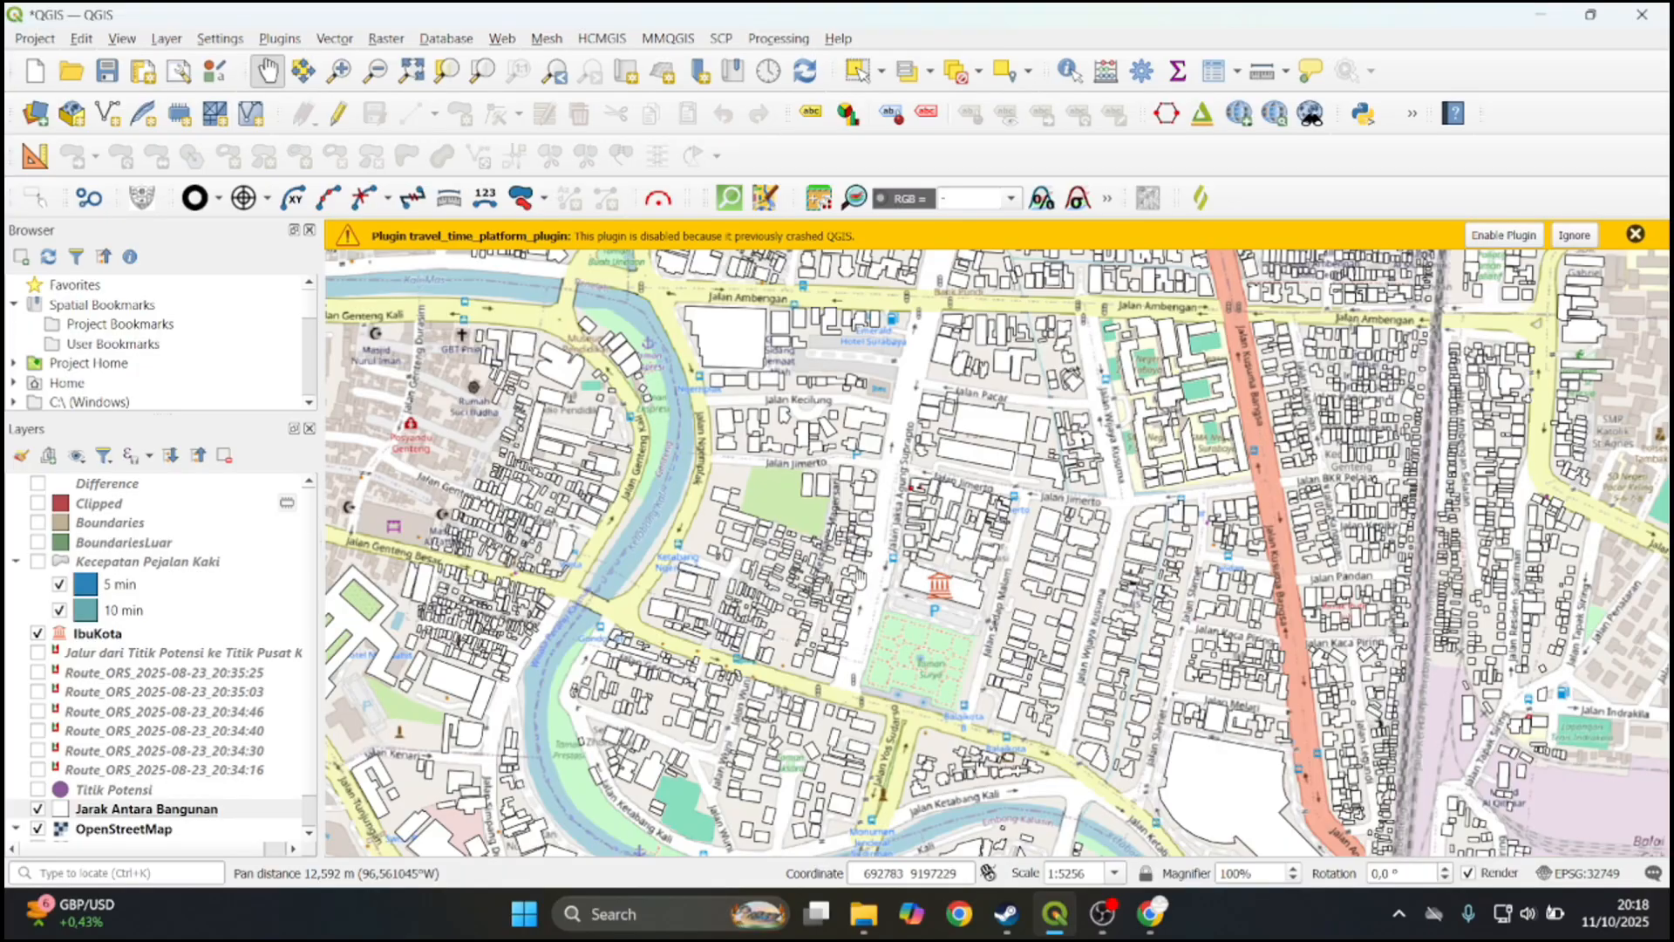
{"action": "scroll", "coordinate": [59, 792], "scroll_direction": "down", "scroll_amount": 1}
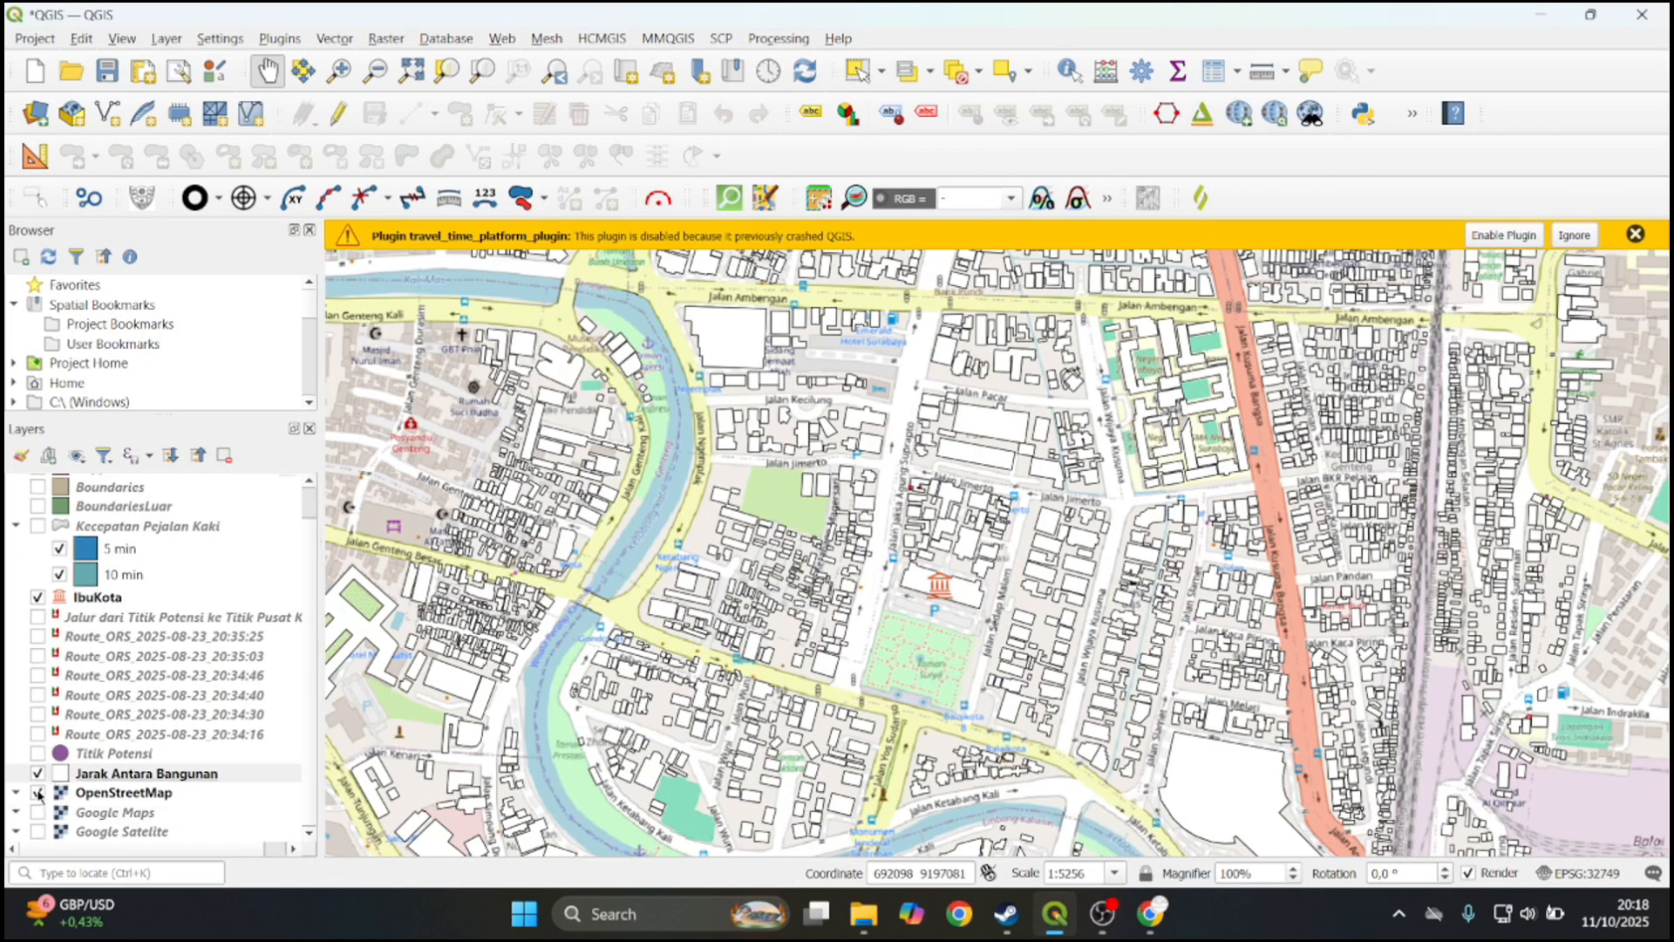
{"action": "scroll", "coordinate": [50, 724], "scroll_direction": "up", "scroll_amount": 1}
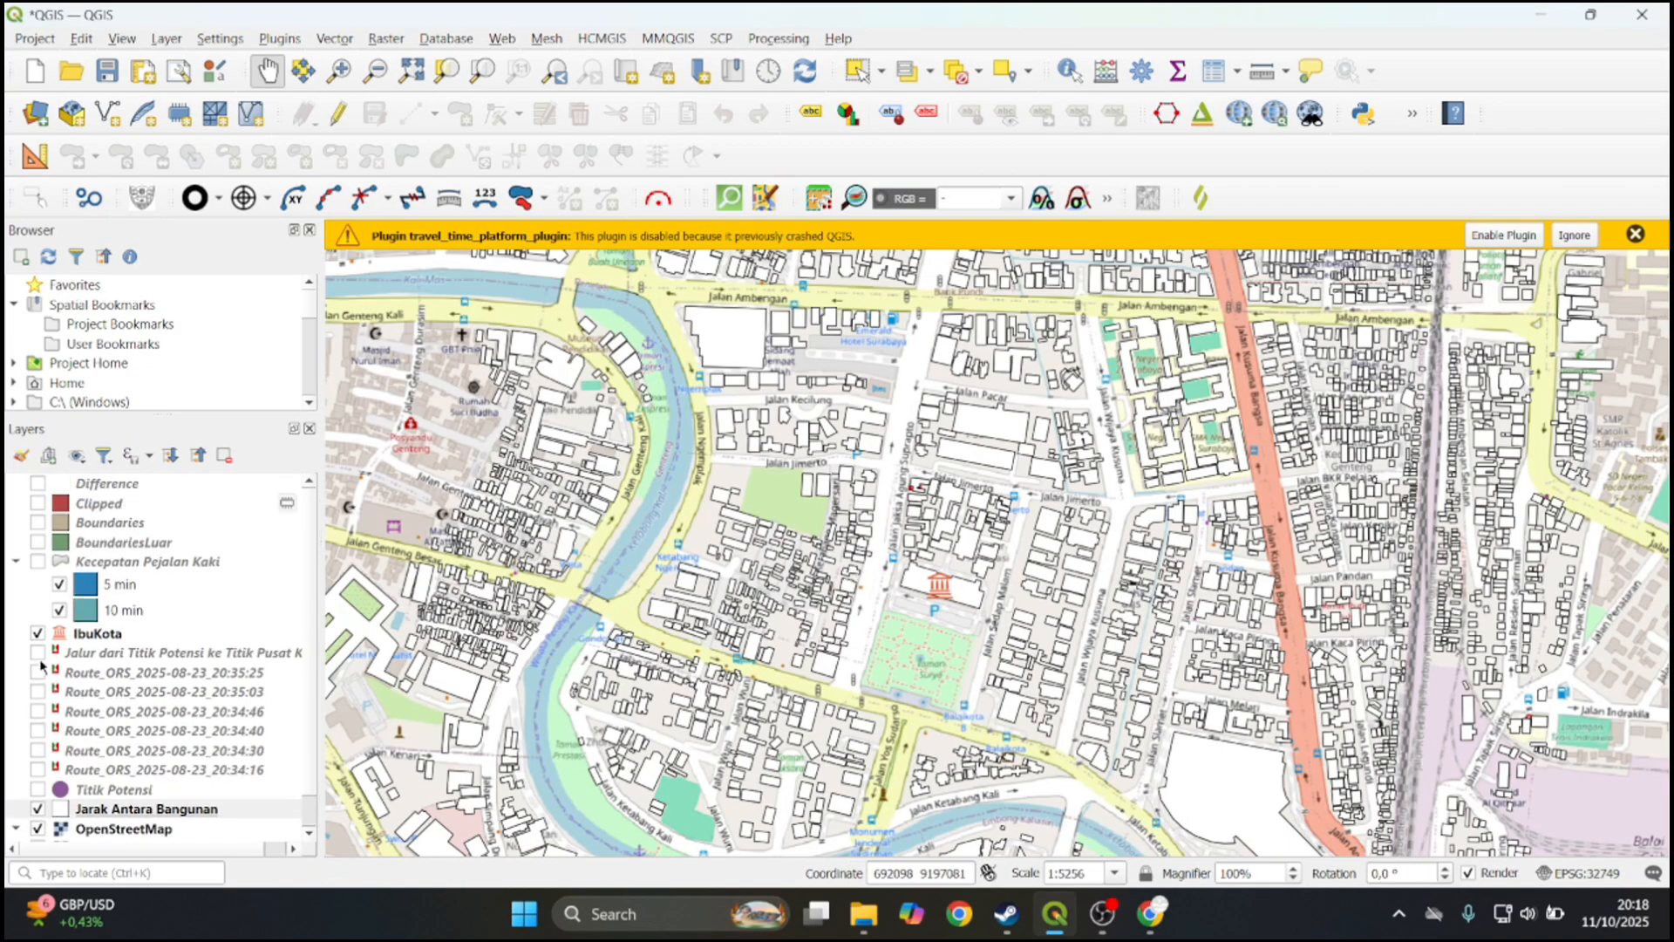
{"action": "scroll", "coordinate": [39, 660], "scroll_direction": "down", "scroll_amount": 1}
{"action": "scroll", "coordinate": [39, 637], "scroll_direction": "up", "scroll_amount": 1}
{"action": "scroll", "coordinate": [42, 695], "scroll_direction": "down", "scroll_amount": 1}
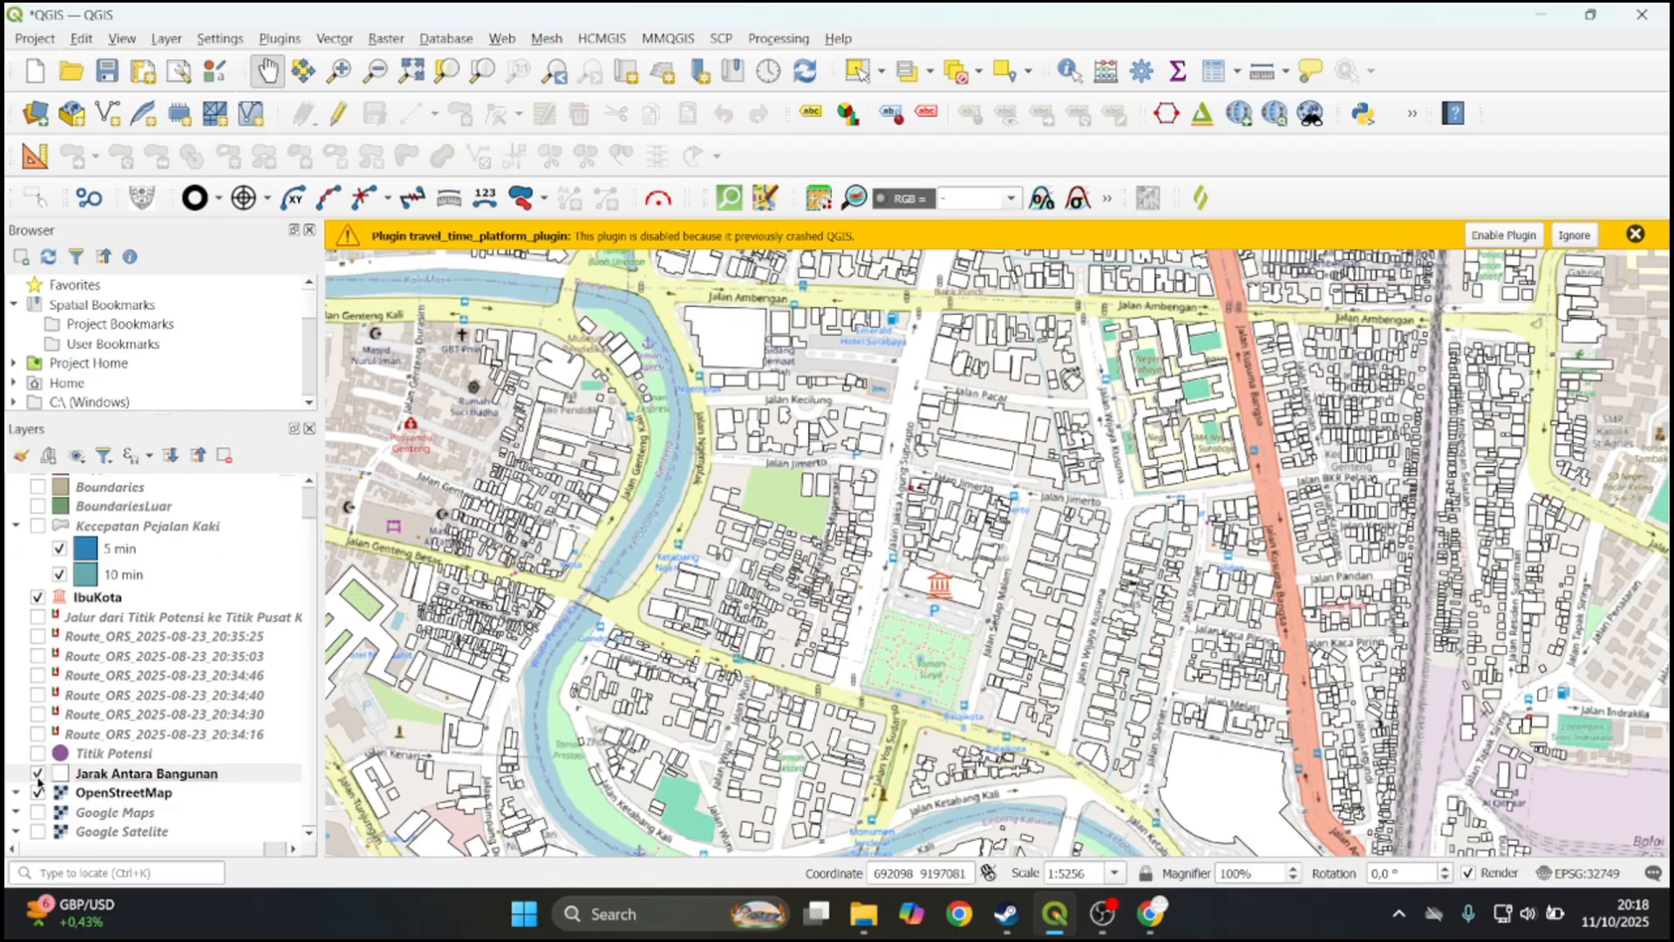
{"action": "left_click", "coordinate": [38, 774]}
Examine the OpenStreetMap streets and places around the IbuKota marker and the districts to its south
{"action": "left_click_drag", "start_coordinate": [1223, 636], "coordinate": [1133, 413]}
{"action": "left_click_drag", "start_coordinate": [898, 383], "coordinate": [979, 502]}
{"action": "left_click_drag", "start_coordinate": [810, 492], "coordinate": [1009, 401]}
{"action": "left_click_drag", "start_coordinate": [784, 558], "coordinate": [954, 419]}
{"action": "left_click_drag", "start_coordinate": [768, 539], "coordinate": [917, 434]}
{"action": "left_click_drag", "start_coordinate": [698, 558], "coordinate": [1097, 413]}
{"action": "scroll", "coordinate": [894, 634], "scroll_direction": "down", "scroll_amount": 1}
{"action": "left_click_drag", "start_coordinate": [894, 635], "coordinate": [929, 329]}
{"action": "left_click_drag", "start_coordinate": [1057, 508], "coordinate": [840, 458]}
{"action": "scroll", "coordinate": [902, 532], "scroll_direction": "up", "scroll_amount": 1}
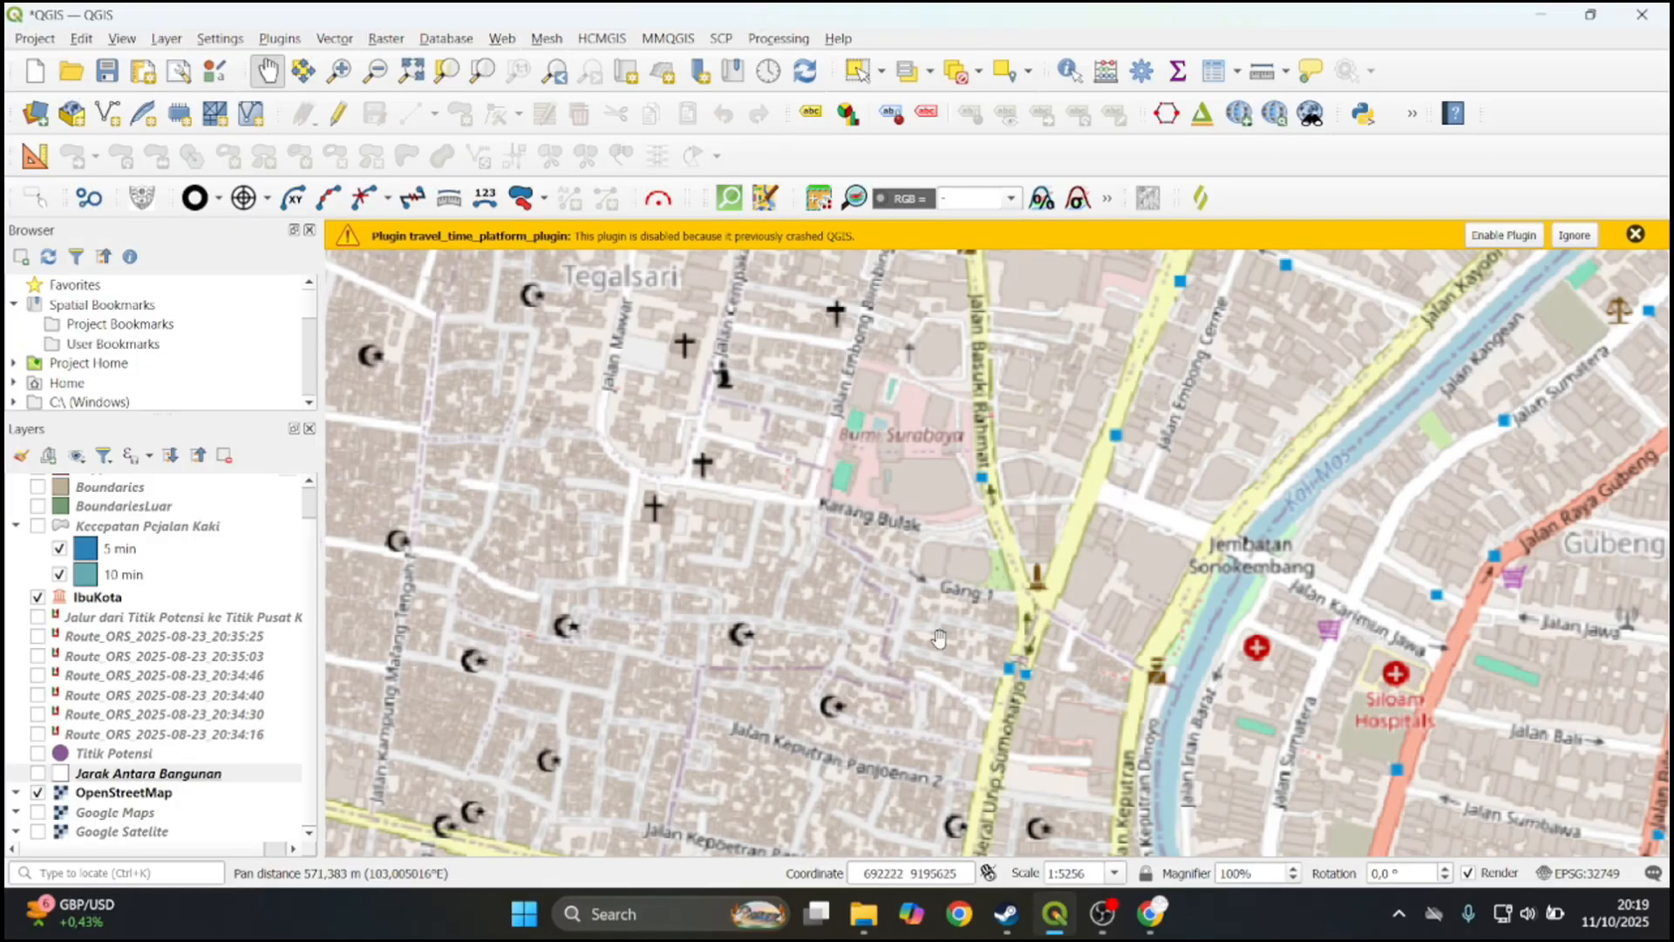
{"action": "scroll", "coordinate": [899, 586], "scroll_direction": "down", "scroll_amount": 1}
{"action": "left_click_drag", "start_coordinate": [894, 384], "coordinate": [735, 689]}
{"action": "left_click_drag", "start_coordinate": [762, 473], "coordinate": [723, 564]}
{"action": "scroll", "coordinate": [1020, 341], "scroll_direction": "up", "scroll_amount": 1}
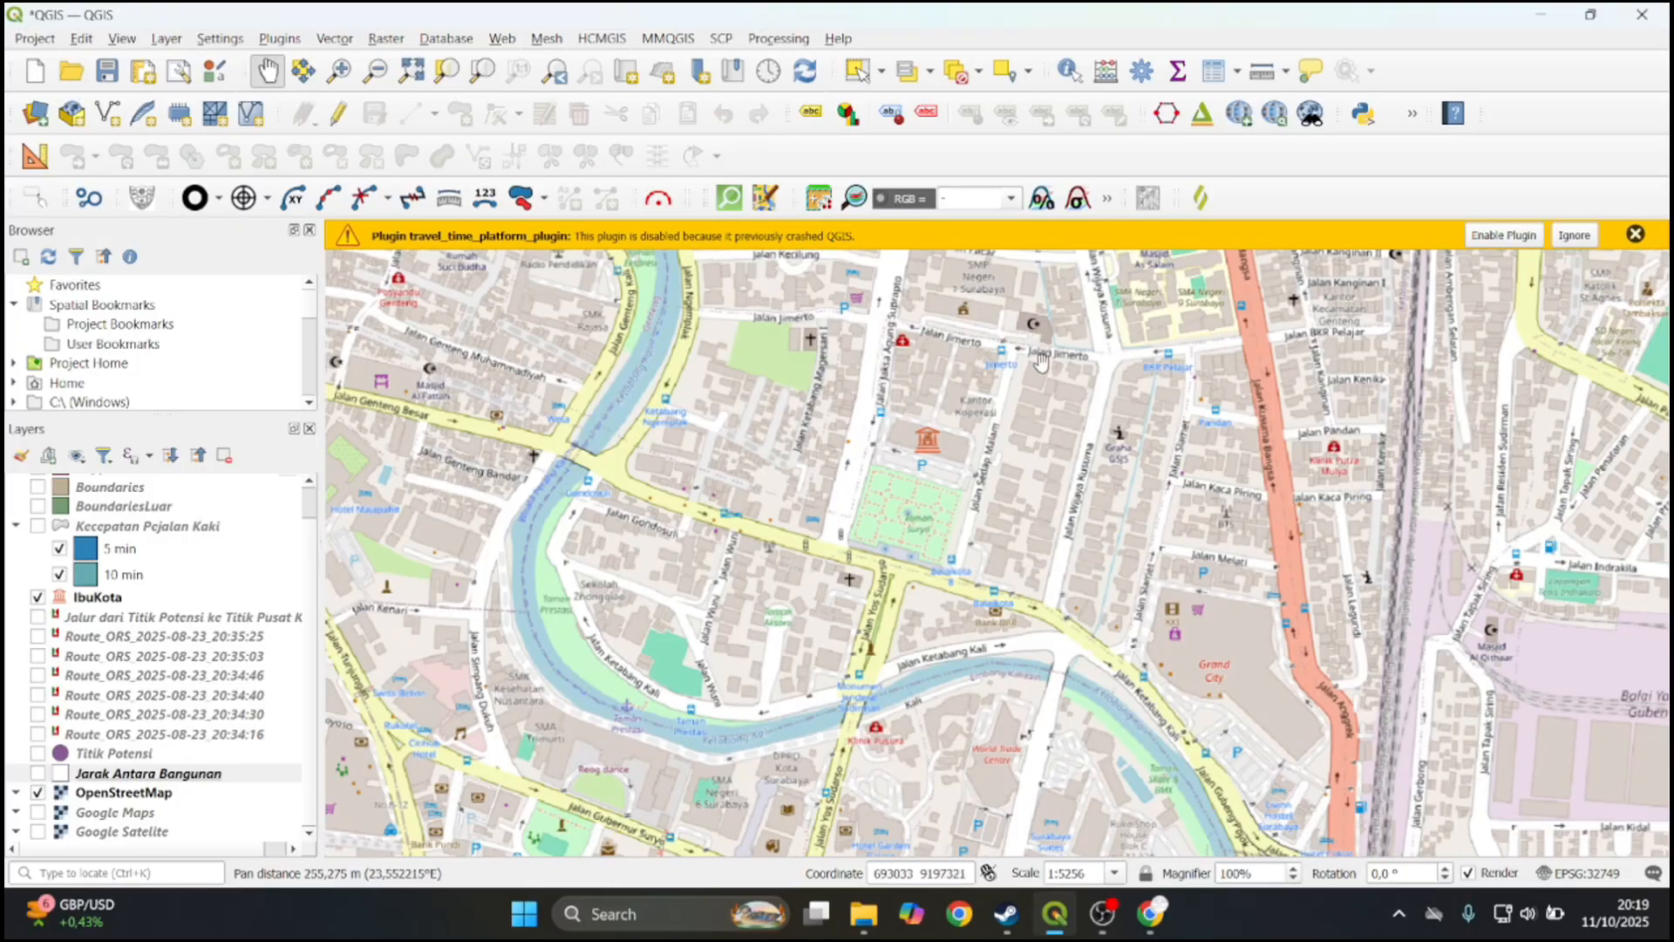
{"action": "scroll", "coordinate": [992, 443], "scroll_direction": "up", "scroll_amount": 1}
{"action": "mouse_move", "coordinate": [1087, 396]}
{"action": "left_mouse_down"}
{"action": "mouse_move", "coordinate": [1058, 437]}
{"action": "mouse_move", "coordinate": [1103, 411]}
{"action": "left_mouse_up"}
{"action": "scroll", "coordinate": [924, 392], "scroll_direction": "down", "scroll_amount": 1}
{"action": "left_click_drag", "start_coordinate": [941, 475], "coordinate": [963, 476]}
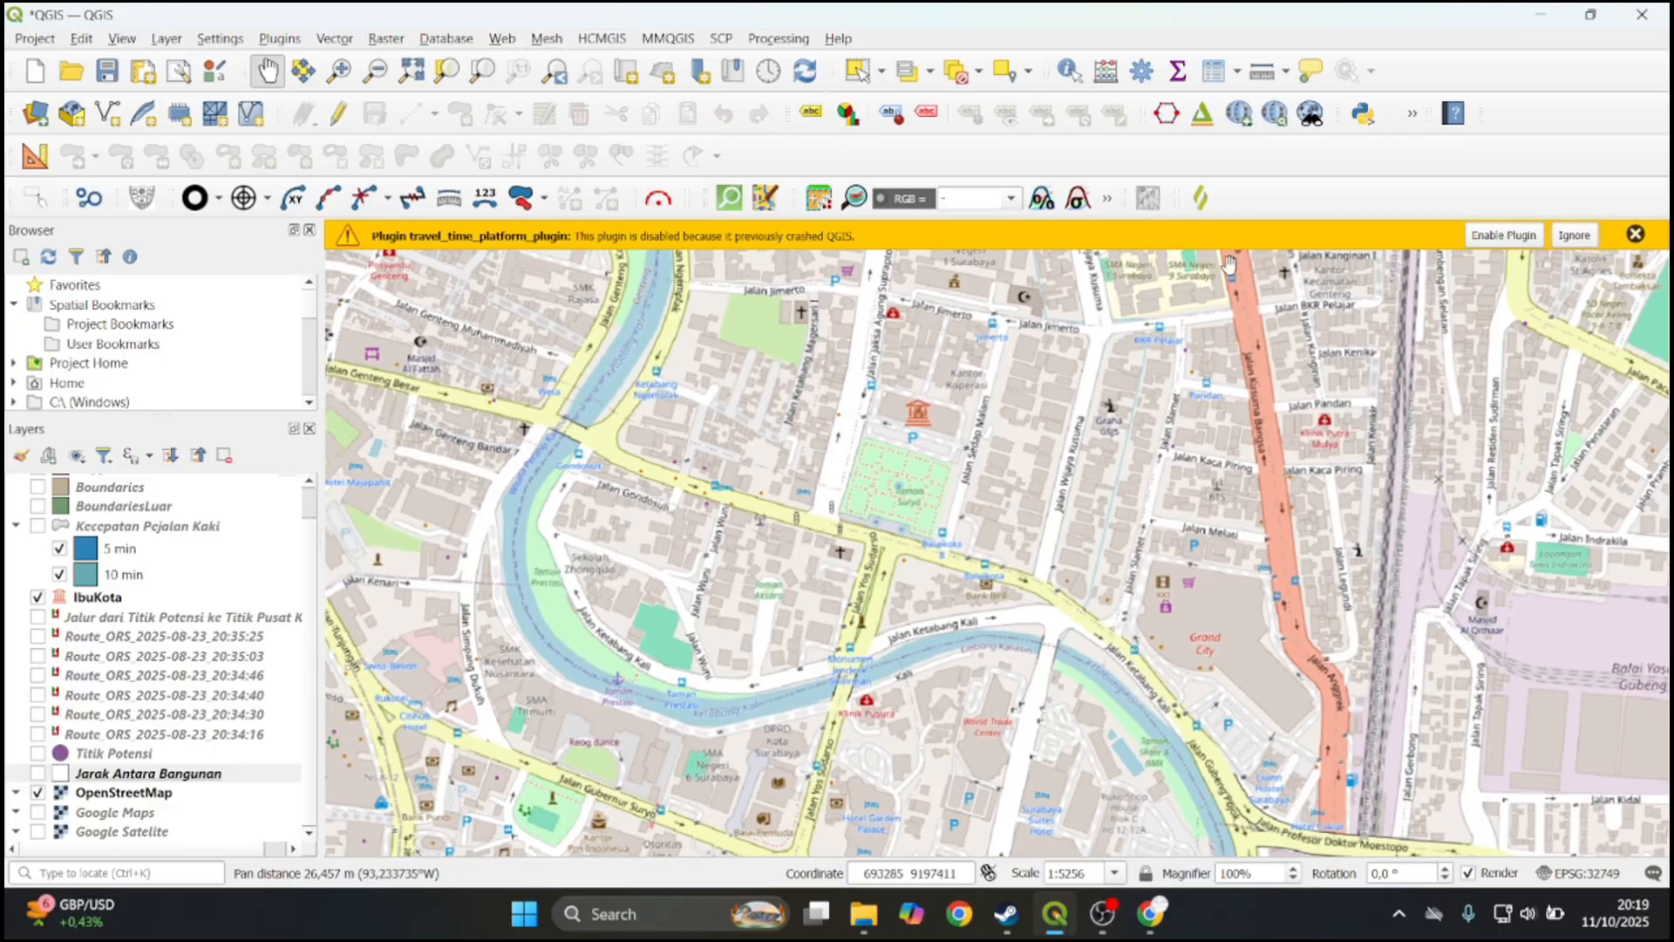
Open ORS Tools beside the IbuKota area and set the travel profile to foot-walking
{"action": "left_click", "coordinate": [1167, 114]}
{"action": "left_click_drag", "start_coordinate": [653, 118], "coordinate": [279, 102]}
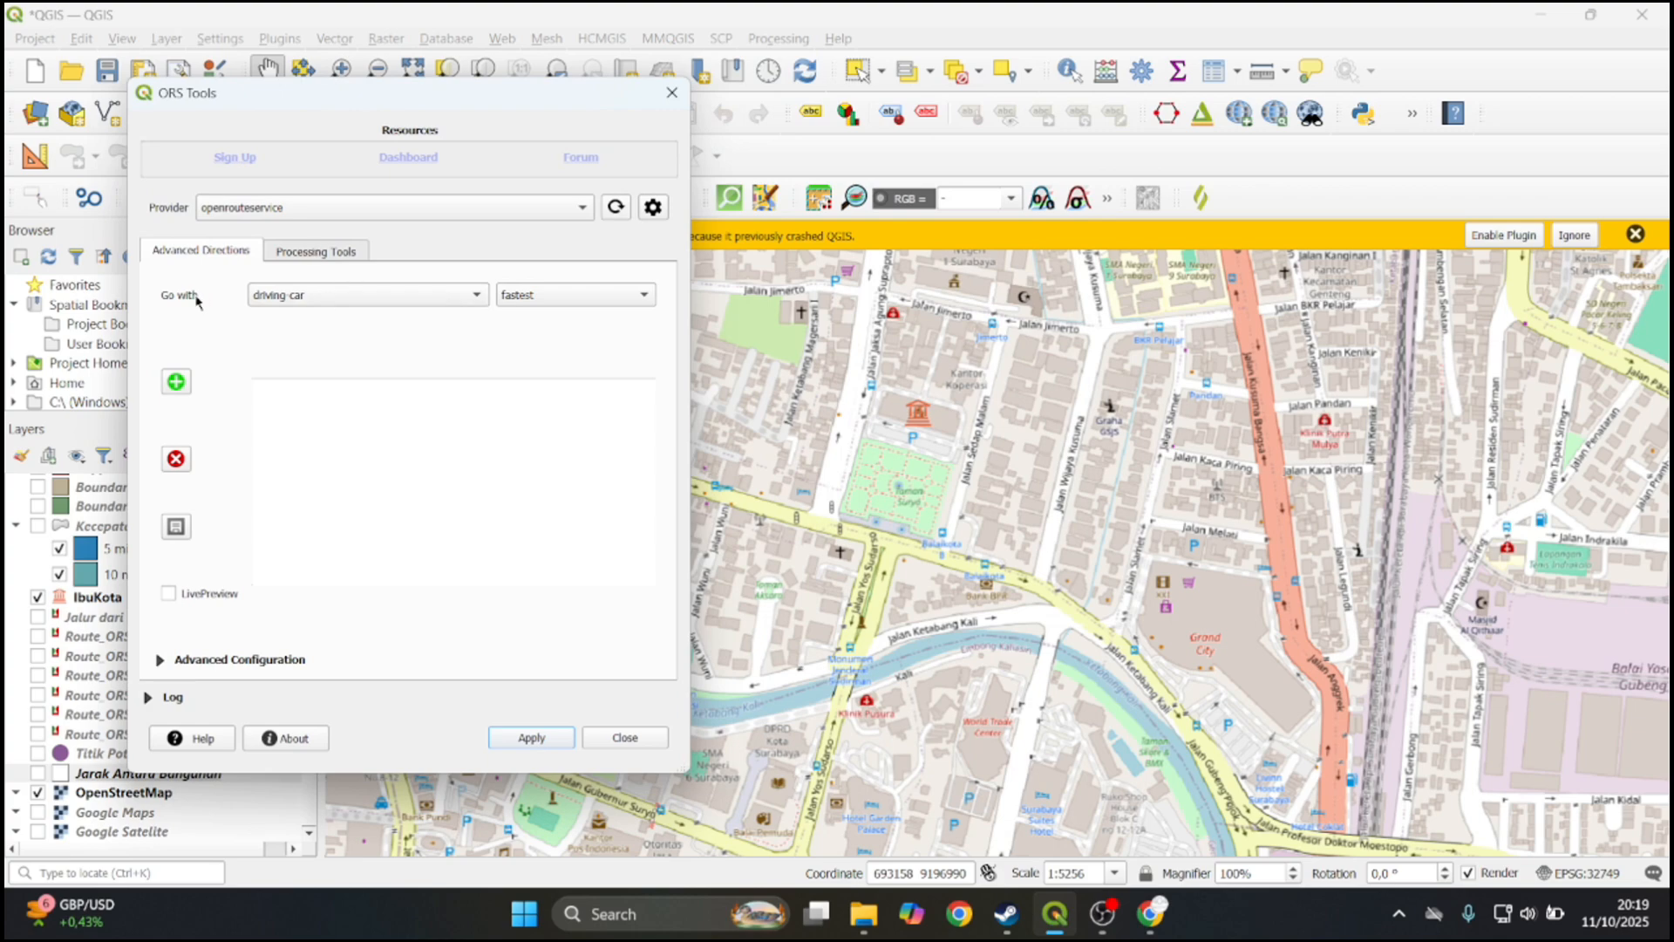
{"action": "left_click", "coordinate": [301, 306]}
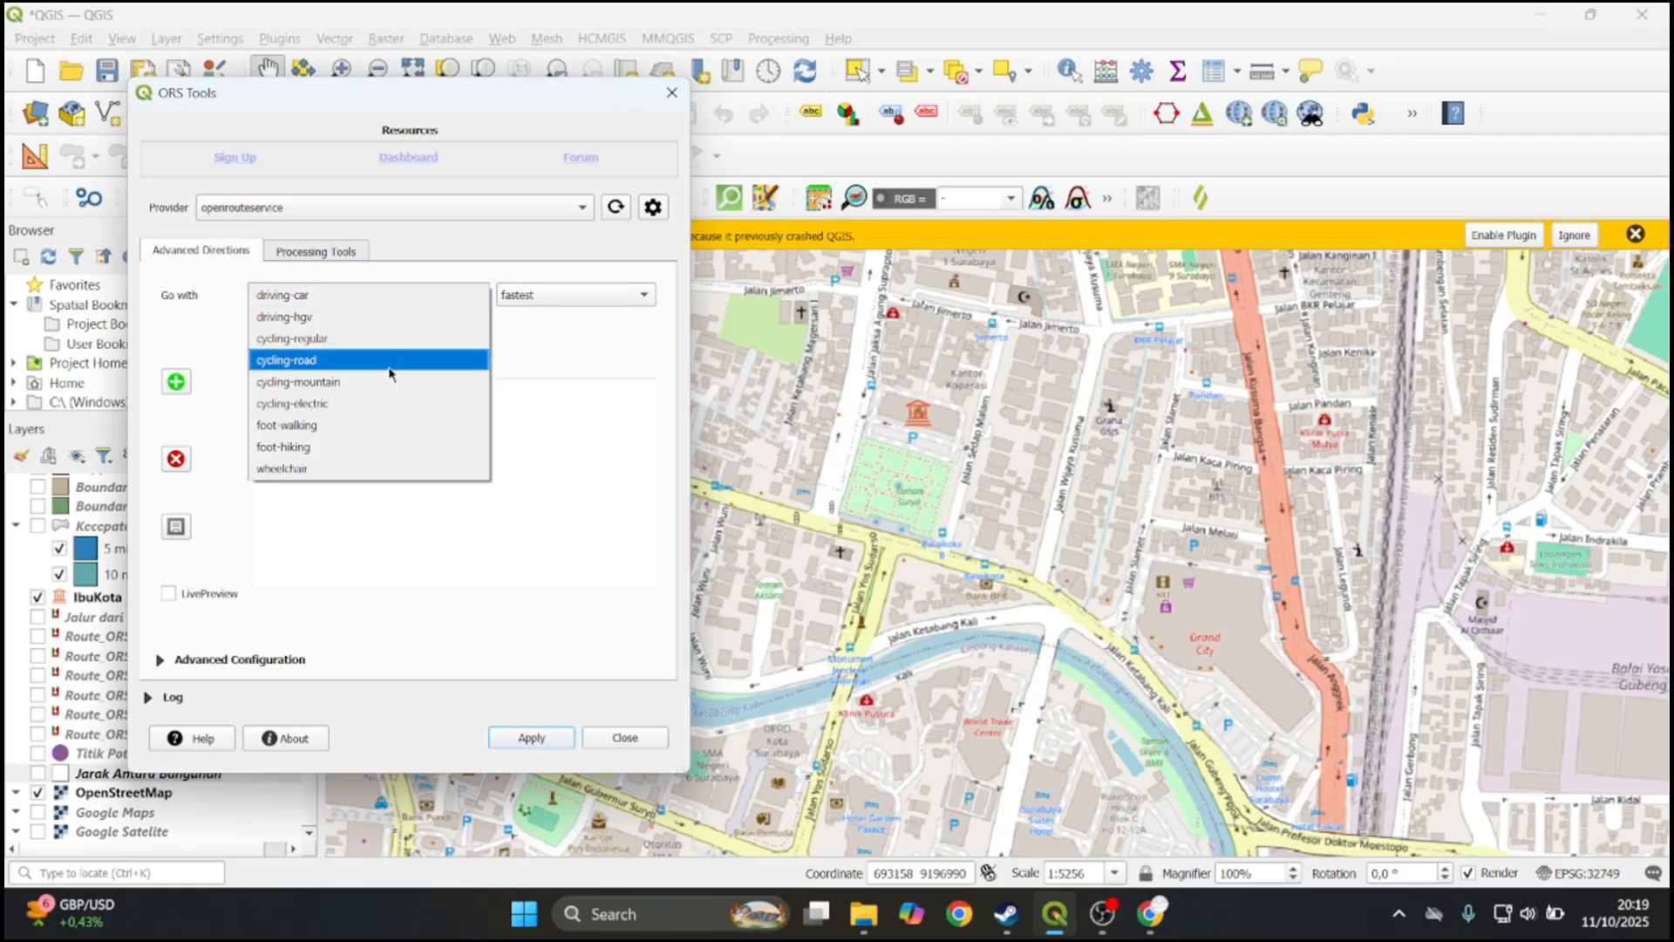
{"action": "left_click", "coordinate": [401, 427]}
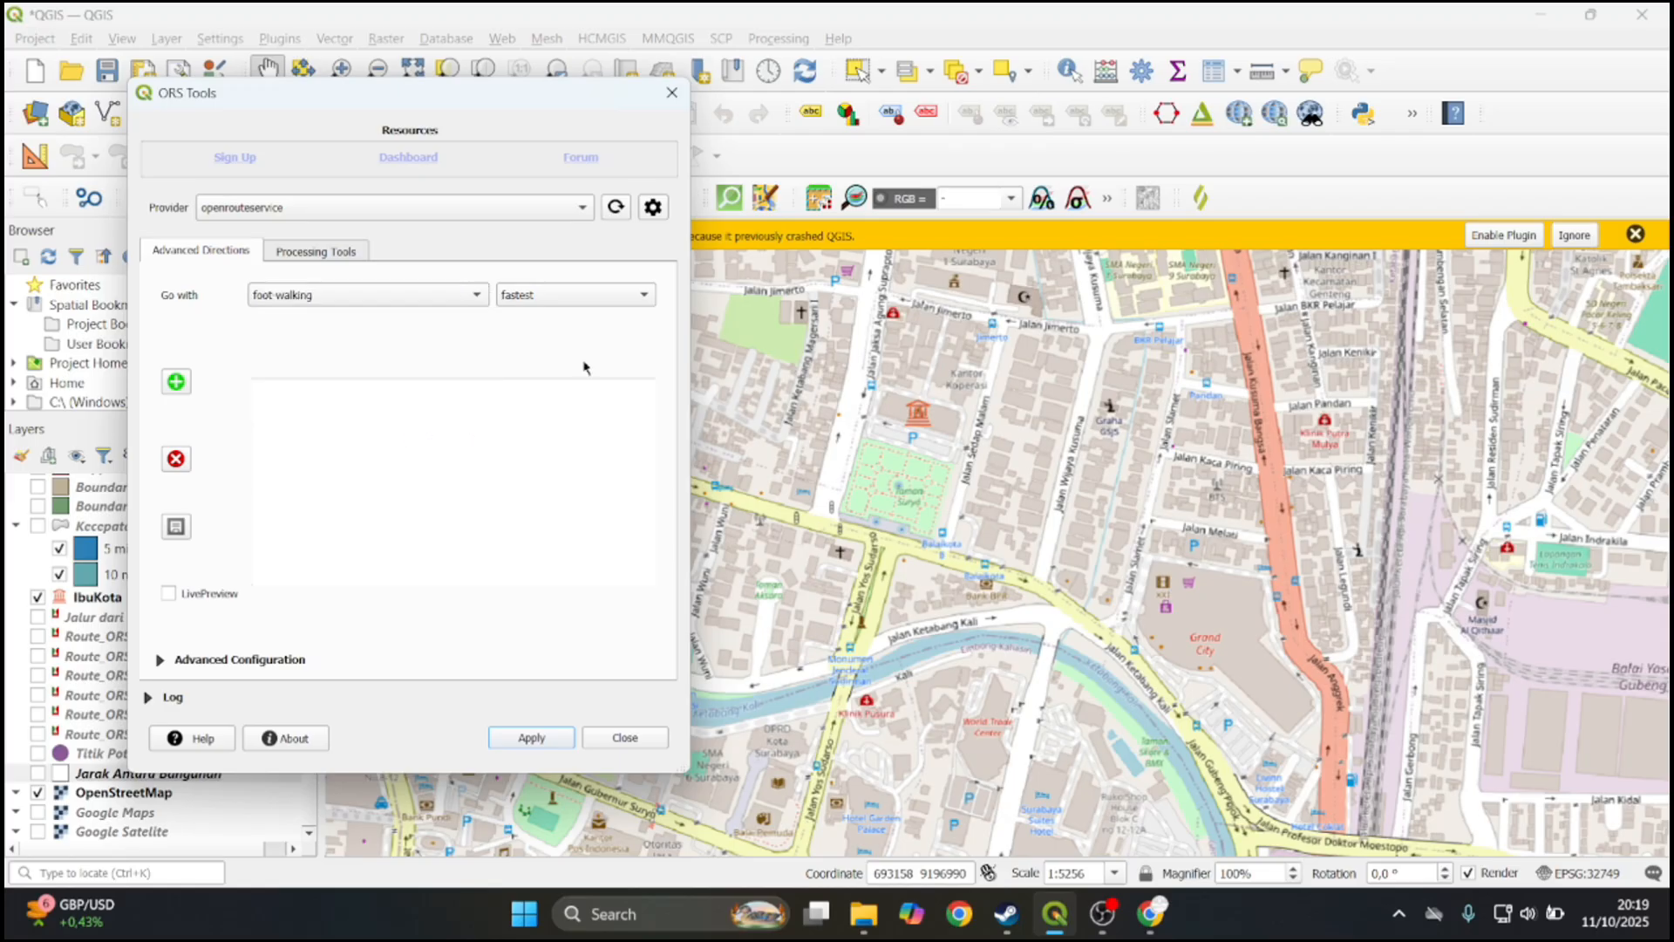
Examine the route preference options available for the foot-walking profile
{"action": "left_click", "coordinate": [621, 304]}
{"action": "left_click", "coordinate": [621, 304]}
{"action": "left_click", "coordinate": [624, 305]}
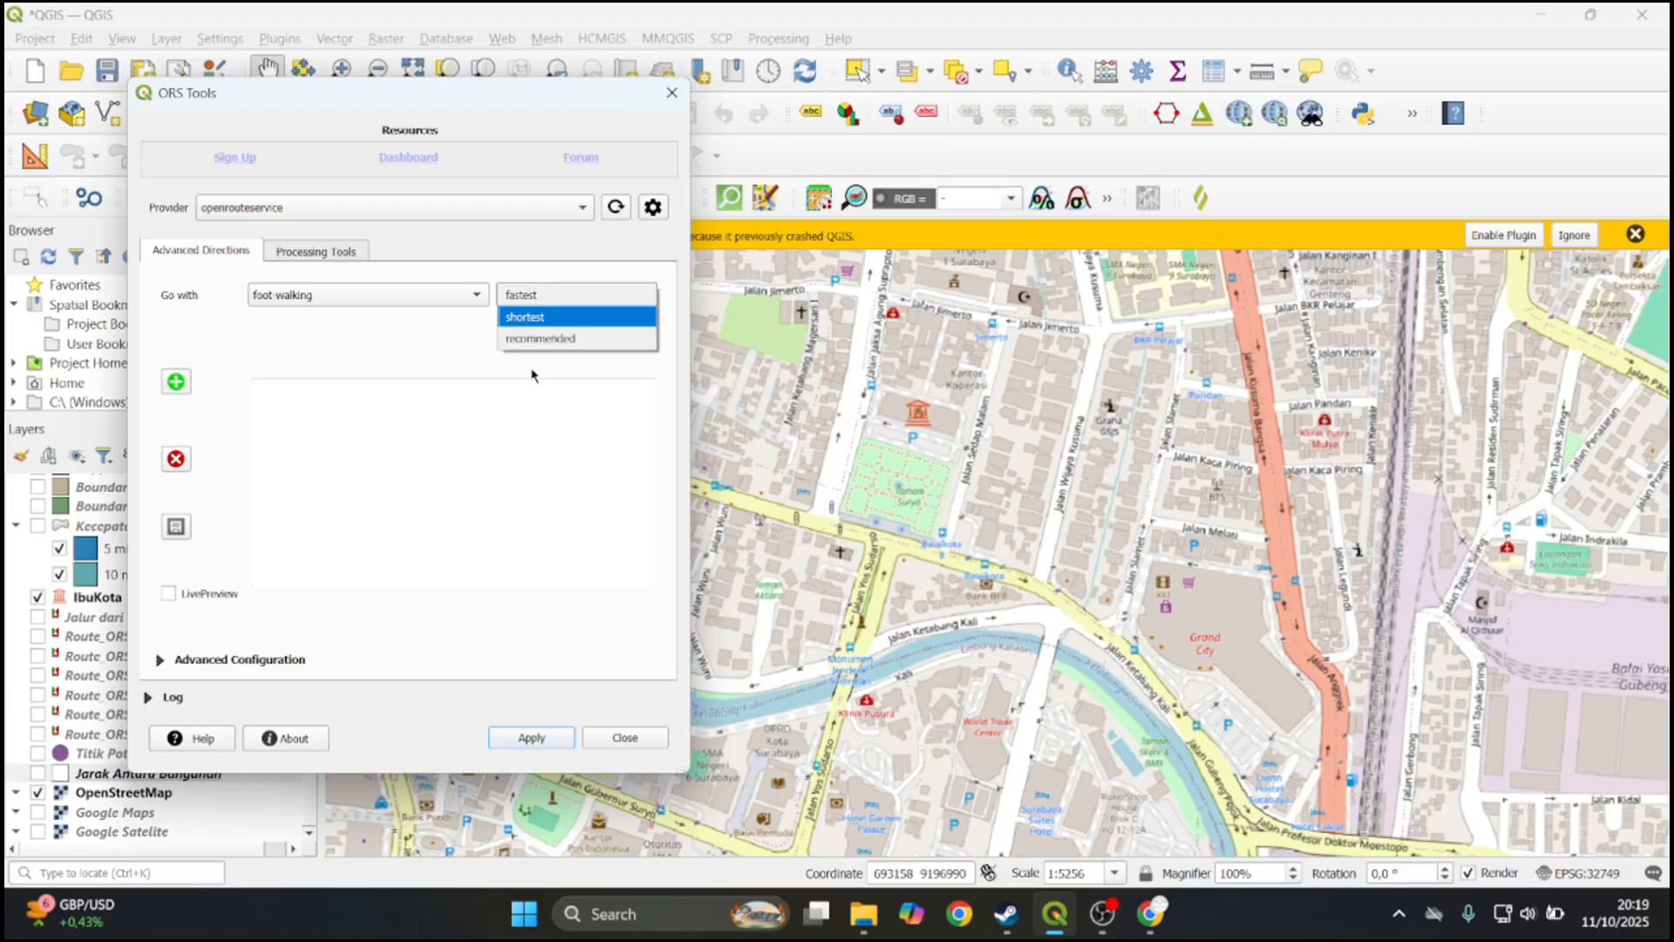
{"action": "left_click", "coordinate": [635, 295]}
{"action": "left_click", "coordinate": [633, 292]}
{"action": "left_click", "coordinate": [640, 296]}
{"action": "left_click", "coordinate": [642, 300]}
{"action": "left_click", "coordinate": [634, 275]}
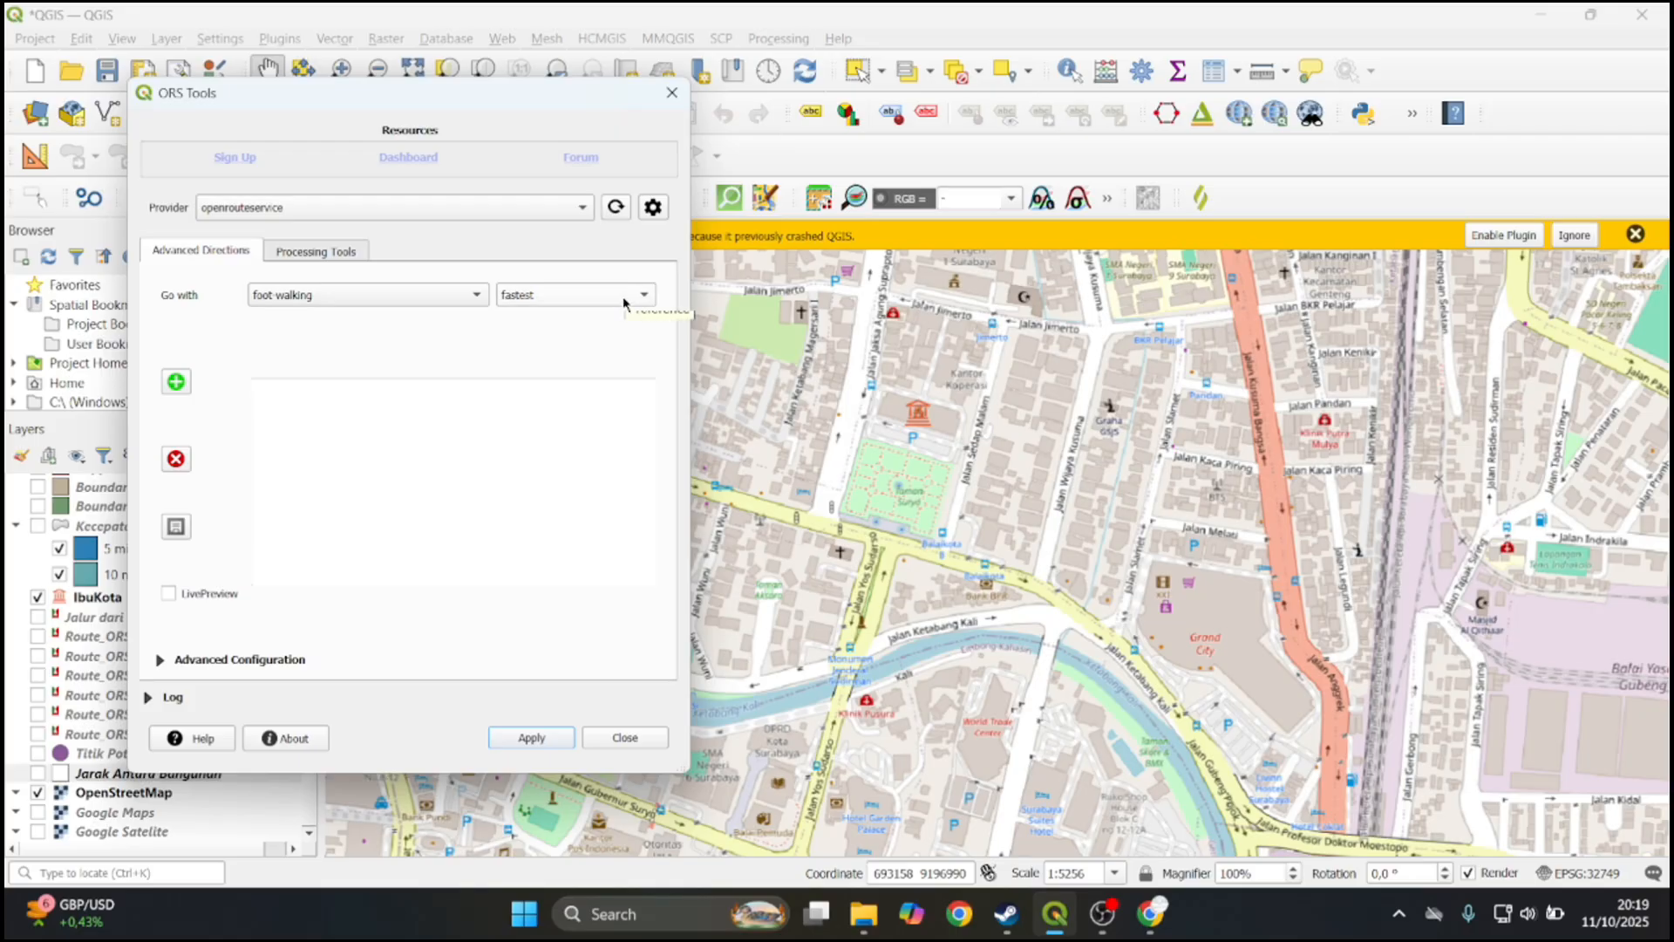
{"action": "left_click", "coordinate": [624, 300]}
{"action": "left_click", "coordinate": [605, 270]}
Try the shortest route preference and return to fastest, keeping the foot-walking profile
{"action": "left_click", "coordinate": [589, 305]}
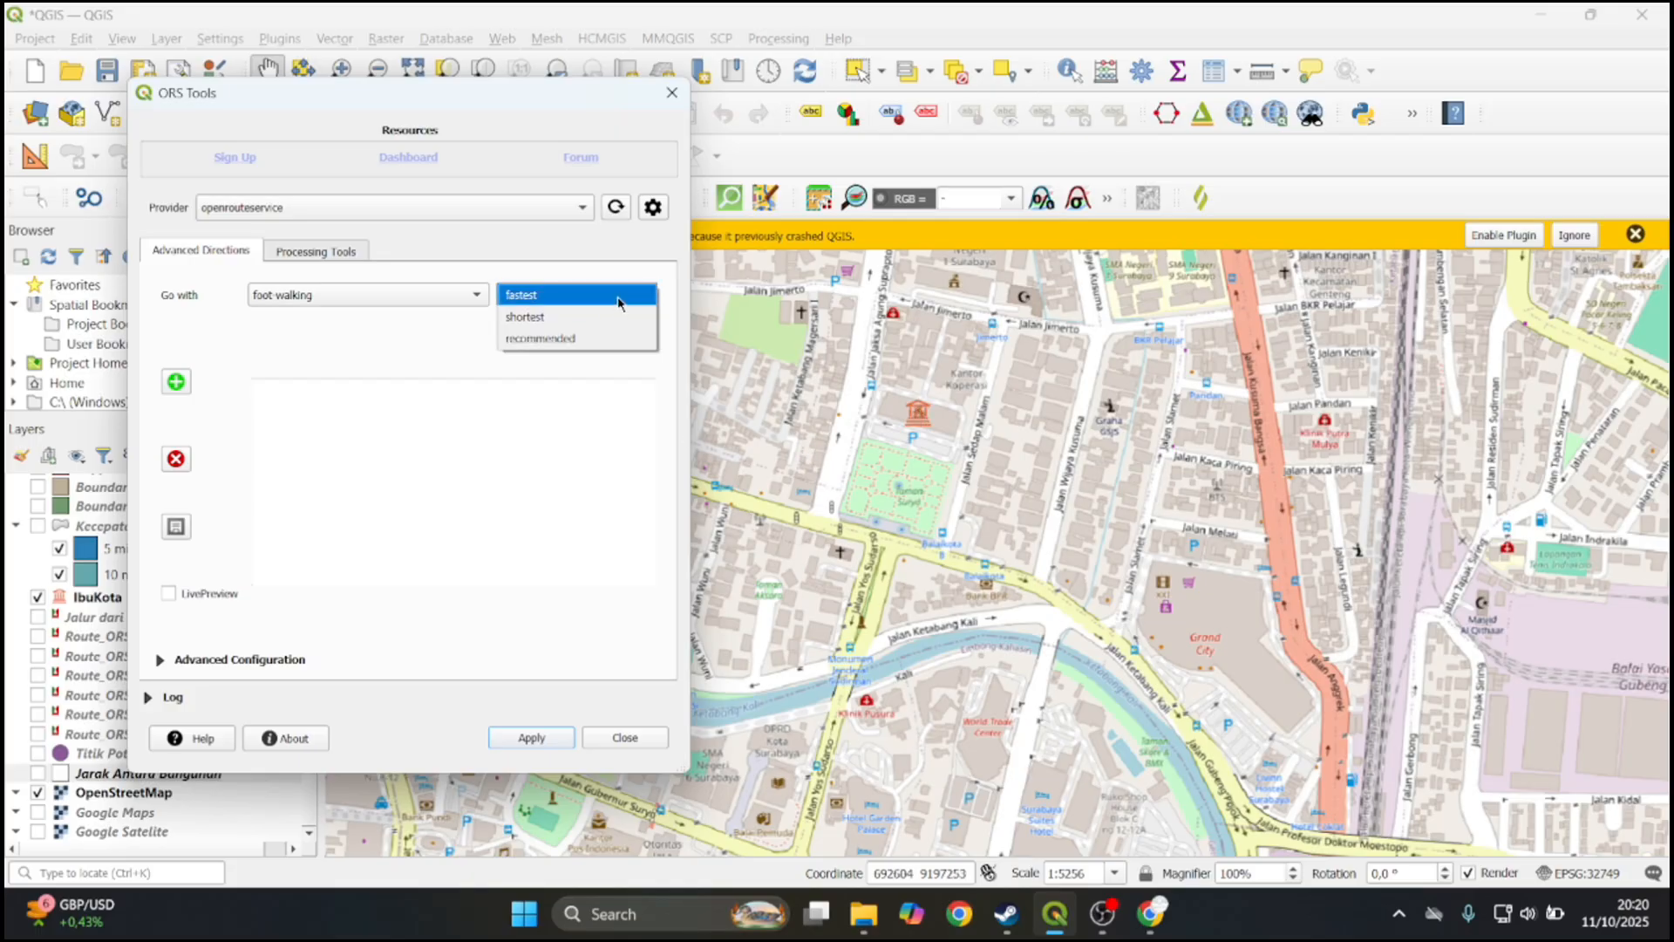
{"action": "left_click", "coordinate": [609, 321]}
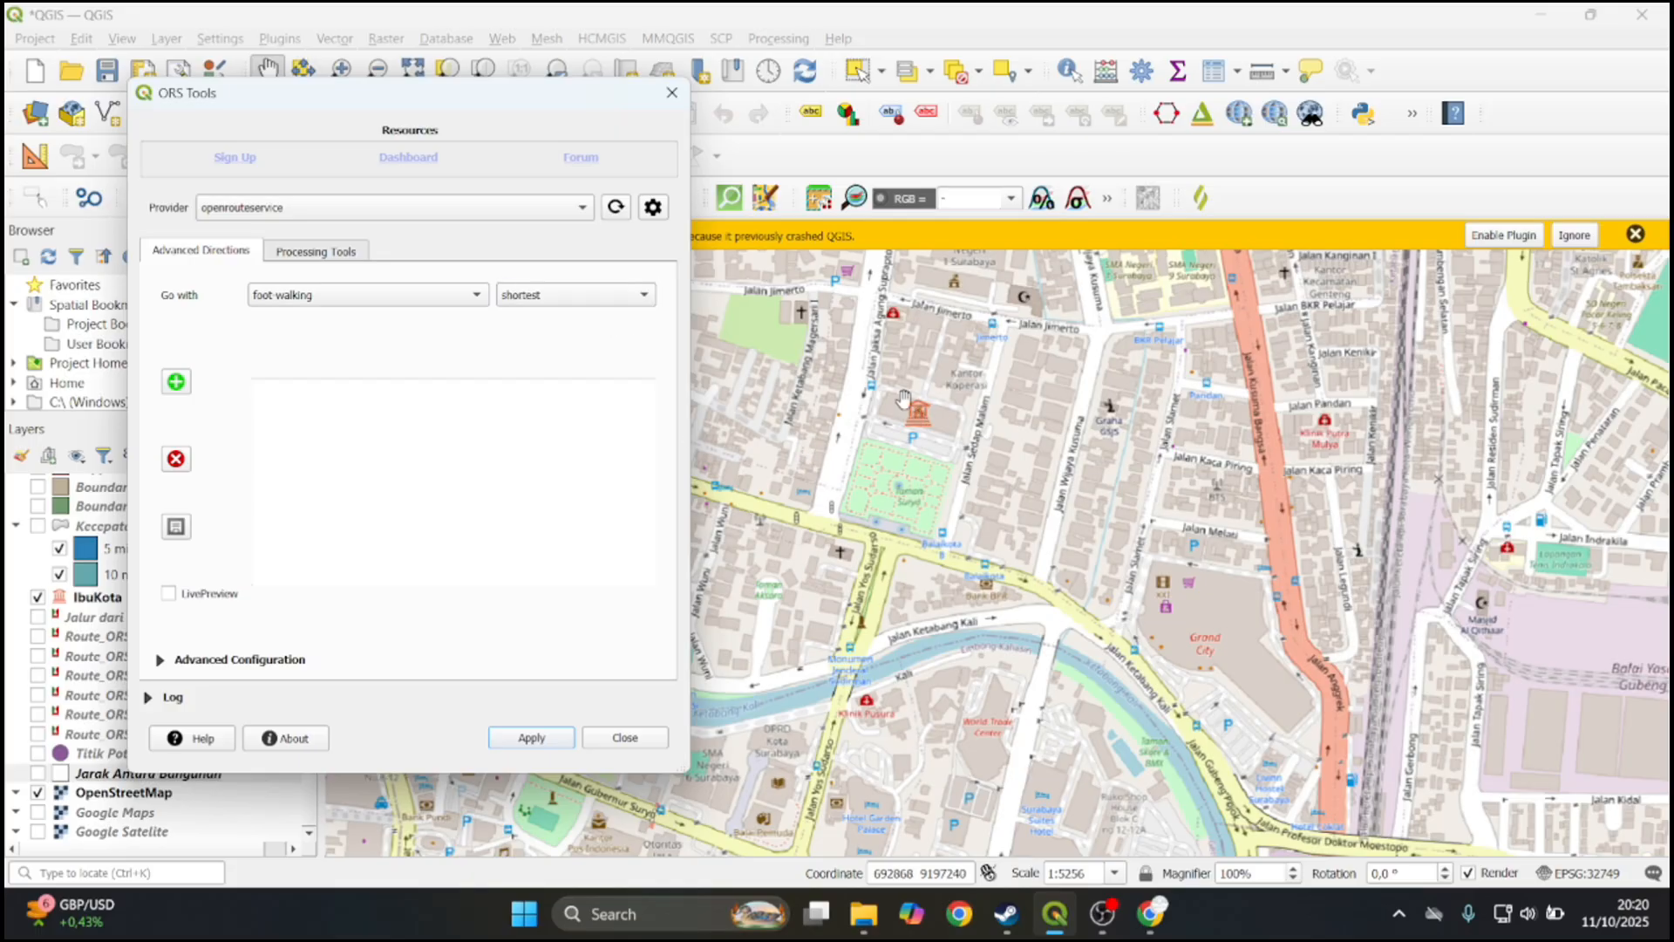
{"action": "left_click", "coordinate": [610, 296]}
{"action": "left_click", "coordinate": [558, 275]}
{"action": "left_click", "coordinate": [389, 296]}
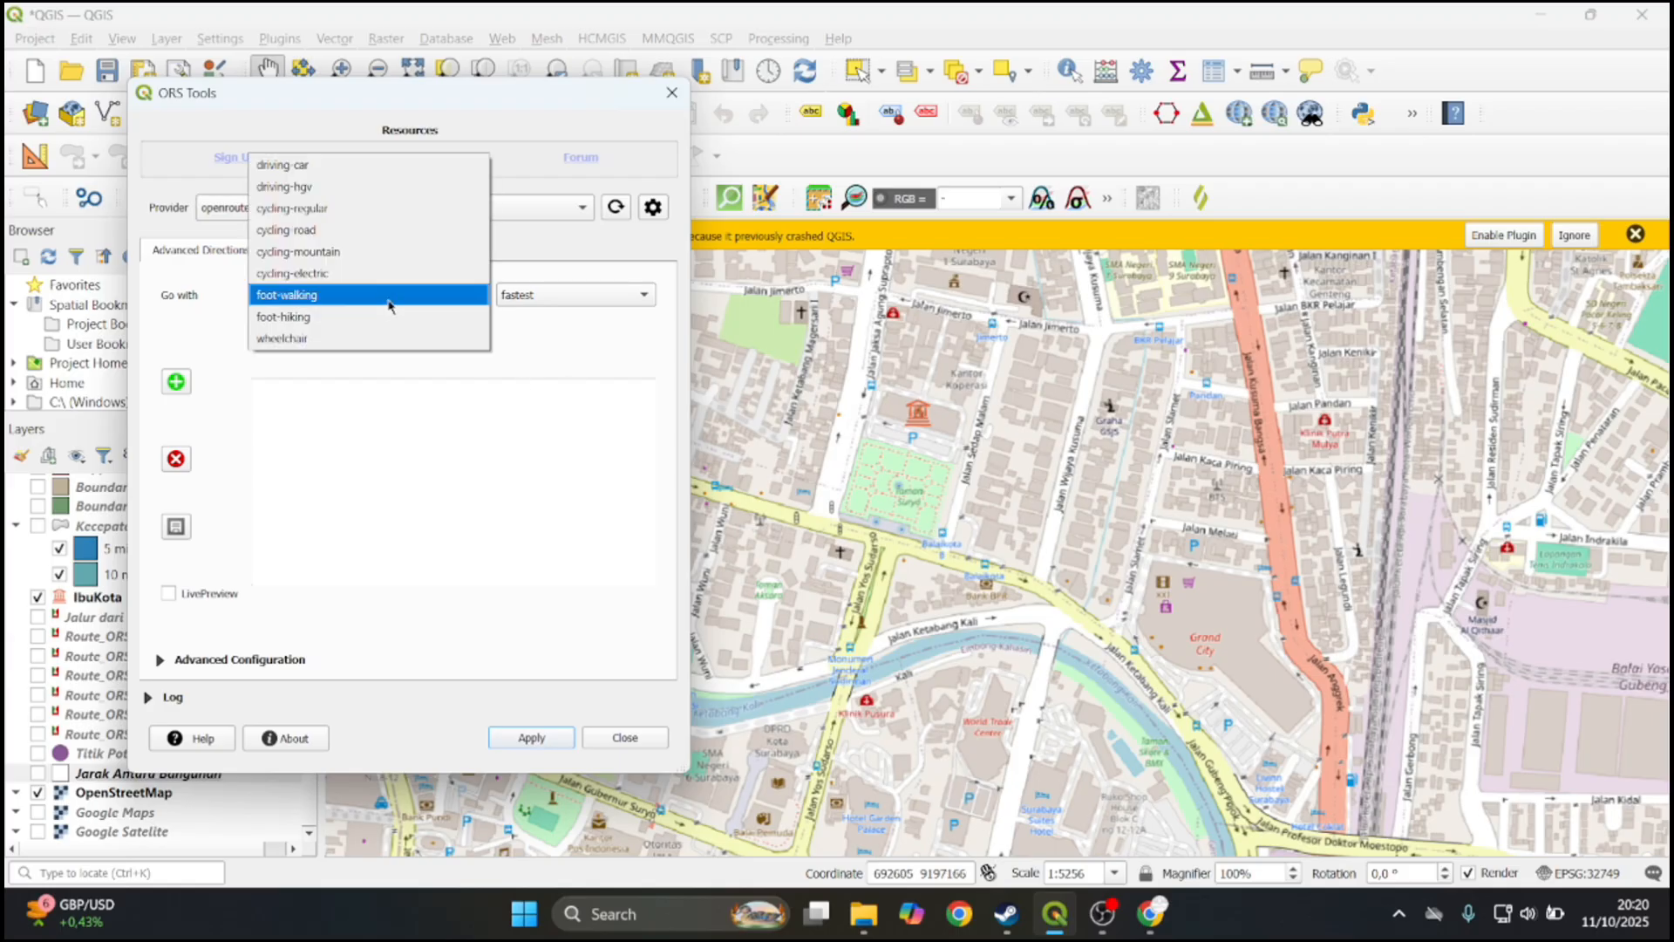
{"action": "left_click", "coordinate": [389, 297]}
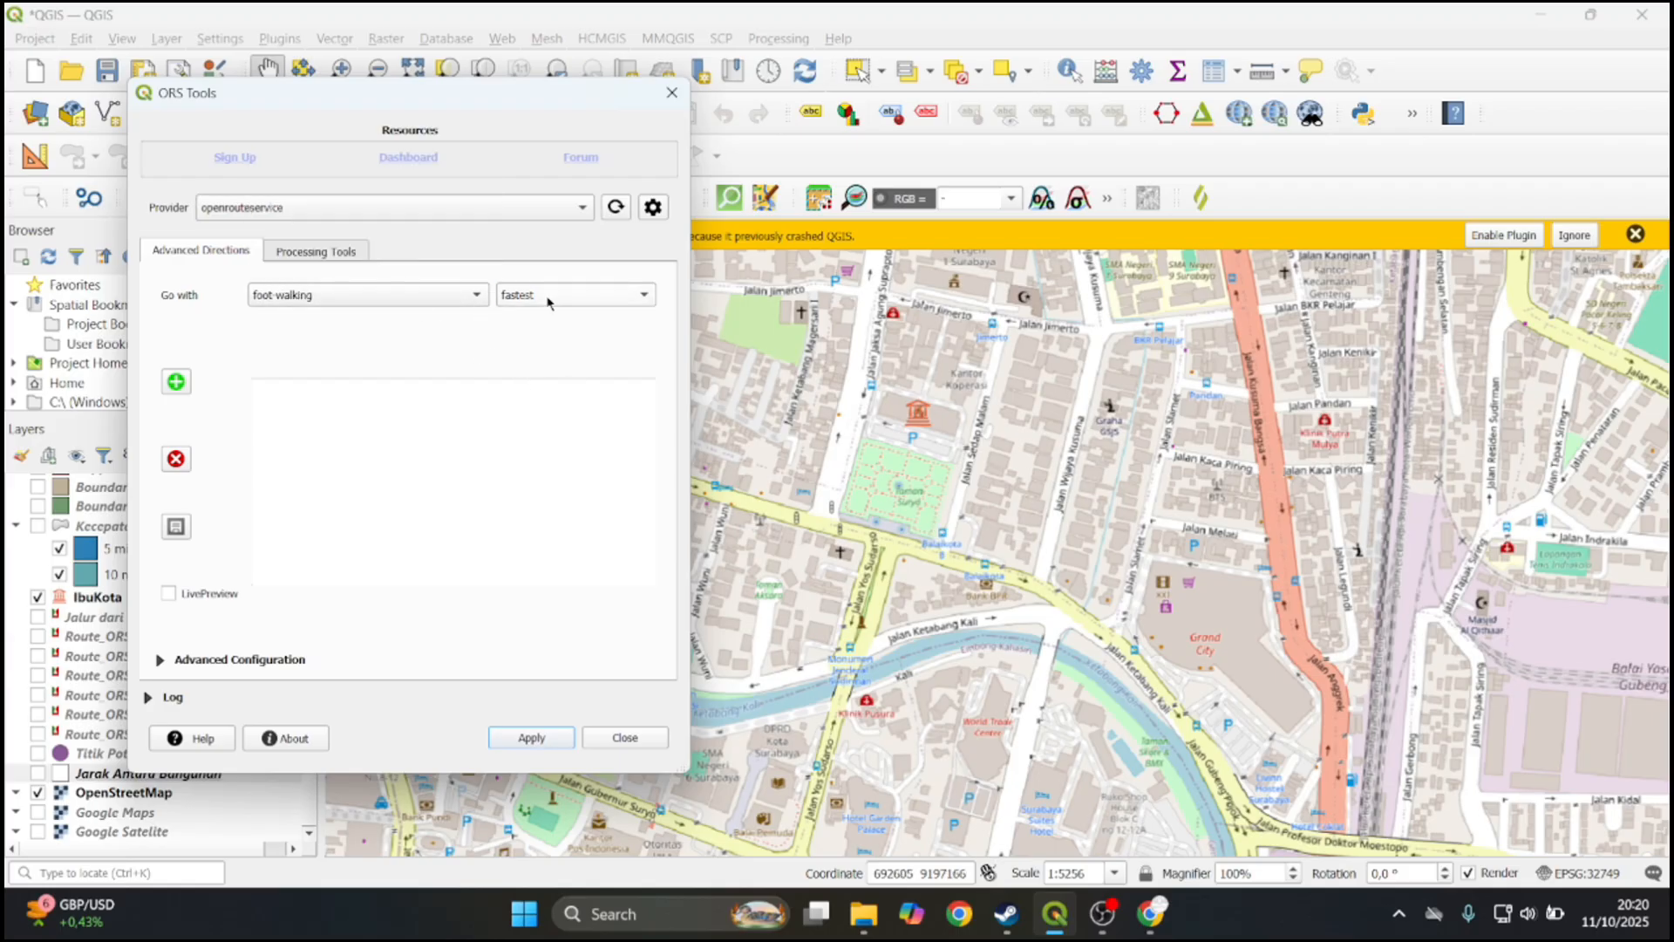
Add the route's first waypoint on the IbuKota marker just north of Taman Surya
{"action": "left_click", "coordinate": [175, 383]}
{"action": "left_click", "coordinate": [915, 410]}
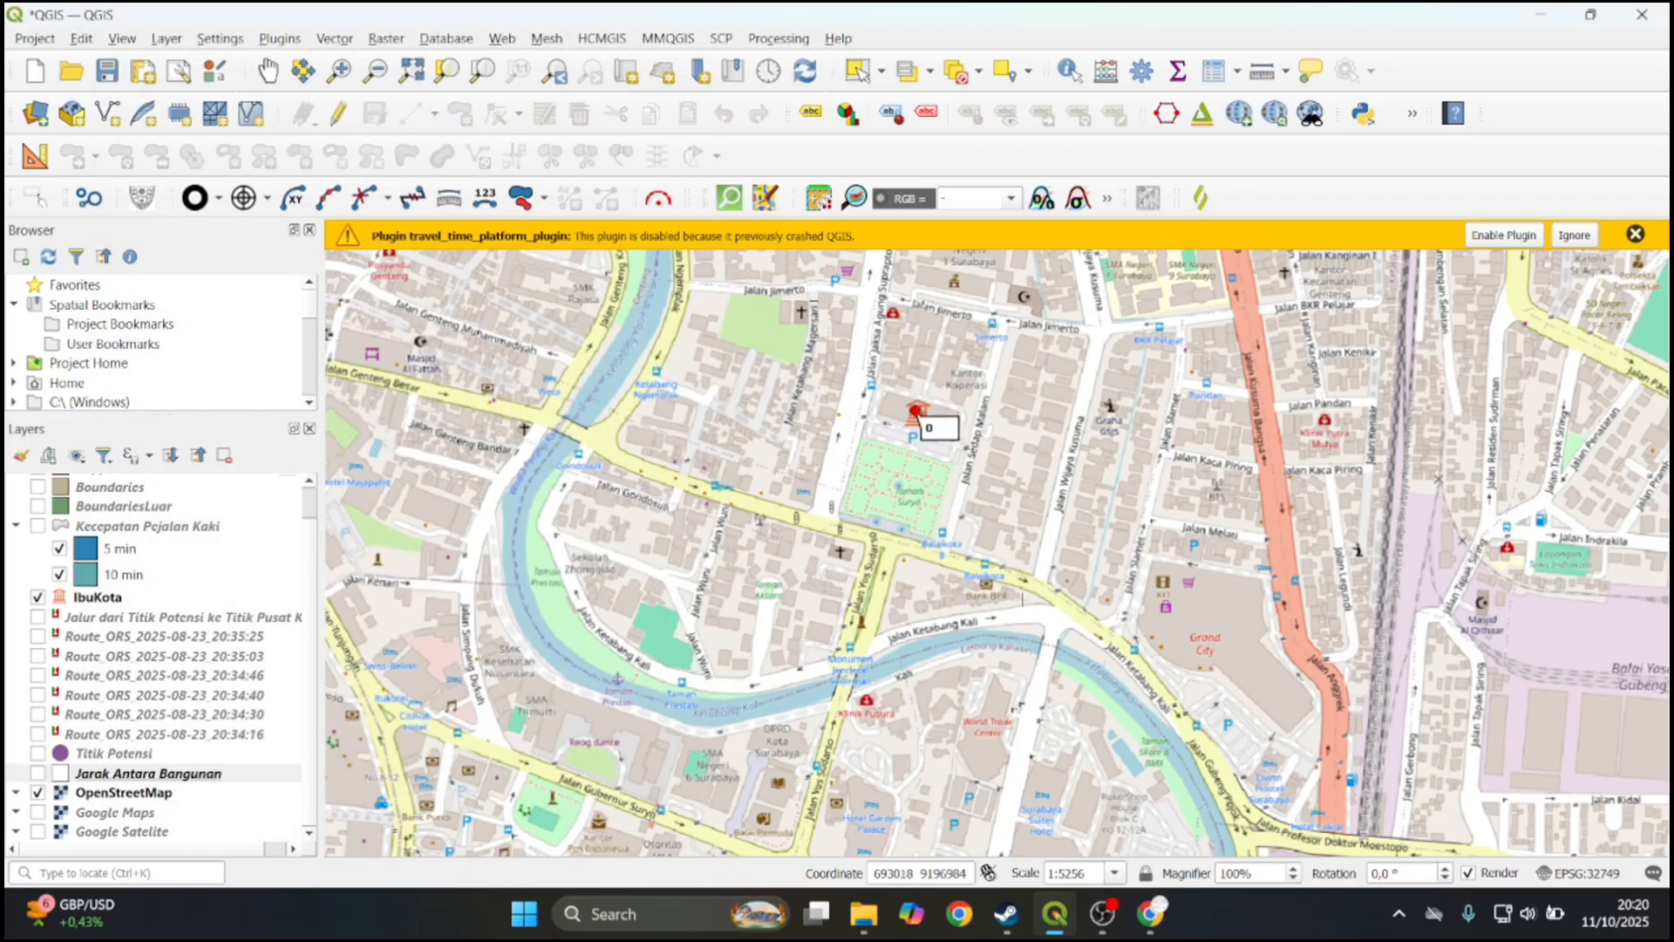
{"action": "double_click", "coordinate": [778, 468]}
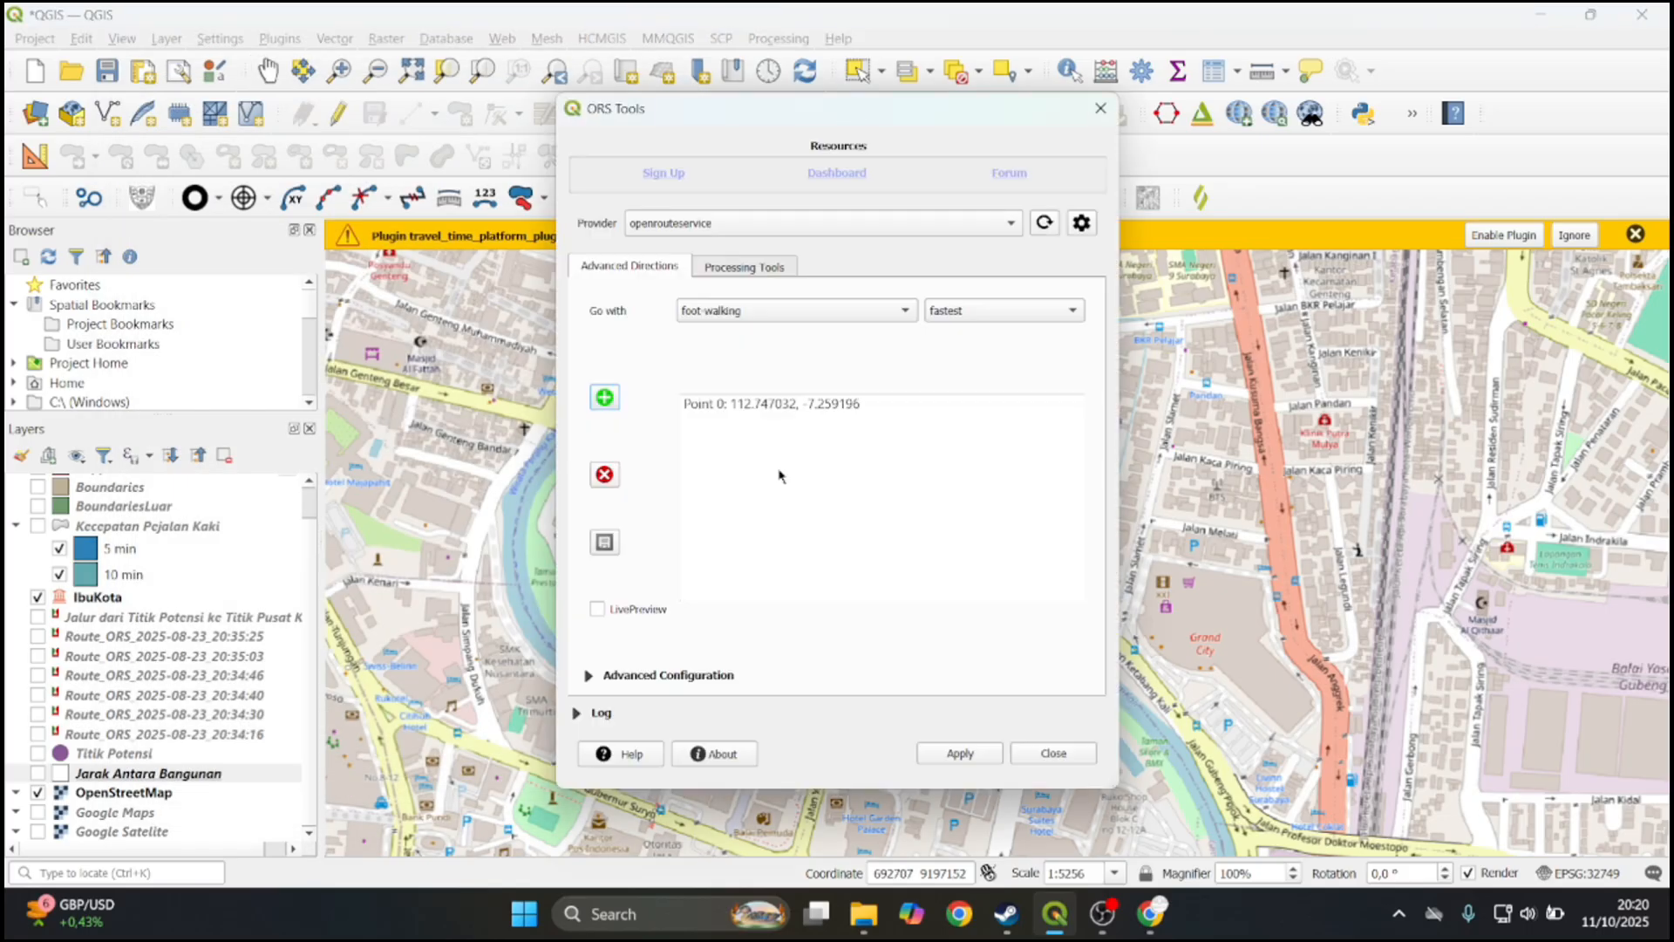
Add a second route waypoint at the museum beside the river, near the east end of Jalan Genteng Kali
{"action": "left_click", "coordinate": [604, 397]}
{"action": "left_click_drag", "start_coordinate": [506, 457], "coordinate": [725, 628]}
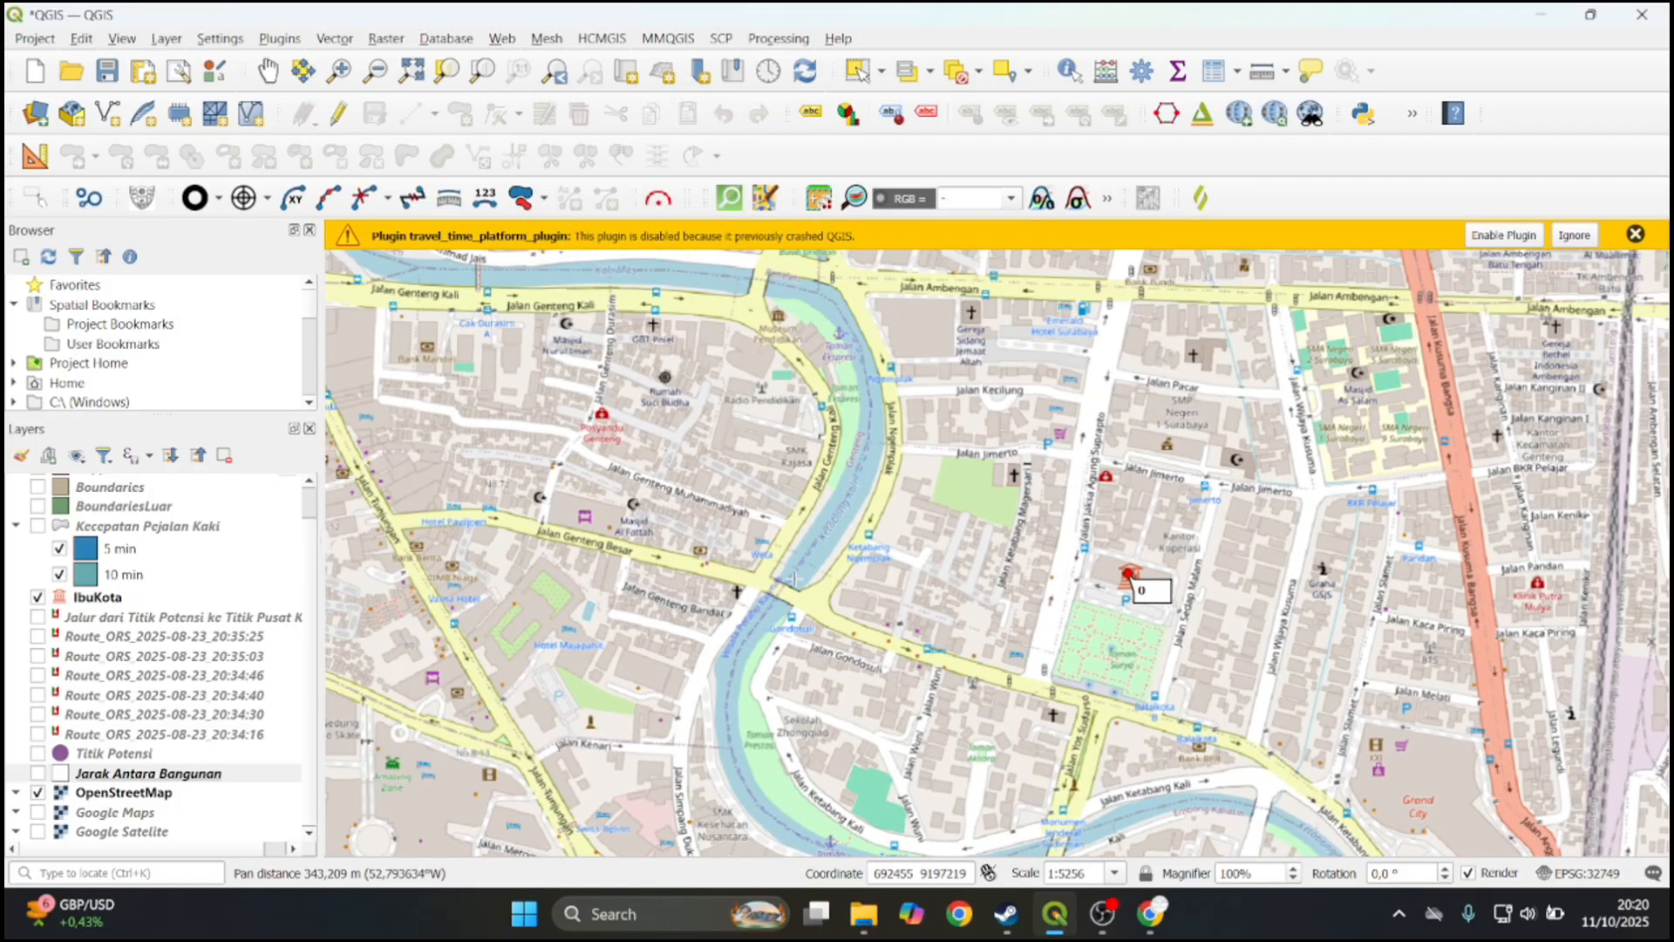
{"action": "left_click_drag", "start_coordinate": [731, 541], "coordinate": [828, 674]}
{"action": "left_click_drag", "start_coordinate": [995, 558], "coordinate": [924, 513]}
{"action": "left_click_drag", "start_coordinate": [908, 511], "coordinate": [912, 529]}
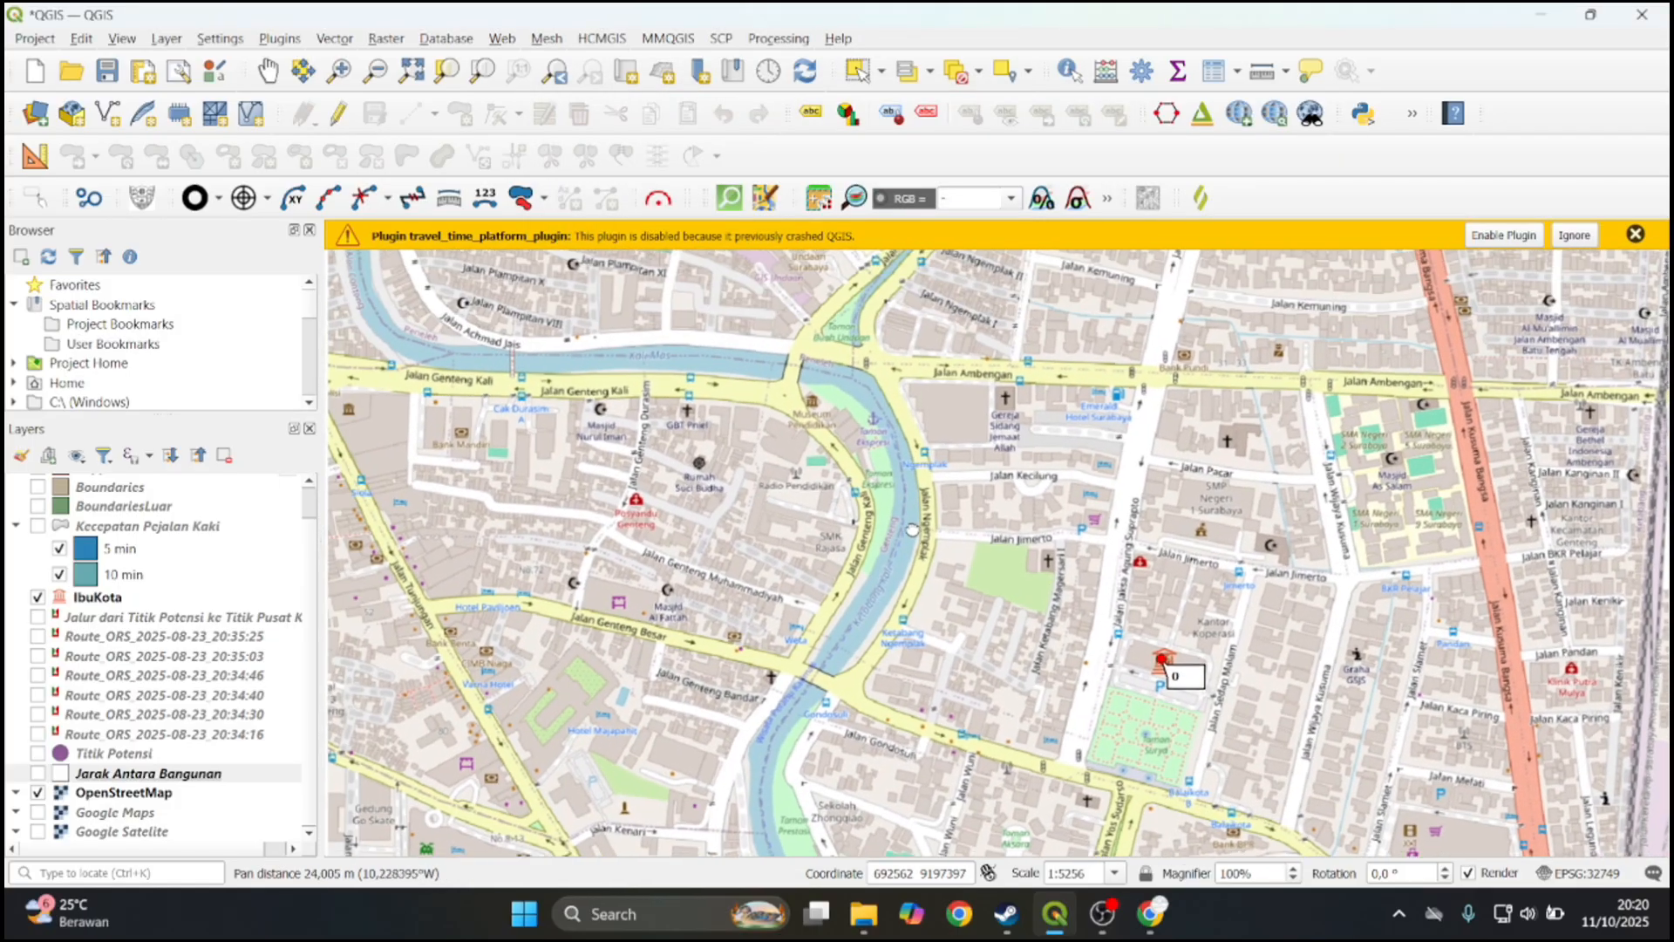
{"action": "left_click_drag", "start_coordinate": [815, 421], "coordinate": [861, 491]}
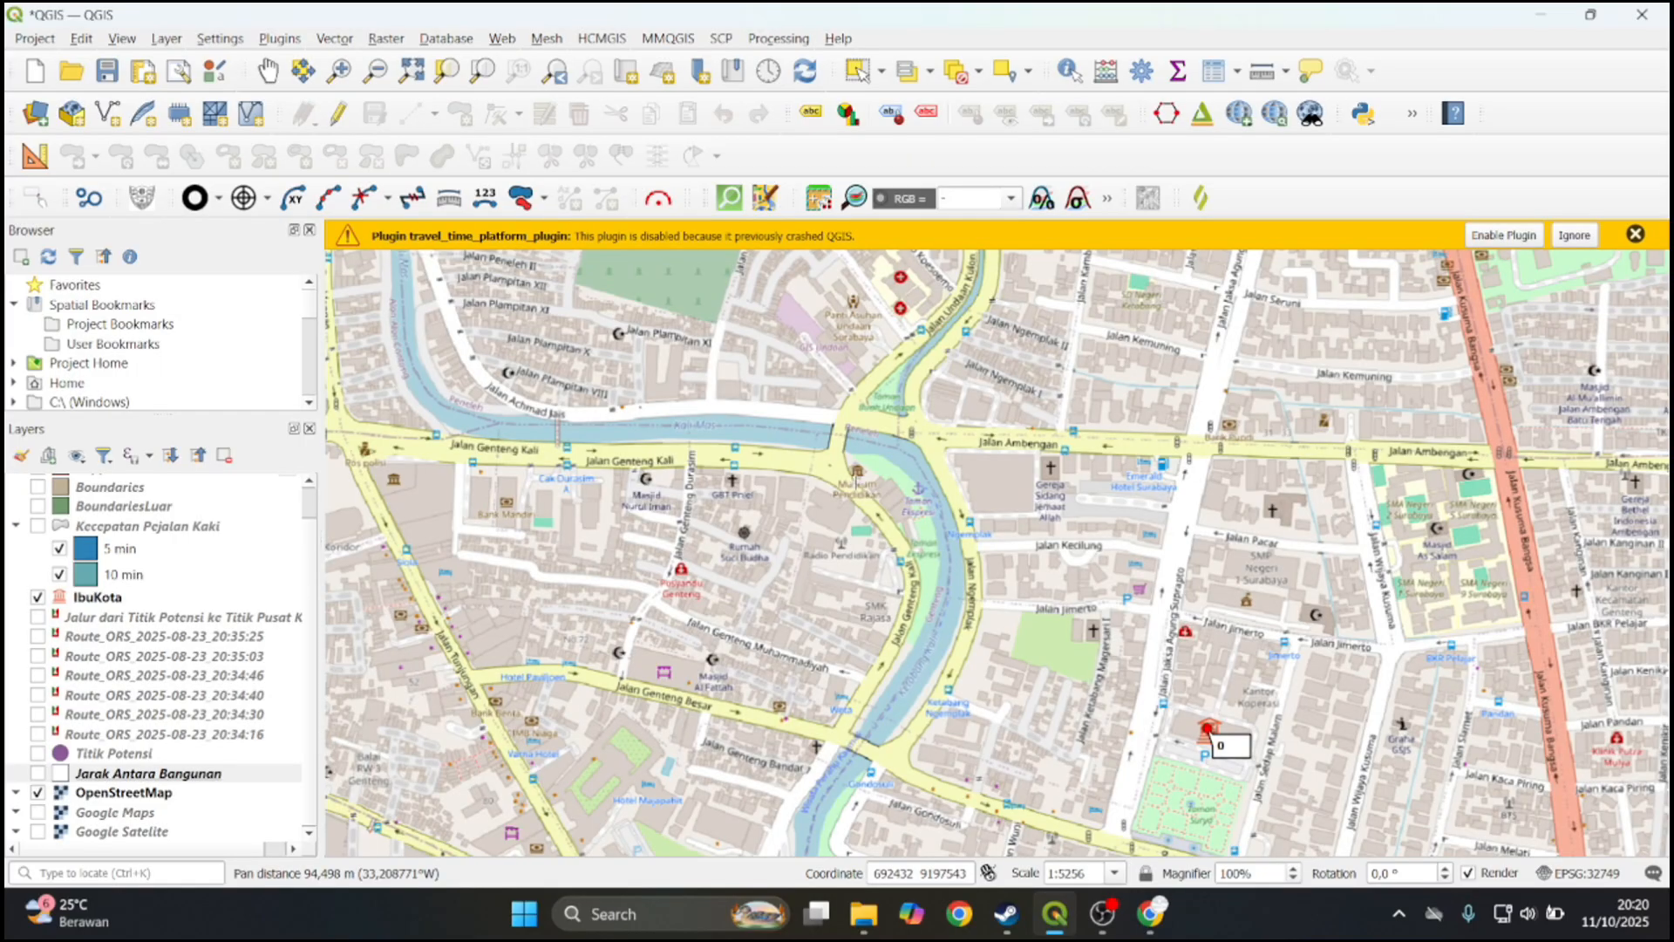
{"action": "left_click", "coordinate": [857, 471]}
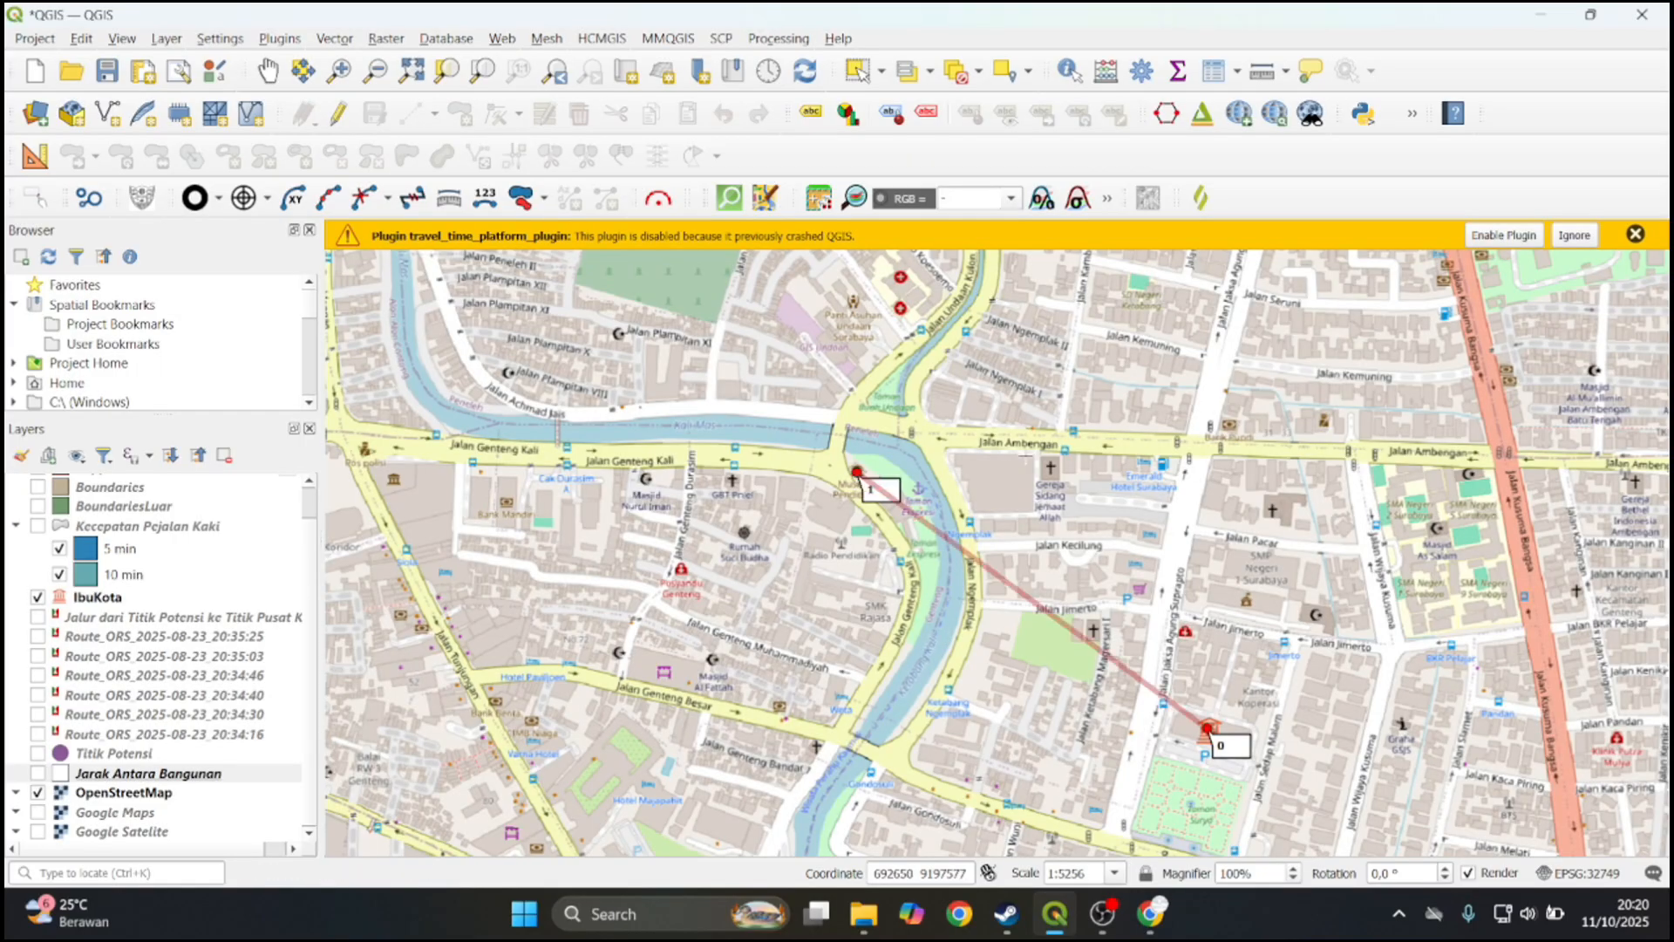
Finish placing waypoints at the museum and calculate the fastest foot-walking route from the IbuKota marker
{"action": "double_click", "coordinate": [857, 471]}
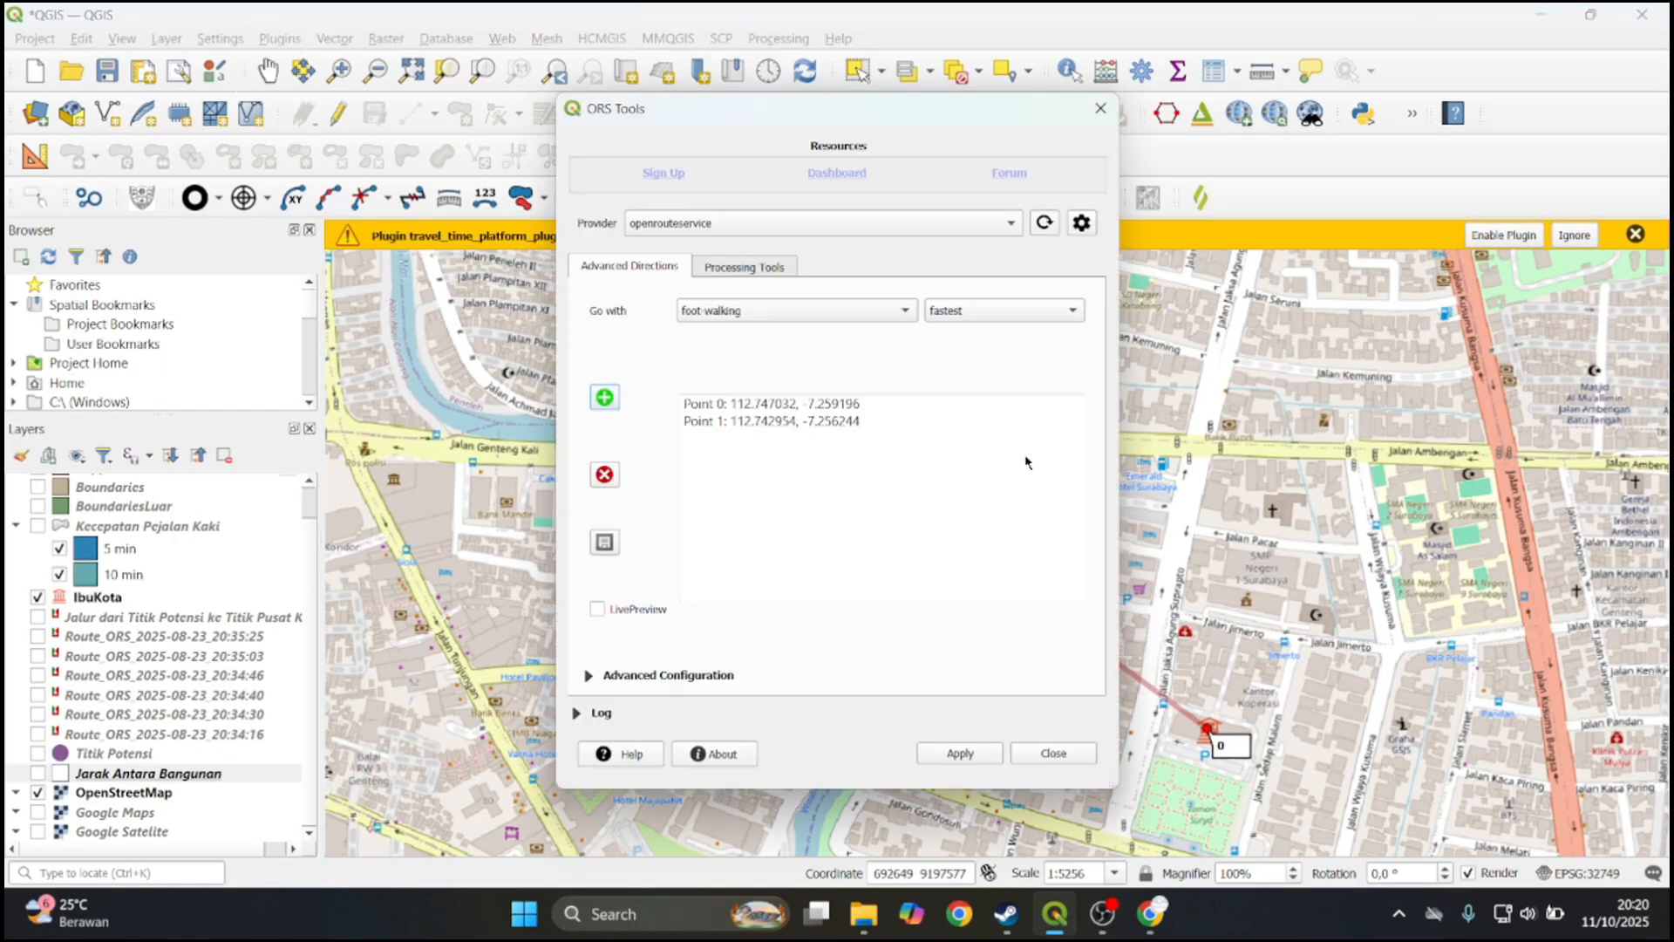
{"action": "left_click", "coordinate": [964, 759]}
{"action": "left_click", "coordinate": [1044, 760]}
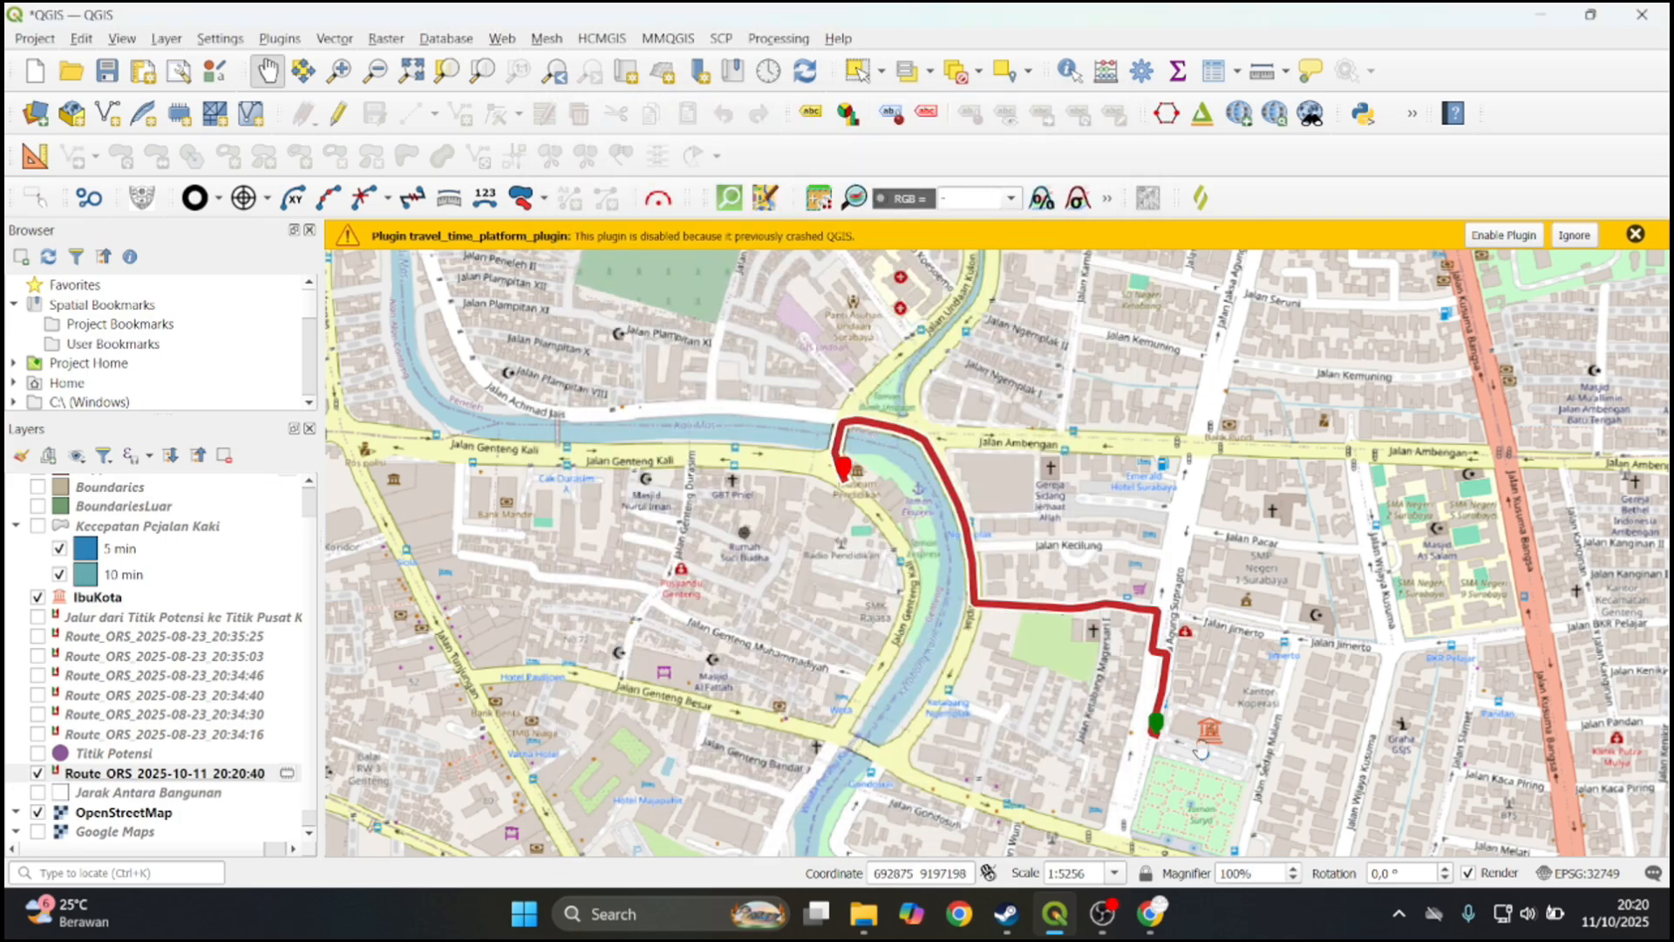
Trace the walking route from its start beside Balai Kota Surabaya across the river to the museum on Jalan Genteng Kali
{"action": "left_click_drag", "start_coordinate": [1193, 702], "coordinate": [968, 584]}
{"action": "scroll", "coordinate": [968, 586], "scroll_direction": "up", "scroll_amount": 2}
{"action": "scroll", "coordinate": [918, 626], "scroll_direction": "down", "scroll_amount": 1}
{"action": "scroll", "coordinate": [916, 627], "scroll_direction": "up", "scroll_amount": 1}
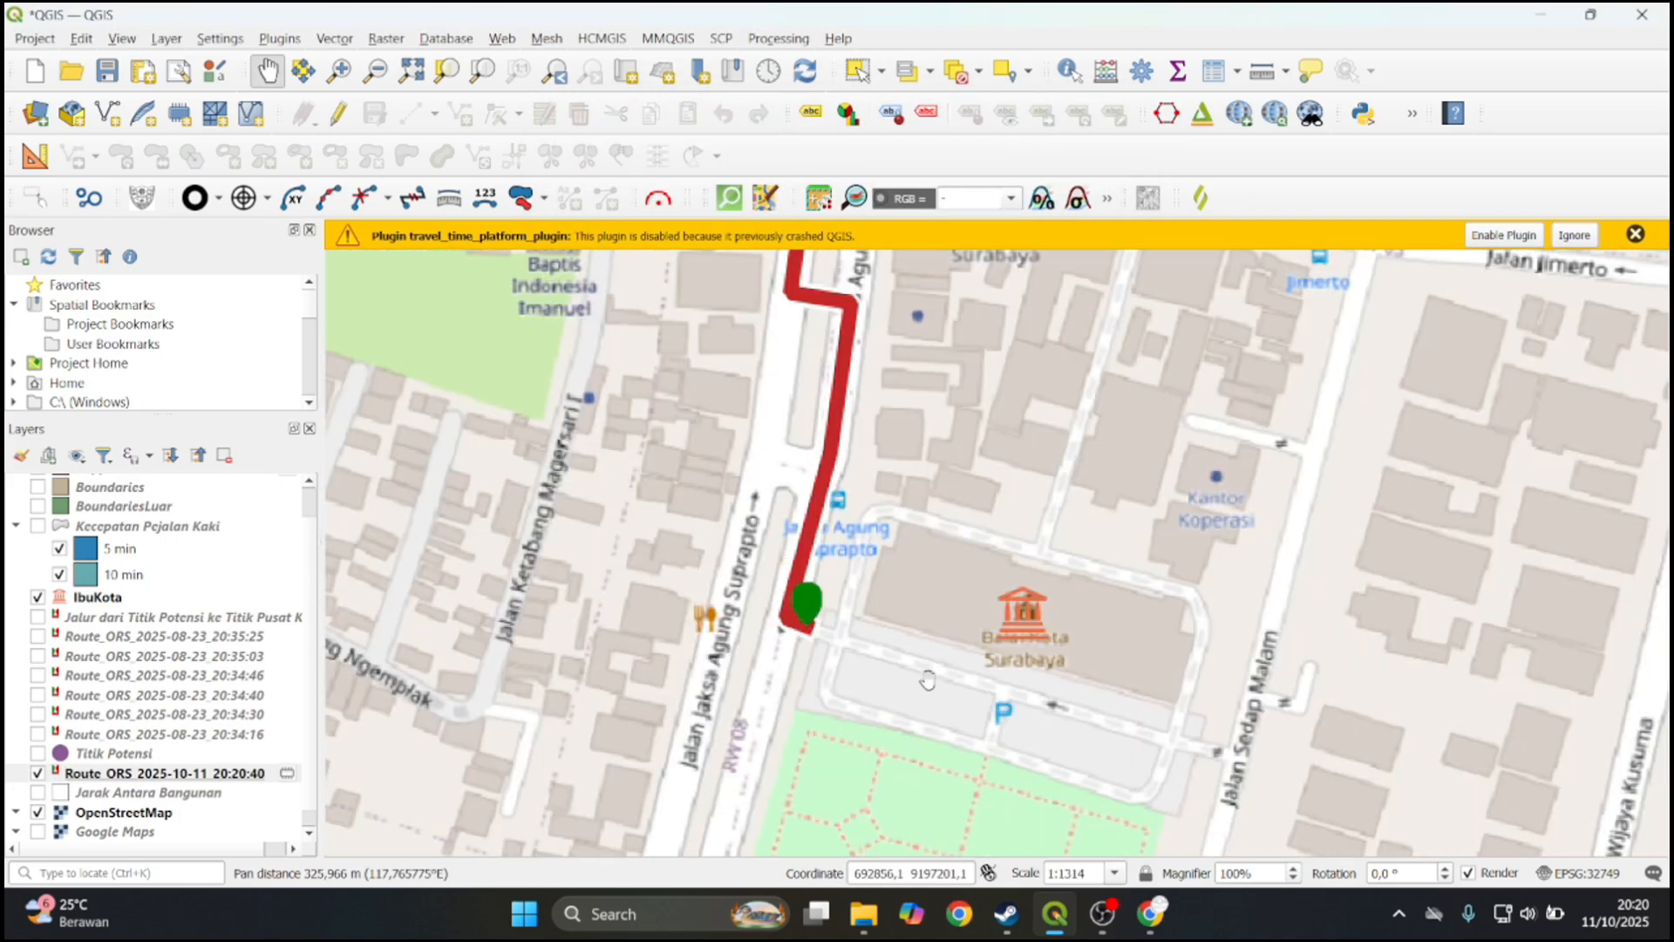
{"action": "scroll", "coordinate": [915, 628], "scroll_direction": "down", "scroll_amount": 1}
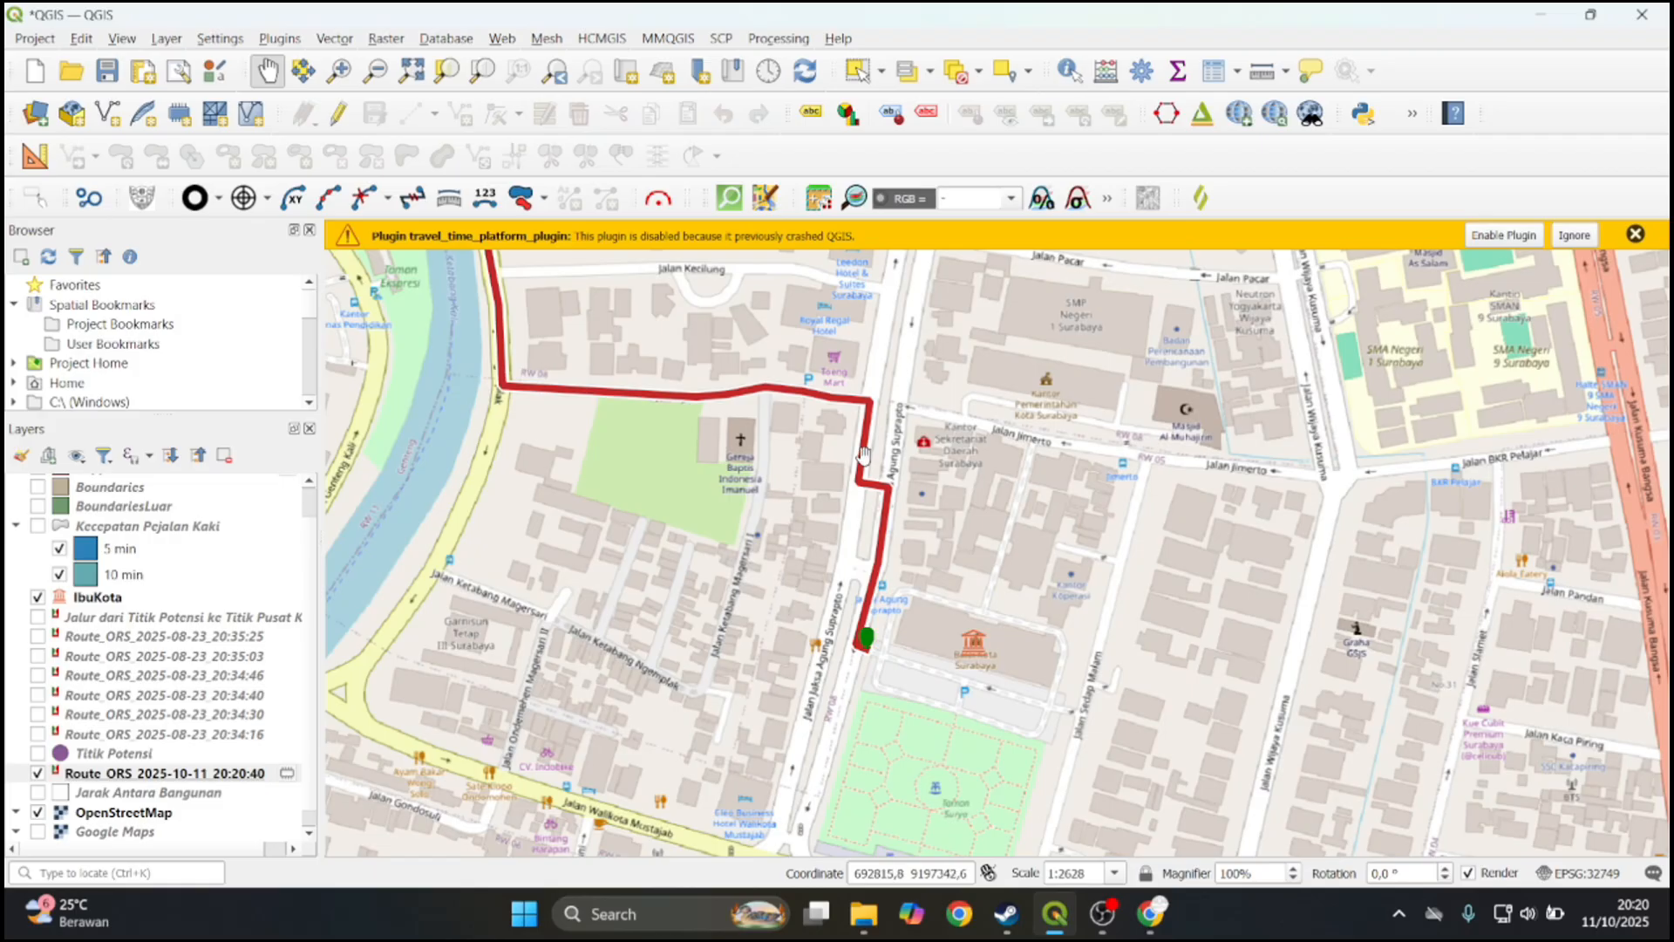
{"action": "left_click_drag", "start_coordinate": [864, 437], "coordinate": [877, 535]}
{"action": "left_click_drag", "start_coordinate": [555, 518], "coordinate": [759, 703]}
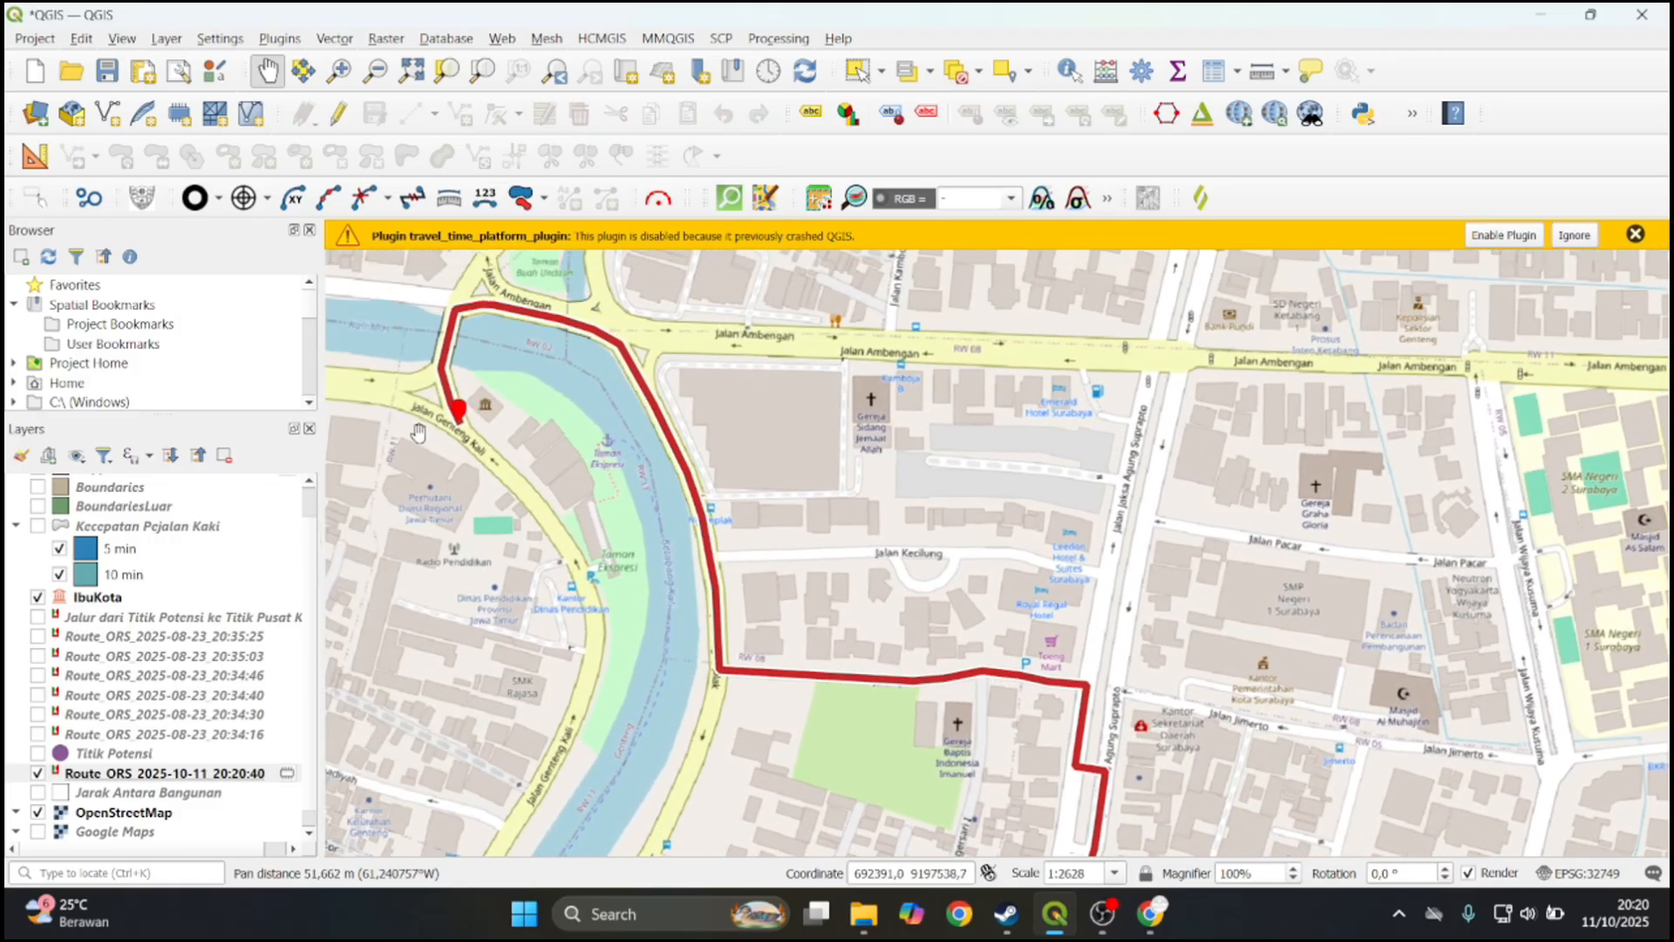
{"action": "left_click_drag", "start_coordinate": [691, 636], "coordinate": [436, 362]}
{"action": "left_click_drag", "start_coordinate": [737, 582], "coordinate": [1137, 849]}
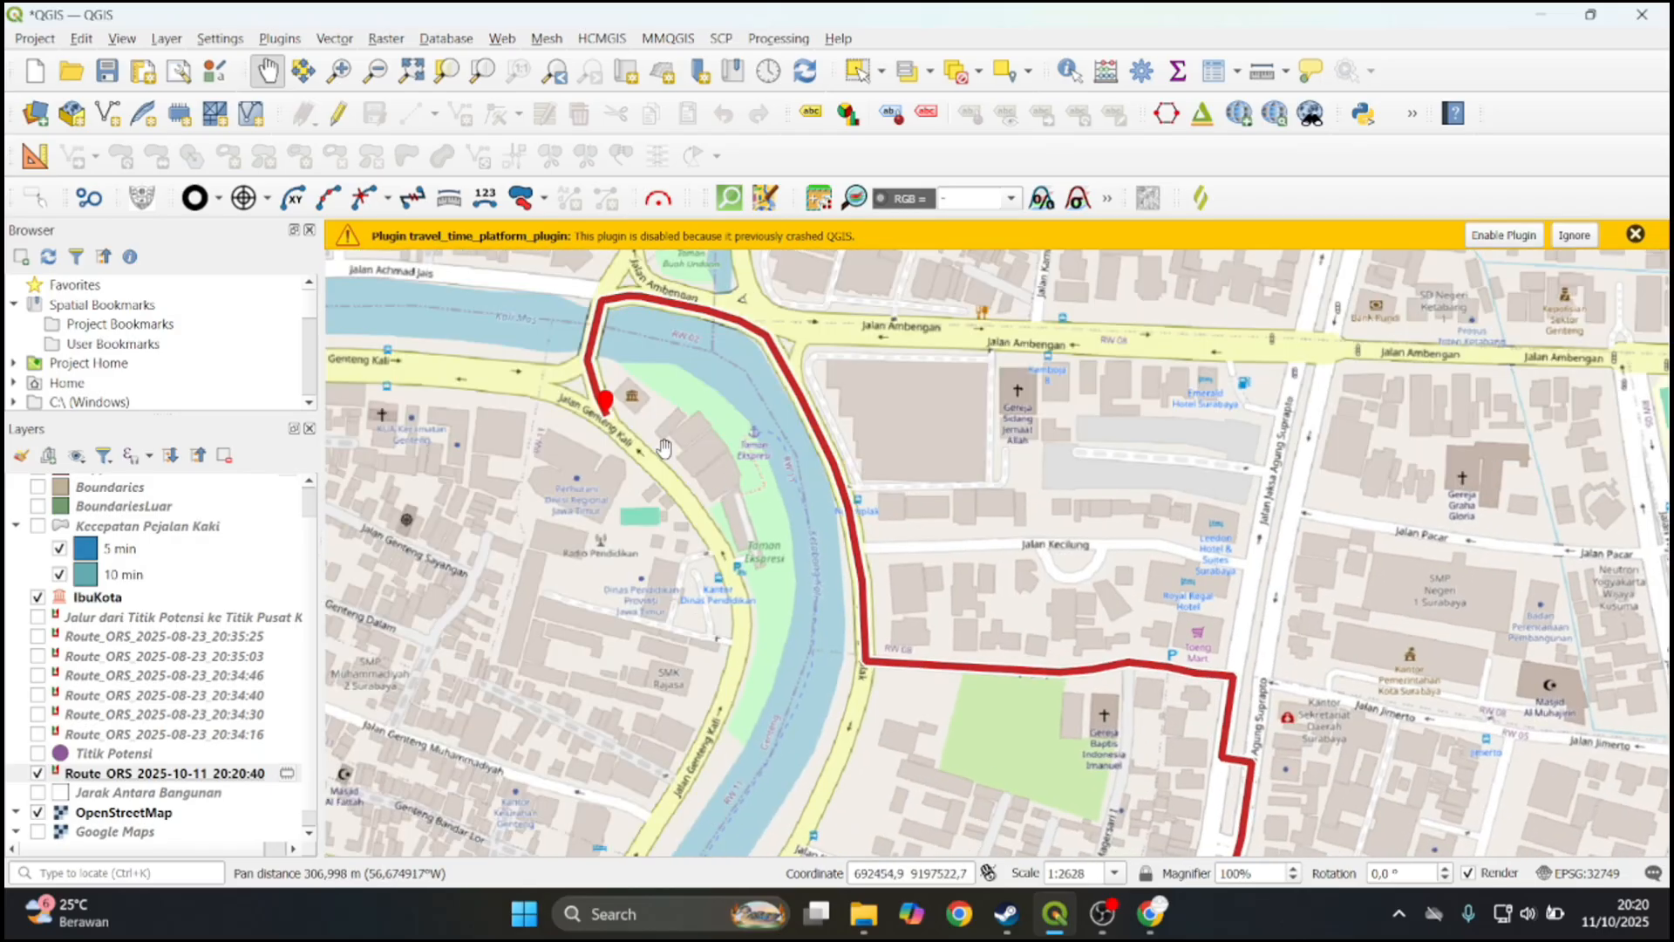
{"action": "left_click_drag", "start_coordinate": [610, 418], "coordinate": [565, 375]}
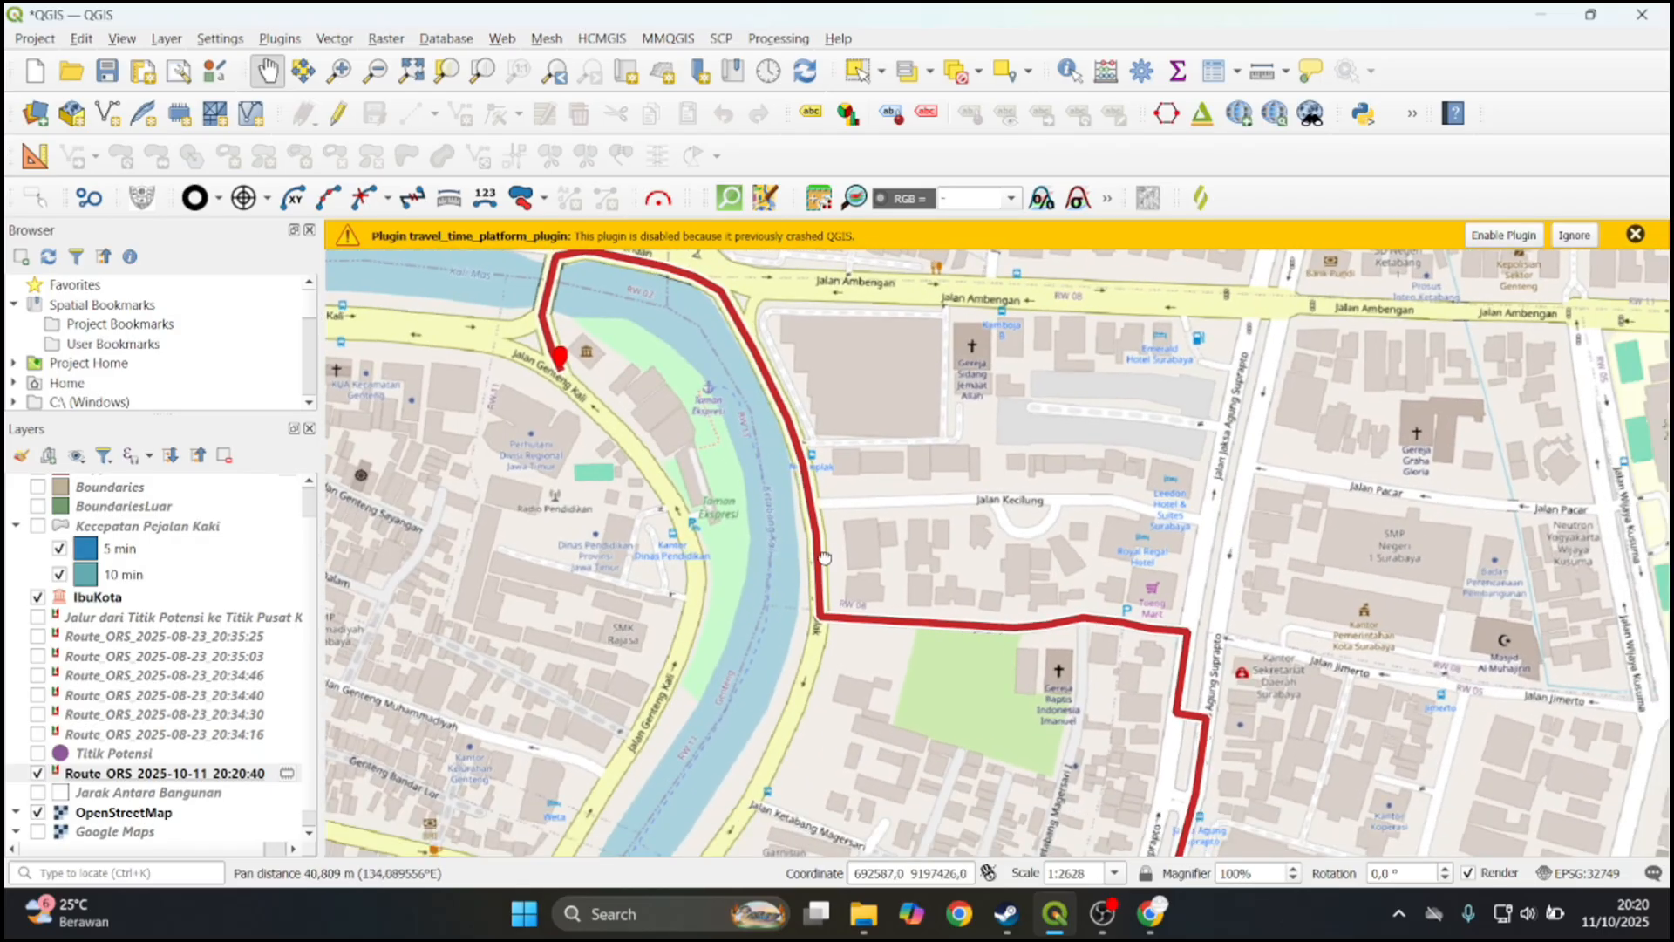
Examine the walking route's start on Jalan Jaksa Agung Suprapto and its relation to the IbuKota marker and nearby streets
{"action": "left_click_drag", "start_coordinate": [1046, 750], "coordinate": [793, 530]}
{"action": "left_click_drag", "start_coordinate": [975, 687], "coordinate": [820, 599]}
{"action": "scroll", "coordinate": [820, 599], "scroll_direction": "up", "scroll_amount": 1}
{"action": "scroll", "coordinate": [799, 590], "scroll_direction": "down", "scroll_amount": 1}
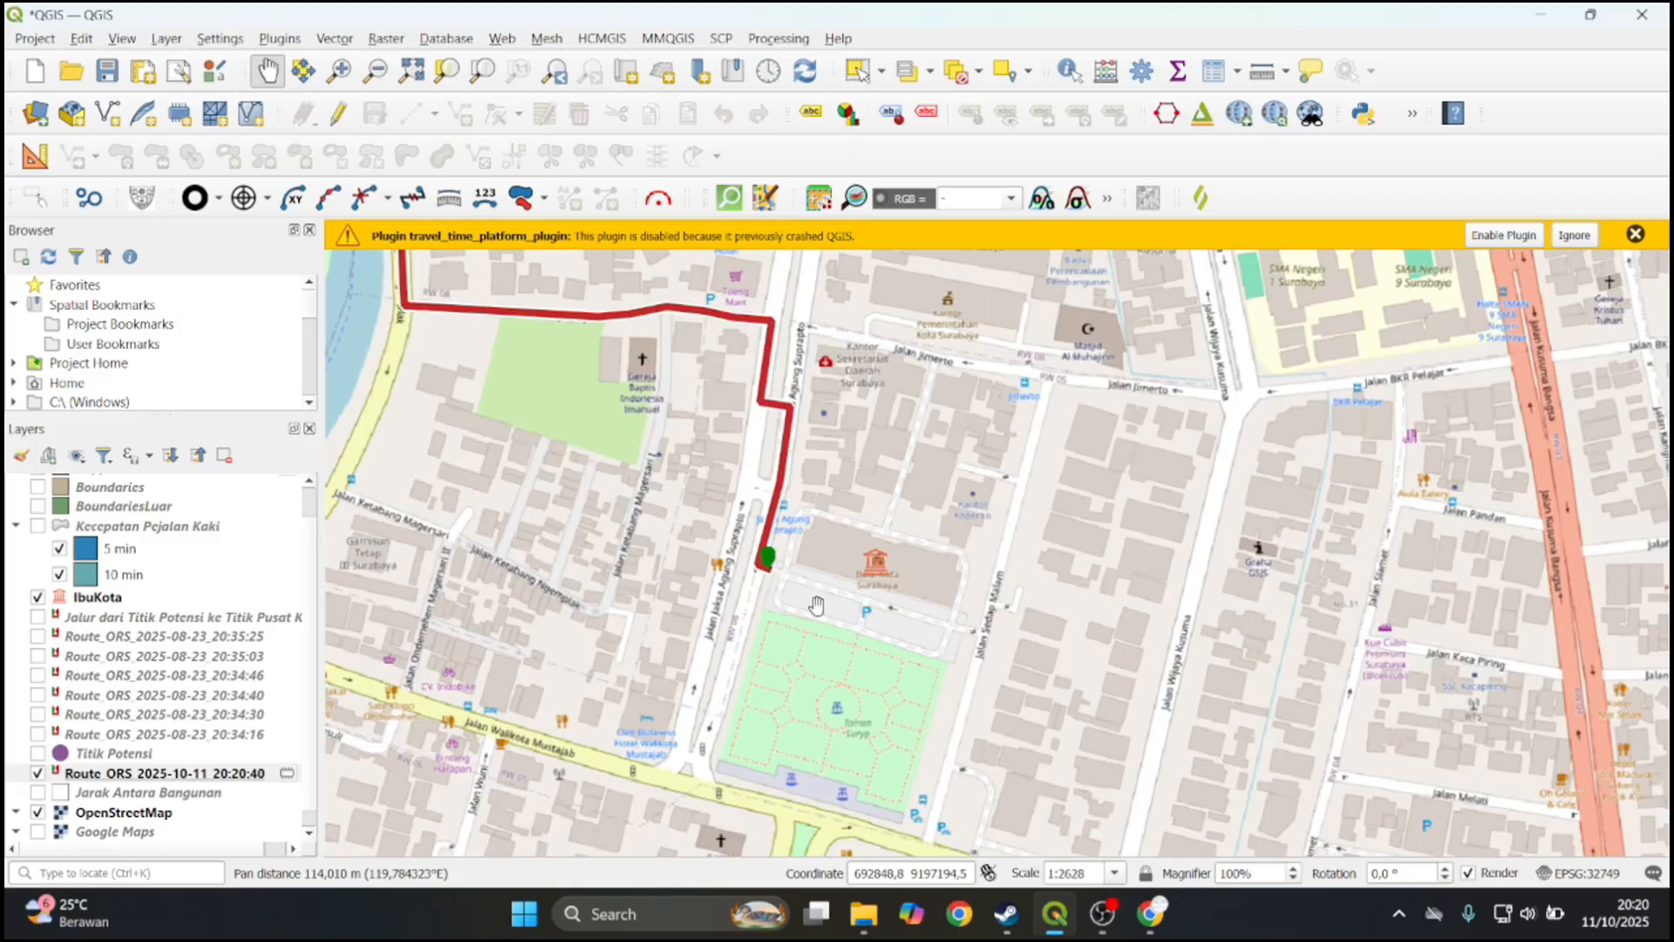
{"action": "scroll", "coordinate": [761, 591], "scroll_direction": "up", "scroll_amount": 1}
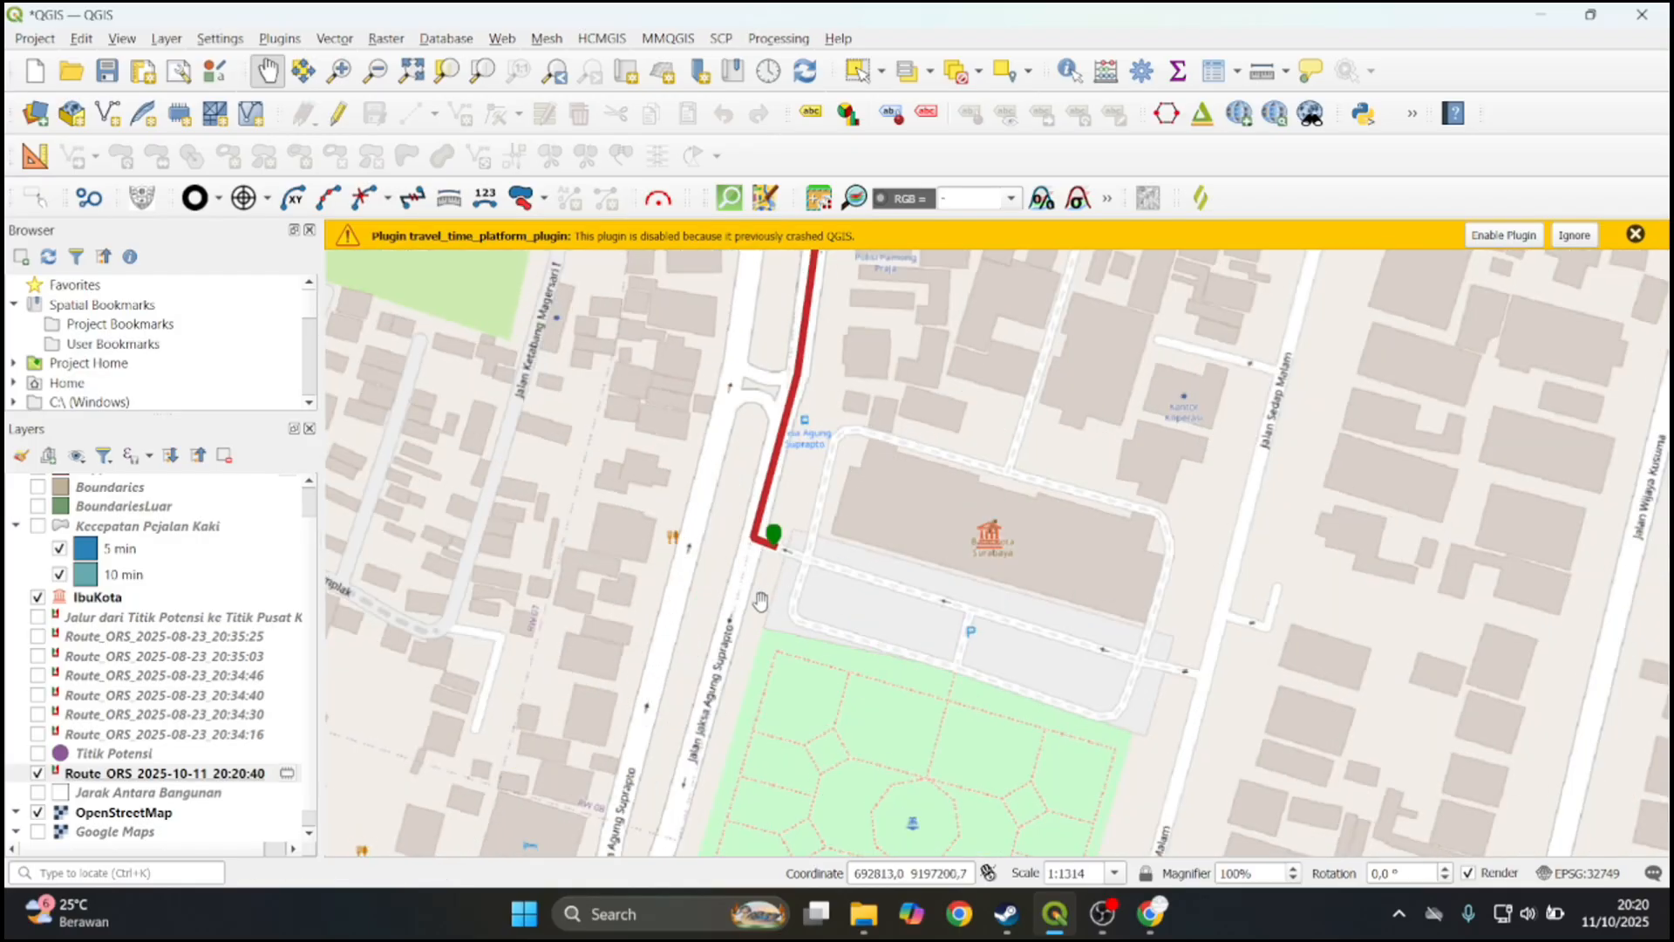
{"action": "scroll", "coordinate": [779, 596], "scroll_direction": "down", "scroll_amount": 1}
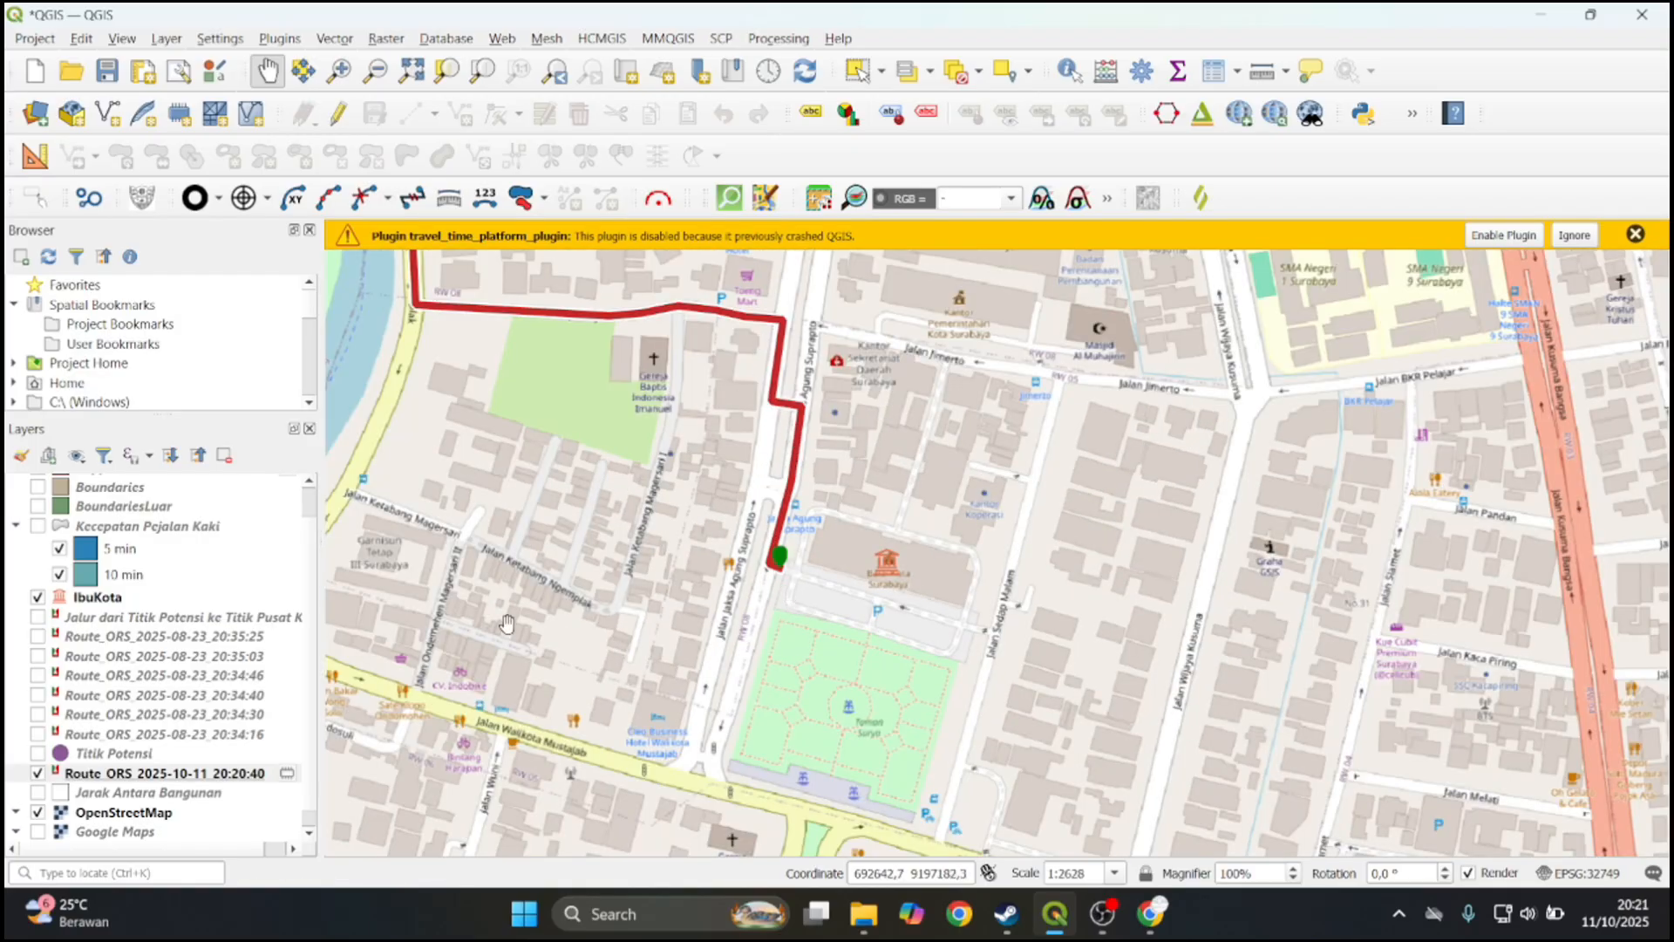
{"action": "scroll", "coordinate": [249, 597], "scroll_direction": "up", "scroll_amount": 1}
{"action": "mouse_move", "coordinate": [301, 526]}
{"action": "left_mouse_down"}
{"action": "mouse_move", "coordinate": [313, 567]}
{"action": "mouse_move", "coordinate": [288, 522]}
{"action": "left_mouse_up"}
{"action": "scroll", "coordinate": [307, 532], "scroll_direction": "down", "scroll_amount": 1}
{"action": "scroll", "coordinate": [306, 514], "scroll_direction": "up", "scroll_amount": 1}
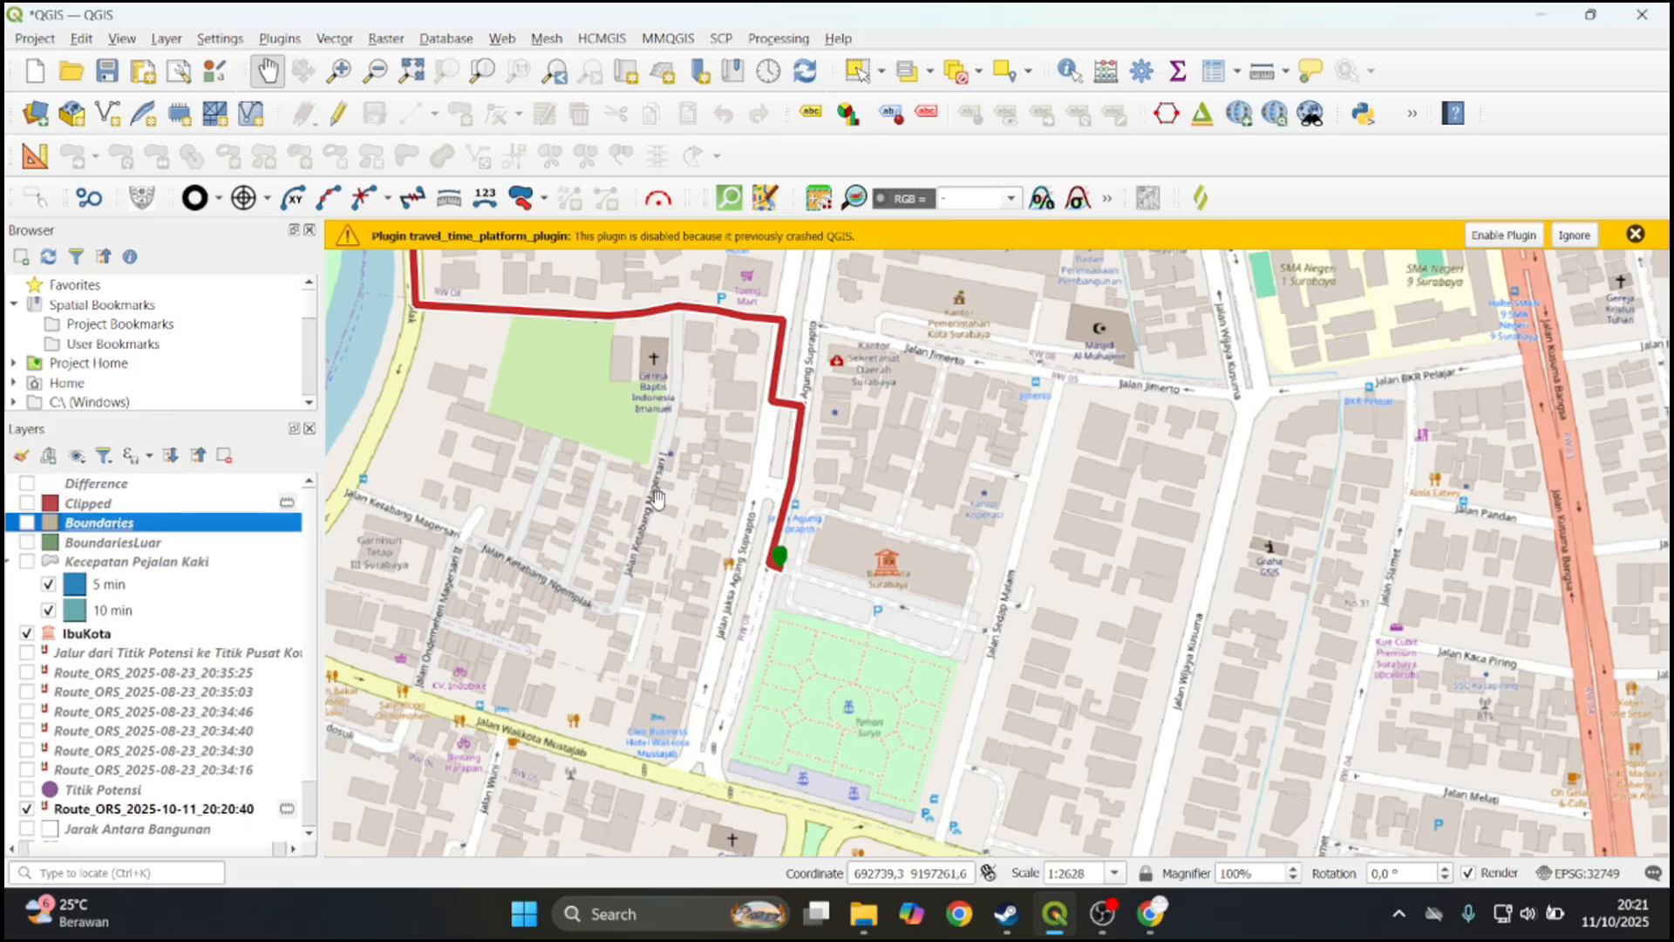
{"action": "left_click_drag", "start_coordinate": [798, 593], "coordinate": [883, 620]}
{"action": "left_click_drag", "start_coordinate": [693, 521], "coordinate": [791, 538]}
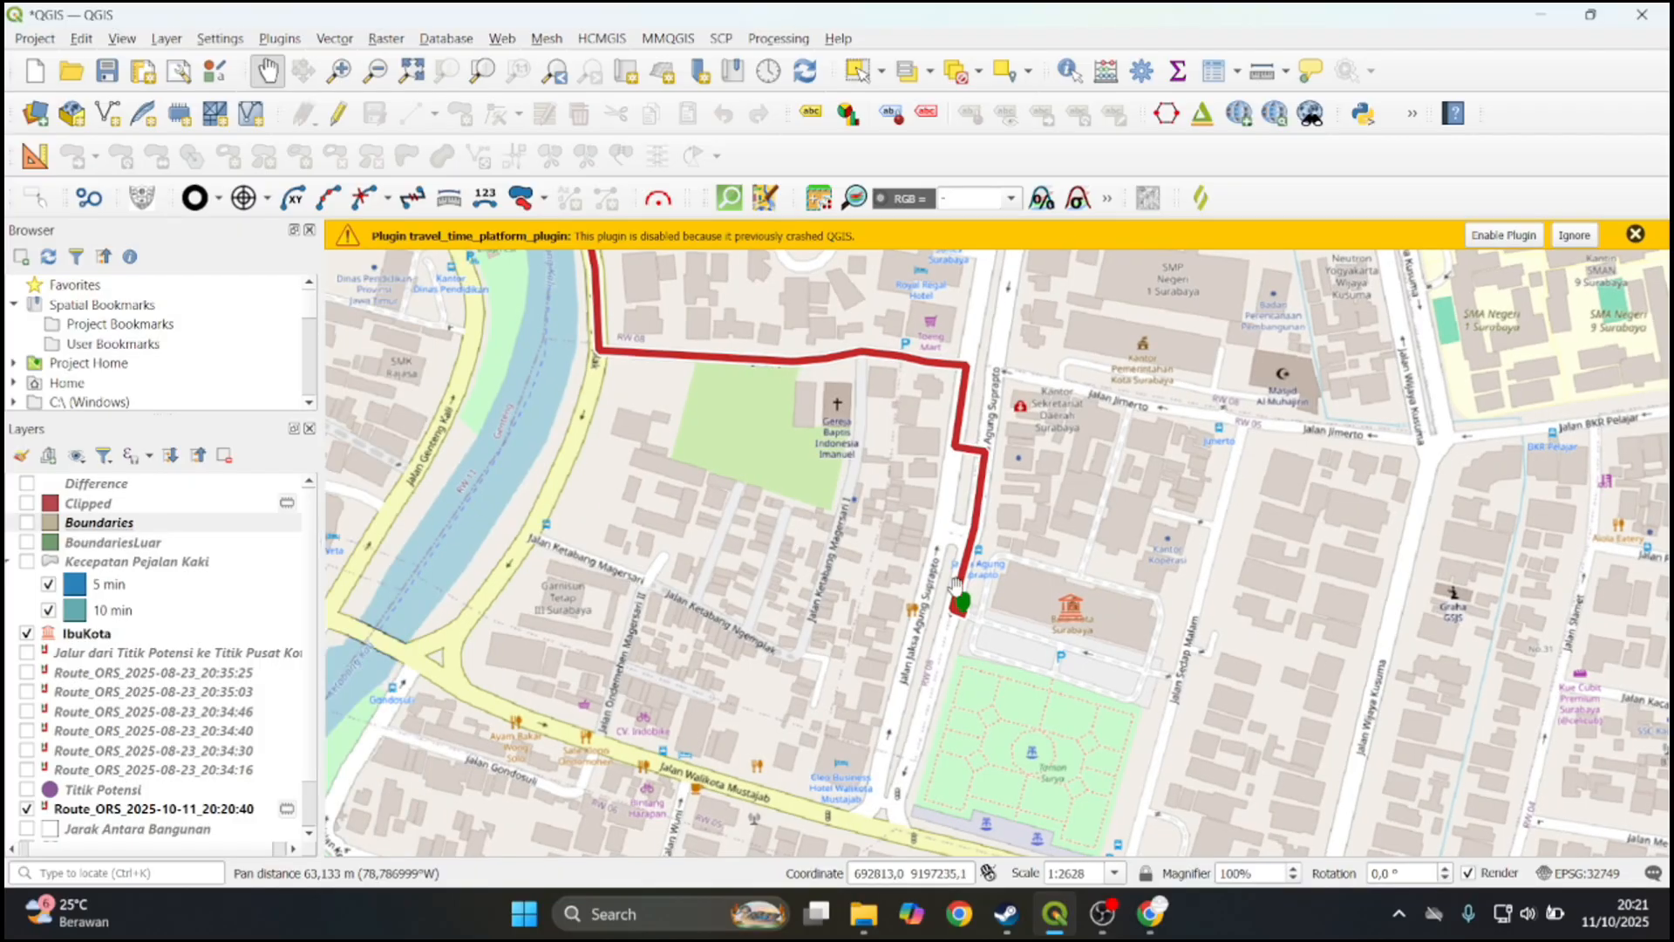
{"action": "scroll", "coordinate": [1002, 597], "scroll_direction": "up", "scroll_amount": 3}
{"action": "scroll", "coordinate": [729, 538], "scroll_direction": "down", "scroll_amount": 2}
{"action": "scroll", "coordinate": [687, 610], "scroll_direction": "up", "scroll_amount": 1}
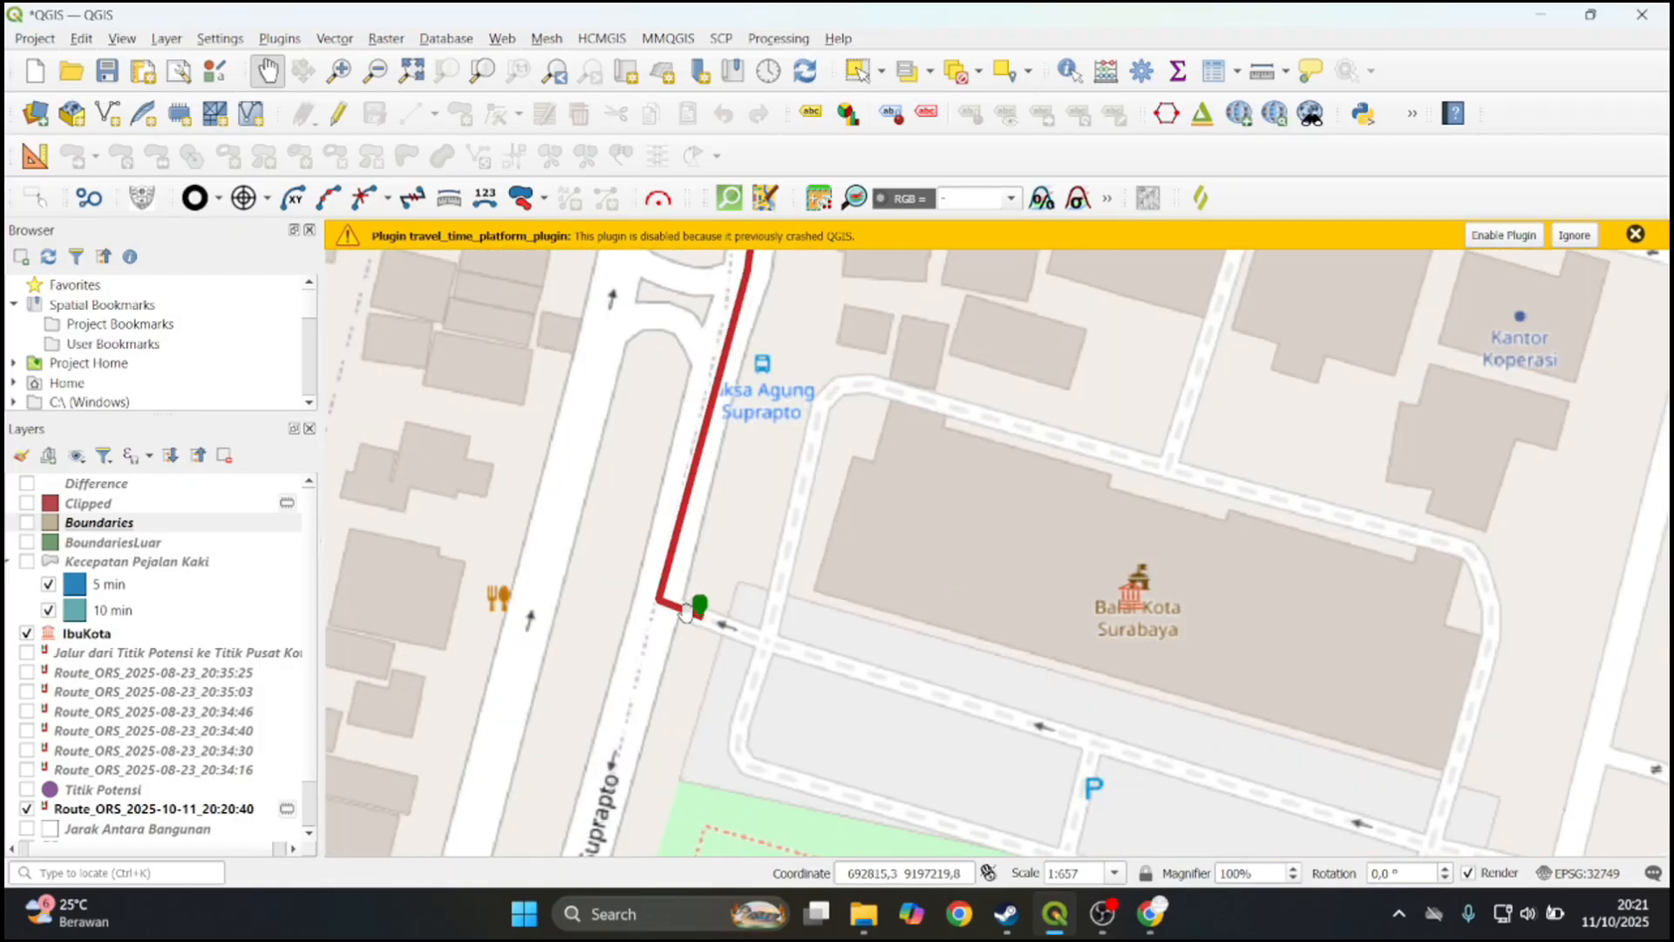
{"action": "left_click_drag", "start_coordinate": [687, 610], "coordinate": [755, 354]}
{"action": "scroll", "coordinate": [612, 806], "scroll_direction": "down", "scroll_amount": 2}
{"action": "left_click_drag", "start_coordinate": [695, 564], "coordinate": [678, 624]}
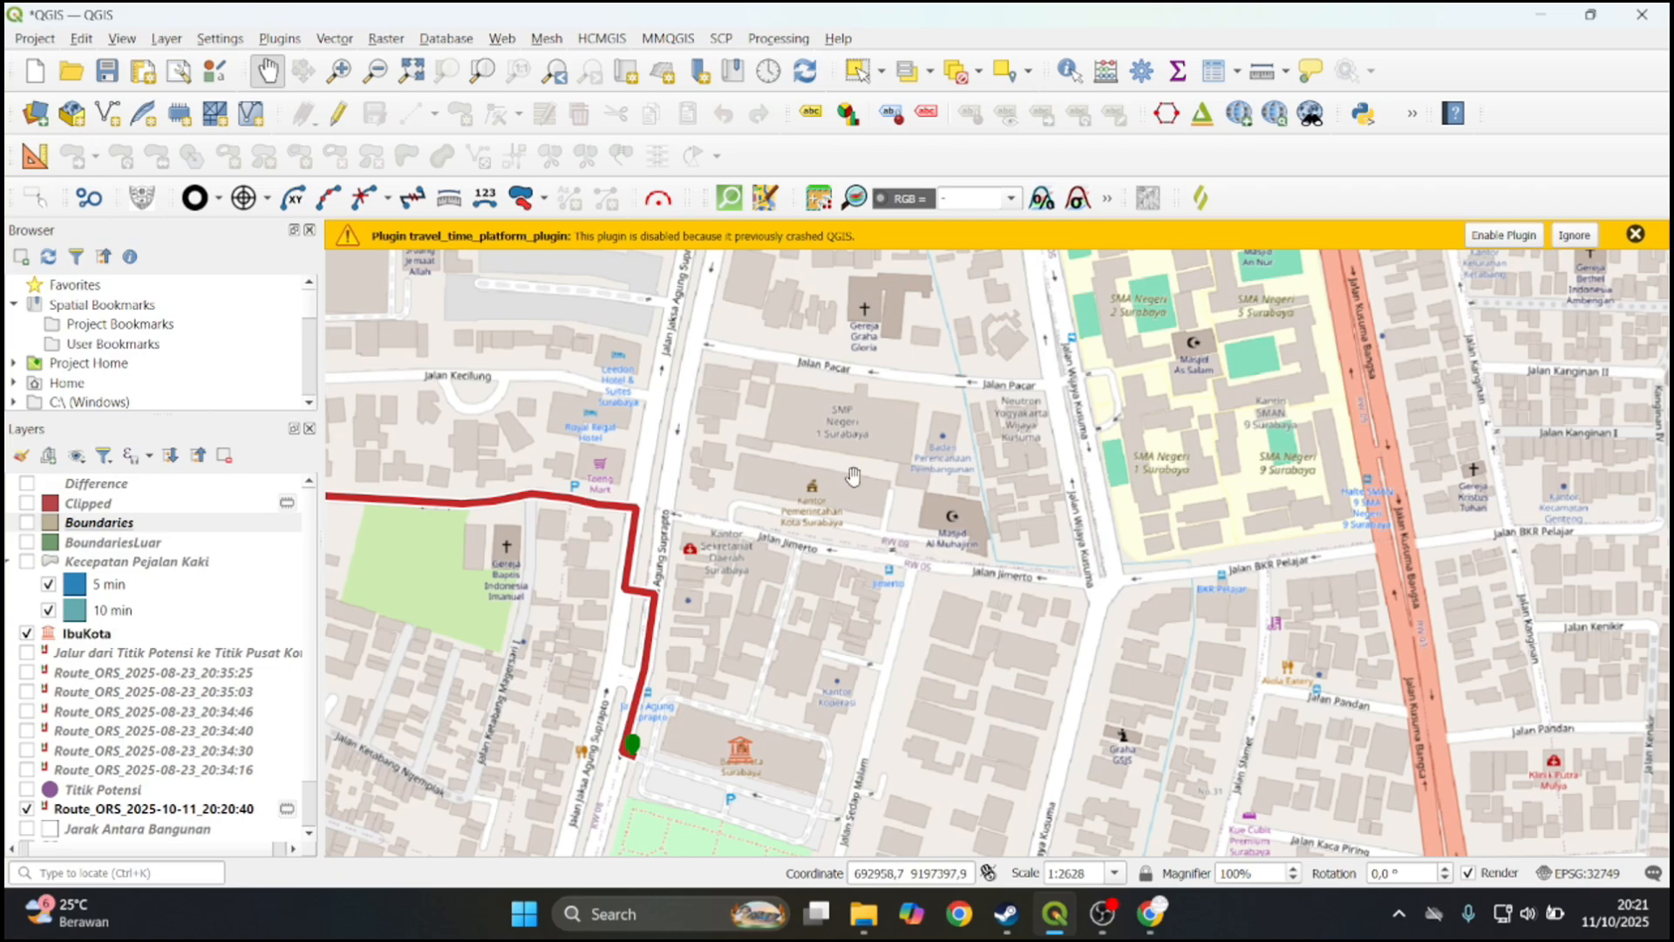
Set the ORS Tools travel profile to driving-car, keeping the fastest preference
{"action": "left_click_drag", "start_coordinate": [853, 475], "coordinate": [938, 363]}
{"action": "left_click", "coordinate": [800, 319]}
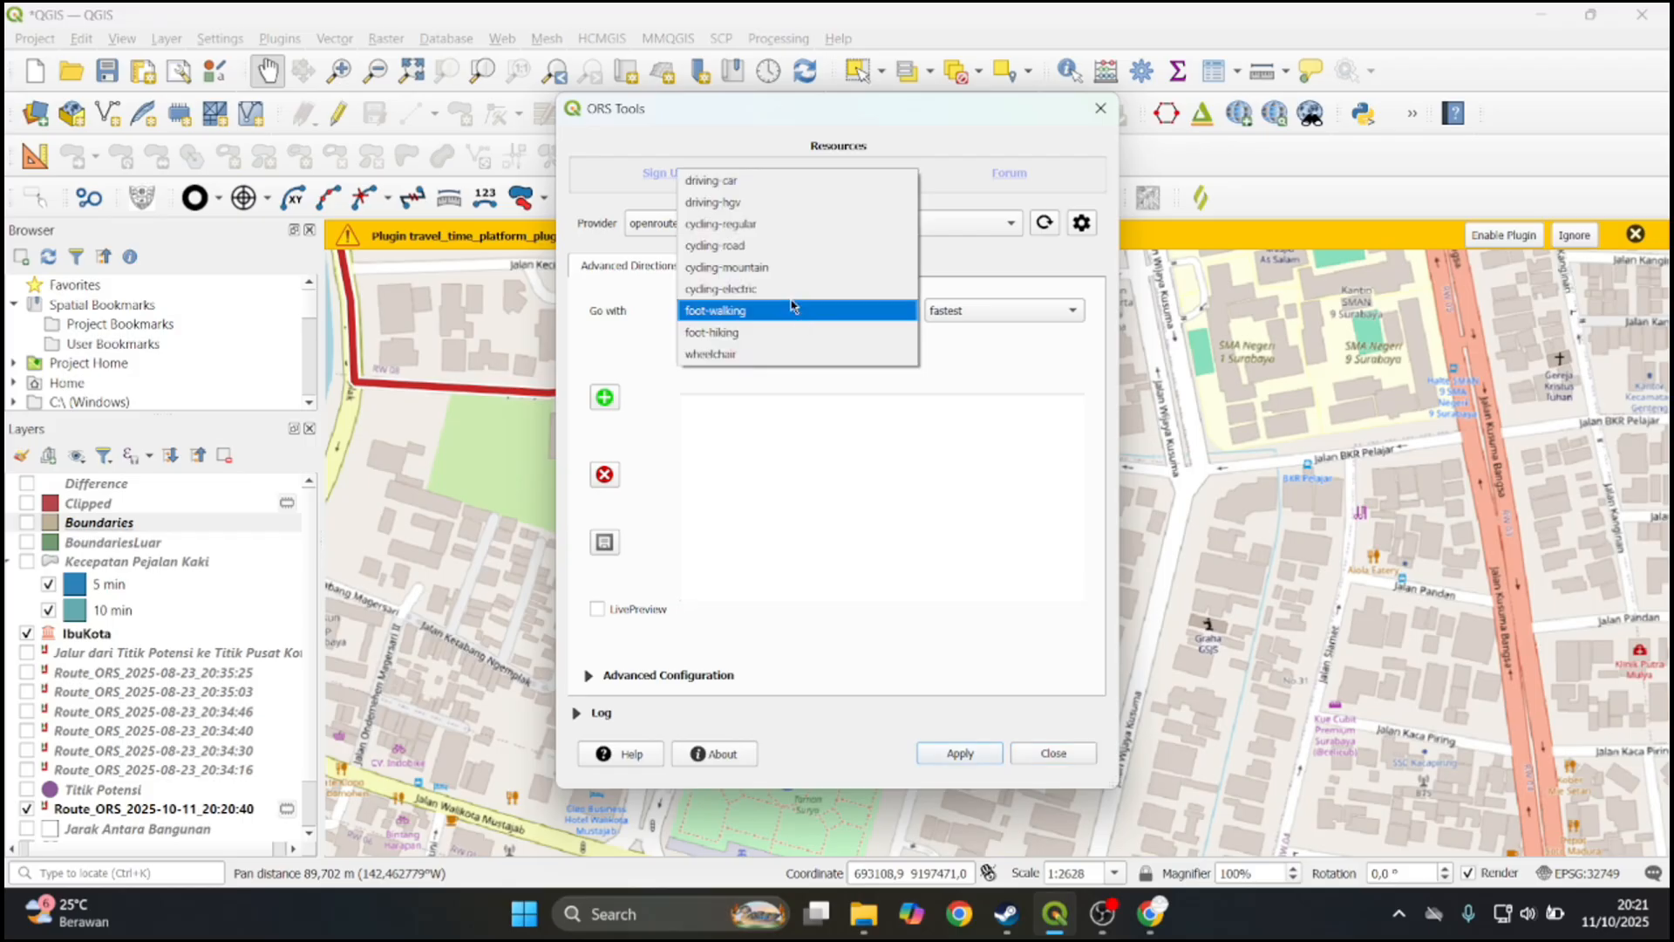
{"action": "left_click", "coordinate": [795, 180]}
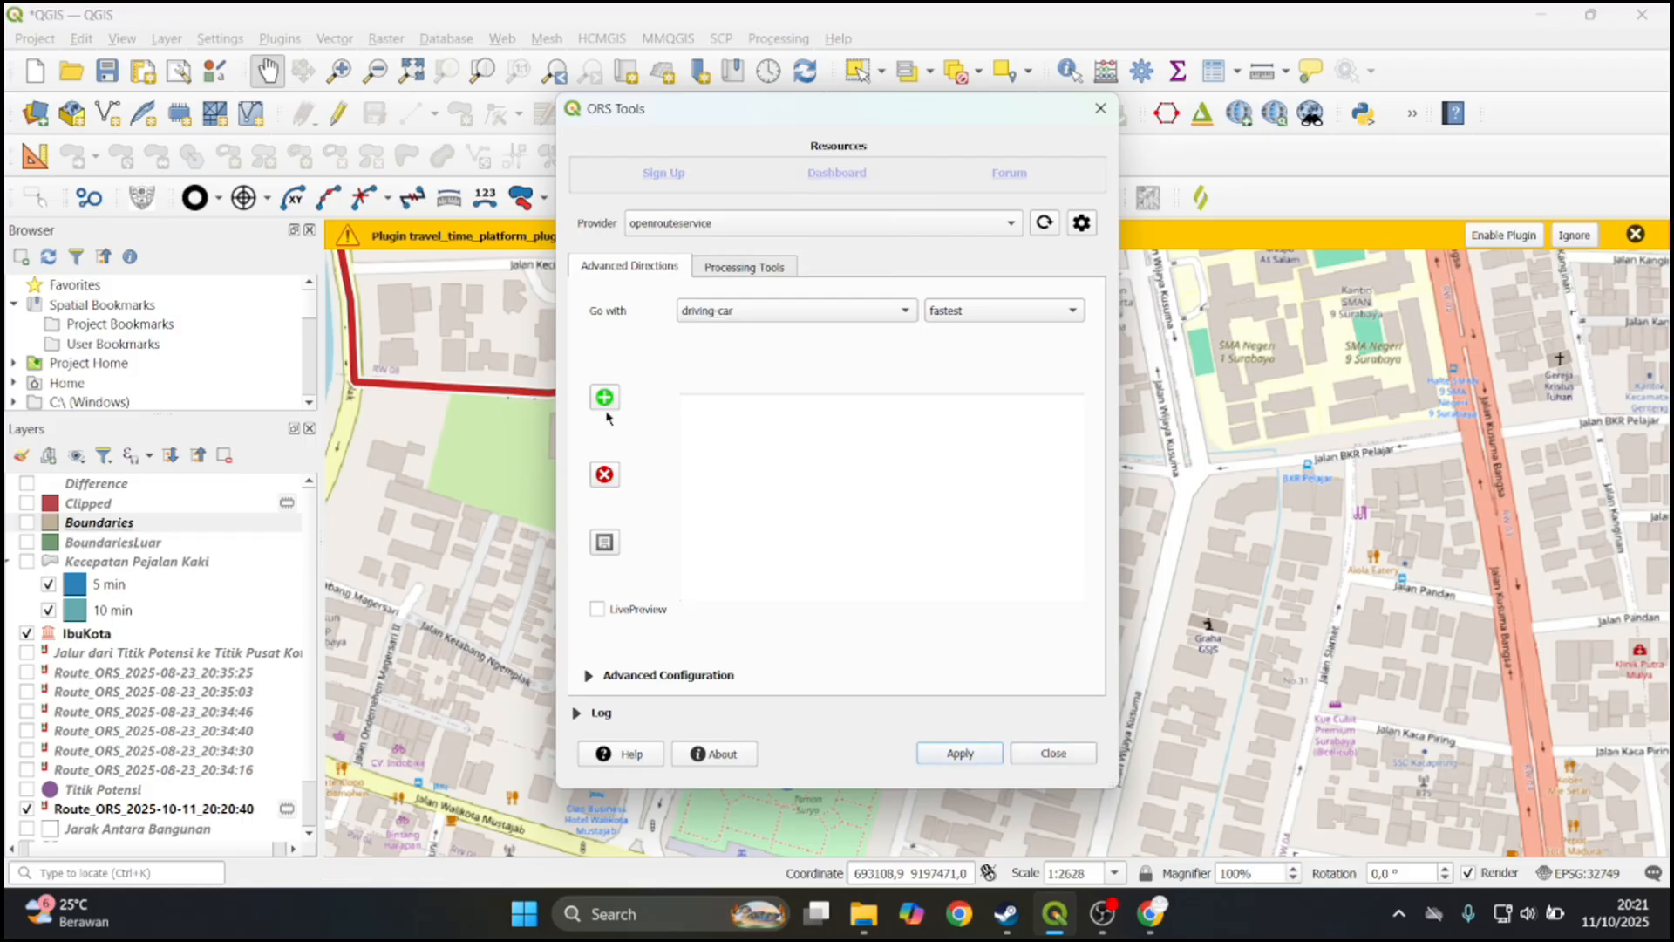
Add waypoints on the IbuKota marker and at the walking route's museum end, and calculate the fastest driving-car route between them
{"action": "left_click", "coordinate": [604, 397]}
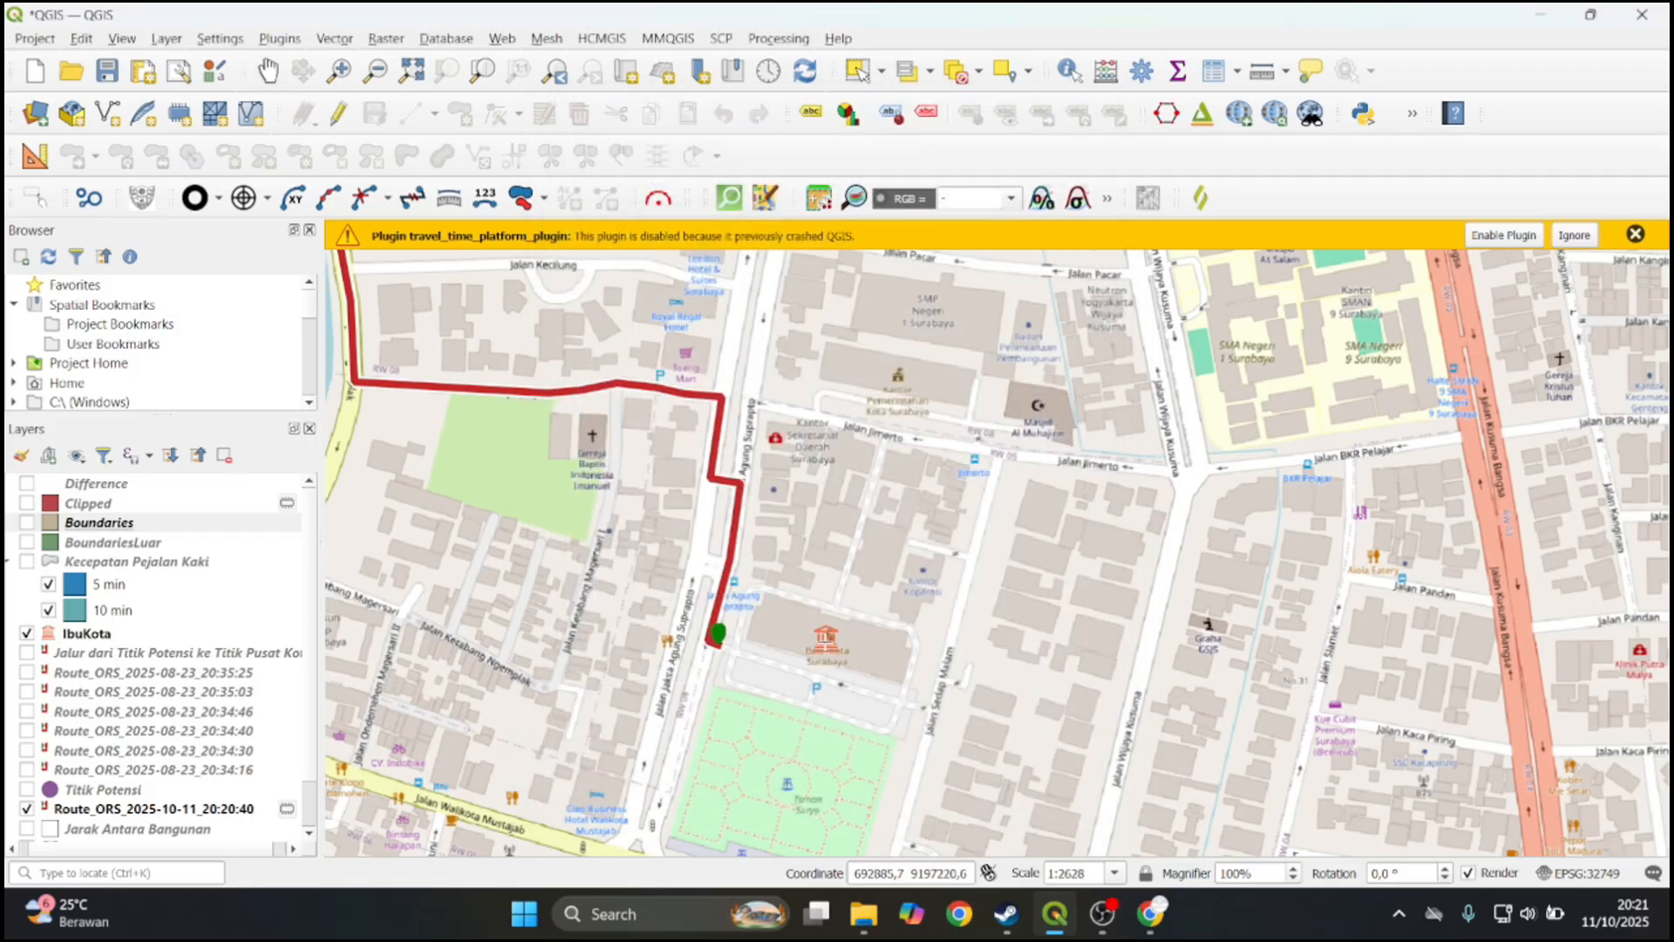
{"action": "left_click", "coordinate": [825, 641]}
{"action": "left_click_drag", "start_coordinate": [826, 641], "coordinate": [1633, 907]}
{"action": "left_click", "coordinate": [904, 398]}
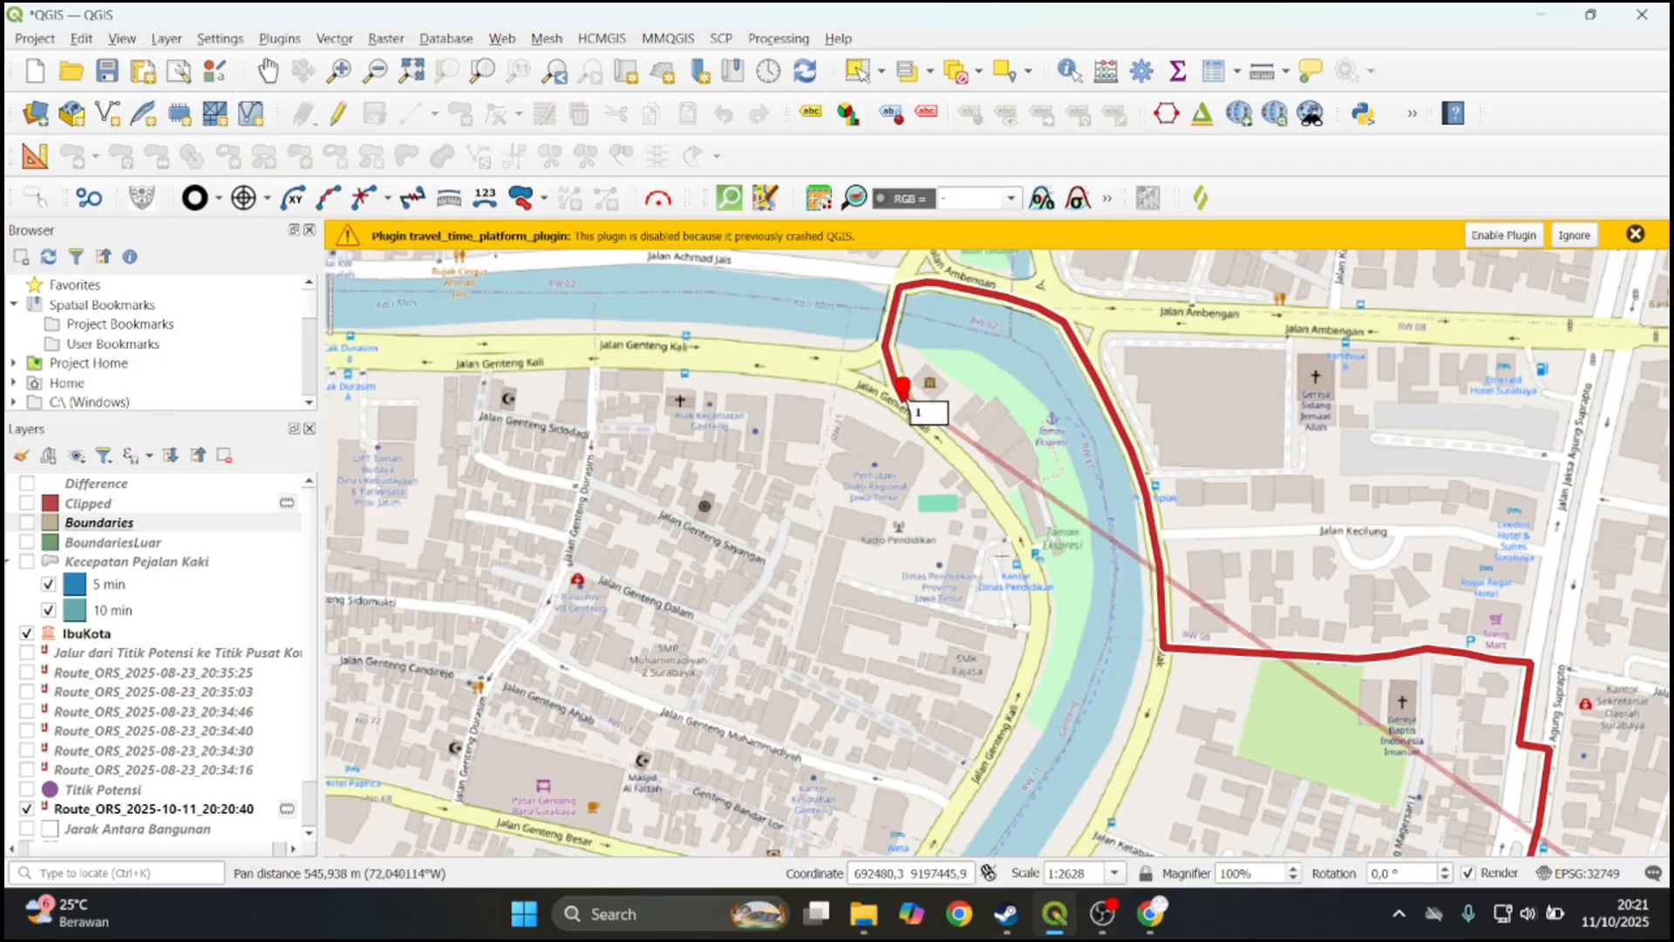
{"action": "left_click_drag", "start_coordinate": [1051, 558], "coordinate": [721, 425]}
{"action": "double_click", "coordinate": [721, 424]}
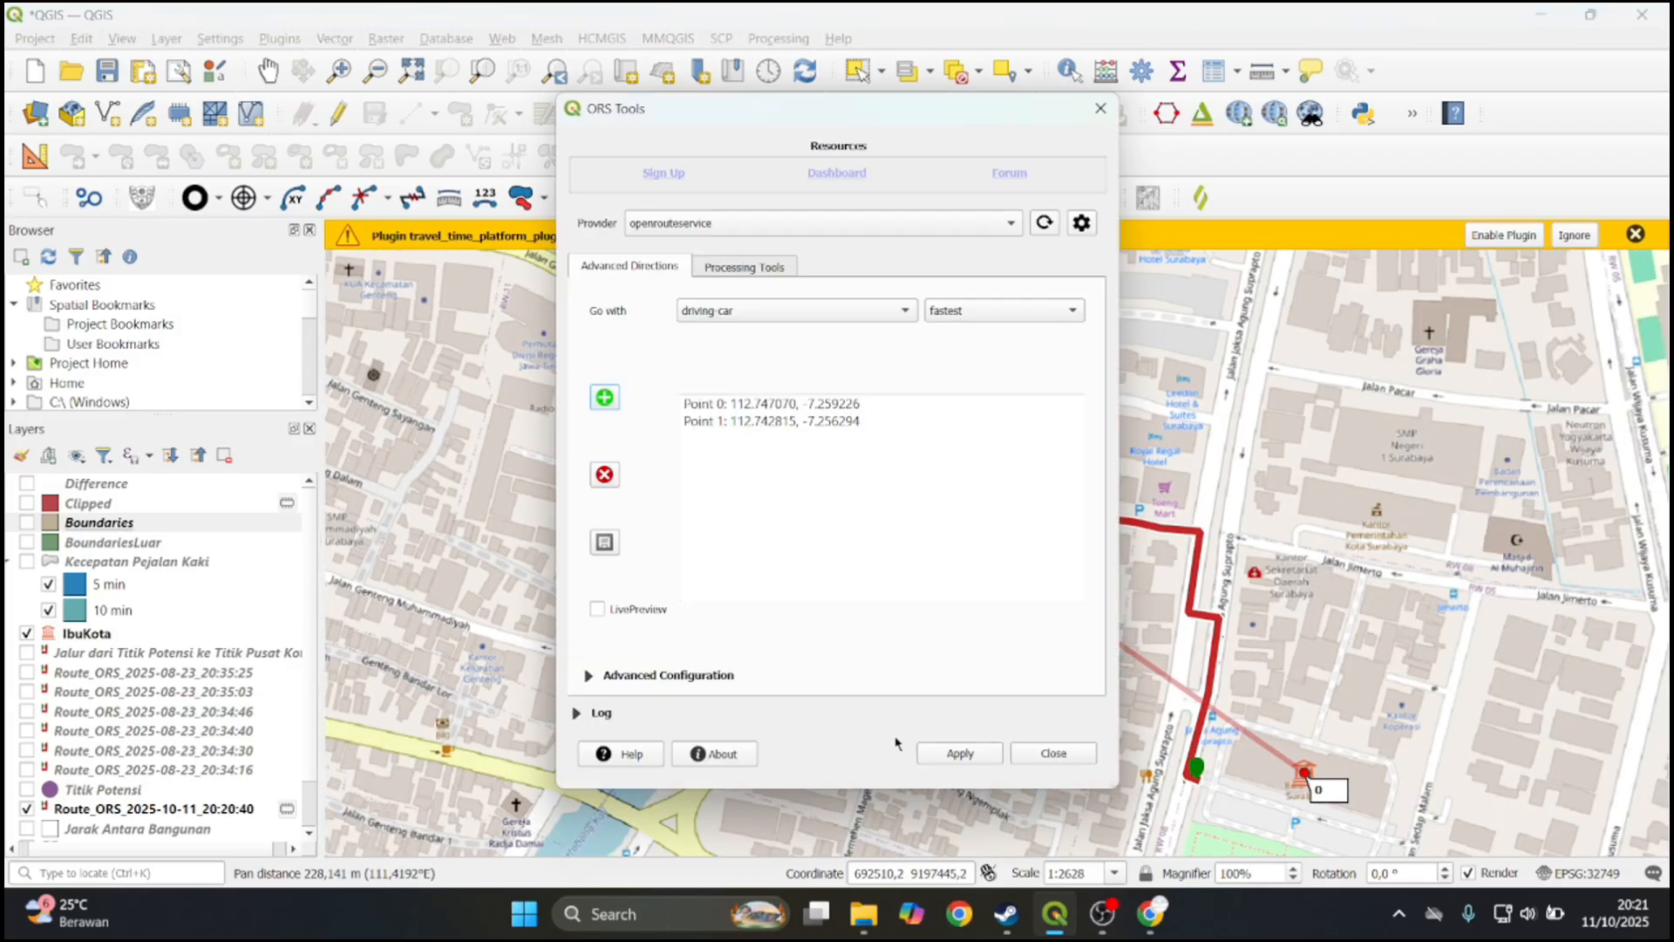
{"action": "left_click", "coordinate": [941, 754]}
{"action": "left_click", "coordinate": [1046, 756]}
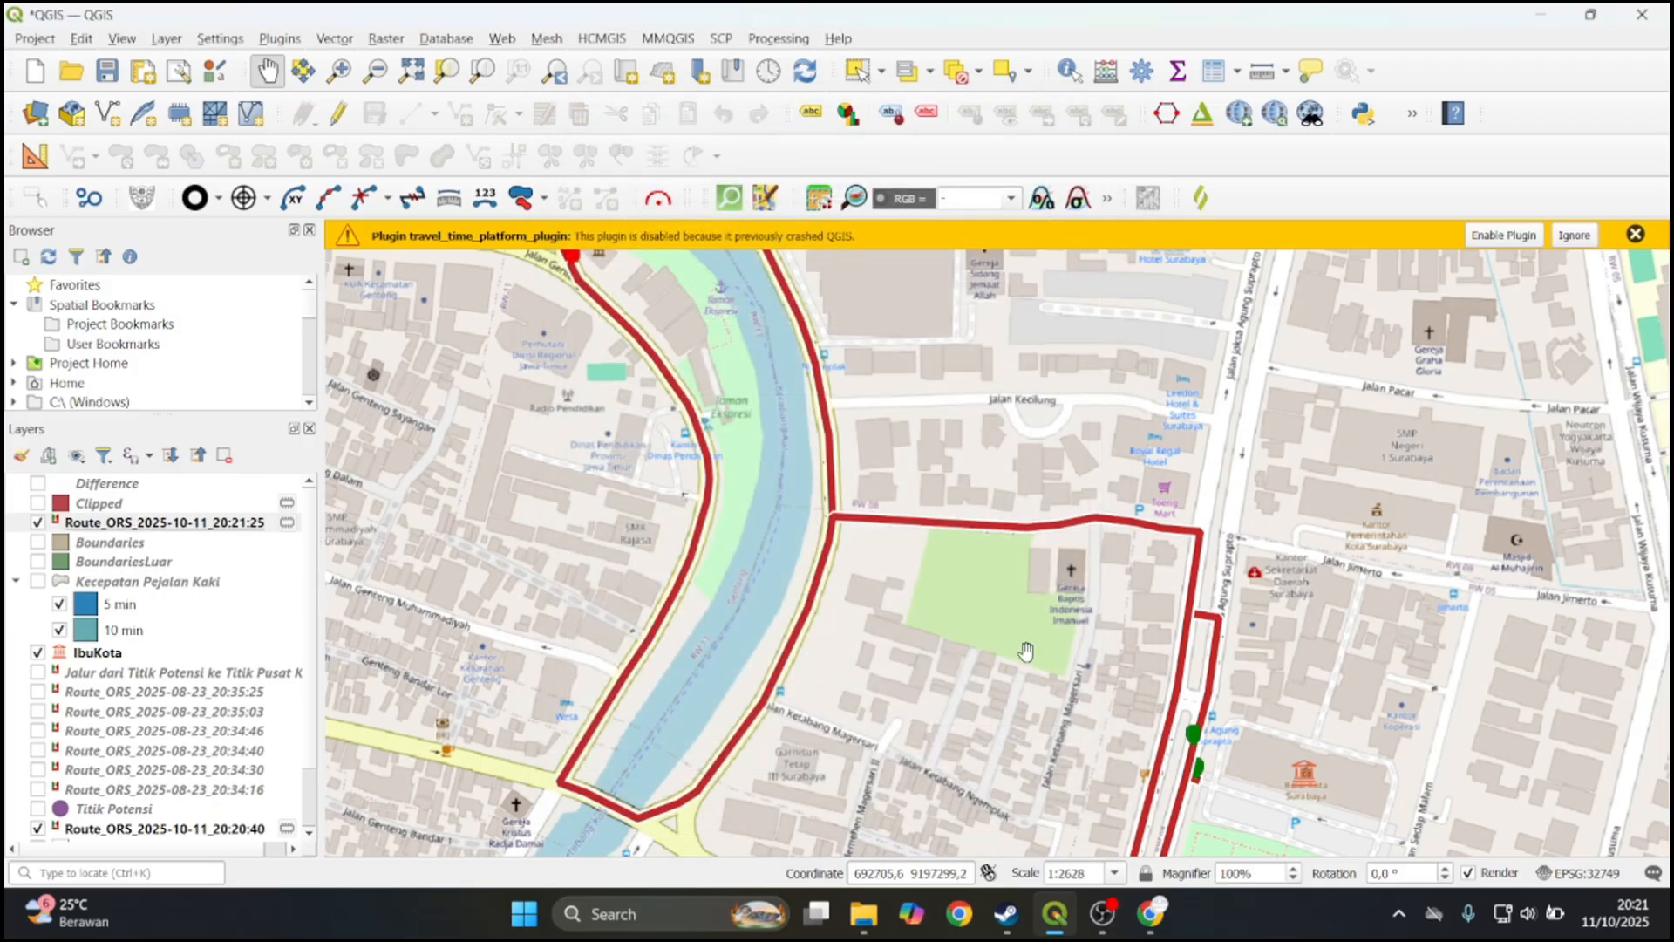
Move the walking route layer directly below the driving route layer and hide the driving route to inspect the walking path alone
{"action": "left_click_drag", "start_coordinate": [1028, 650], "coordinate": [715, 411]}
{"action": "scroll", "coordinate": [833, 523], "scroll_direction": "down", "scroll_amount": 1}
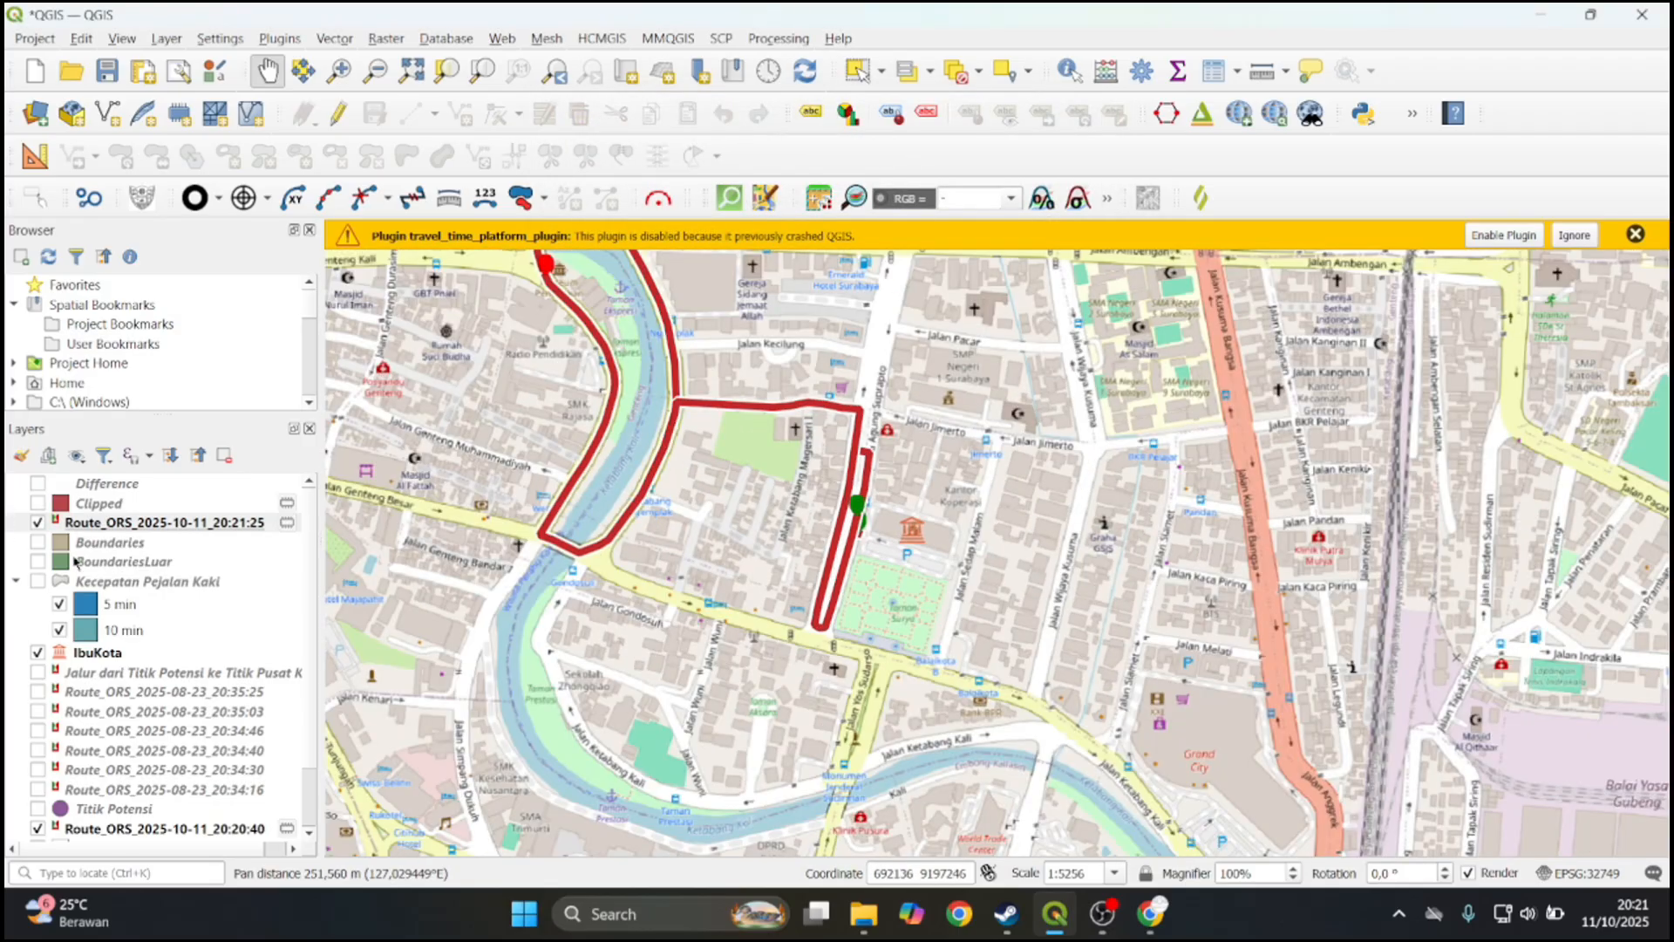
{"action": "left_click_drag", "start_coordinate": [126, 826], "coordinate": [99, 538]}
{"action": "left_click", "coordinate": [37, 522]}
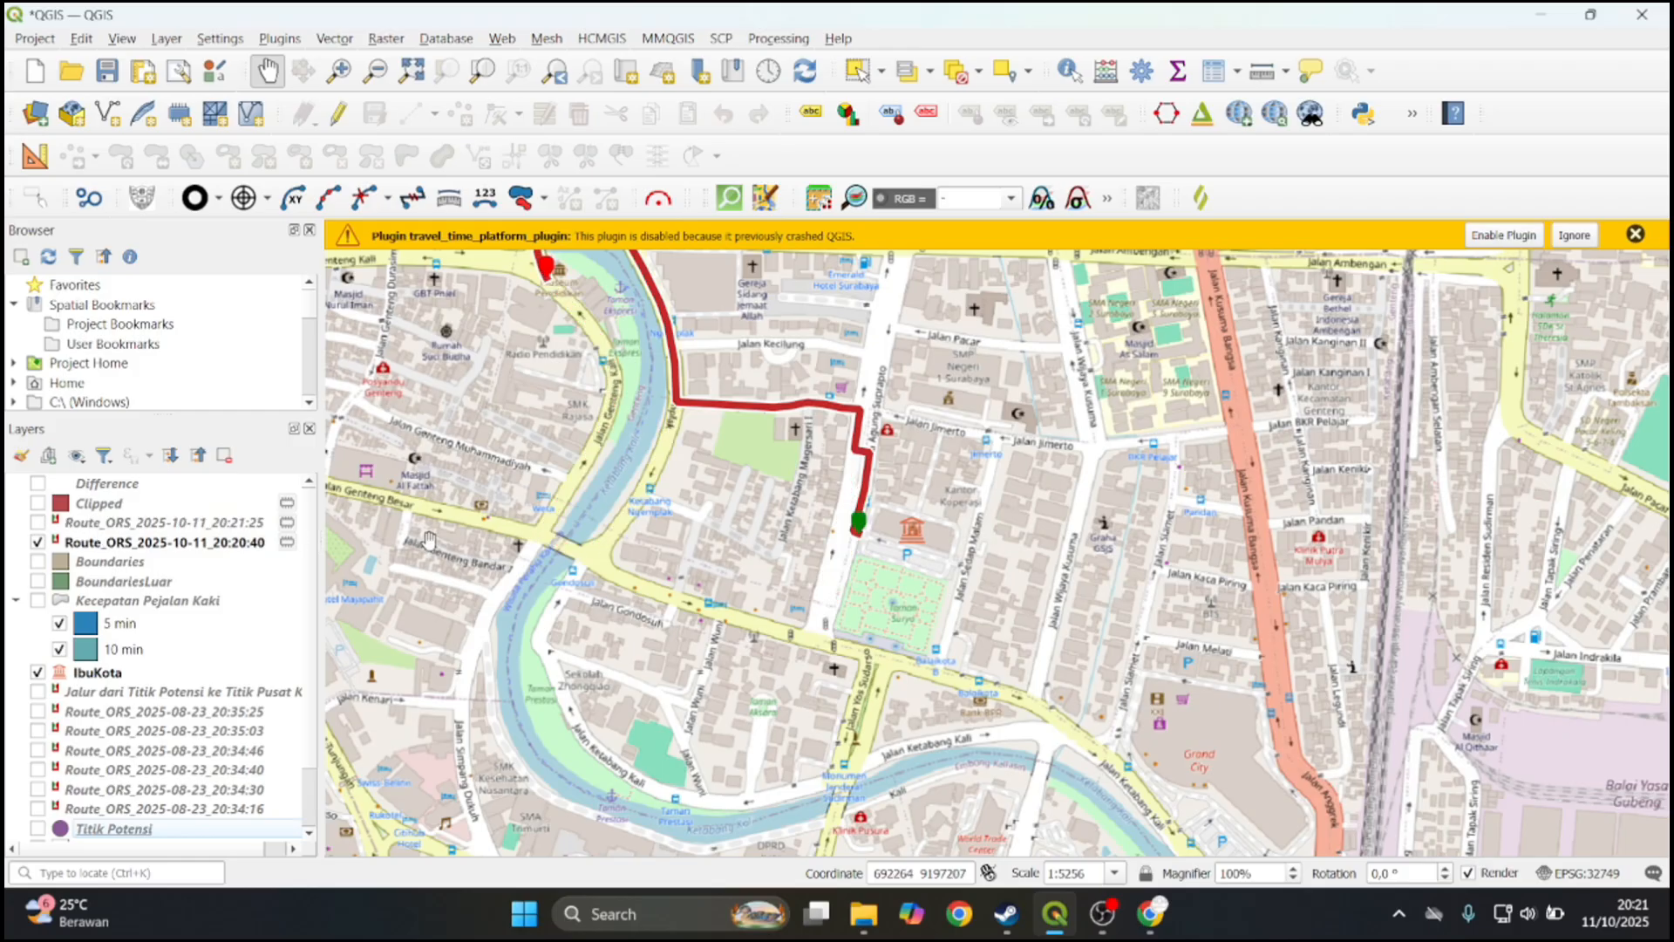
{"action": "left_click_drag", "start_coordinate": [866, 512], "coordinate": [872, 632]}
{"action": "scroll", "coordinate": [873, 622], "scroll_direction": "up", "scroll_amount": 2}
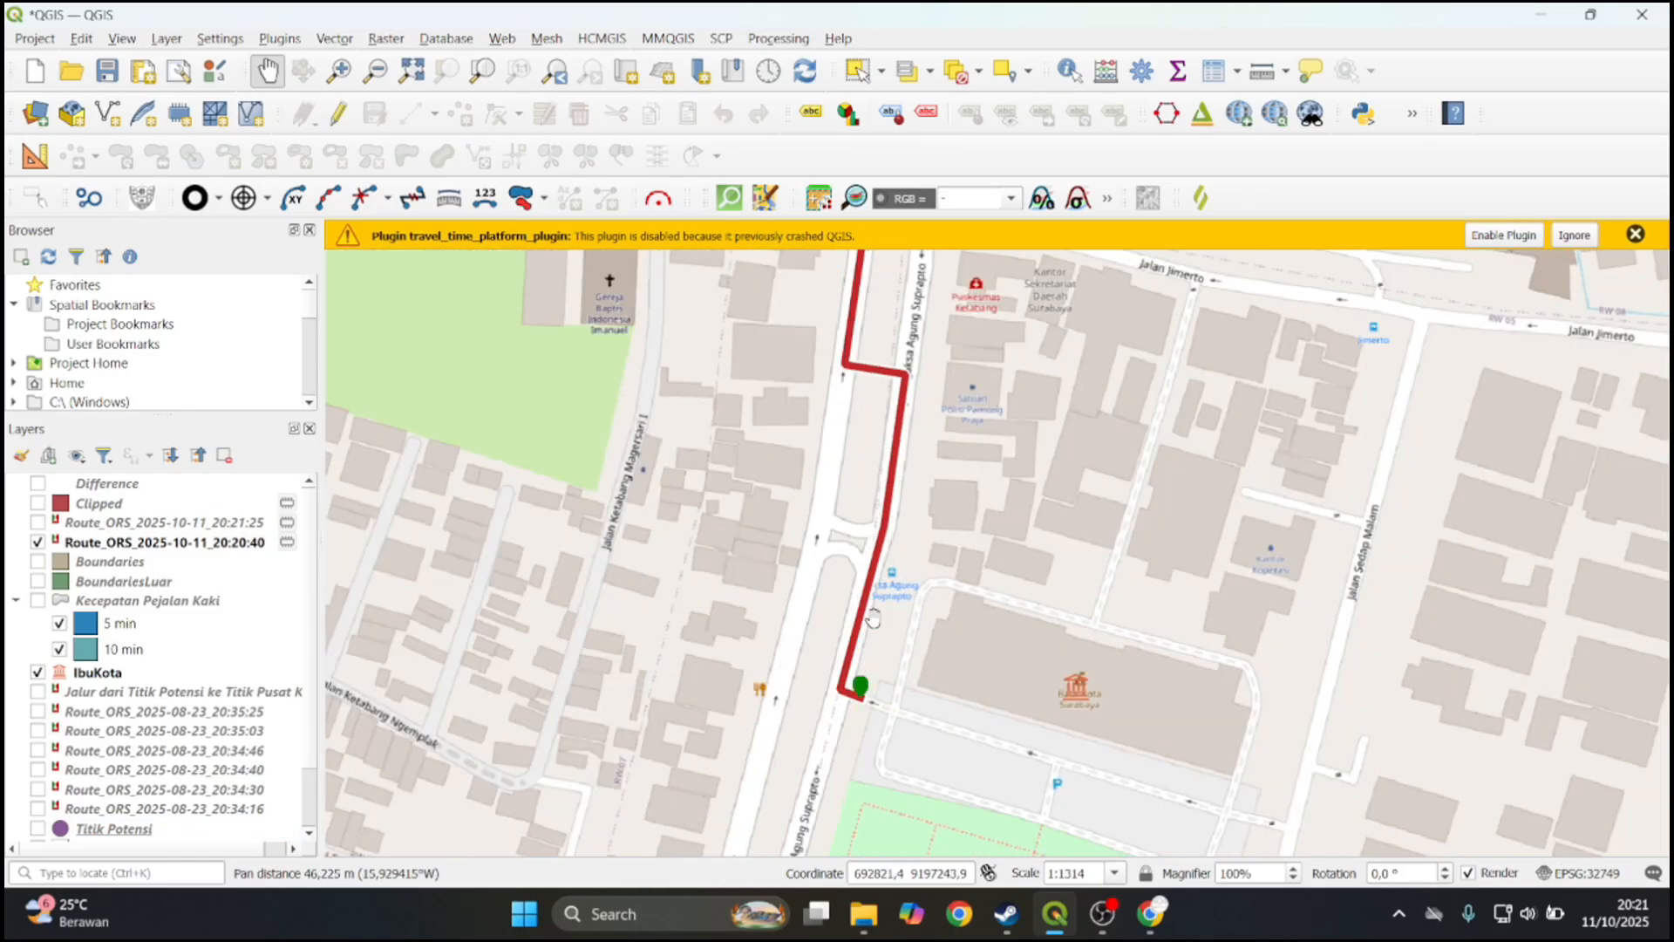
{"action": "scroll", "coordinate": [875, 622], "scroll_direction": "down", "scroll_amount": 1}
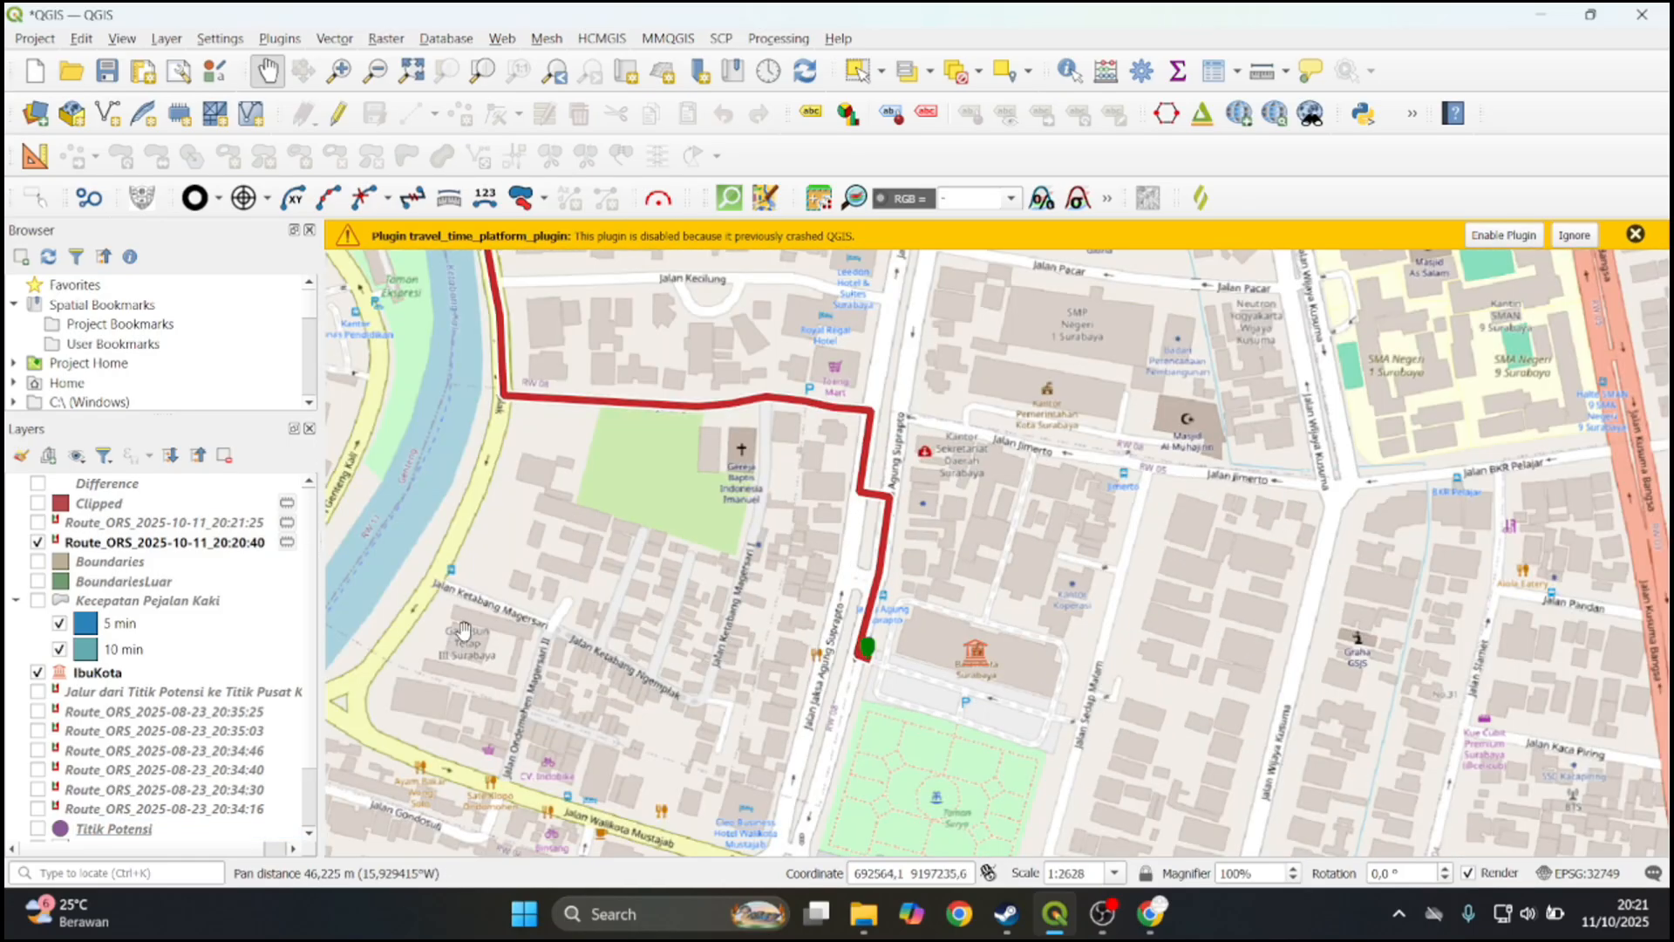
Show the driving route in place of the walking route and trace it across the river to the museum
{"action": "left_click", "coordinate": [38, 524]}
{"action": "left_click", "coordinate": [38, 542]}
{"action": "left_click_drag", "start_coordinate": [872, 621], "coordinate": [878, 575]}
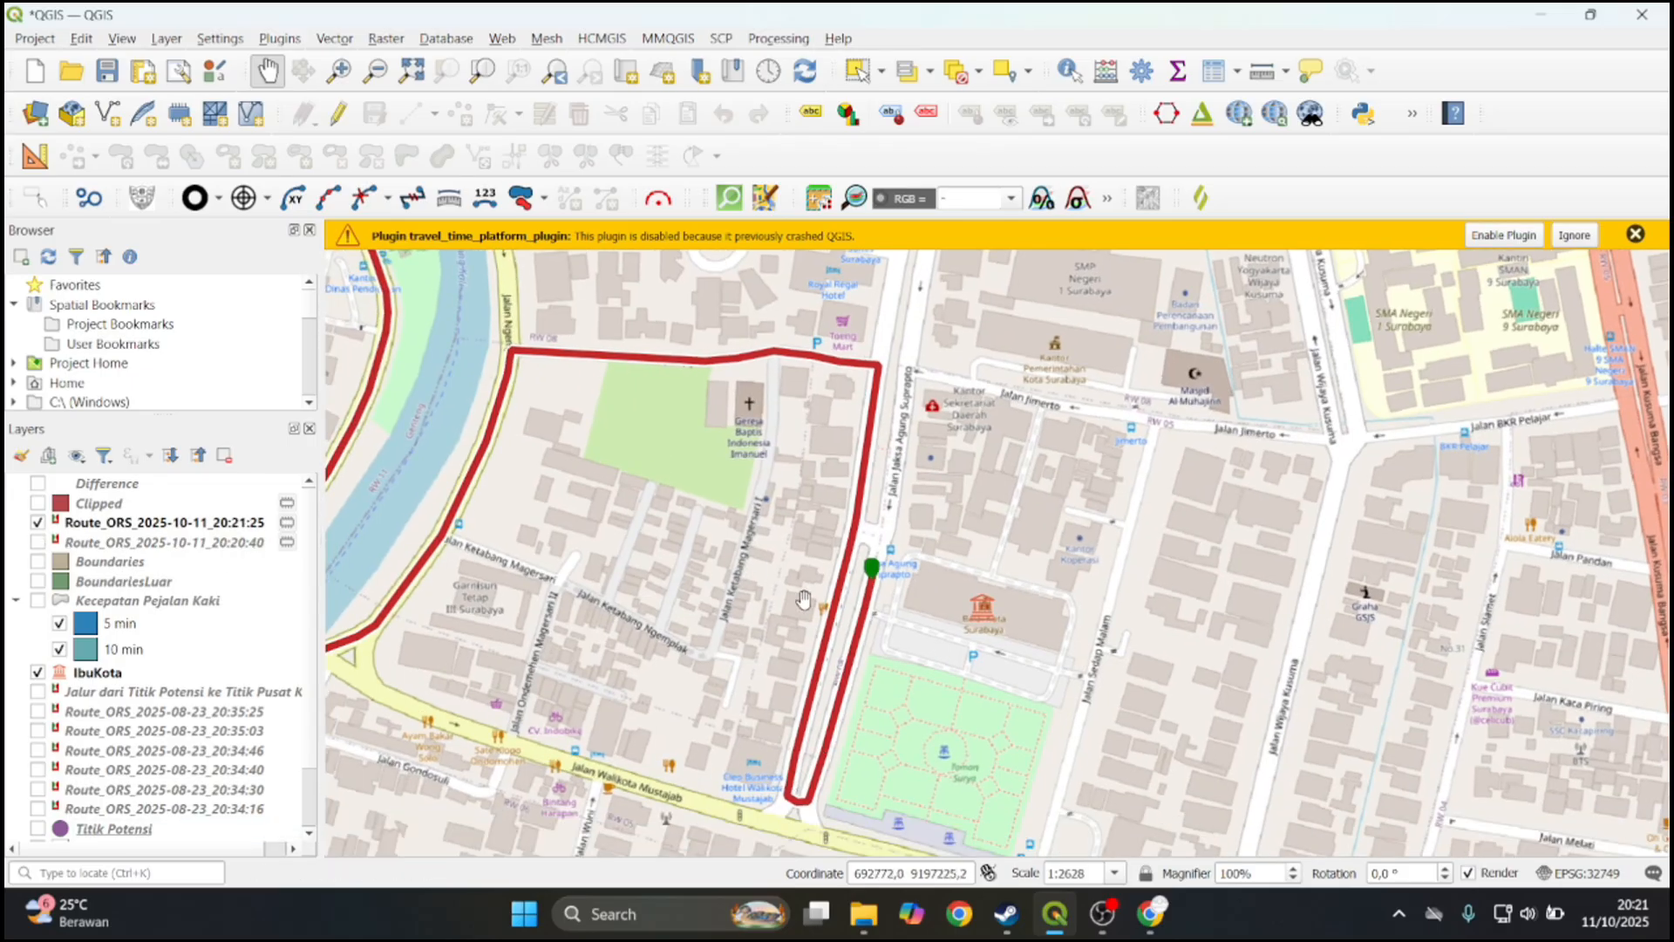
{"action": "left_click_drag", "start_coordinate": [739, 349], "coordinate": [877, 398]}
{"action": "left_click_drag", "start_coordinate": [541, 666], "coordinate": [623, 778]}
{"action": "left_click_drag", "start_coordinate": [628, 462], "coordinate": [680, 547]}
{"action": "left_click_drag", "start_coordinate": [872, 608], "coordinate": [656, 435]}
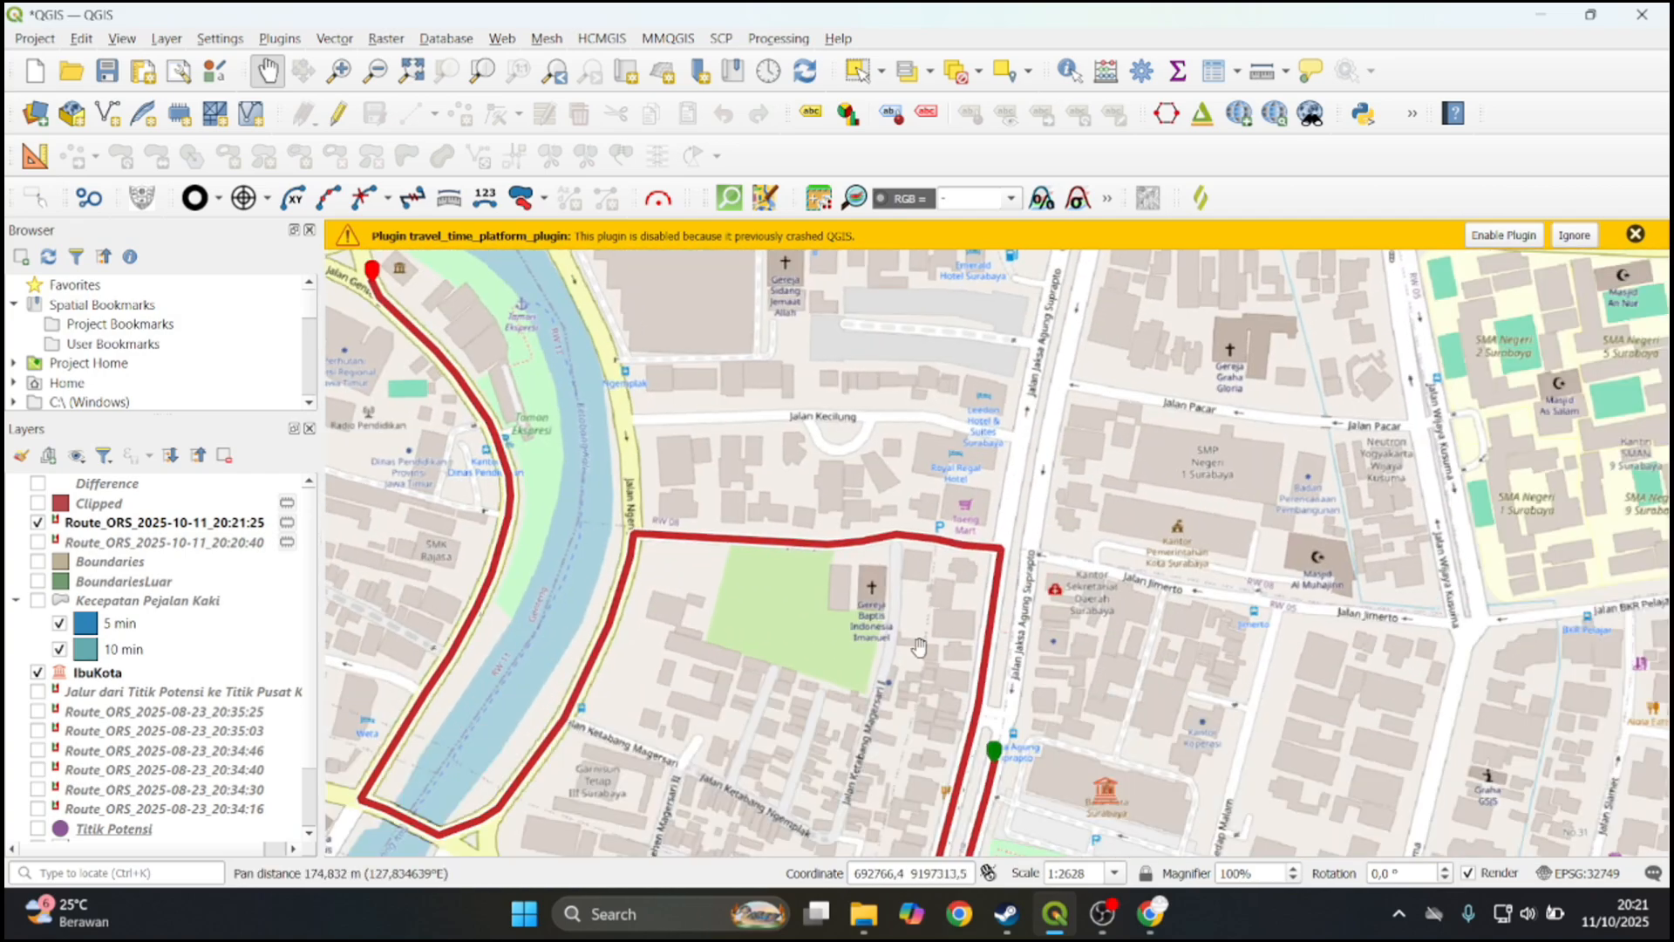
Dismiss the travel_time_platform_plugin warning and inspect the driving route's turnaround beside Taman Surya
{"action": "left_click_drag", "start_coordinate": [915, 641], "coordinate": [821, 385]}
{"action": "left_click", "coordinate": [1635, 234]}
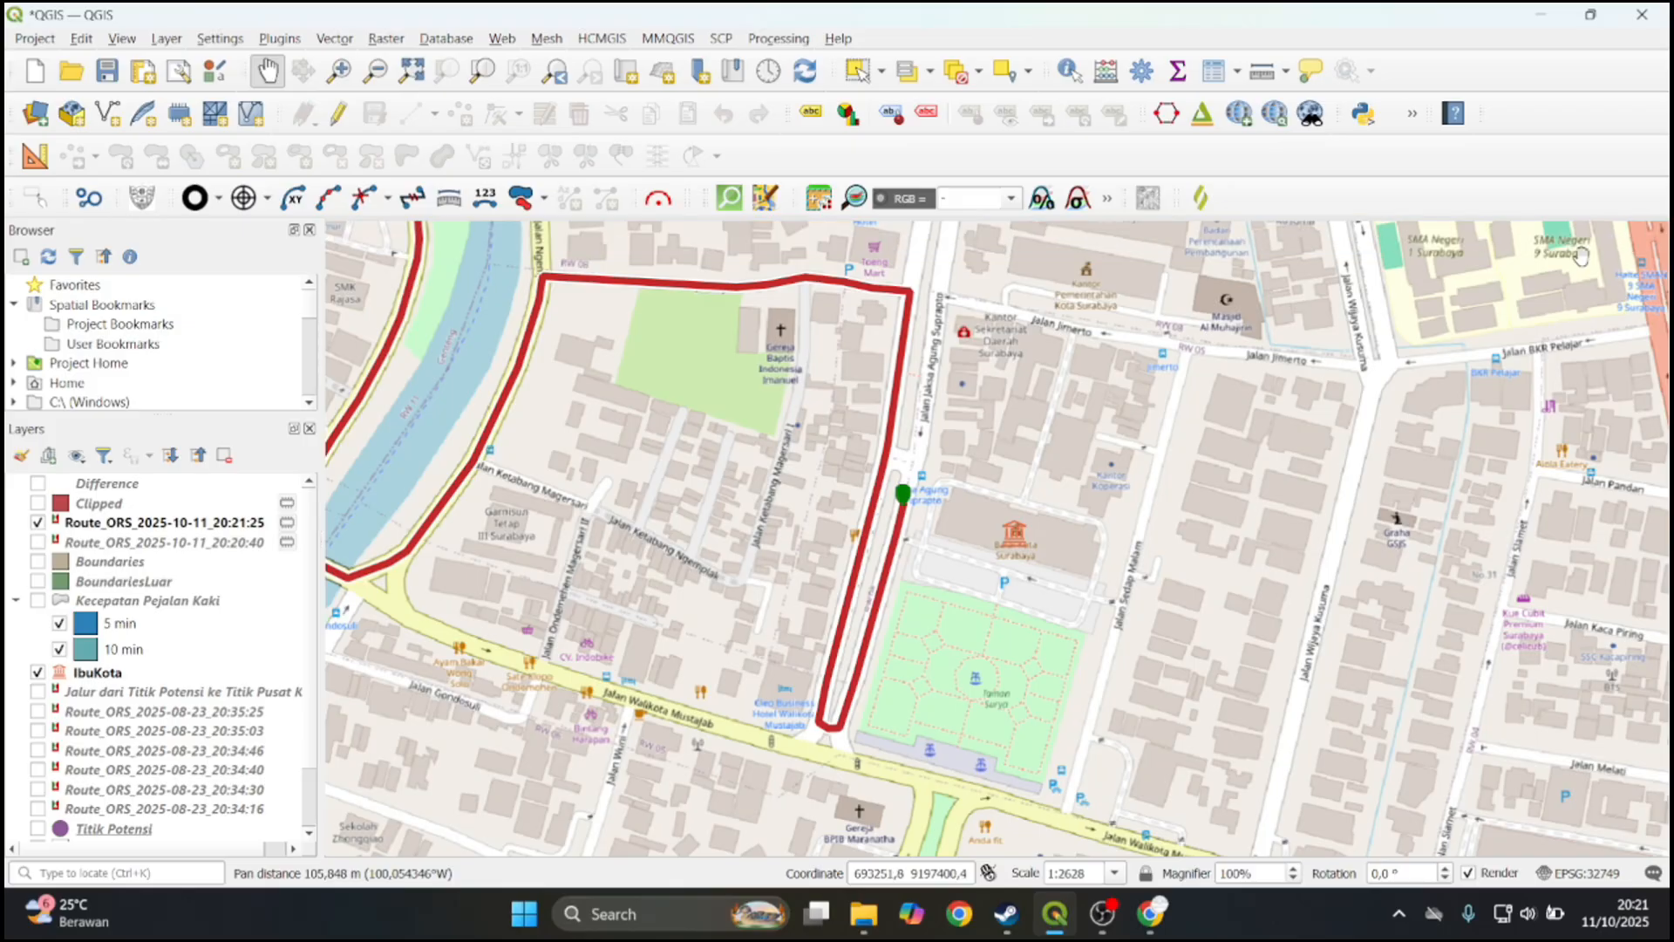
{"action": "left_click_drag", "start_coordinate": [927, 555], "coordinate": [1108, 574]}
{"action": "scroll", "coordinate": [1074, 629], "scroll_direction": "down", "scroll_amount": 1}
{"action": "scroll", "coordinate": [1074, 629], "scroll_direction": "up", "scroll_amount": 1}
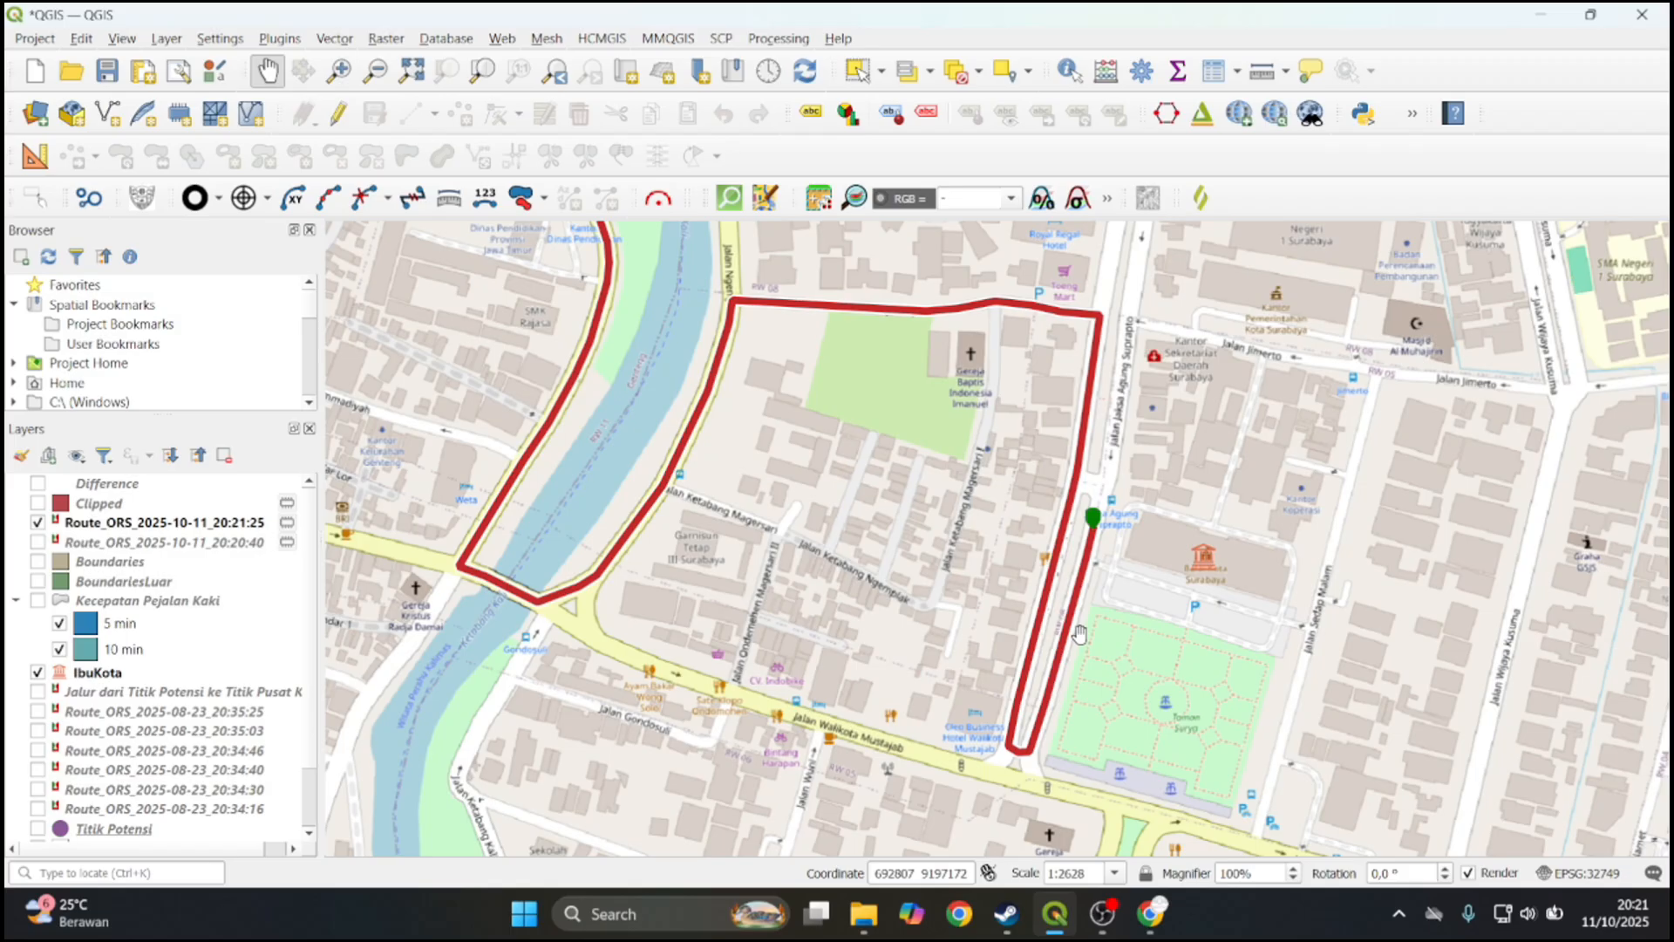
Examine the whole driving route, including its river crossing near Jalan Genteng Besar and its start near Balai Kota Surabaya
{"action": "left_click_drag", "start_coordinate": [1060, 578], "coordinate": [1074, 607]}
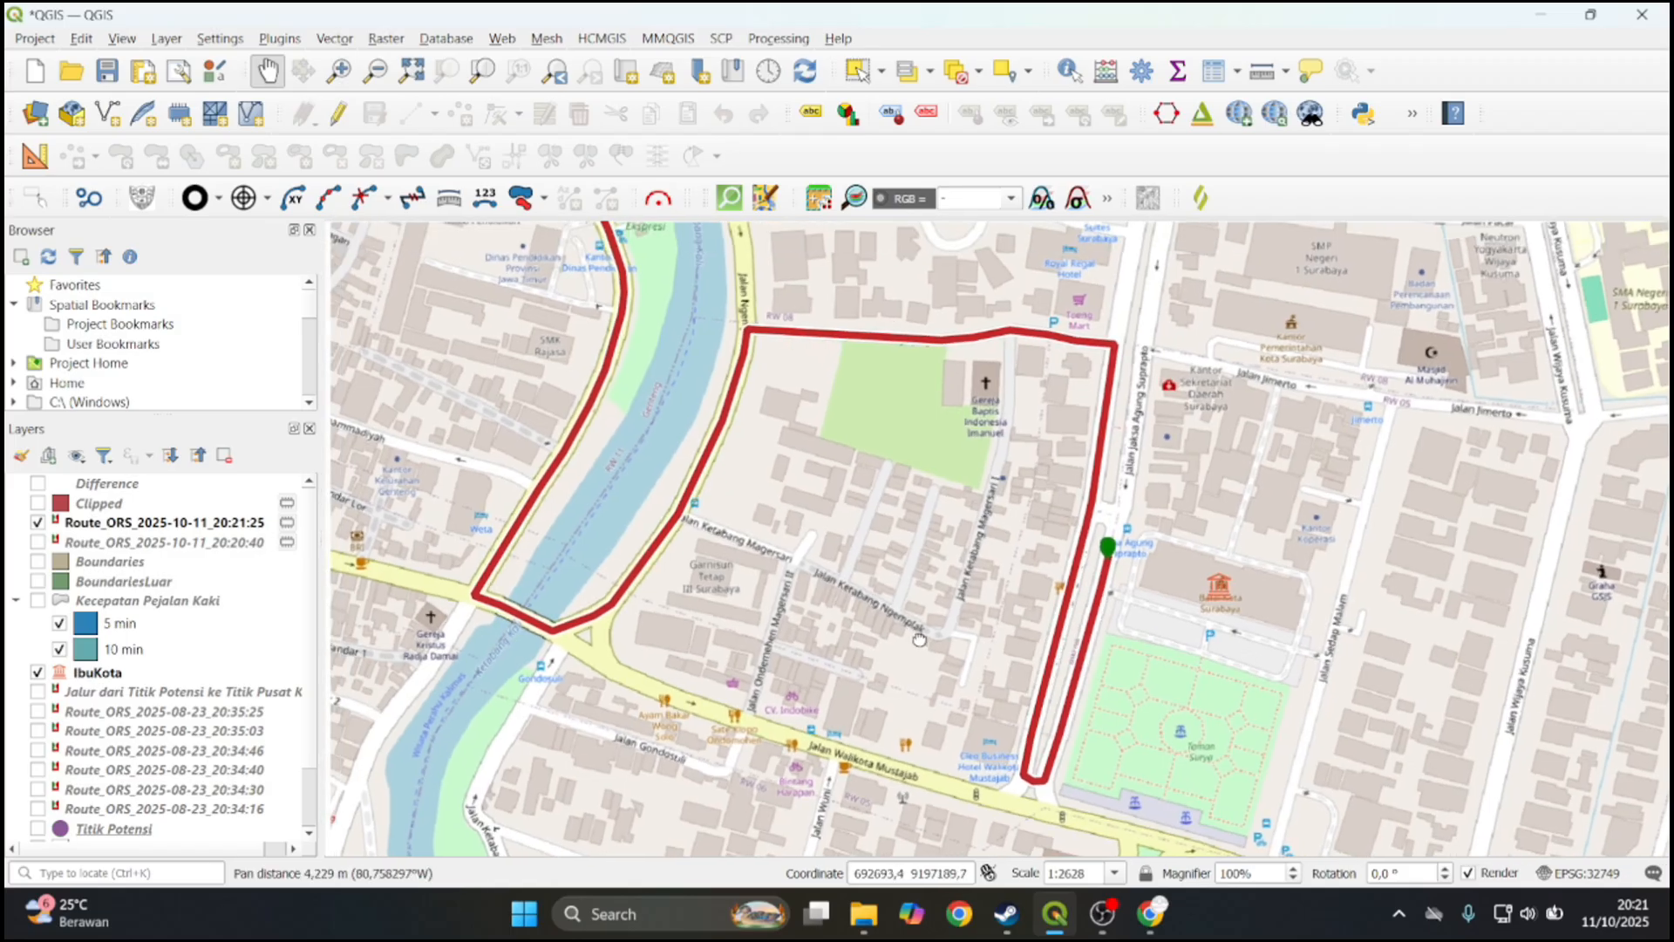
{"action": "scroll", "coordinate": [907, 637], "scroll_direction": "down", "scroll_amount": 1}
{"action": "scroll", "coordinate": [832, 600], "scroll_direction": "up", "scroll_amount": 1}
{"action": "scroll", "coordinate": [835, 599], "scroll_direction": "down", "scroll_amount": 1}
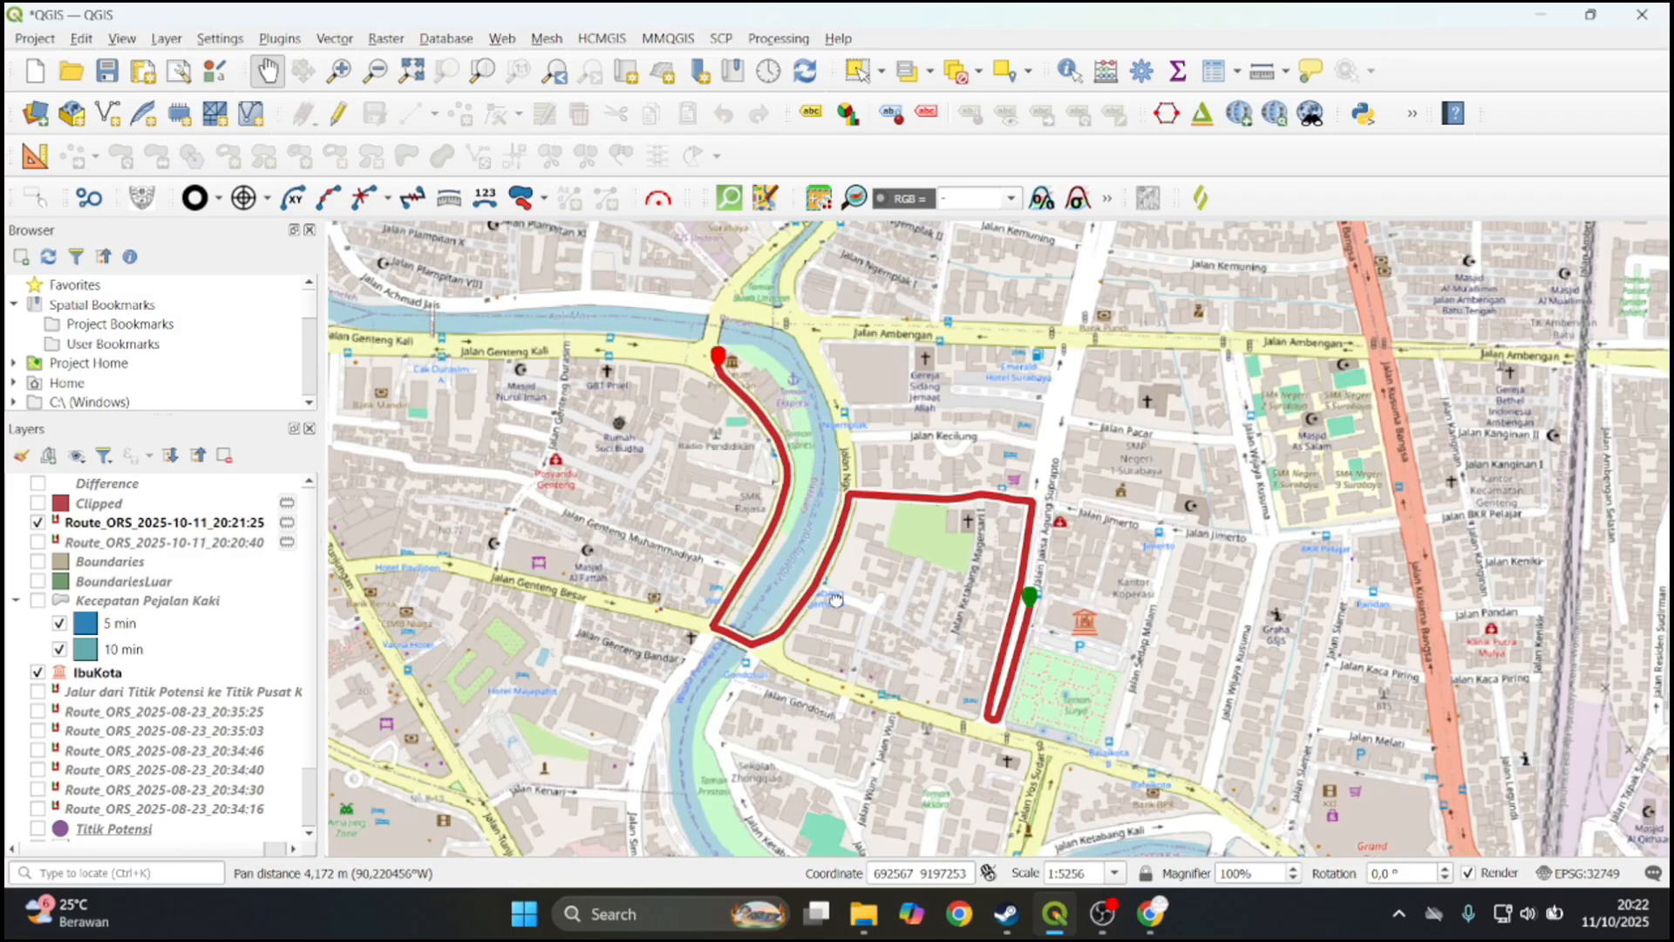
{"action": "scroll", "coordinate": [792, 556], "scroll_direction": "up", "scroll_amount": 1}
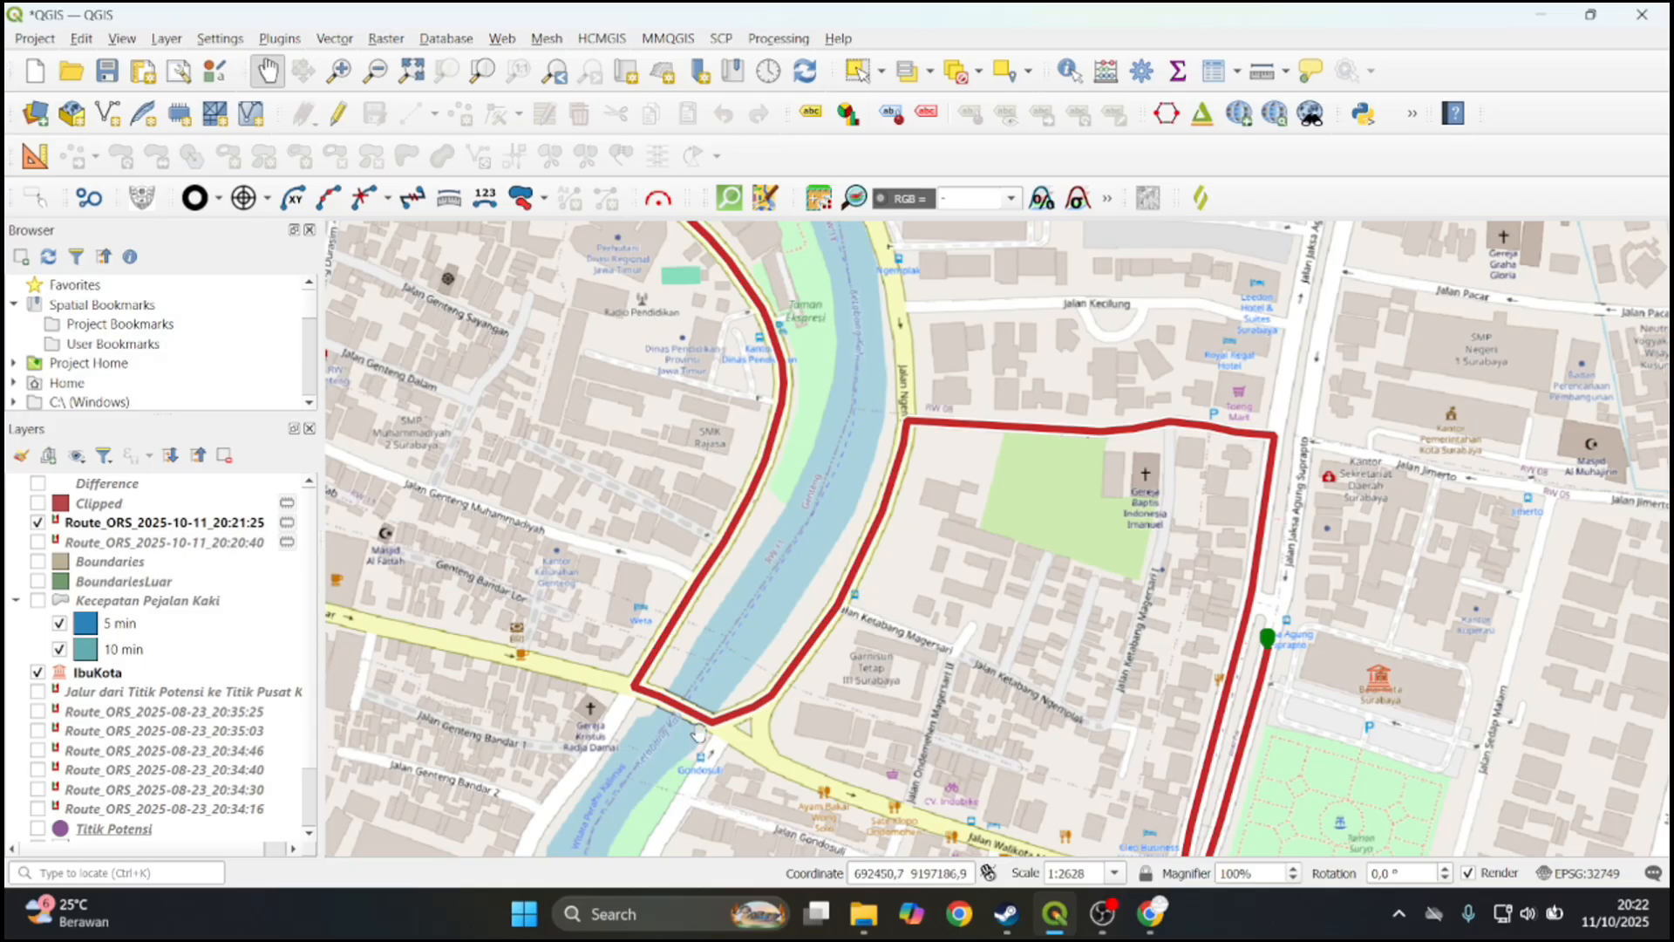
{"action": "left_click_drag", "start_coordinate": [654, 434], "coordinate": [587, 437]}
{"action": "scroll", "coordinate": [520, 414], "scroll_direction": "down", "scroll_amount": 1}
{"action": "scroll", "coordinate": [585, 437], "scroll_direction": "up", "scroll_amount": 2}
{"action": "scroll", "coordinate": [586, 437], "scroll_direction": "down", "scroll_amount": 2}
{"action": "left_click_drag", "start_coordinate": [464, 577], "coordinate": [464, 569]}
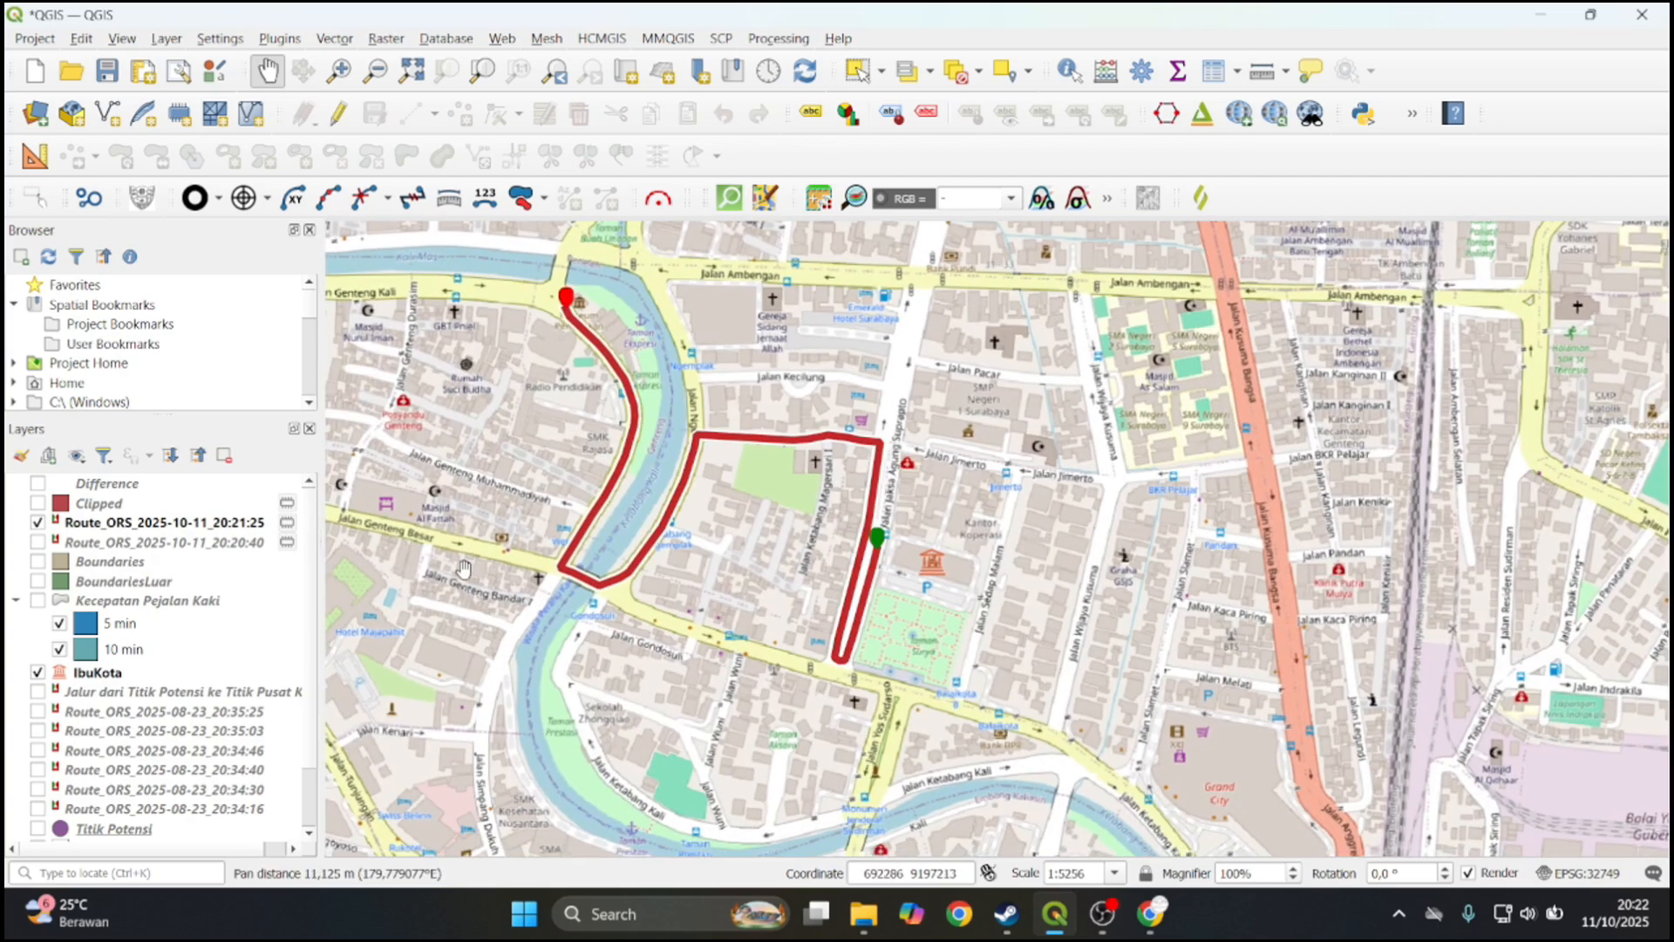
{"action": "scroll", "coordinate": [881, 558], "scroll_direction": "up", "scroll_amount": 1}
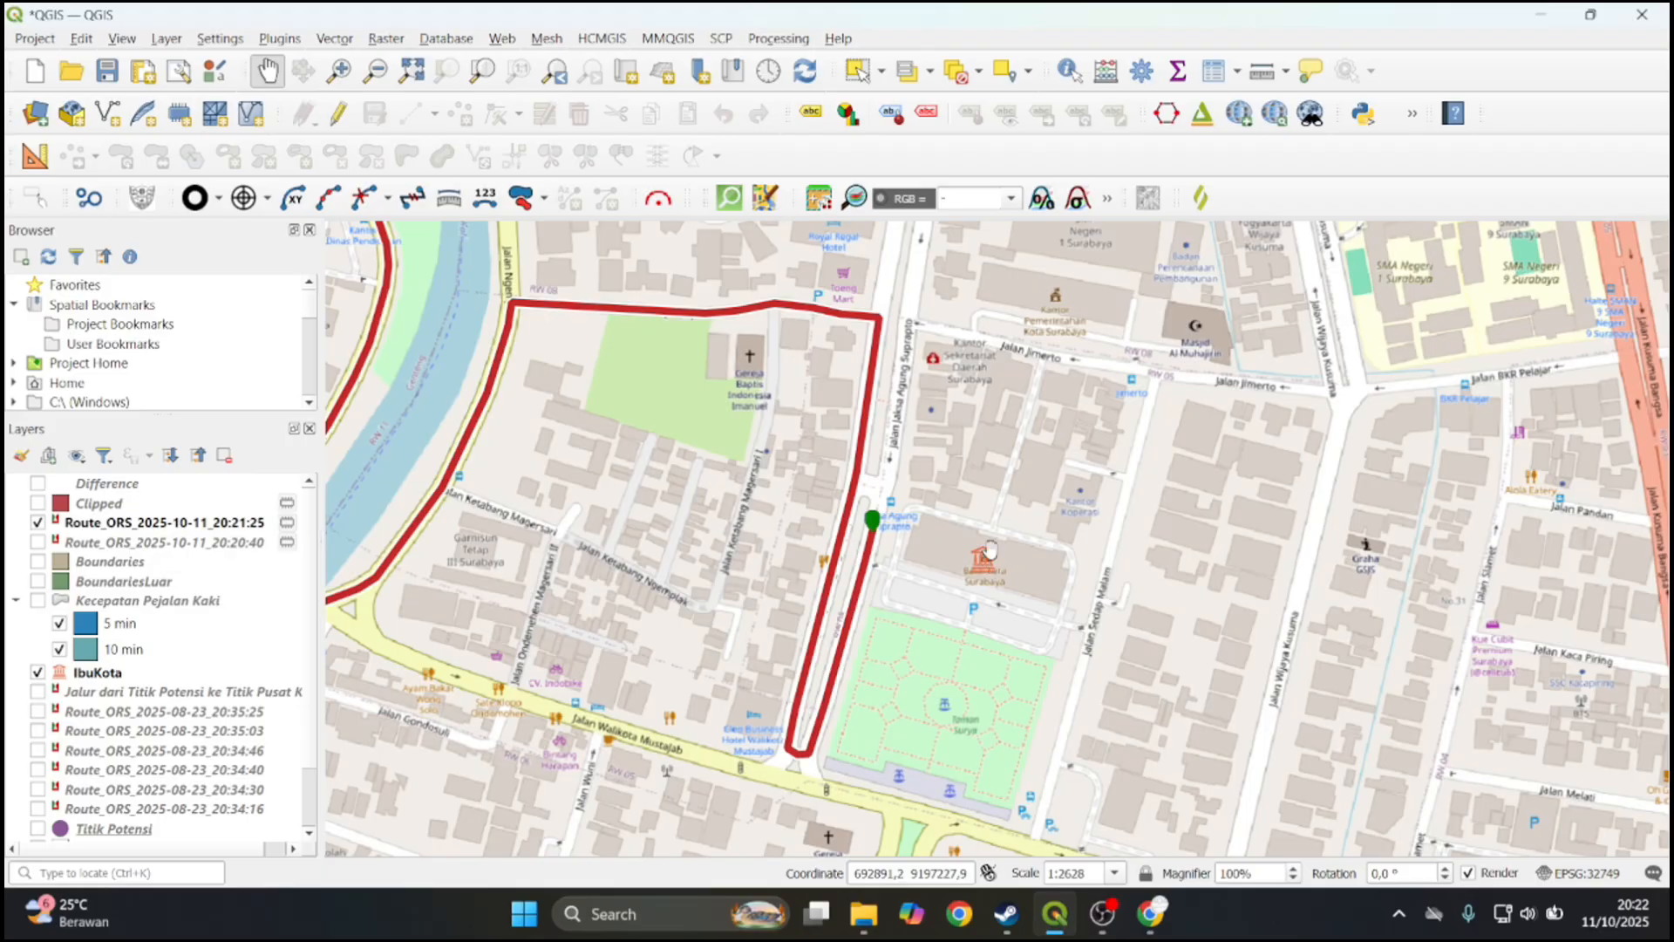
Hide the driving route layer, leaving the IbuKota marker and the OpenStreetMap base around Taman Surya in view
{"action": "left_click", "coordinate": [38, 522]}
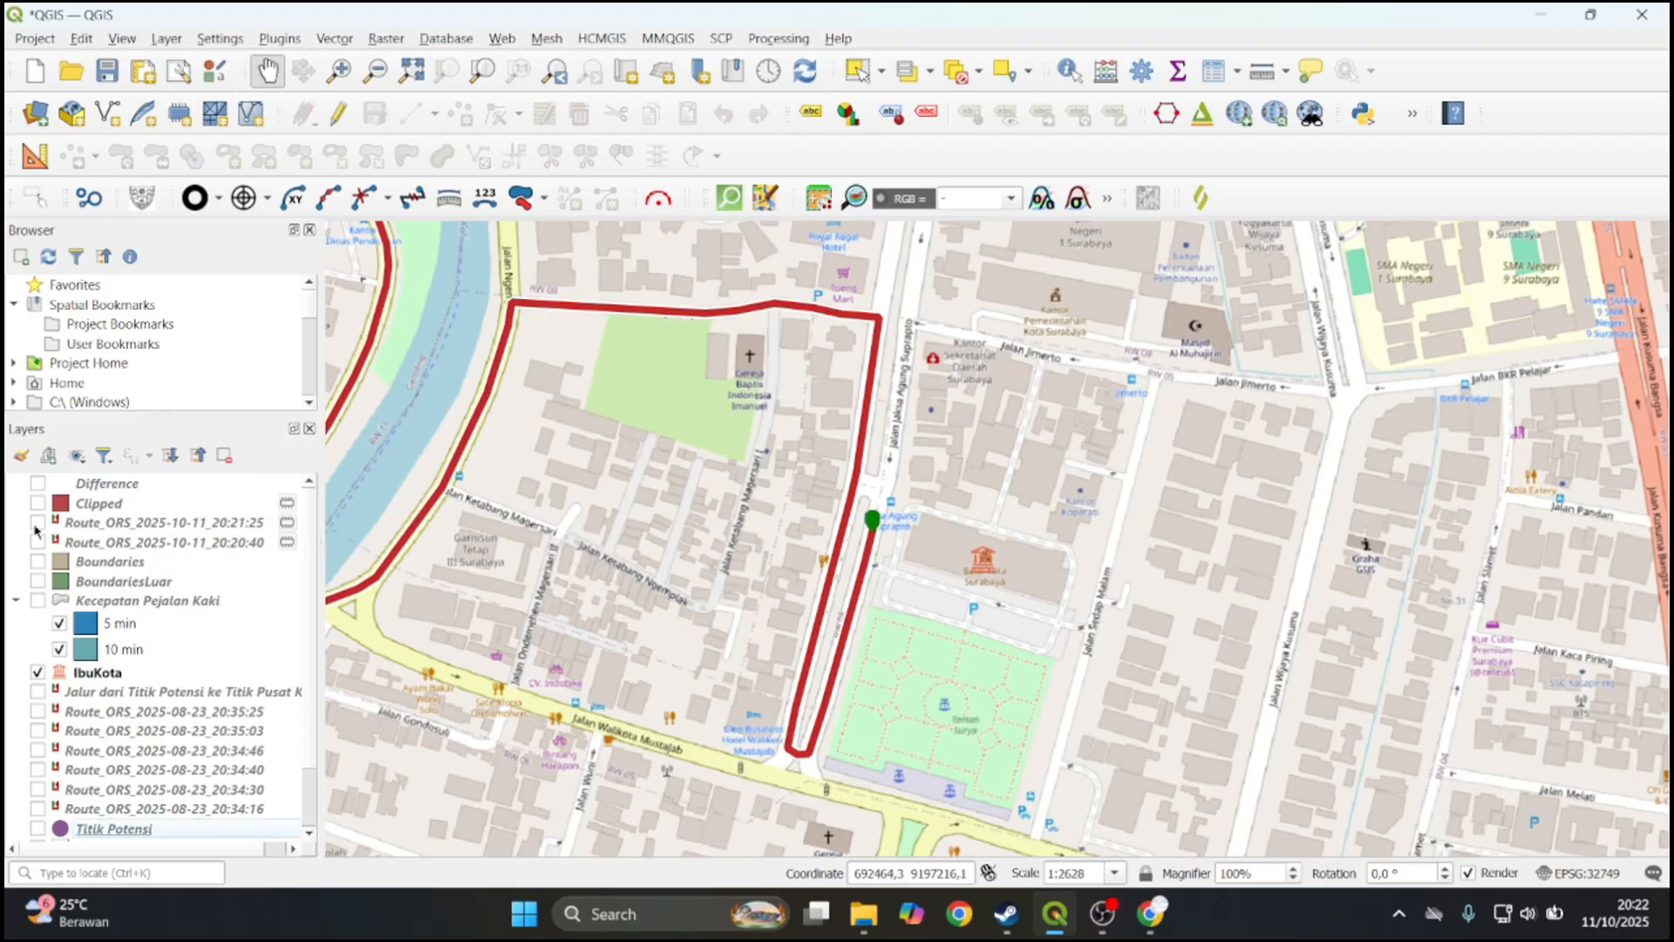
{"action": "left_click_drag", "start_coordinate": [1170, 592], "coordinate": [1165, 493]}
{"action": "left_click_drag", "start_coordinate": [1017, 457], "coordinate": [971, 456]}
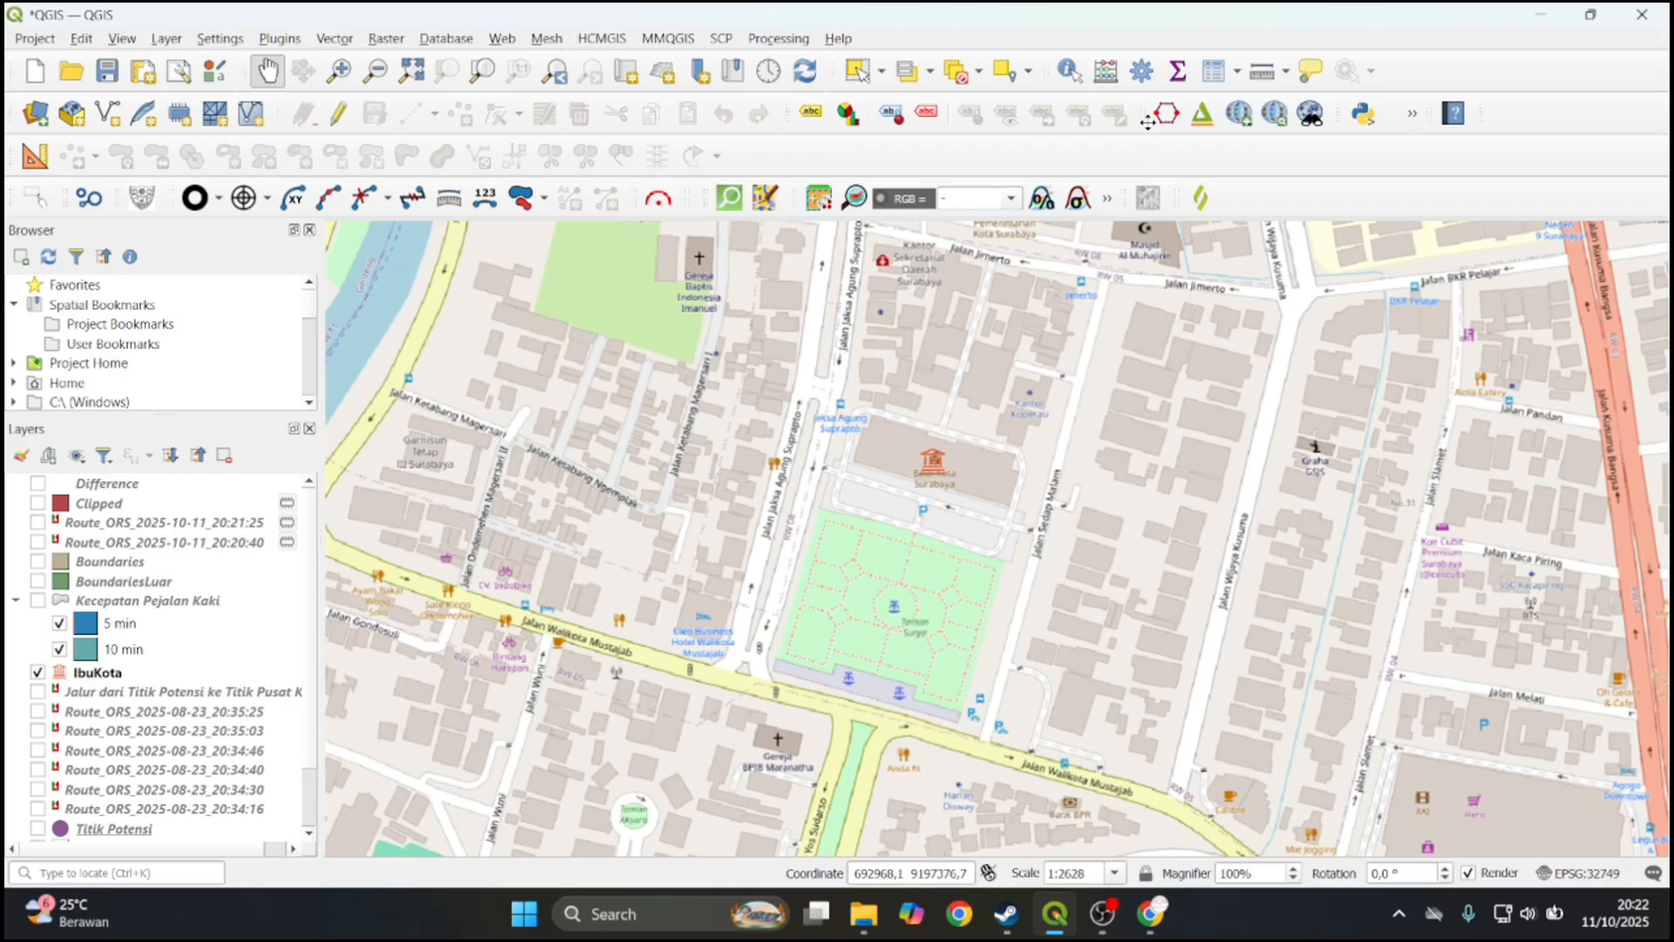
Open the ORS Tools isochrones-from-point-layer algorithm and move both dialogs aside so the map around Taman Surya is visible
{"action": "left_click", "coordinate": [1078, 199]}
{"action": "left_click", "coordinate": [973, 403]}
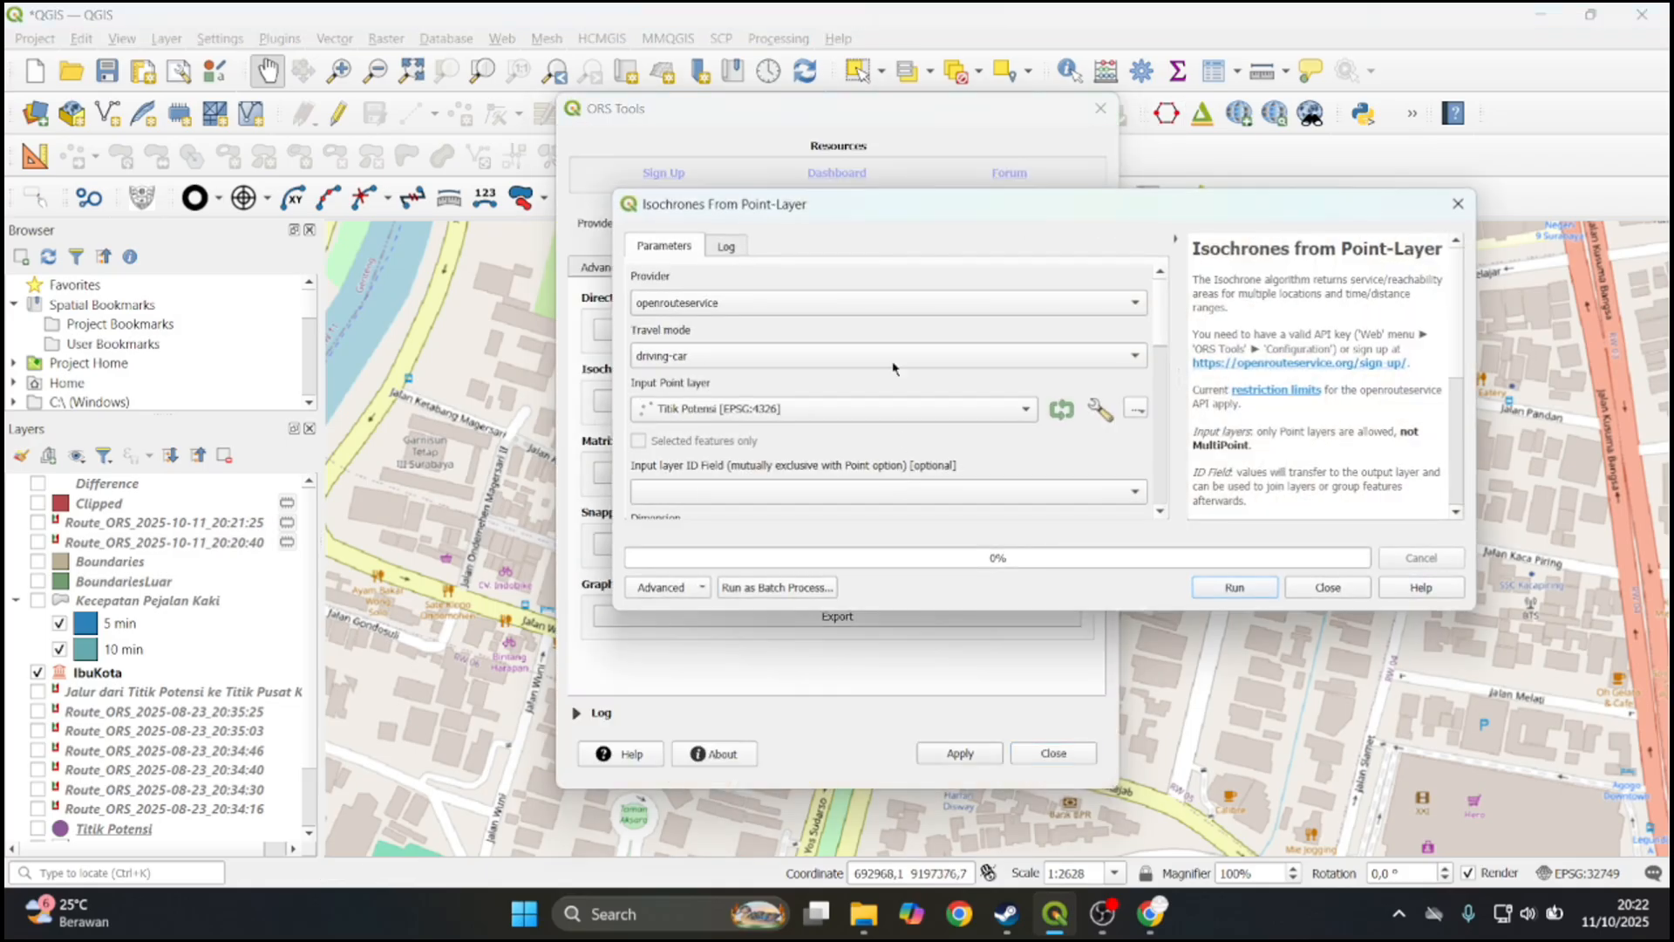
{"action": "left_click_drag", "start_coordinate": [740, 209], "coordinate": [134, 131]}
{"action": "left_click_drag", "start_coordinate": [983, 115], "coordinate": [1471, 345]}
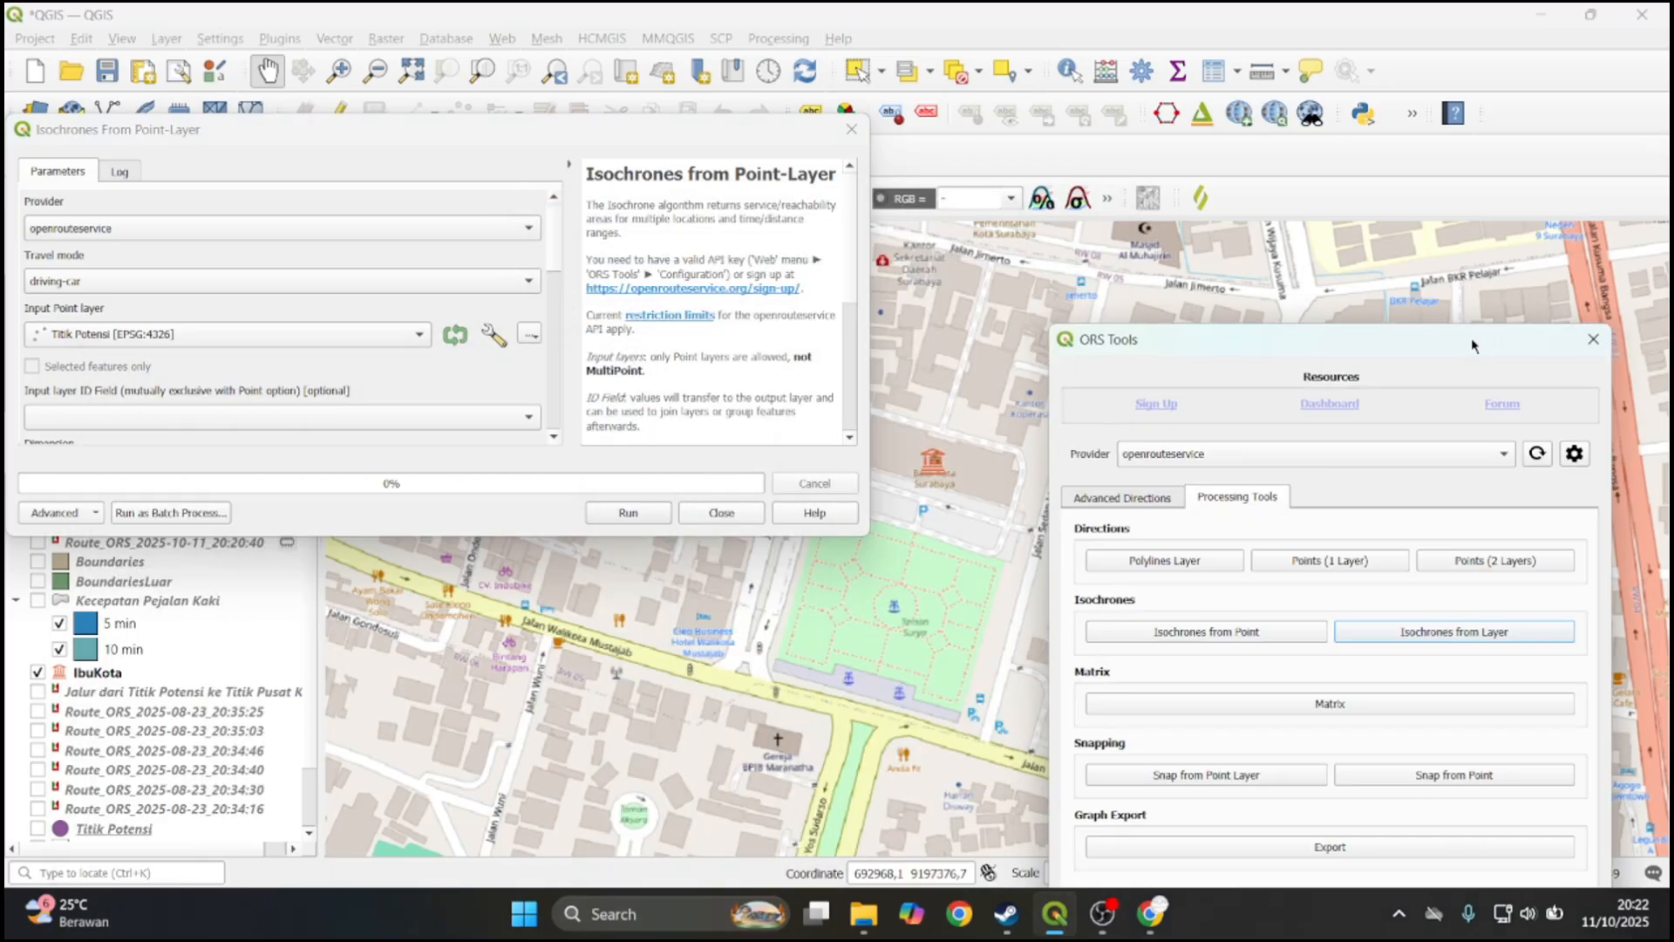
{"action": "left_click_drag", "start_coordinate": [1137, 349], "coordinate": [1408, 483]}
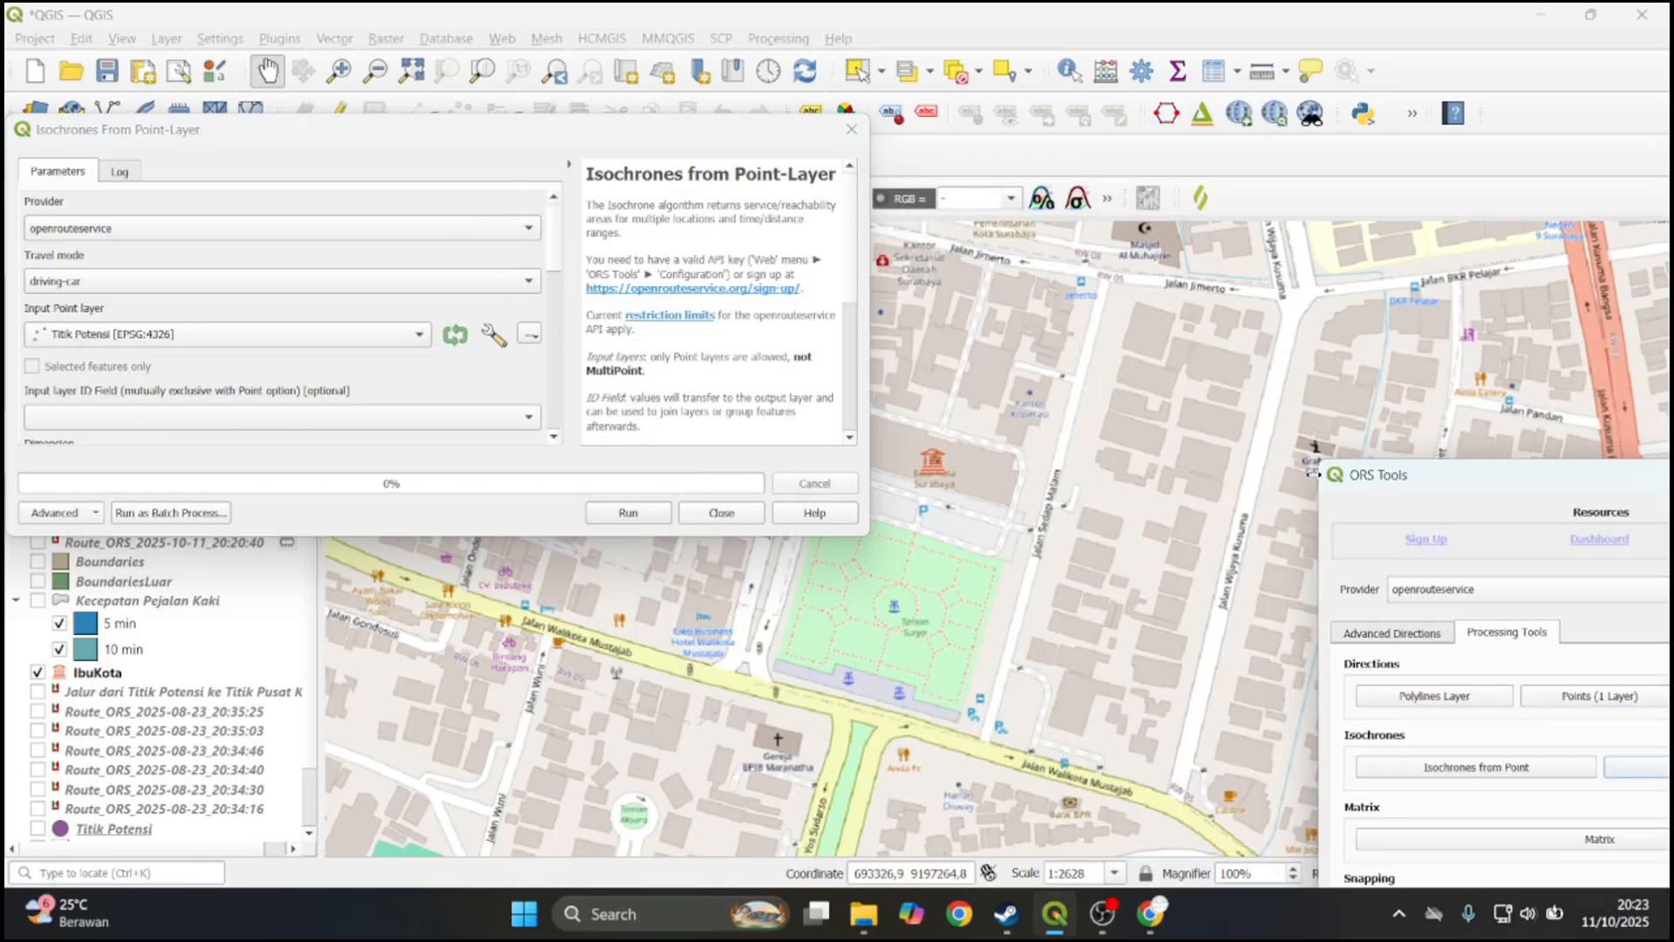
{"action": "left_click_drag", "start_coordinate": [305, 137], "coordinate": [363, 96]}
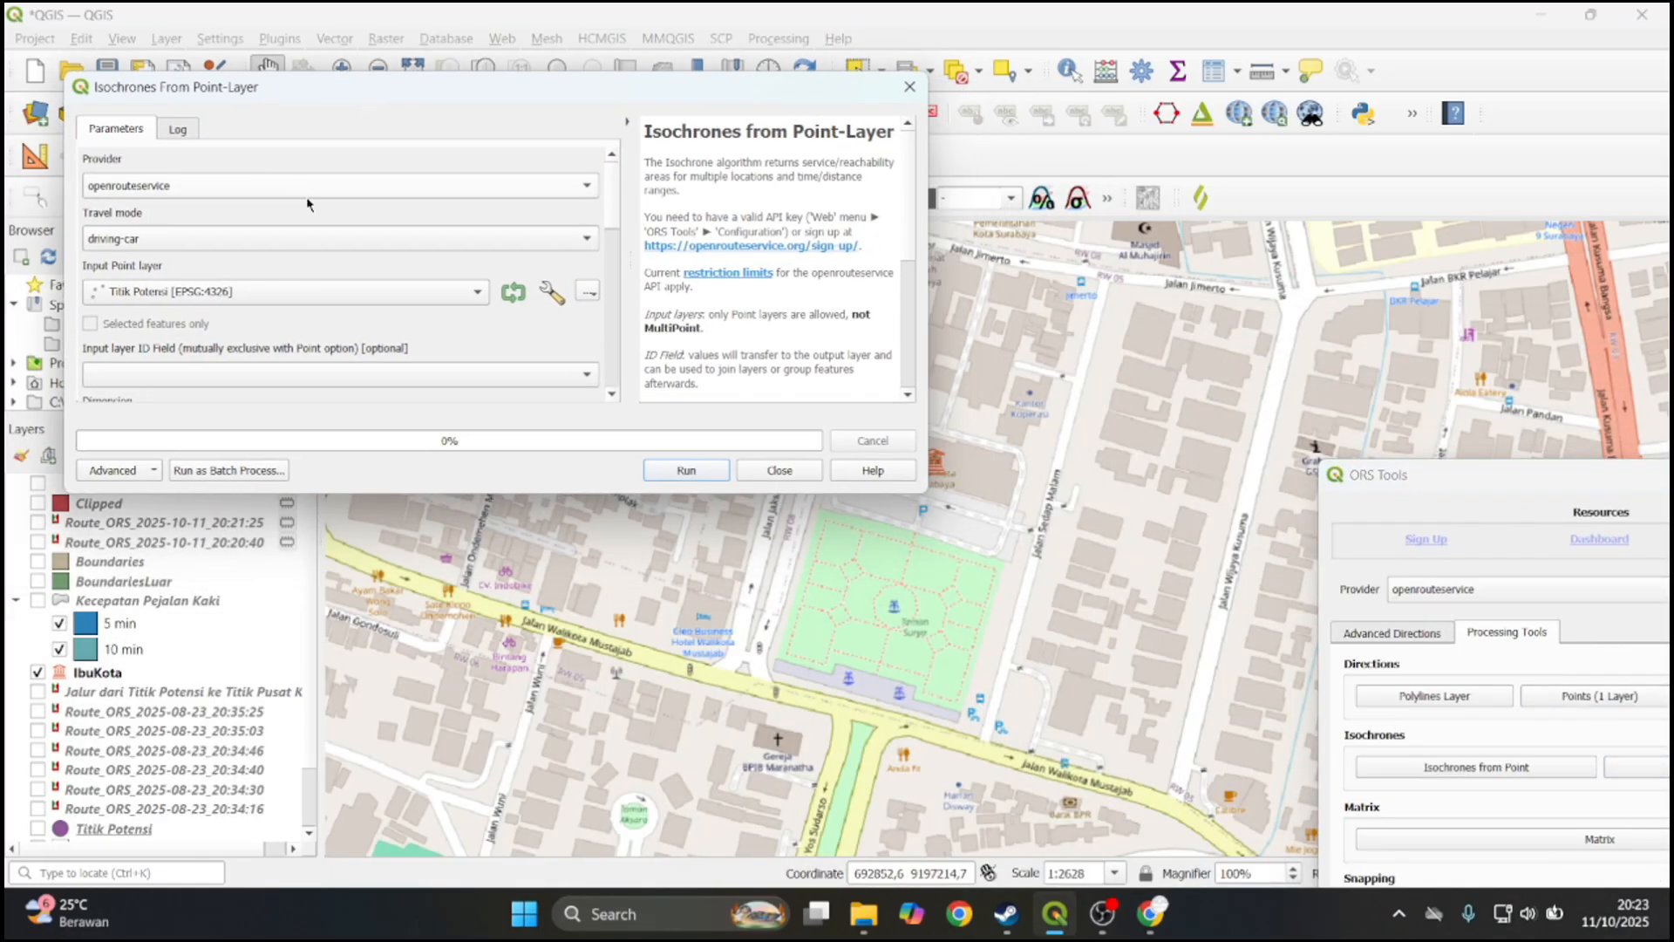
Set the isochrone travel mode to cycling-road and use IbuKota as the input point layer
{"action": "left_click", "coordinate": [261, 240]}
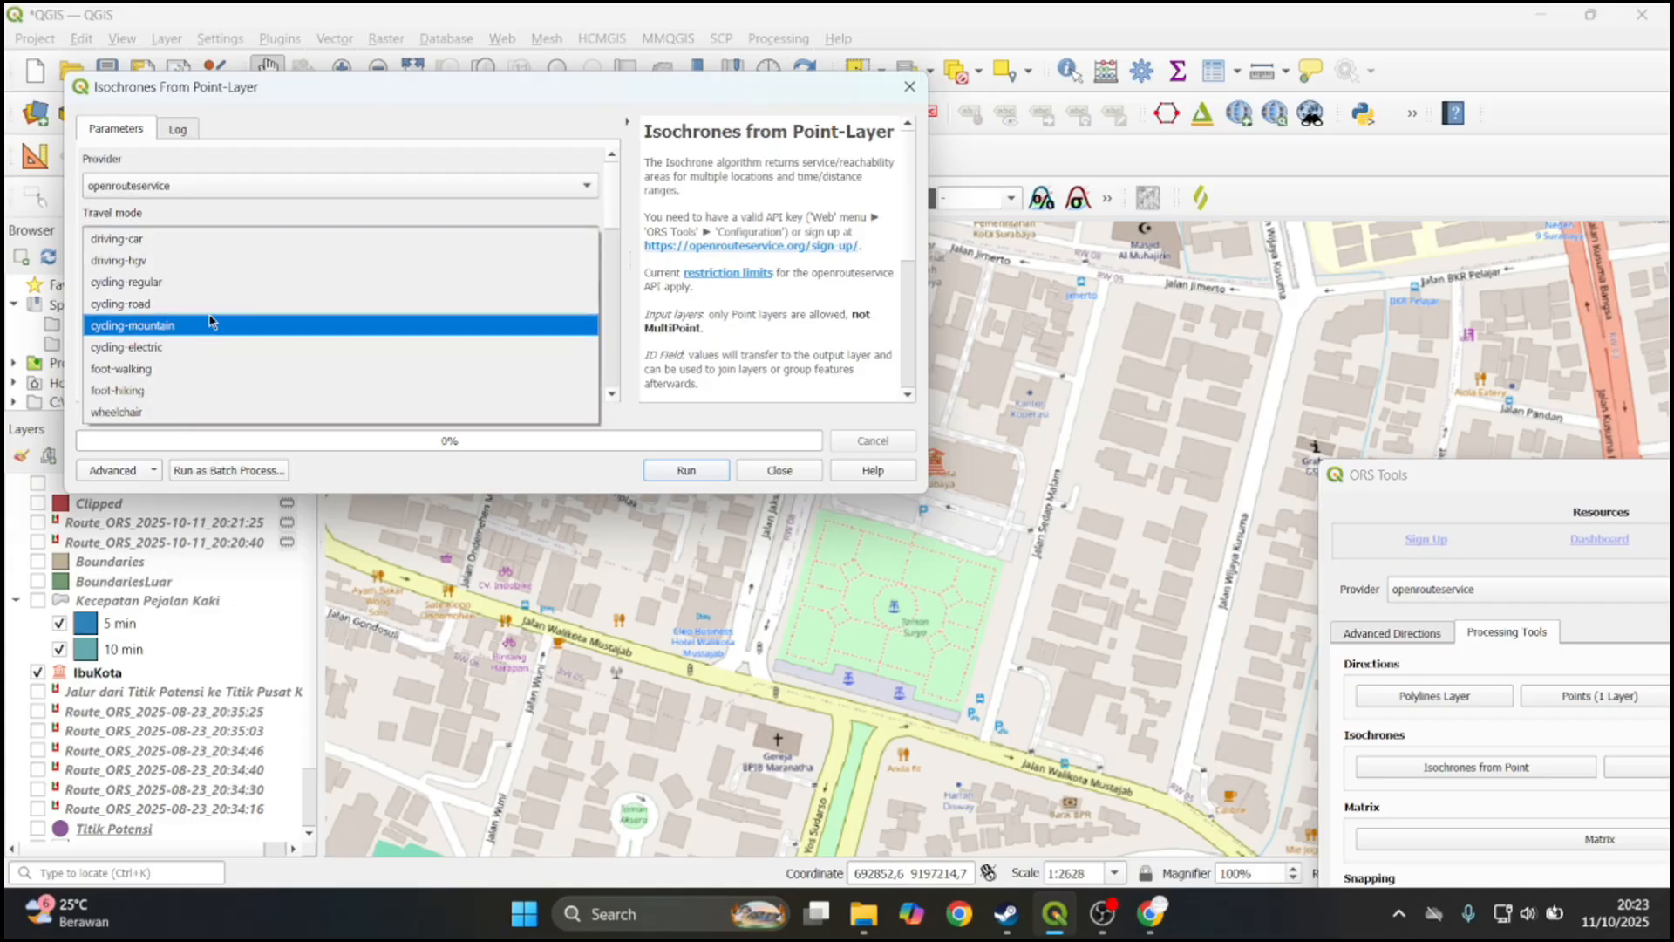
{"action": "left_click", "coordinate": [299, 306]}
{"action": "left_click", "coordinate": [332, 297]}
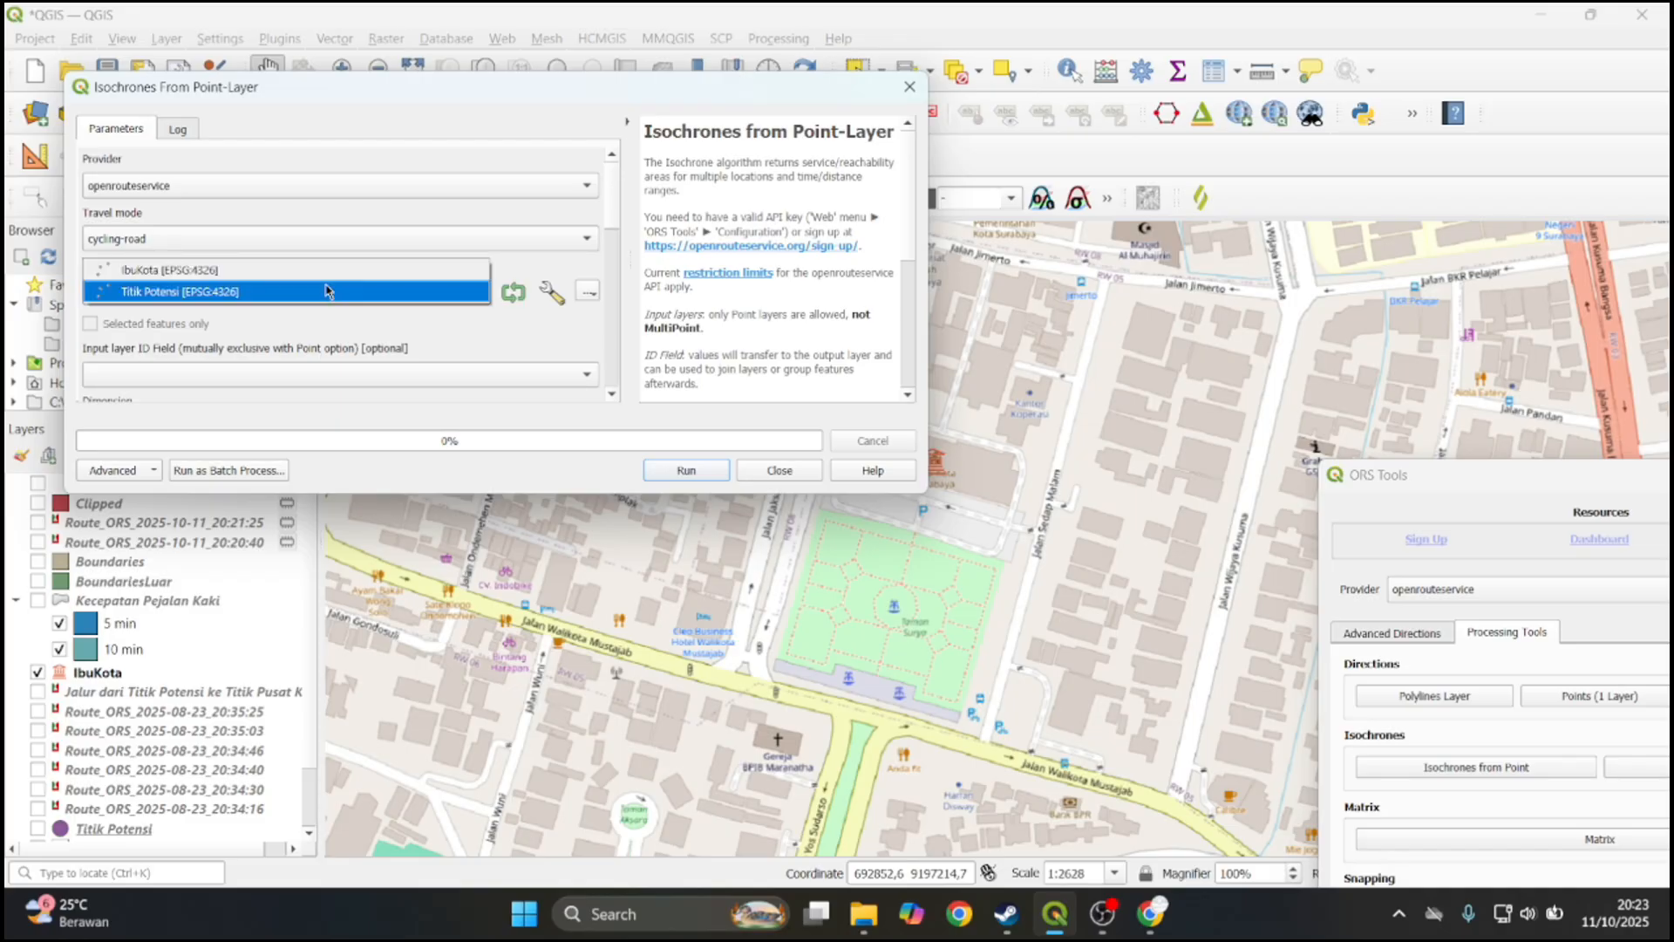
{"action": "left_click", "coordinate": [332, 290]}
{"action": "left_click", "coordinate": [520, 245]}
{"action": "left_click", "coordinate": [517, 250]}
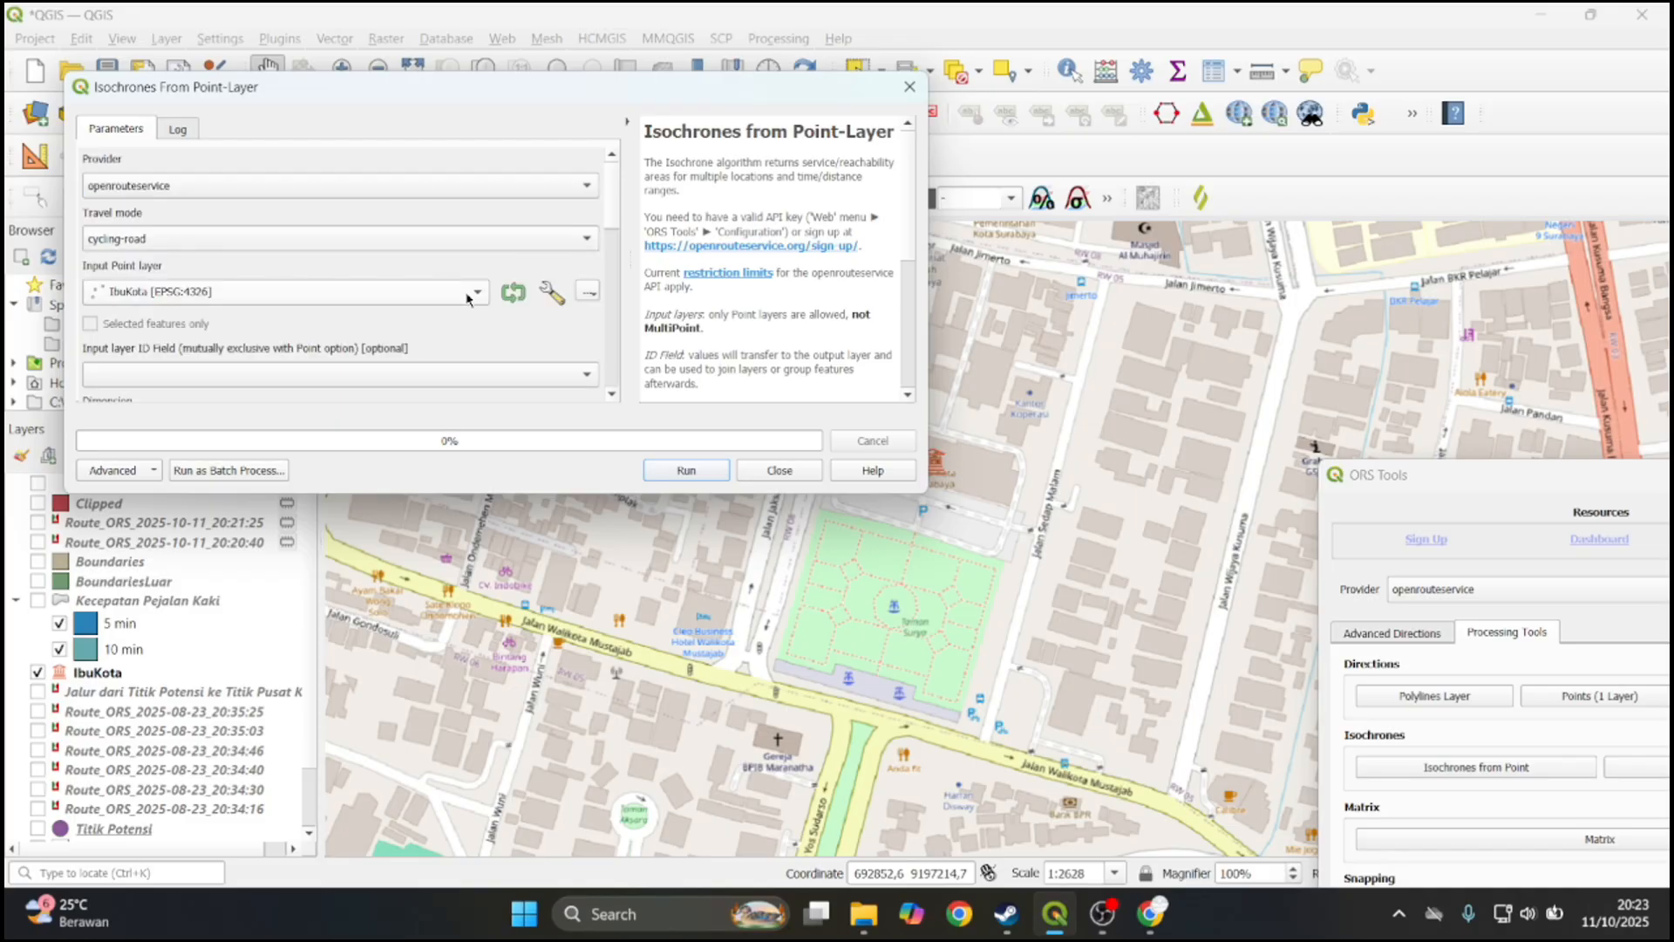
Review the available ID field and dimension options for the isochrones, leaving the ID field empty
{"action": "scroll", "coordinate": [618, 212], "scroll_direction": "down", "scroll_amount": 2}
{"action": "left_click", "coordinate": [534, 299]}
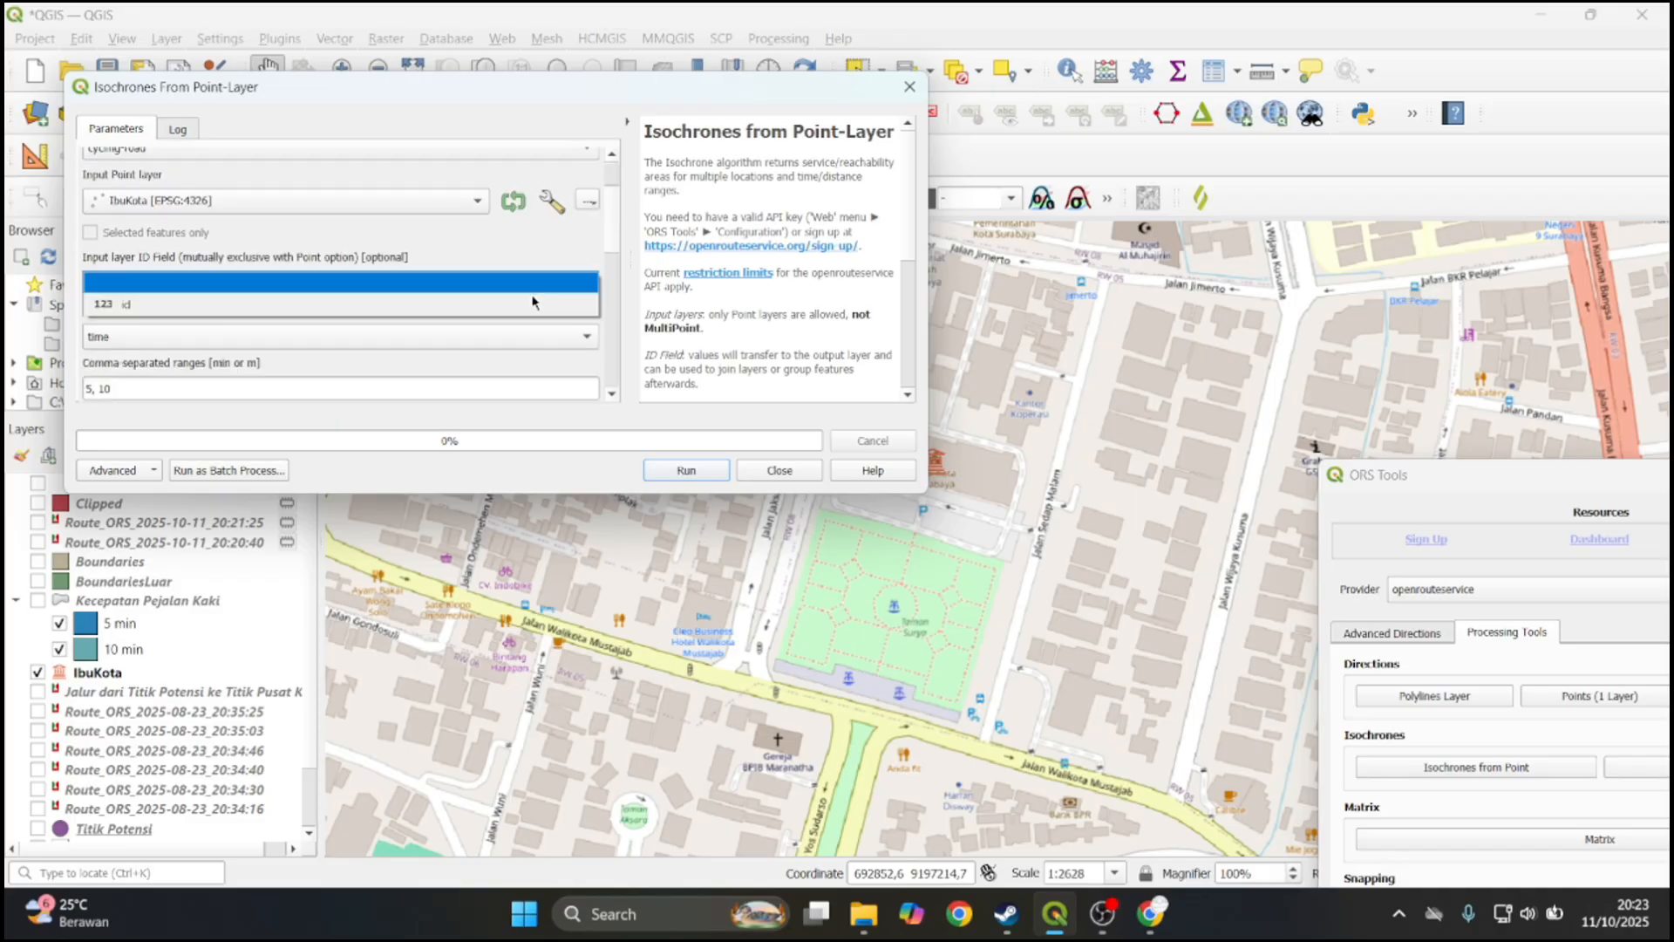
{"action": "left_click", "coordinate": [601, 270]}
{"action": "scroll", "coordinate": [606, 273], "scroll_direction": "down", "scroll_amount": 2}
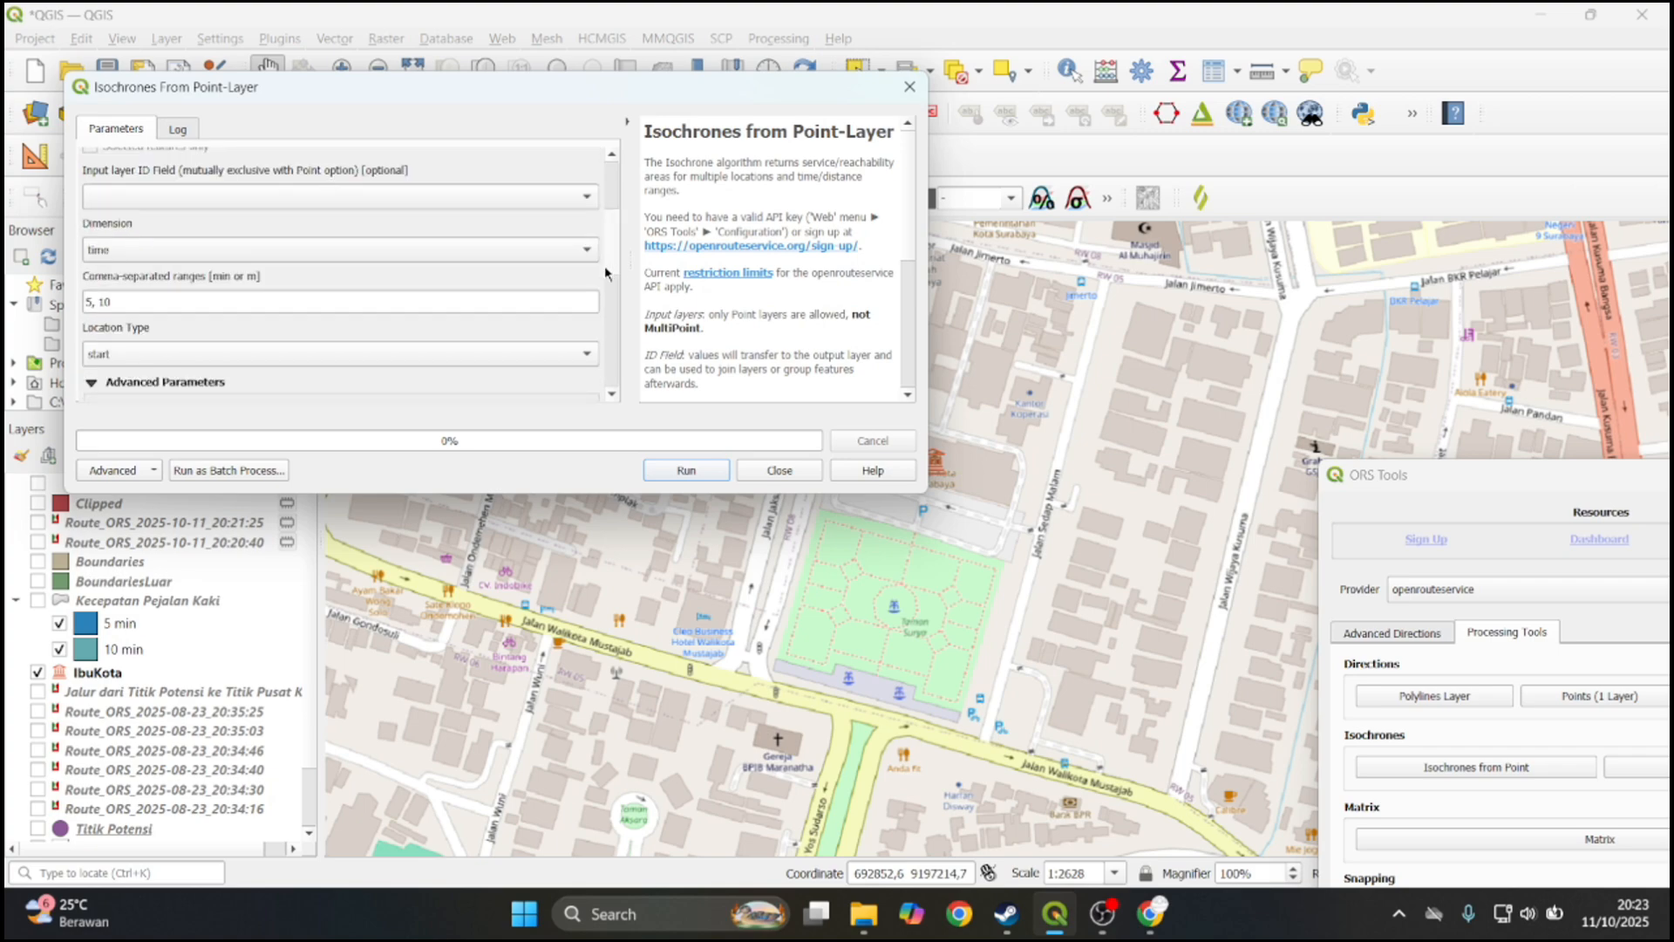
{"action": "left_click", "coordinate": [532, 255]}
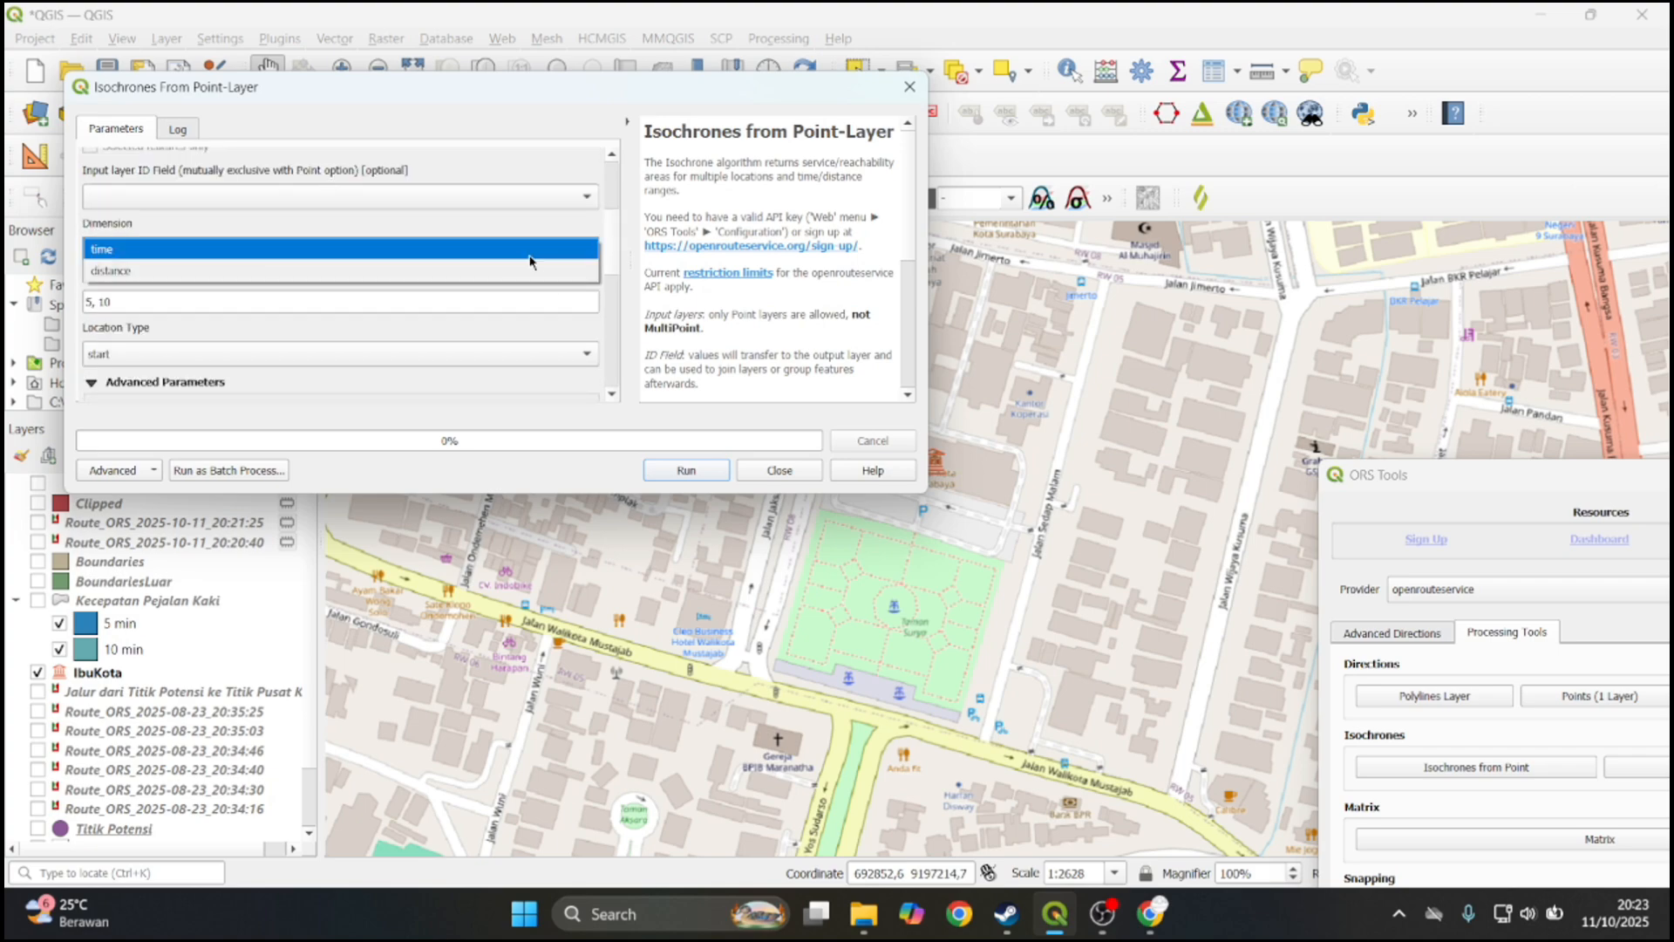
{"action": "left_click", "coordinate": [610, 253]}
Try distance as the isochrone dimension against the comma-separated ranges, and return the dimension to time
{"action": "left_click", "coordinate": [163, 254]}
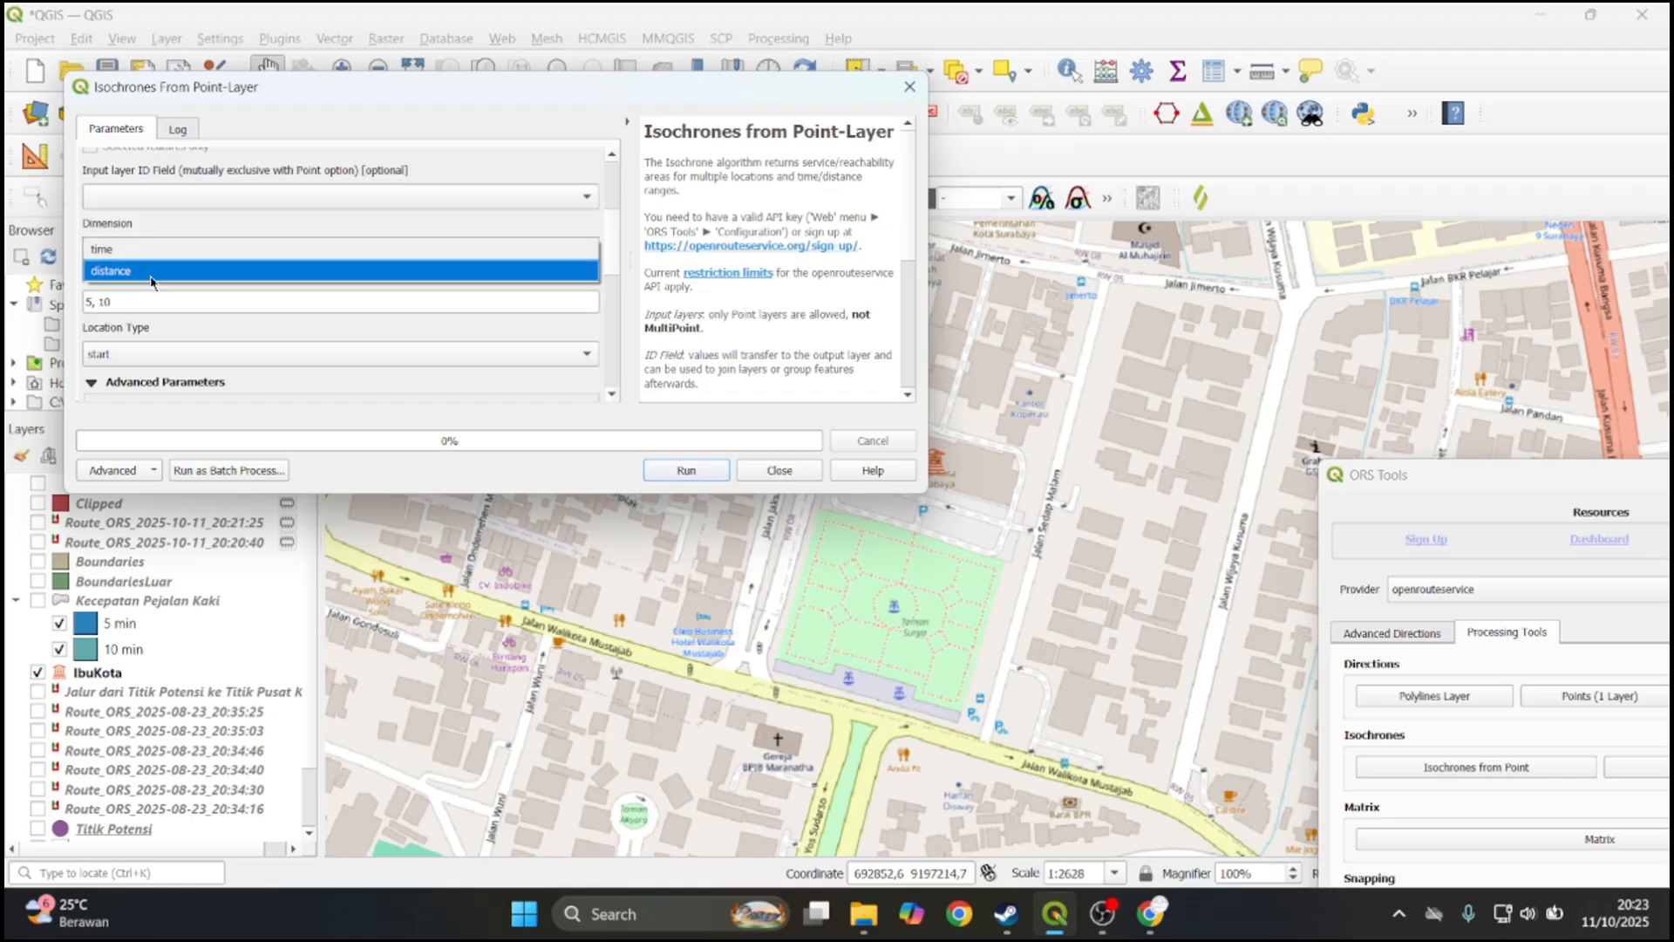
{"action": "left_click", "coordinate": [160, 271]}
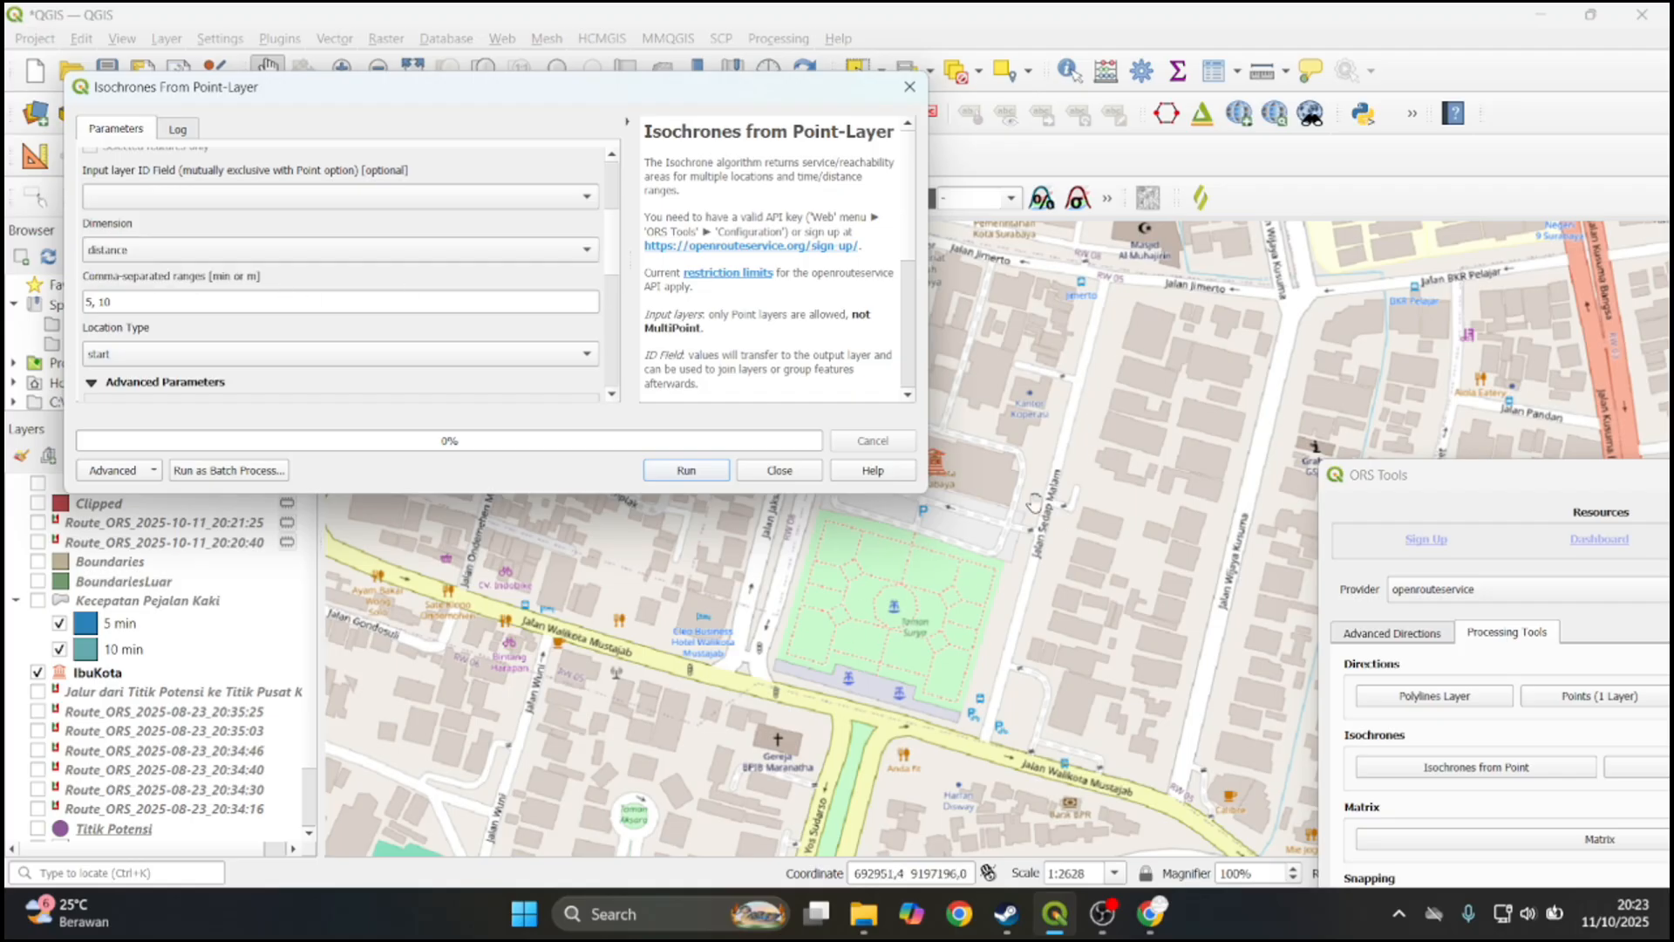
{"action": "left_click", "coordinate": [565, 255]}
{"action": "left_click", "coordinate": [348, 228]}
{"action": "double_click", "coordinate": [90, 302]}
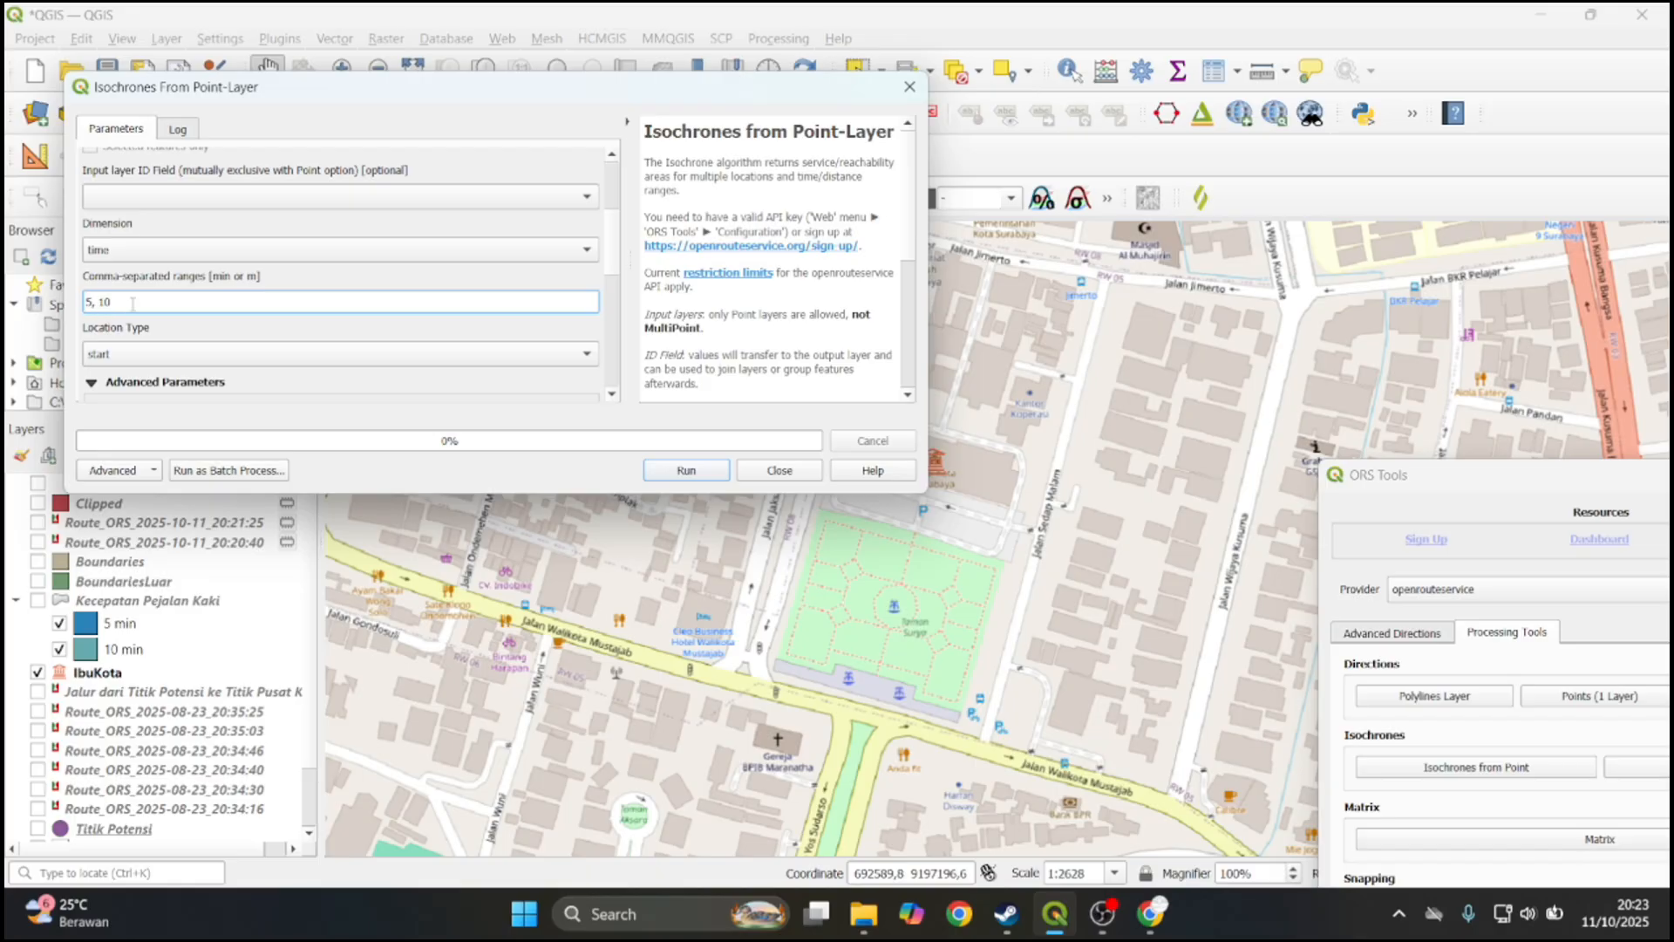
{"action": "left_click", "coordinate": [262, 284]}
{"action": "left_click", "coordinate": [134, 253]}
{"action": "left_click", "coordinate": [144, 275]}
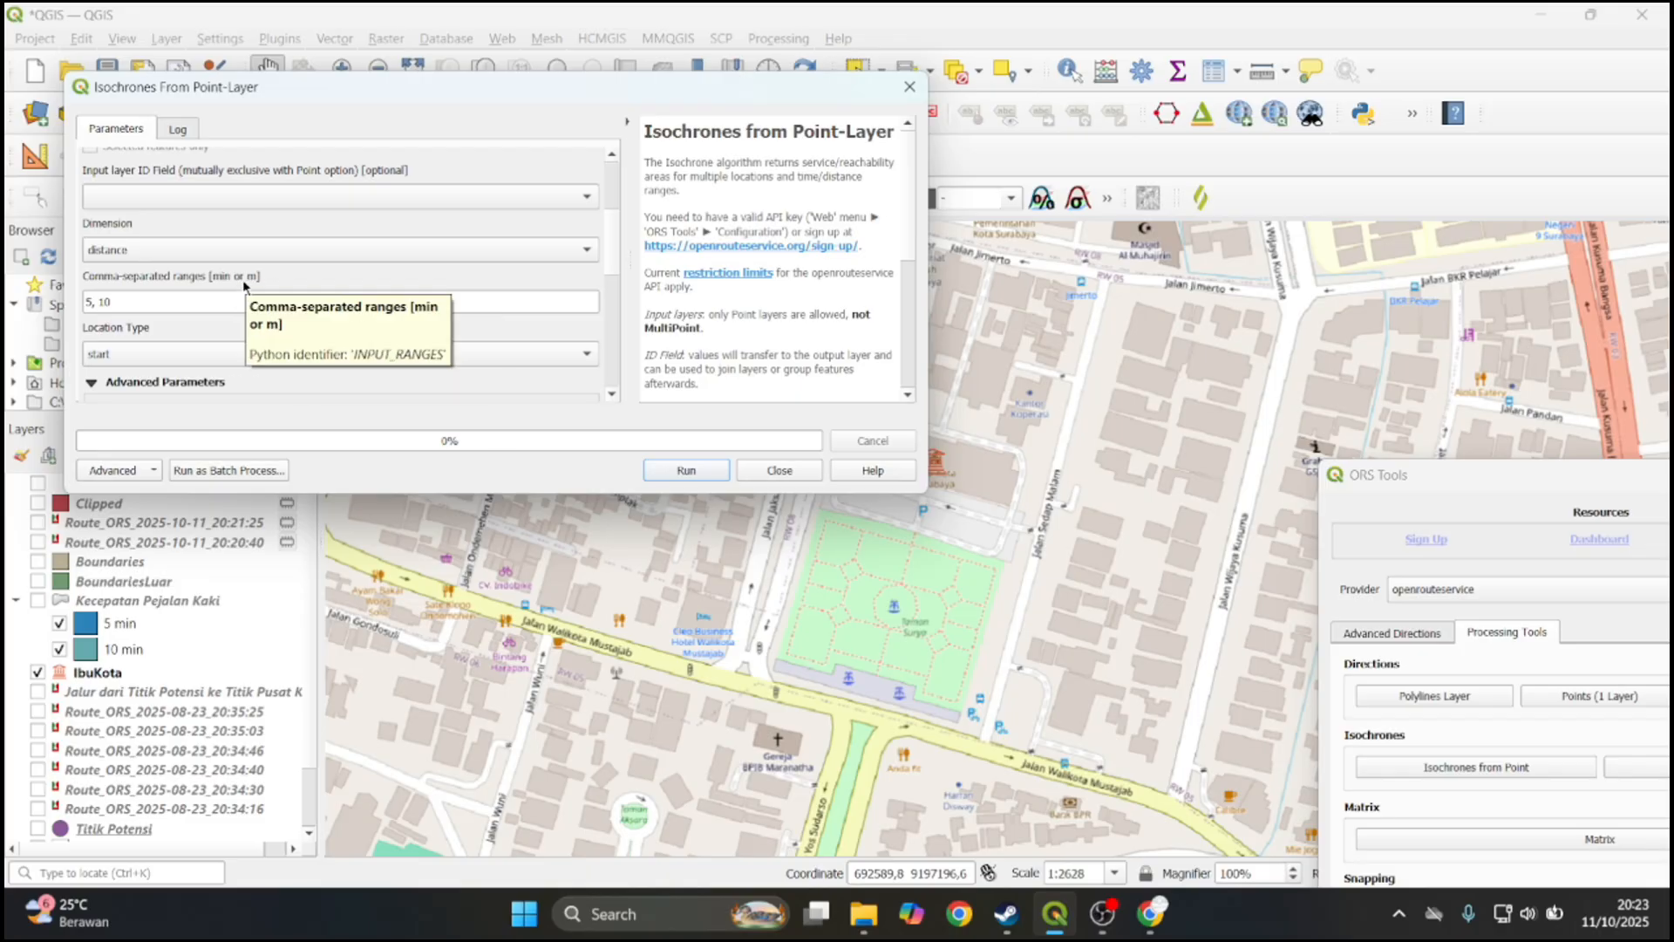
{"action": "left_click", "coordinate": [131, 250]}
{"action": "left_click", "coordinate": [154, 228]}
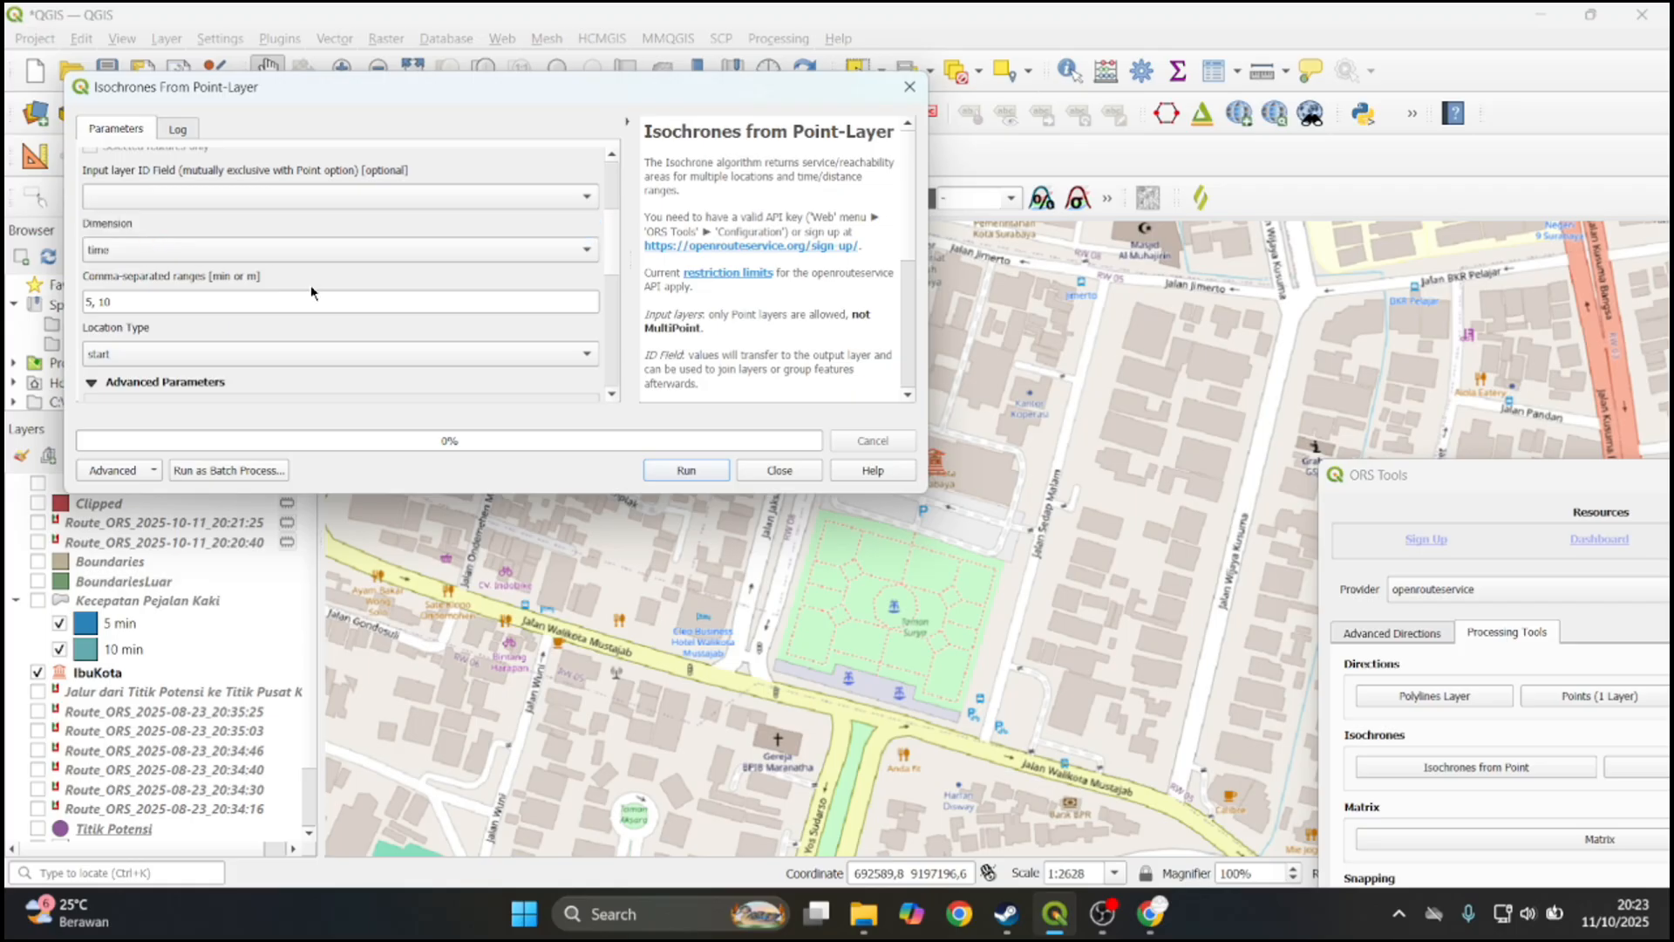
Set the isochrone ranges to 1, 5 minutes, generate them as a temporary layer and close the algorithm dialog
{"action": "left_click_drag", "start_coordinate": [290, 113], "coordinate": [287, 87]}
{"action": "left_click", "coordinate": [166, 280]}
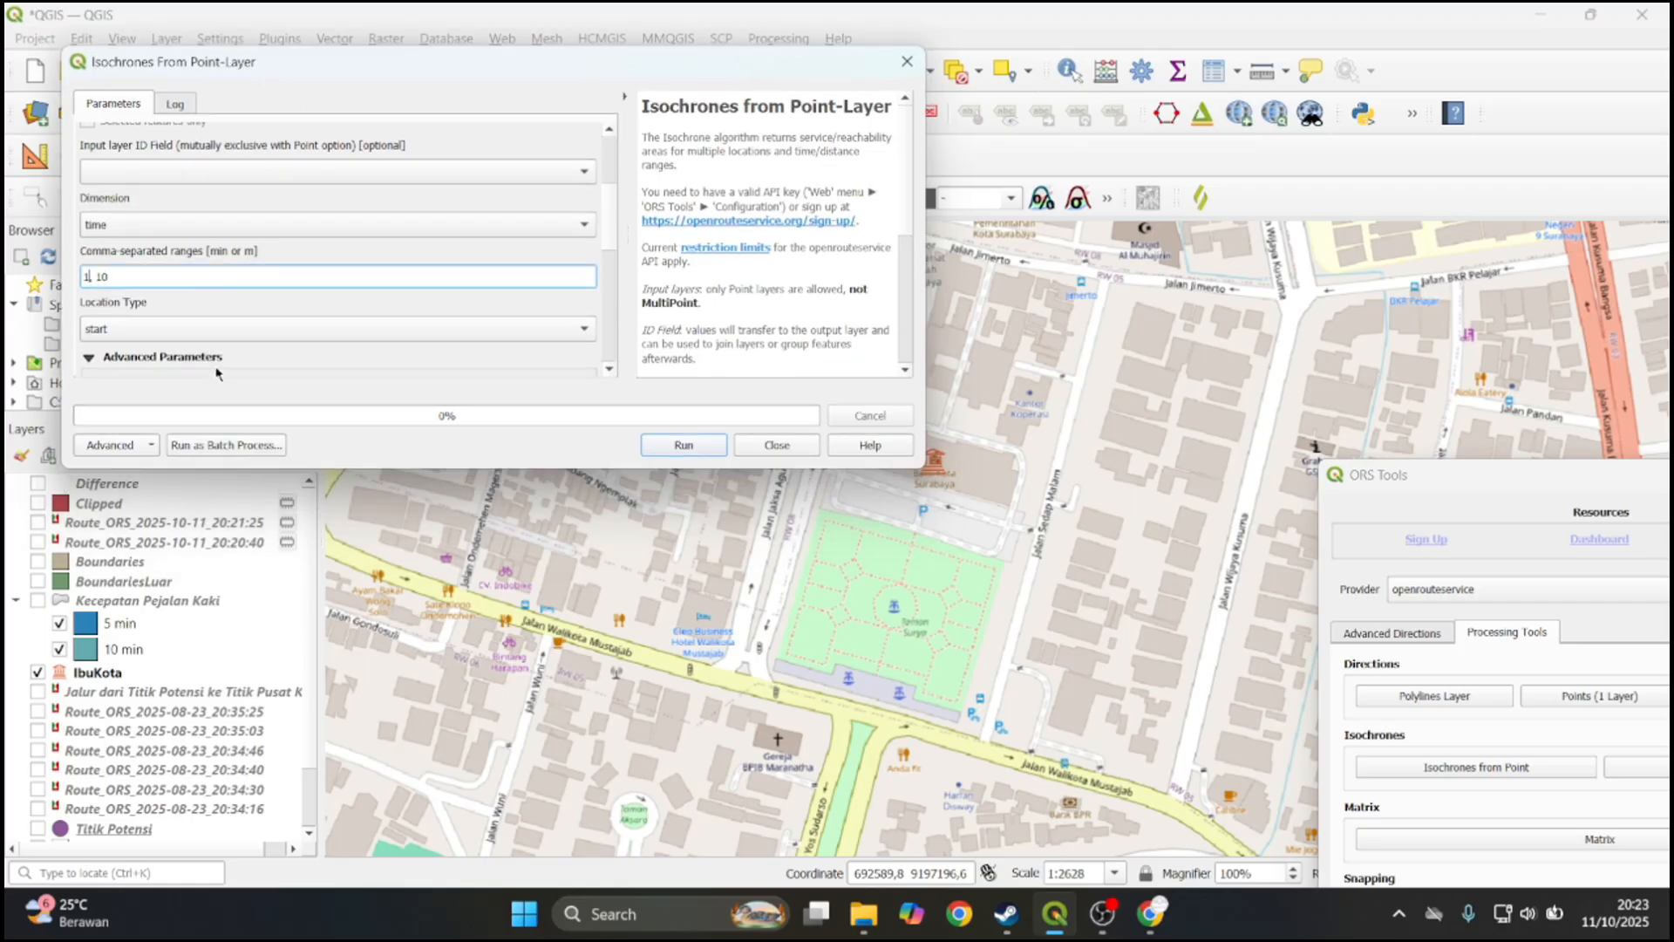
{"action": "type", "text": ", 5"}
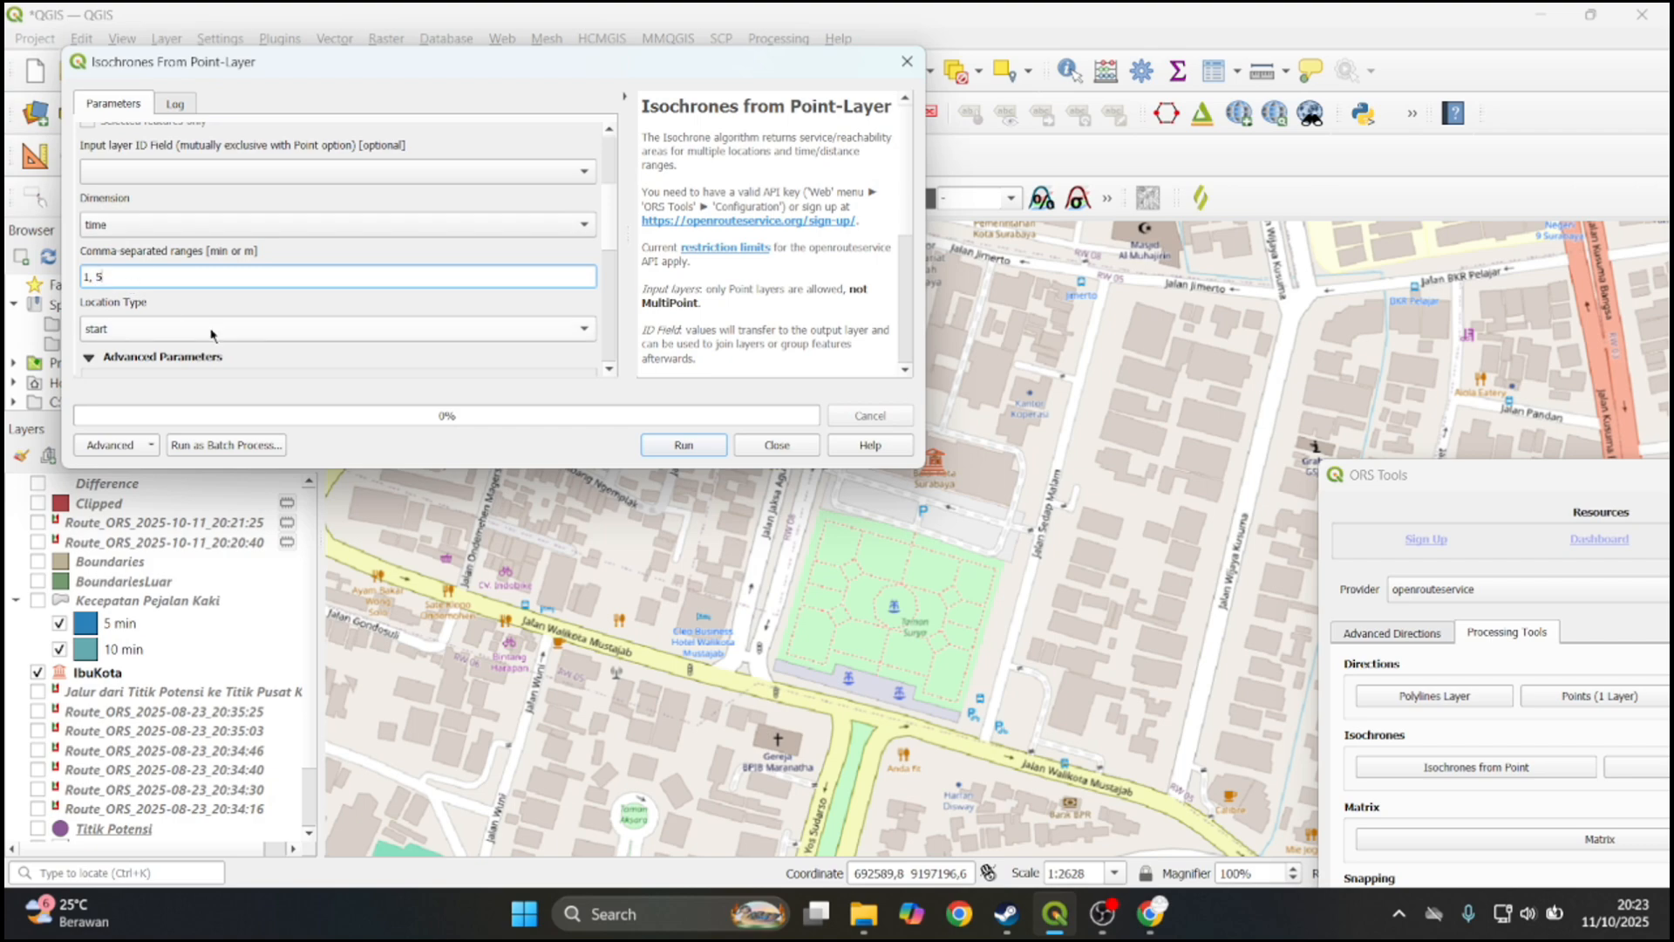
{"action": "scroll", "coordinate": [872, 291], "scroll_direction": "down", "scroll_amount": 5}
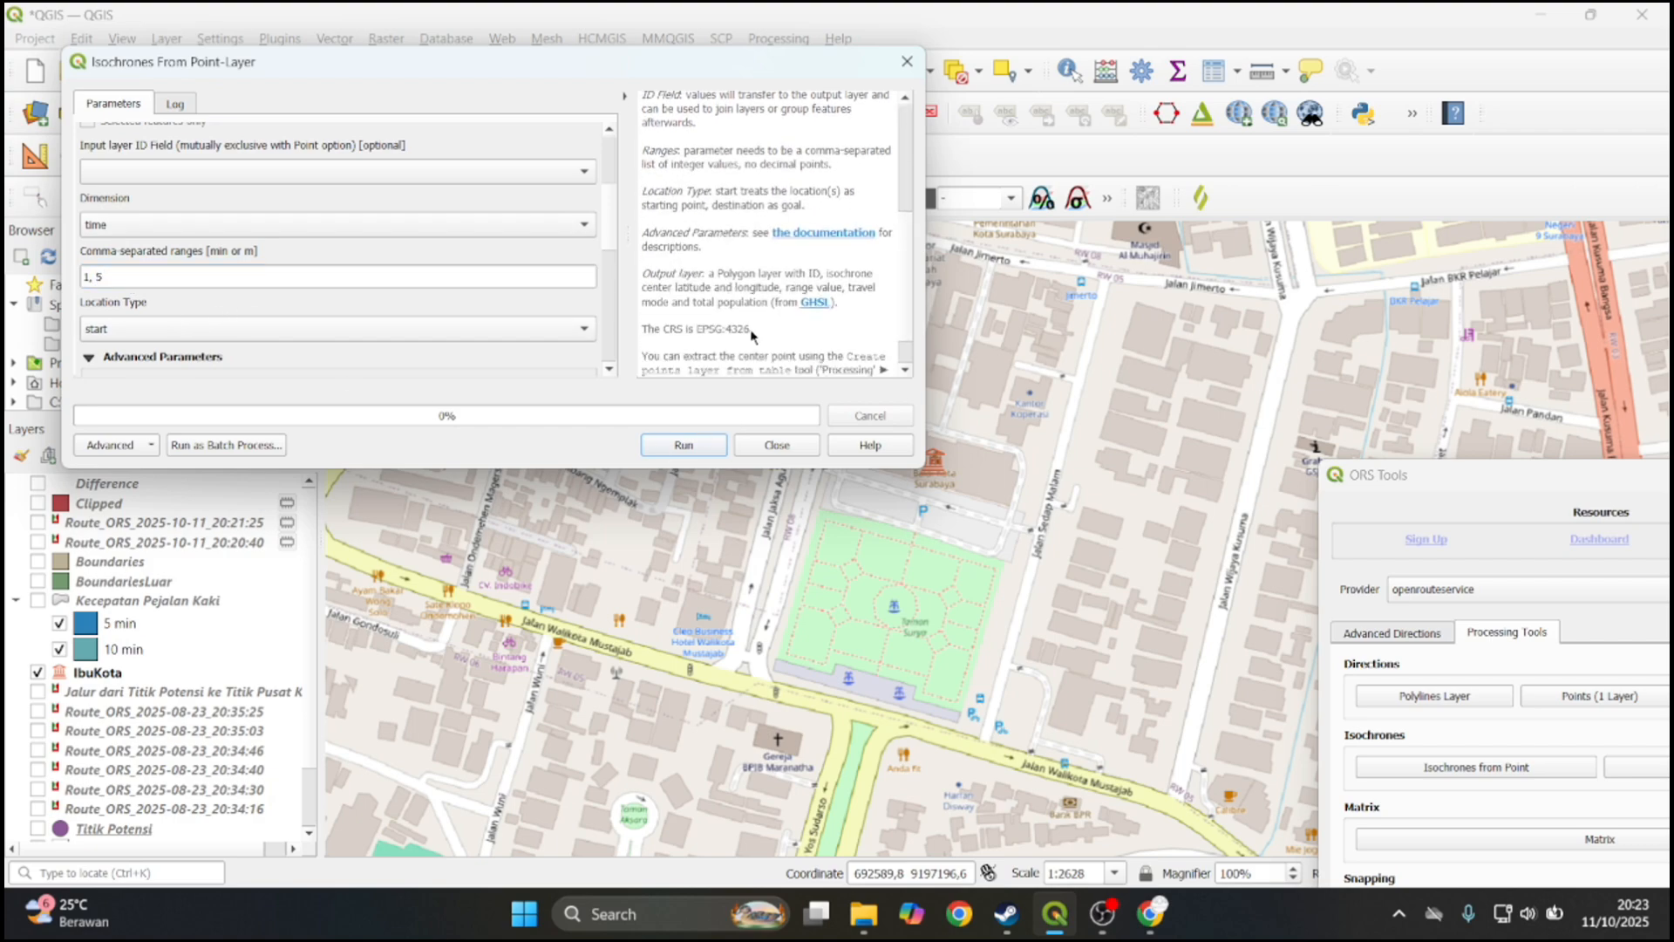
{"action": "scroll", "coordinate": [522, 349], "scroll_direction": "down", "scroll_amount": 3}
{"action": "scroll", "coordinate": [521, 350], "scroll_direction": "down", "scroll_amount": 5}
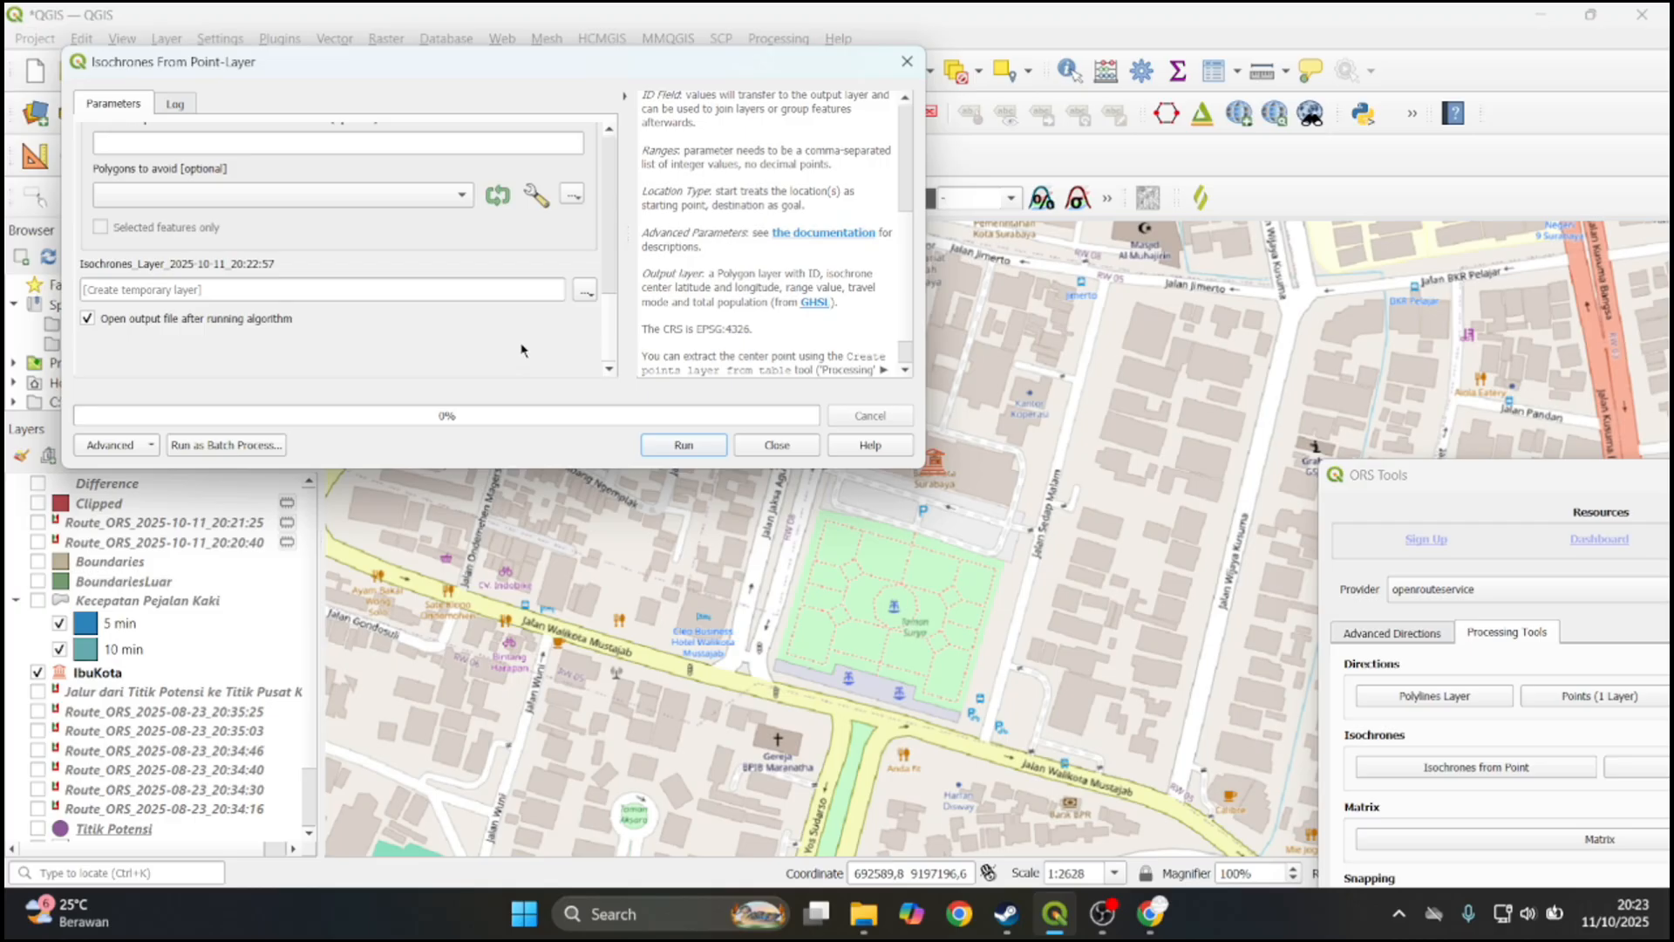
{"action": "left_click", "coordinate": [684, 446]}
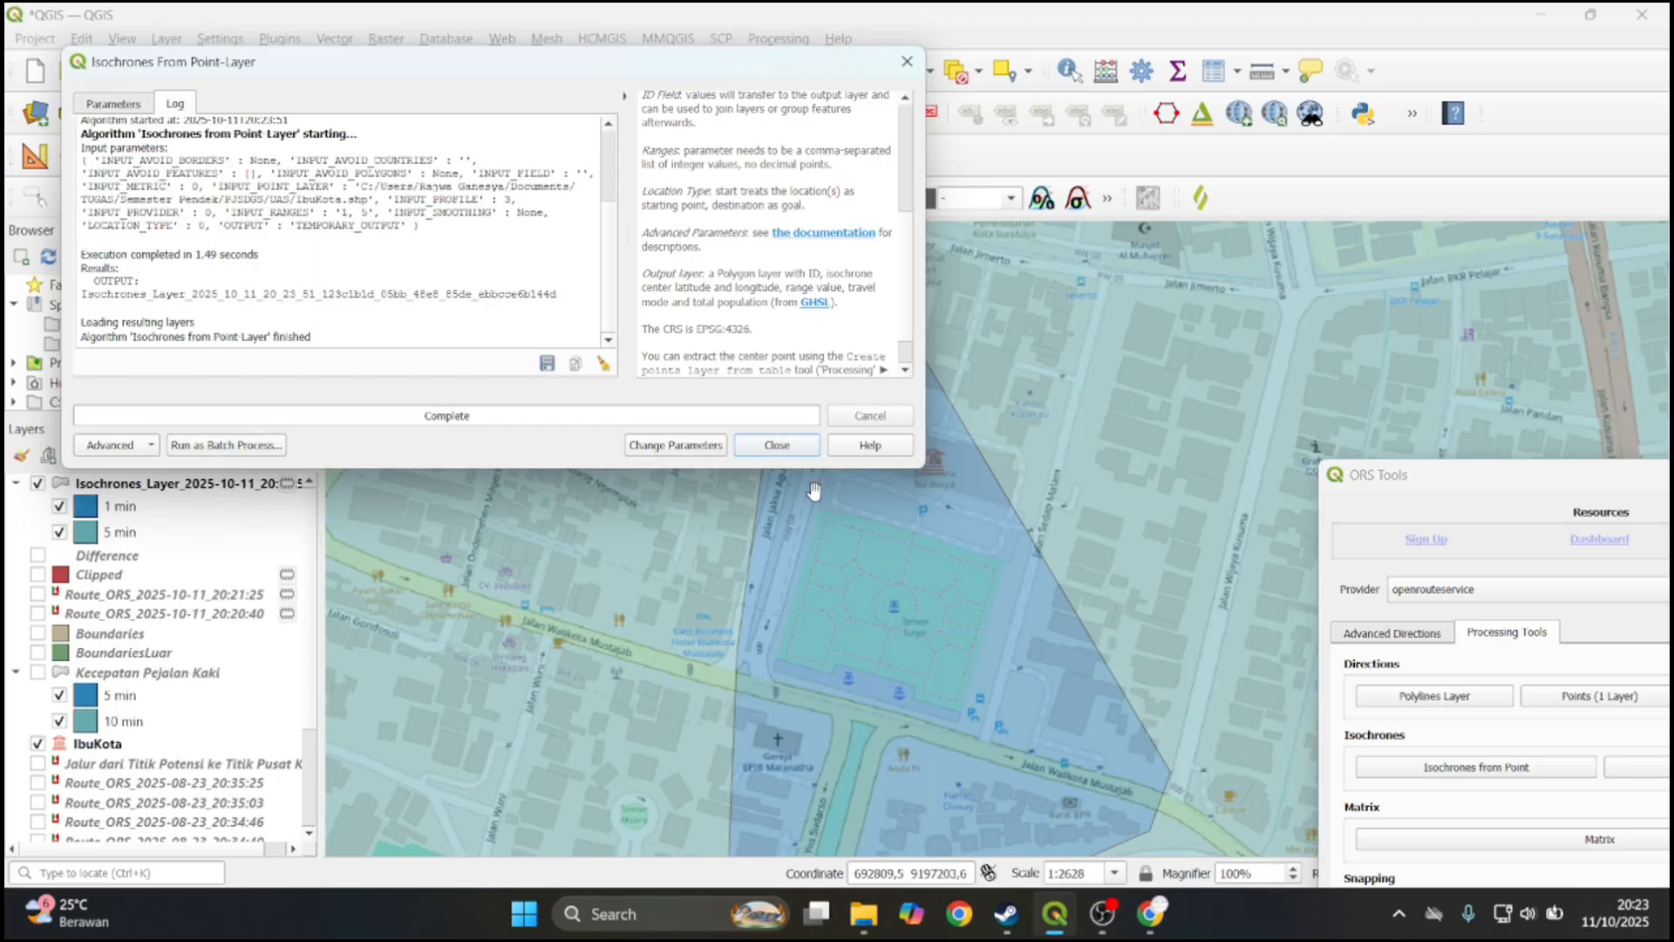
{"action": "left_click", "coordinate": [789, 446]}
Isolate the 1 min isochrone by hiding the 5 min one and inspect its reach around Taman Surya and the river
{"action": "scroll", "coordinate": [938, 520], "scroll_direction": "down", "scroll_amount": 3}
{"action": "left_click_drag", "start_coordinate": [938, 520], "coordinate": [894, 505]}
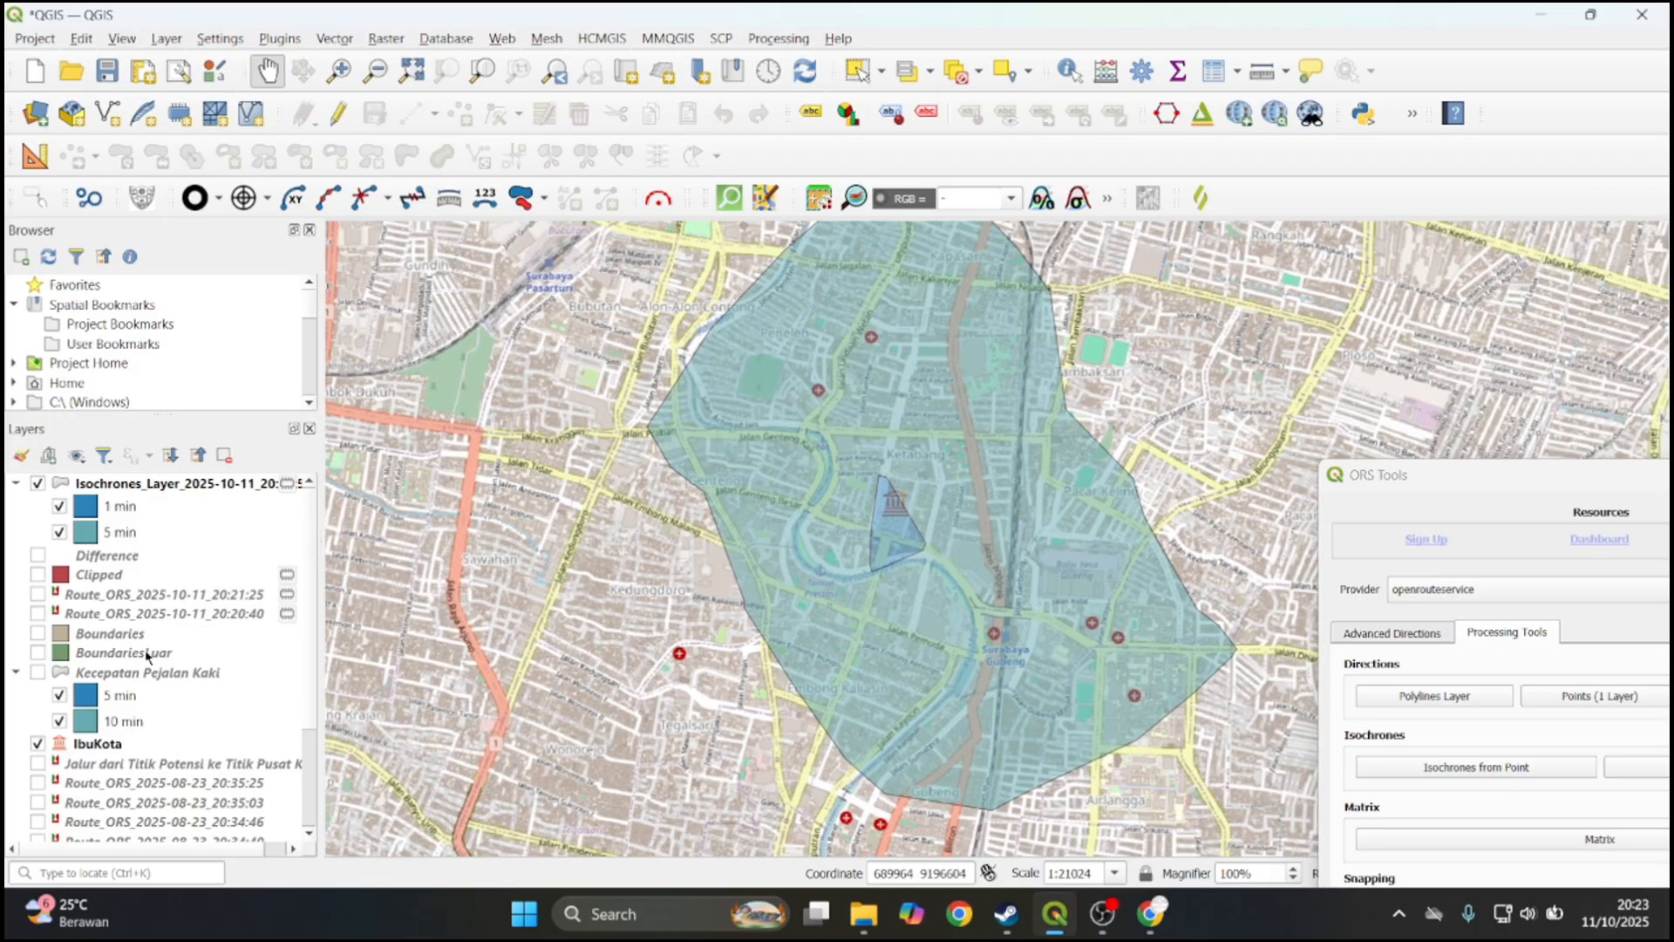
{"action": "left_click", "coordinate": [60, 532]}
{"action": "left_click", "coordinate": [62, 533]}
{"action": "scroll", "coordinate": [880, 575], "scroll_direction": "up", "scroll_amount": 3}
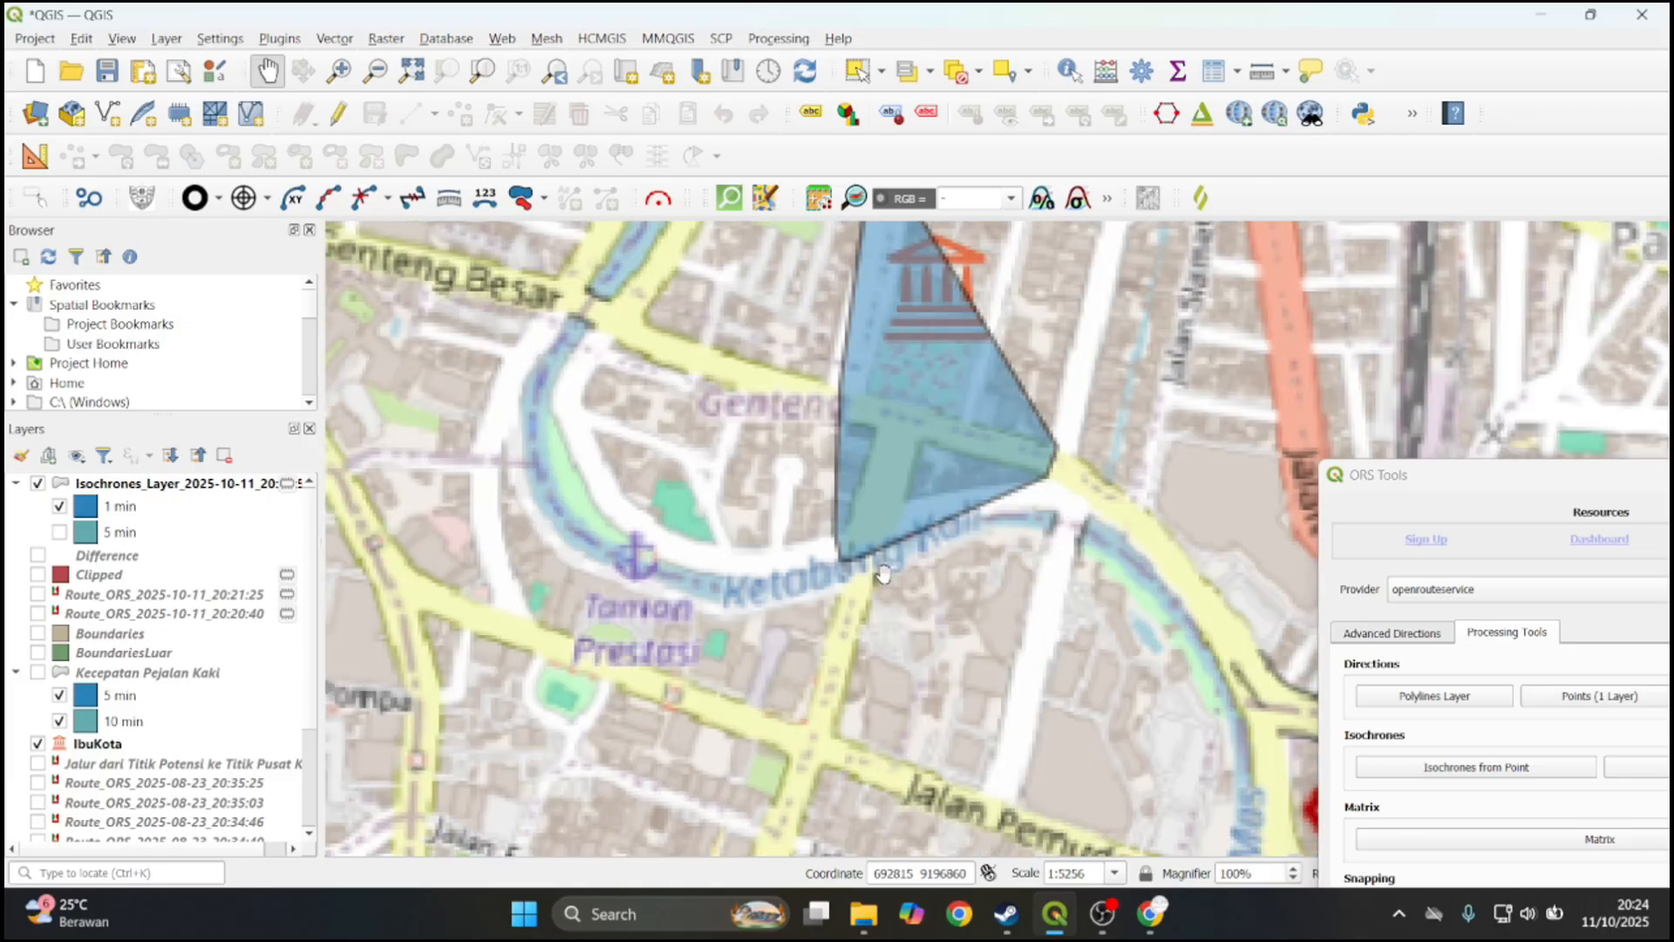
{"action": "left_click_drag", "start_coordinate": [887, 465], "coordinate": [805, 580]}
{"action": "scroll", "coordinate": [805, 582], "scroll_direction": "down", "scroll_amount": 1}
{"action": "left_click_drag", "start_coordinate": [887, 434], "coordinate": [801, 536]}
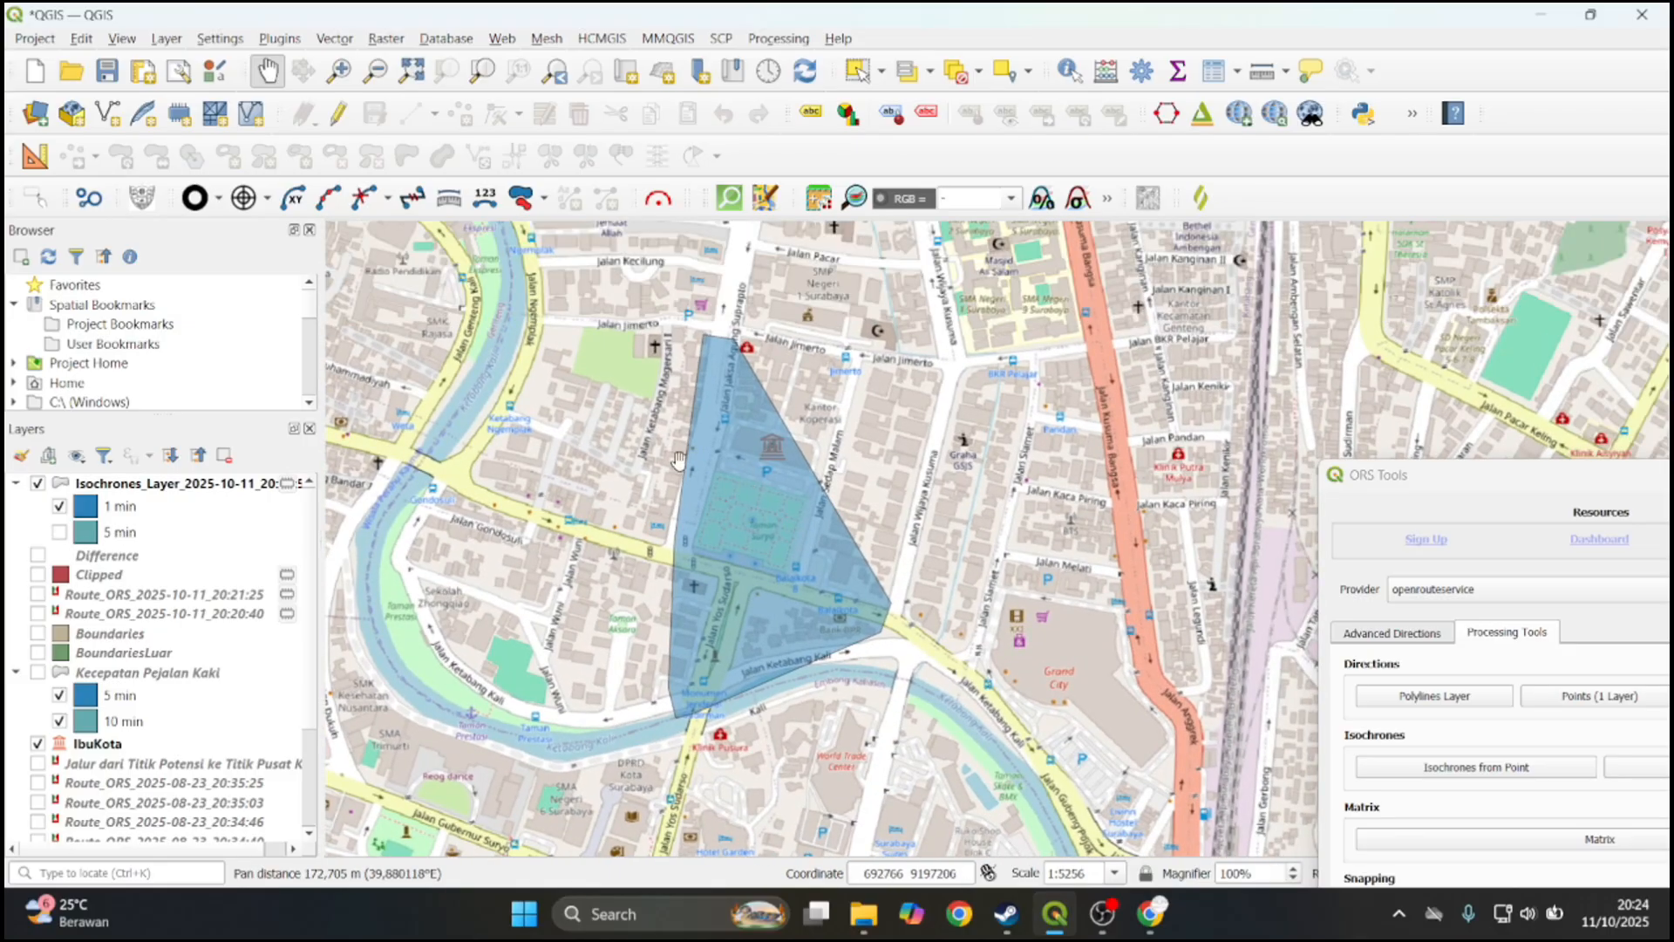
{"action": "left_click_drag", "start_coordinate": [758, 437], "coordinate": [728, 523]}
{"action": "scroll", "coordinate": [726, 715], "scroll_direction": "down", "scroll_amount": 1}
{"action": "left_click_drag", "start_coordinate": [726, 715], "coordinate": [771, 642]}
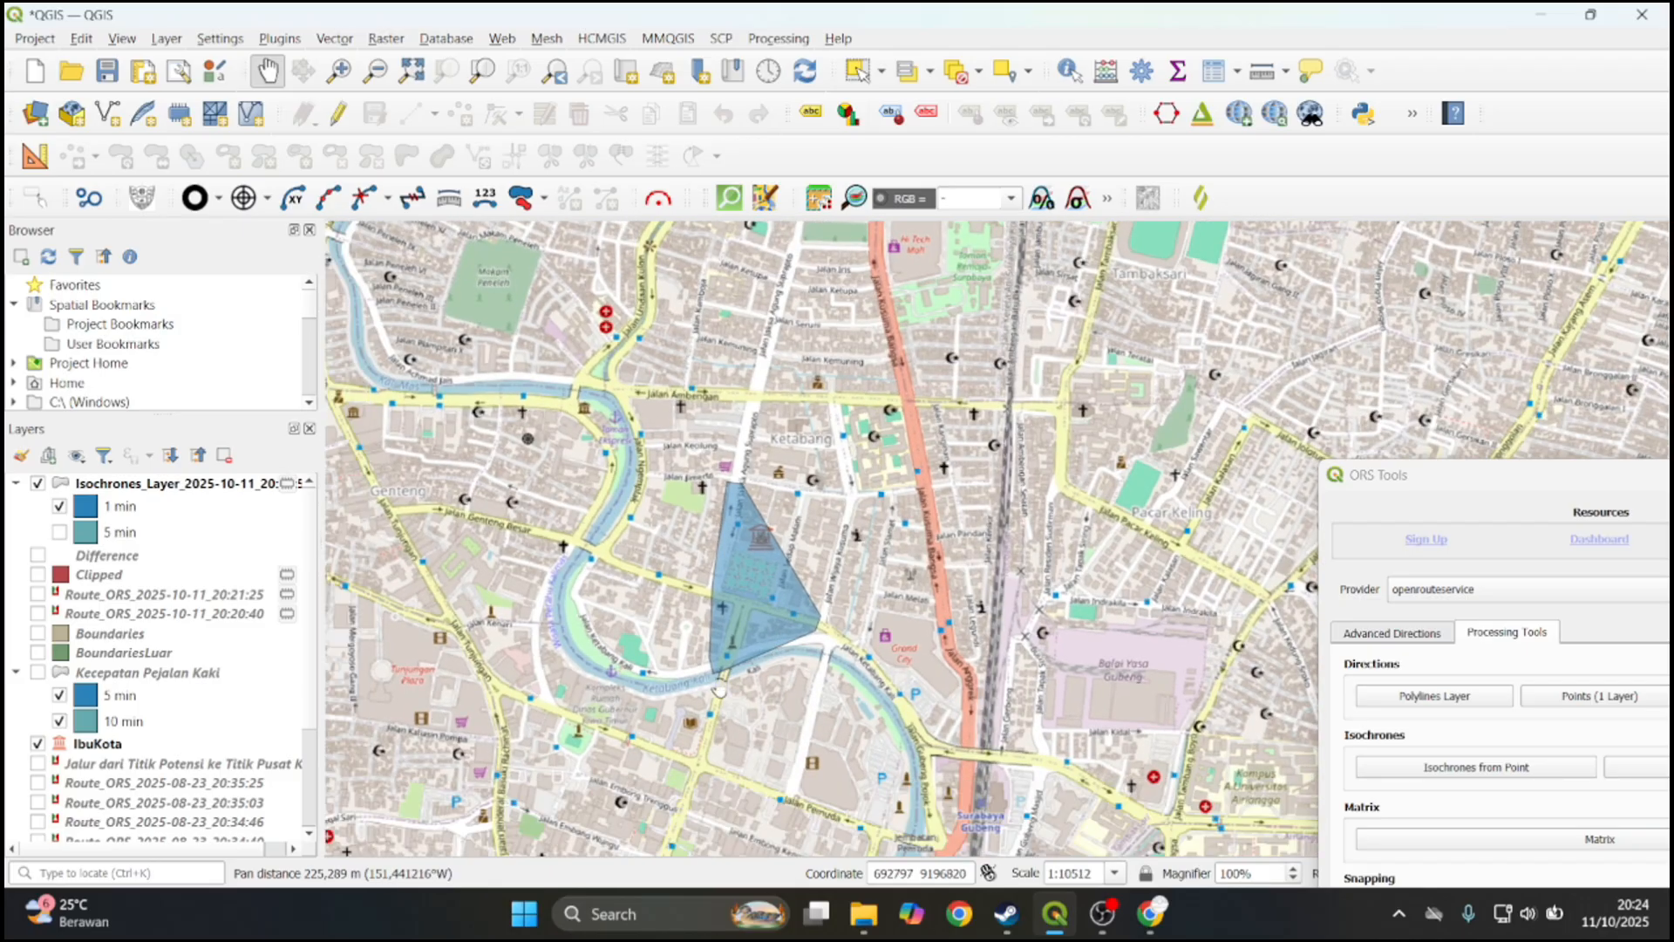
Show the 5 min isochrone again and examine its full extent around the IbuKota marker
{"action": "left_click", "coordinate": [60, 533]}
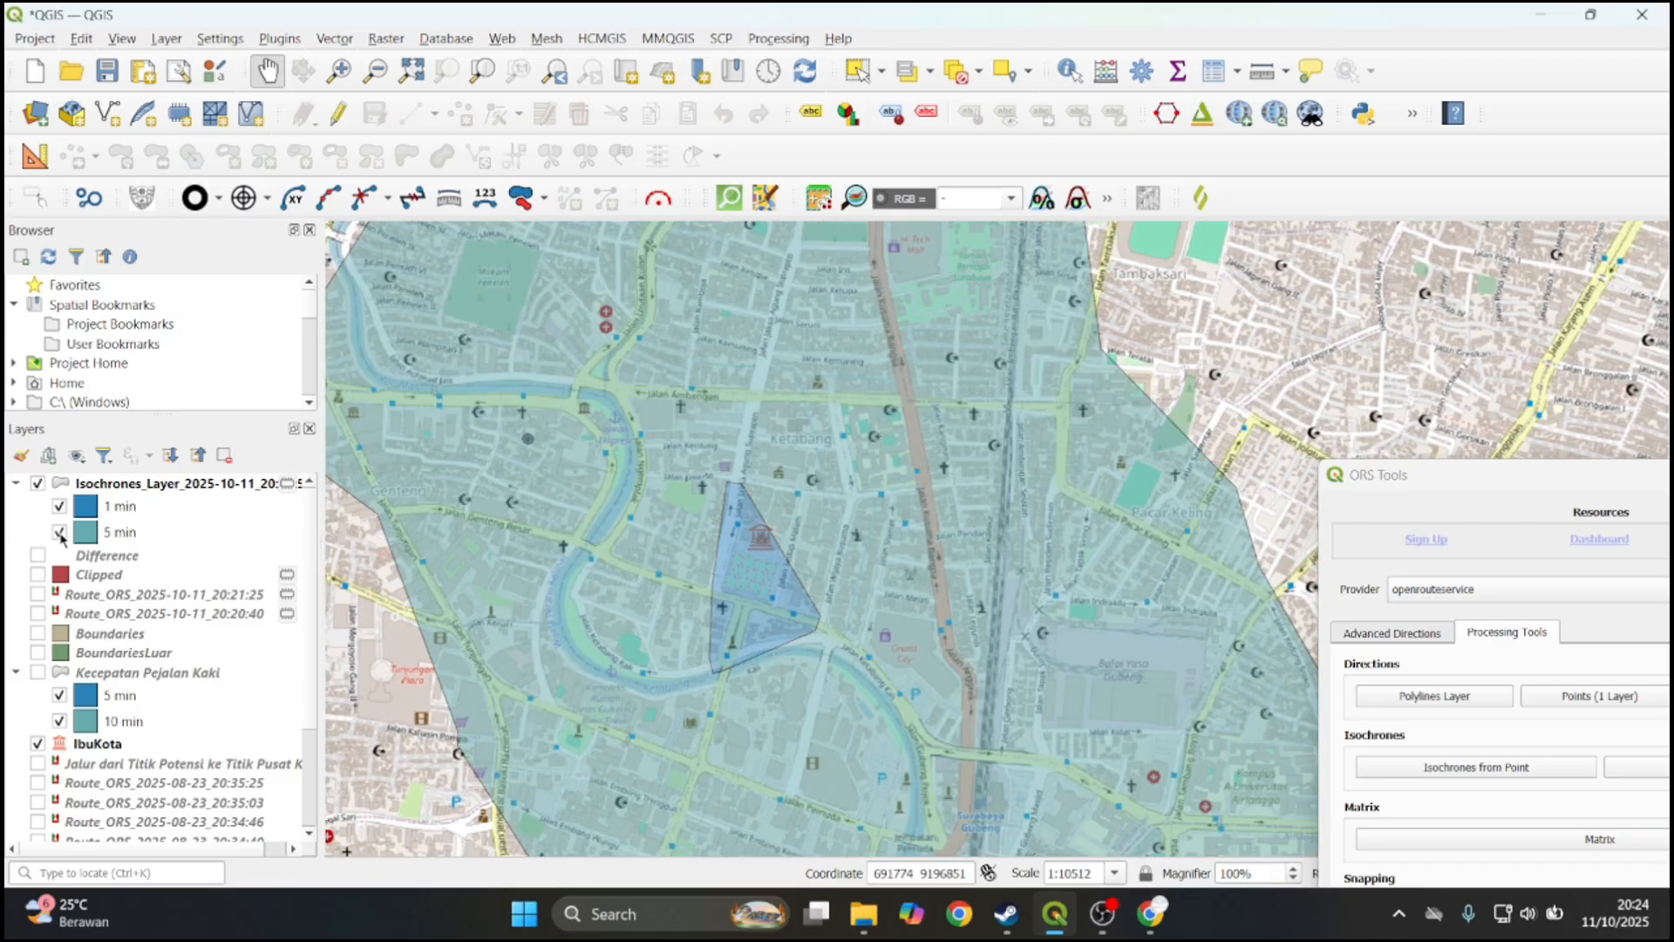
{"action": "scroll", "coordinate": [835, 558], "scroll_direction": "down", "scroll_amount": 2}
{"action": "scroll", "coordinate": [842, 577], "scroll_direction": "up", "scroll_amount": 1}
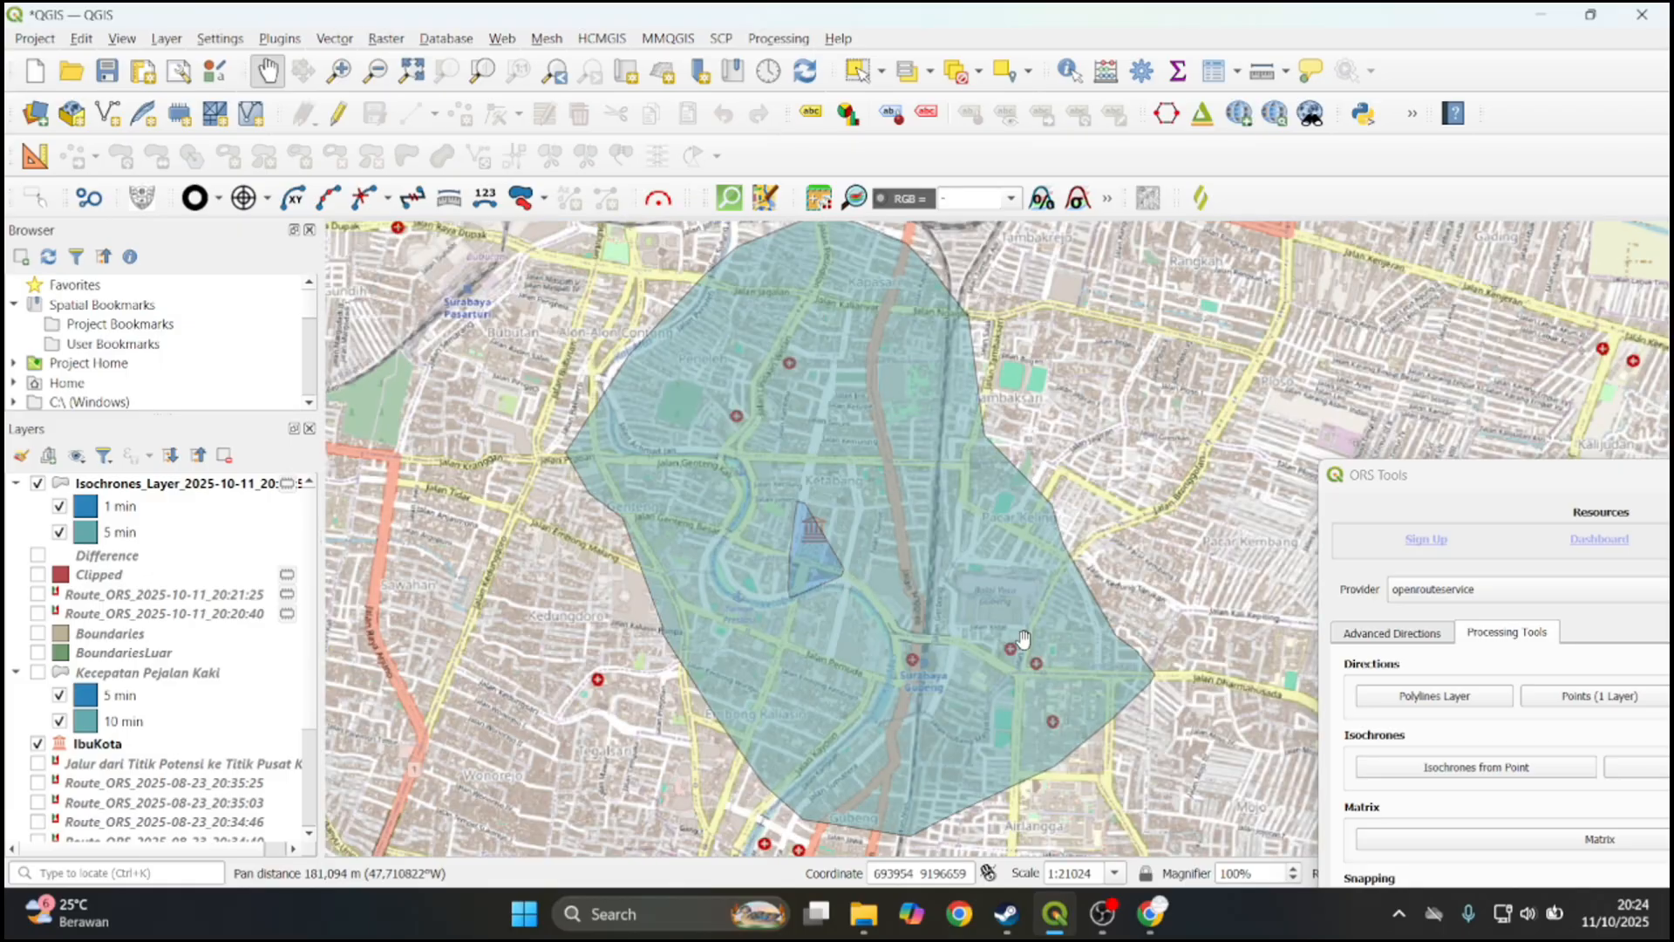
{"action": "scroll", "coordinate": [989, 523], "scroll_direction": "up", "scroll_amount": 1}
{"action": "scroll", "coordinate": [879, 512], "scroll_direction": "down", "scroll_amount": 1}
{"action": "left_click_drag", "start_coordinate": [805, 547], "coordinate": [829, 554]}
{"action": "scroll", "coordinate": [767, 491], "scroll_direction": "up", "scroll_amount": 1}
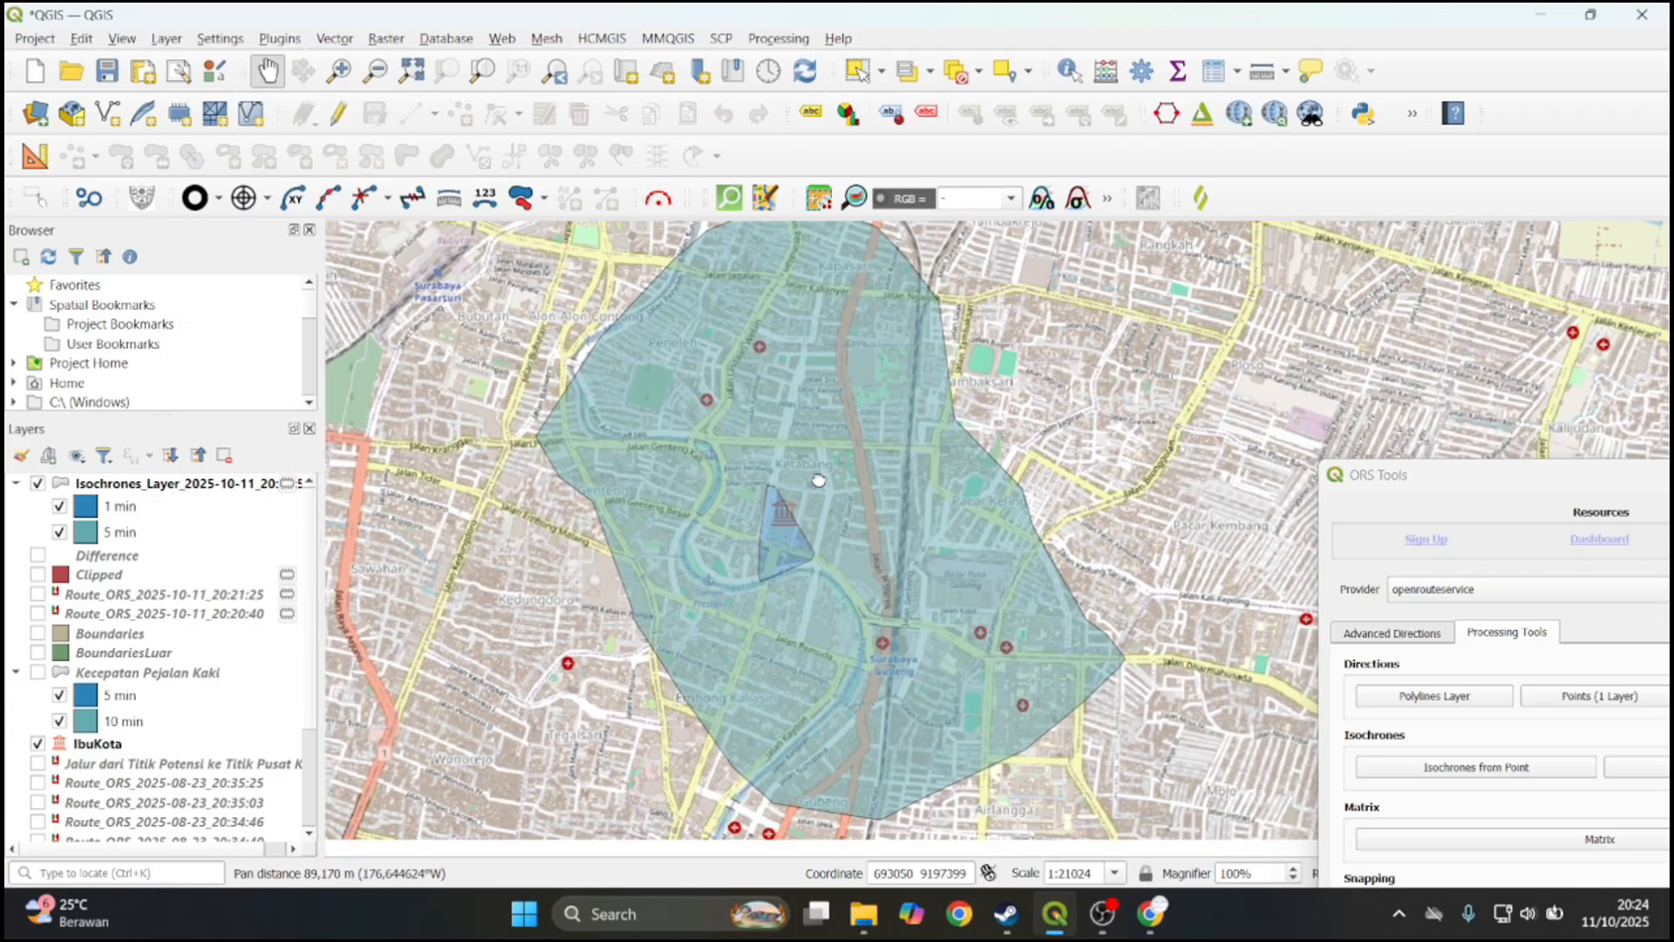
{"action": "left_click_drag", "start_coordinate": [785, 497], "coordinate": [956, 475]}
{"action": "scroll", "coordinate": [956, 475], "scroll_direction": "down", "scroll_amount": 1}
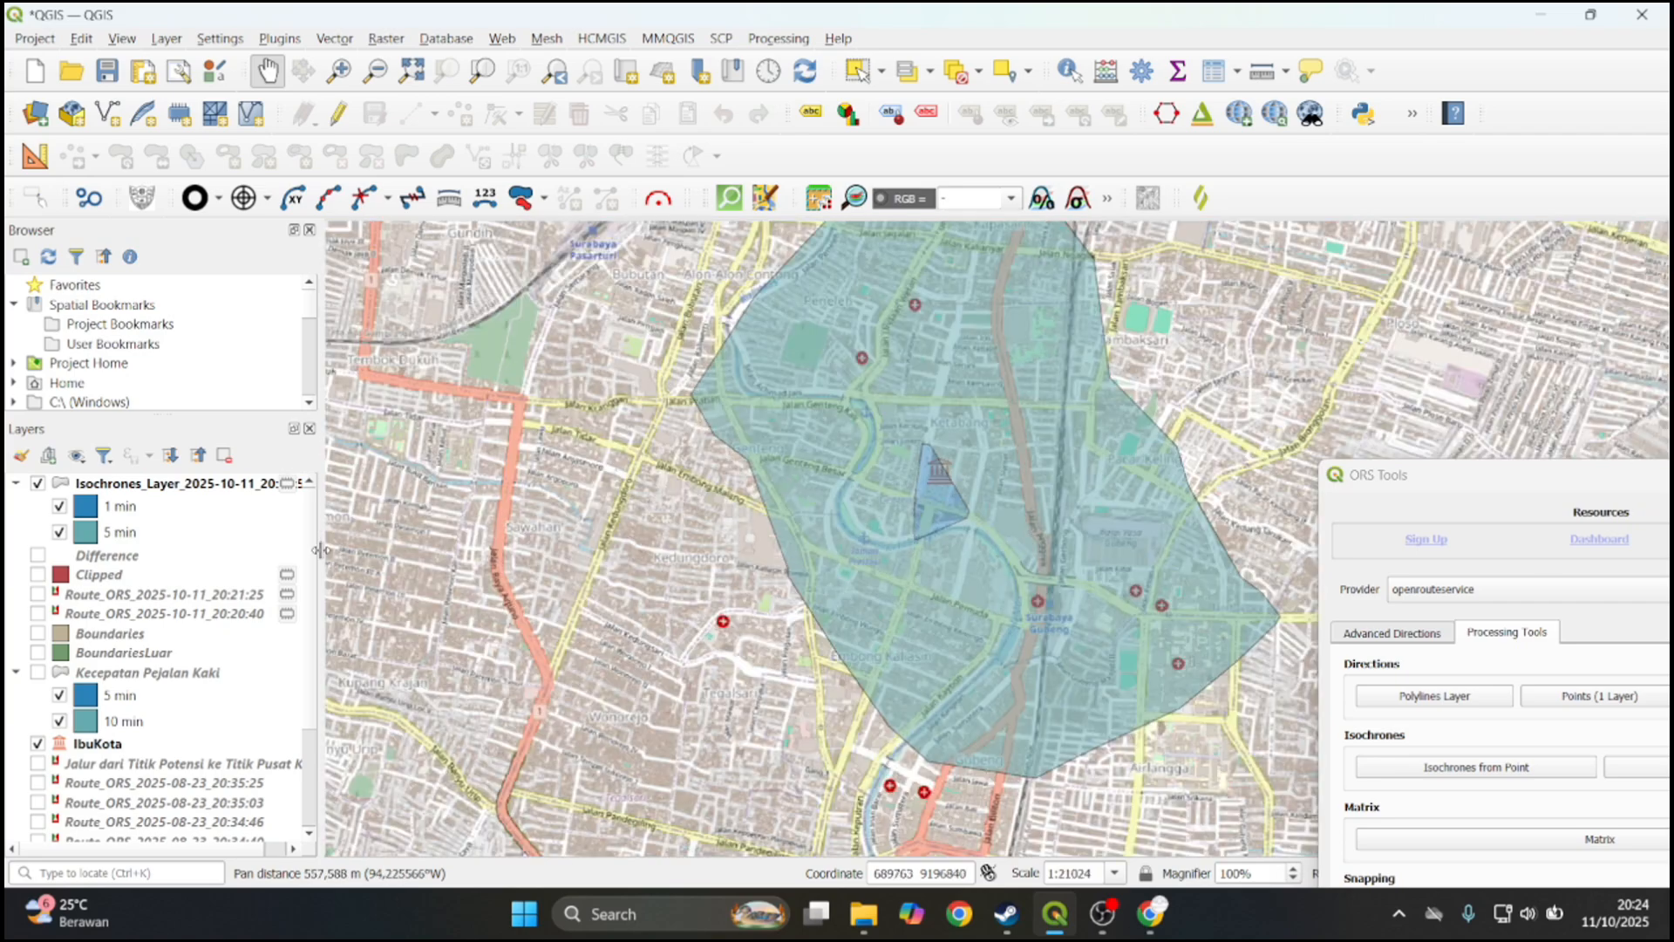
Hide the 1 min and 5 min isochrones and show both Route_ORS_2025-10-11 layers
{"action": "left_click", "coordinate": [59, 505]}
{"action": "left_click", "coordinate": [60, 532]}
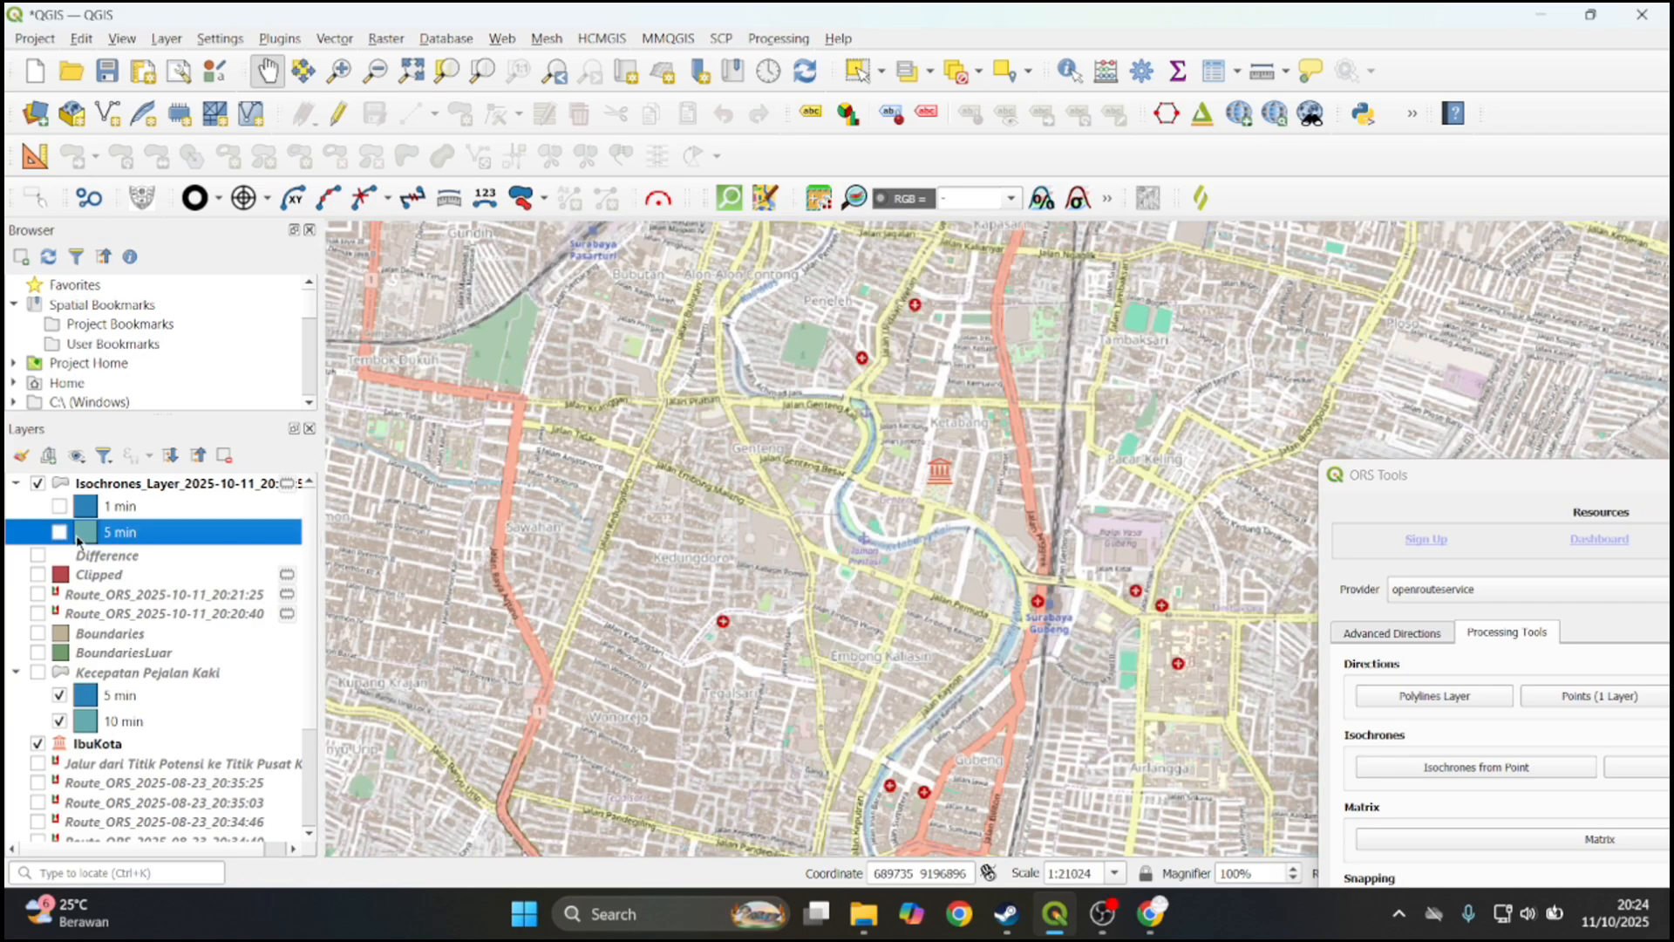
{"action": "scroll", "coordinate": [58, 537], "scroll_direction": "down", "scroll_amount": 1}
{"action": "left_click", "coordinate": [37, 545]}
{"action": "left_click", "coordinate": [48, 566]}
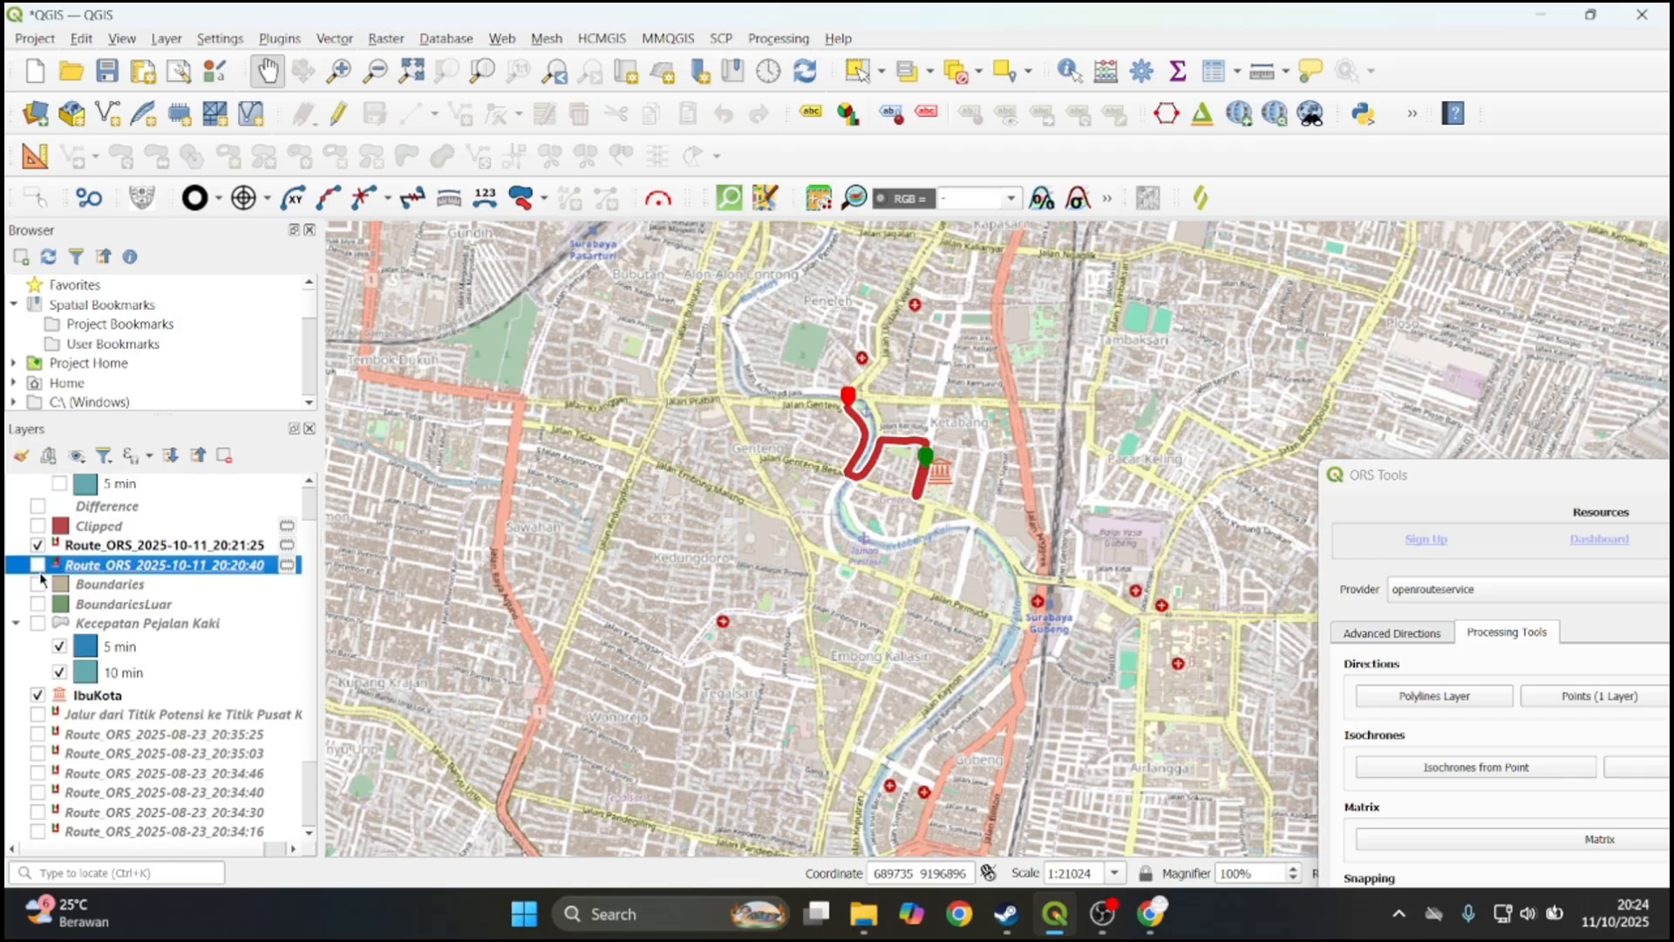
{"action": "left_click", "coordinate": [38, 566]}
Compare the two routes along the river and hide the driving route Route_ORS_2025-10-11_20:21:25
{"action": "scroll", "coordinate": [748, 488], "scroll_direction": "up", "scroll_amount": 2}
{"action": "left_click_drag", "start_coordinate": [748, 488], "coordinate": [334, 642]}
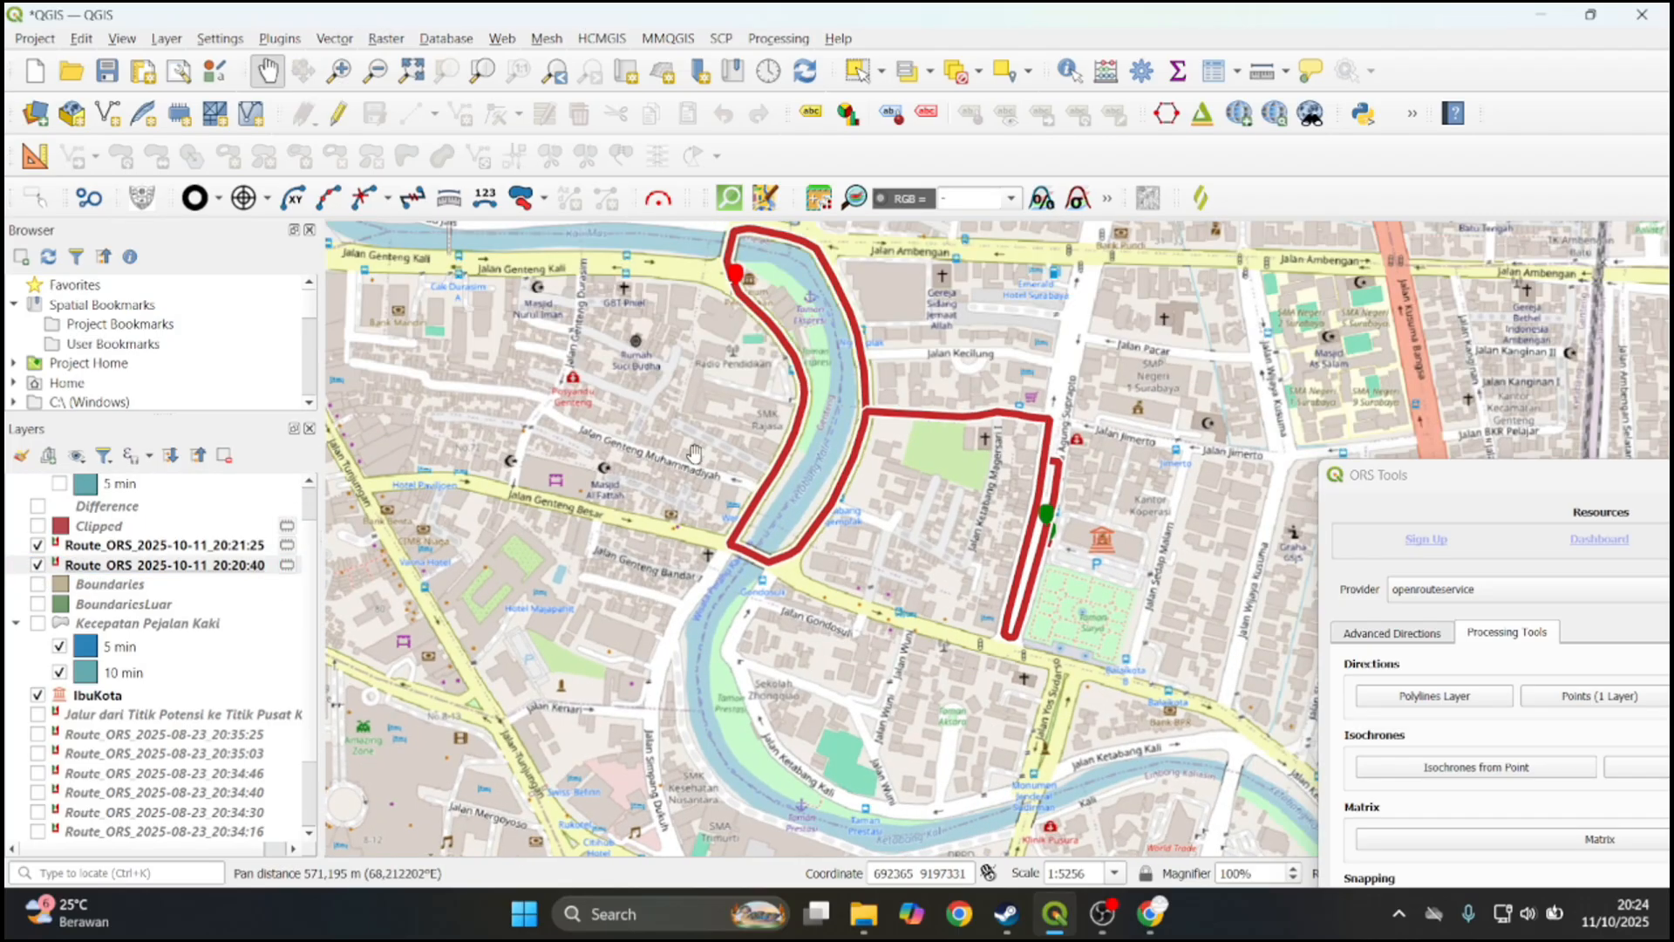
{"action": "left_click_drag", "start_coordinate": [636, 484], "coordinate": [383, 541]}
{"action": "left_click", "coordinate": [37, 545]}
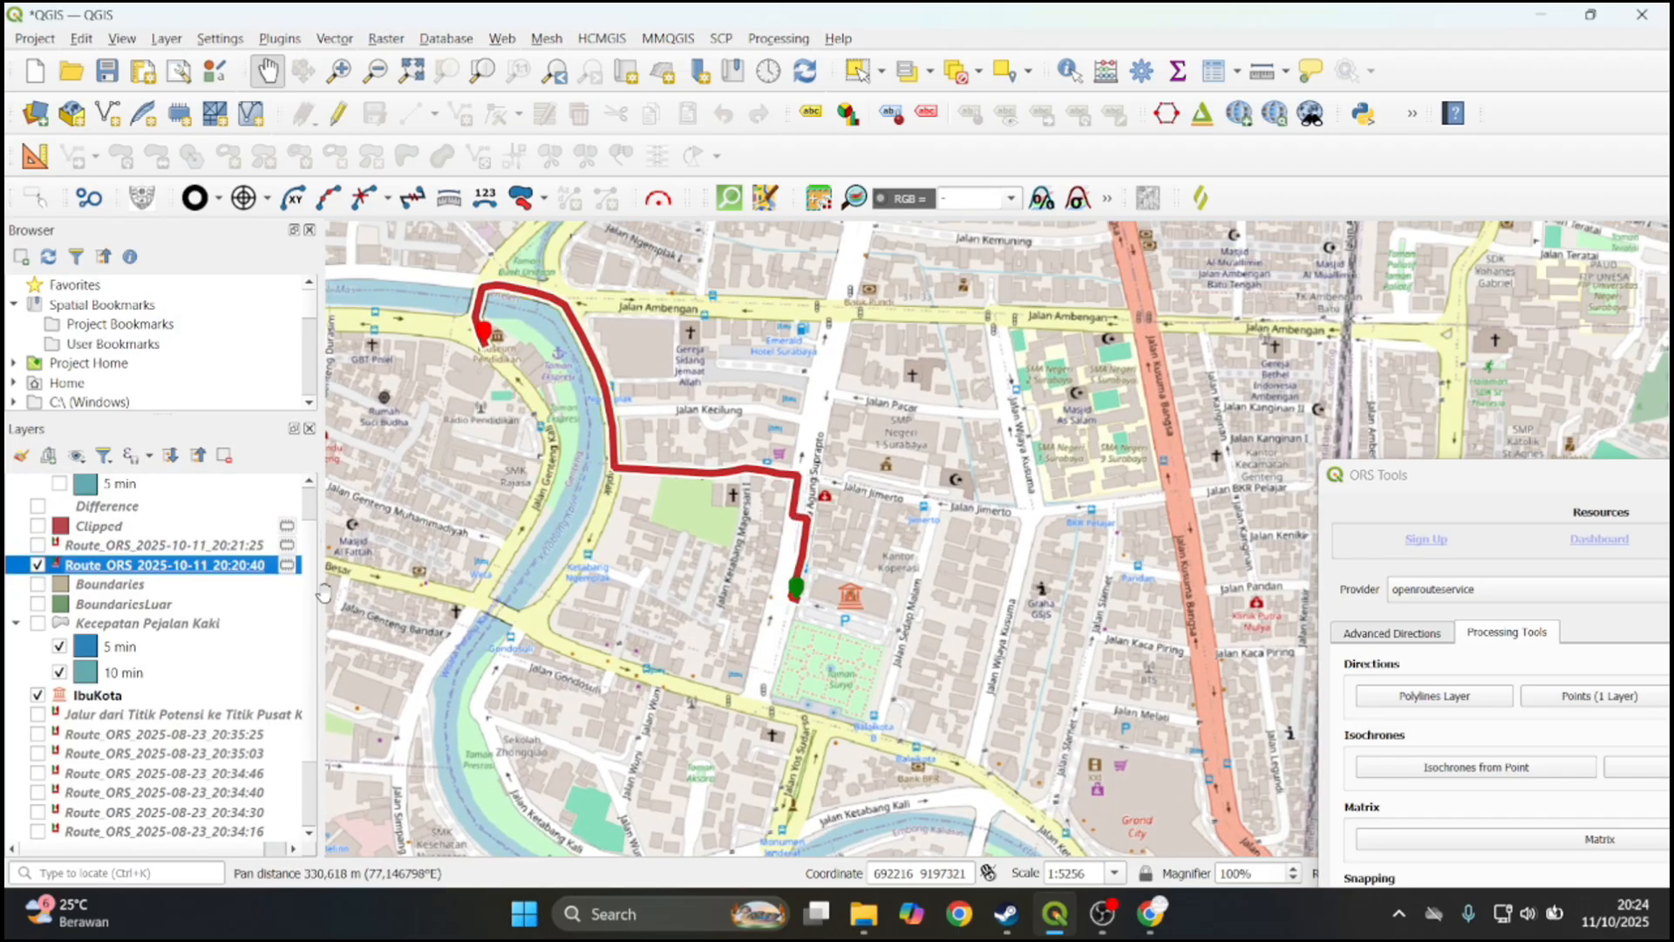
Open the attribute table of the walking route Route_ORS_2025-10-11_20:20:40 to check its distance and duration
{"action": "right_click", "coordinate": [74, 569]}
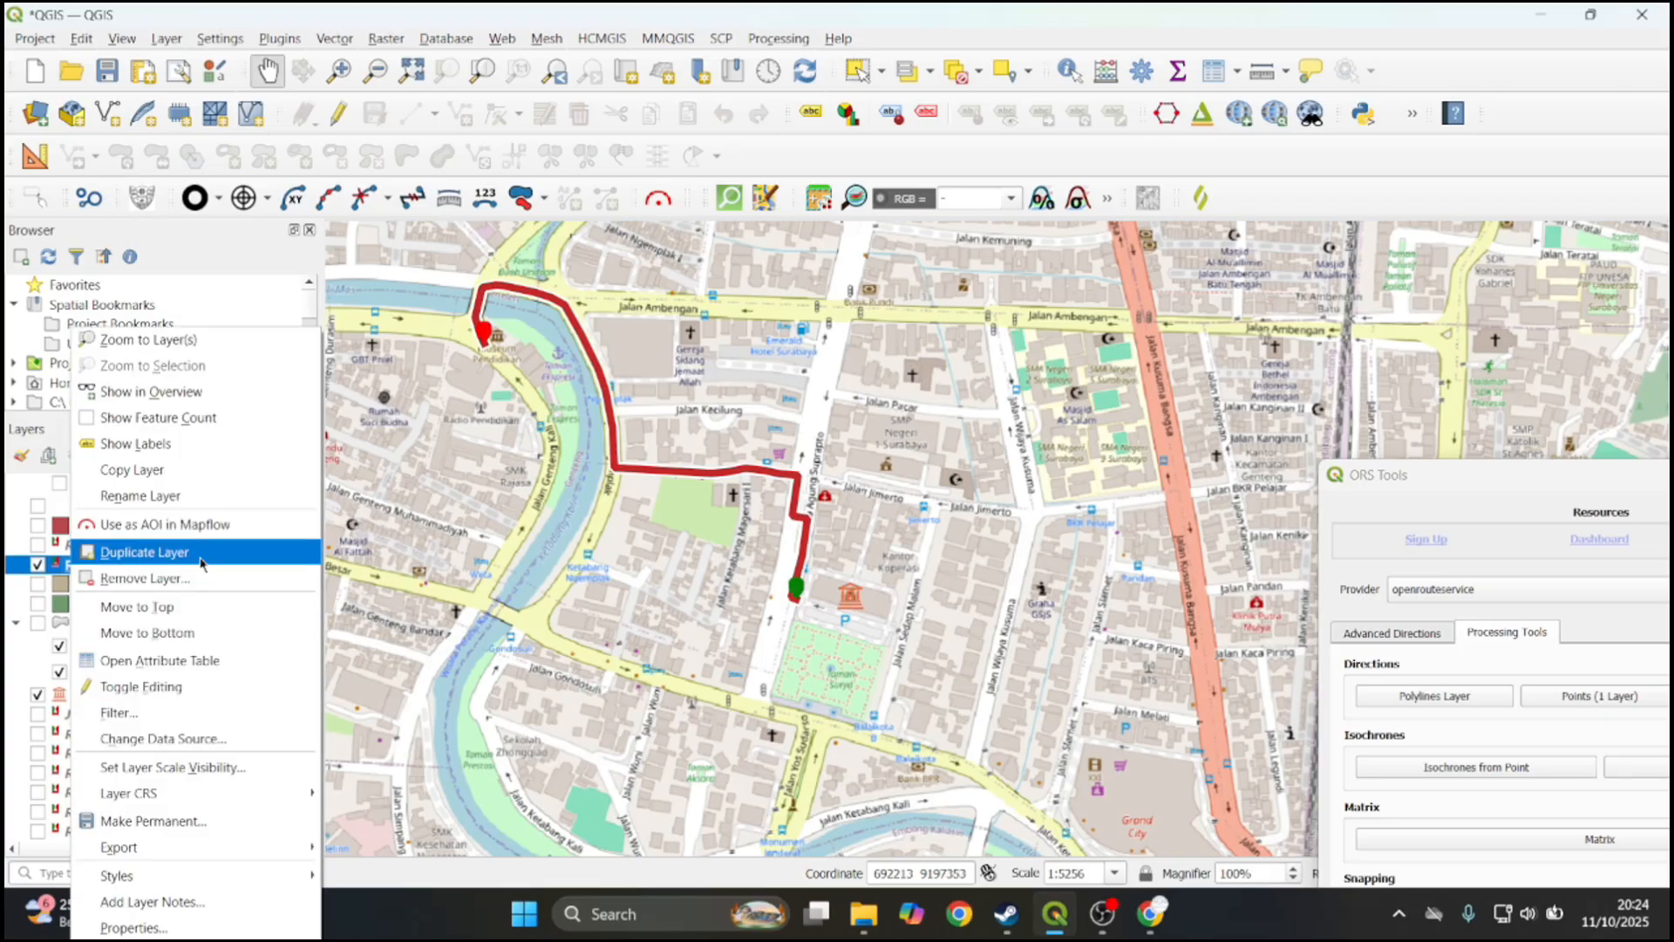
{"action": "left_click", "coordinate": [651, 581]}
{"action": "right_click", "coordinate": [131, 568]}
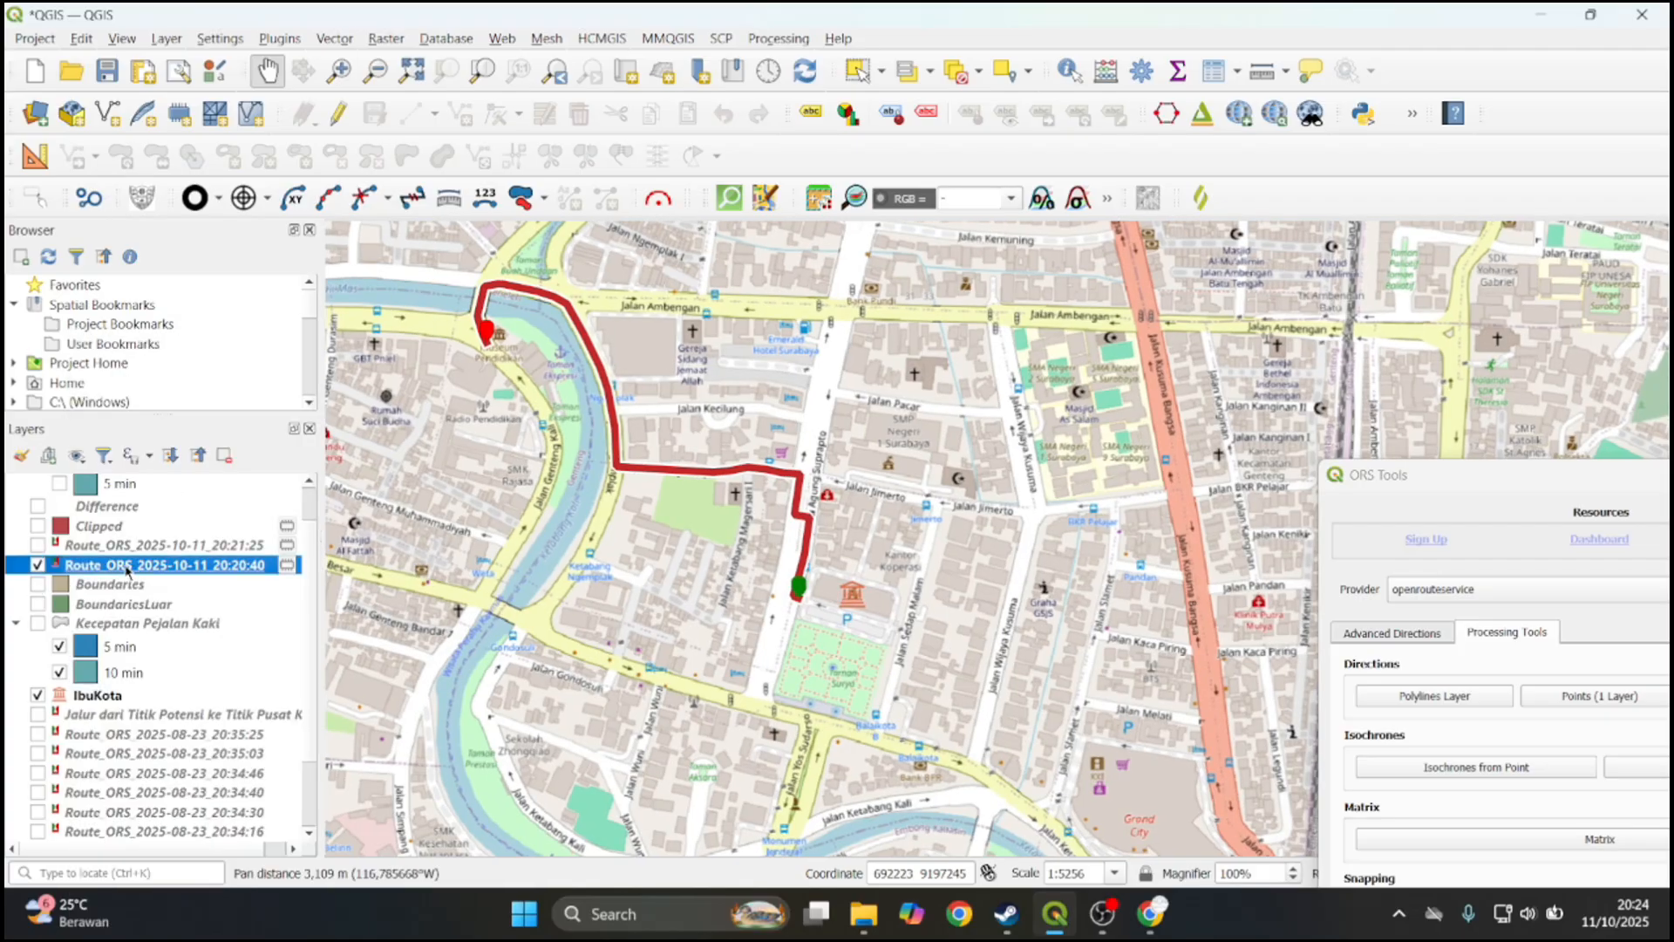
{"action": "left_click", "coordinate": [227, 339]}
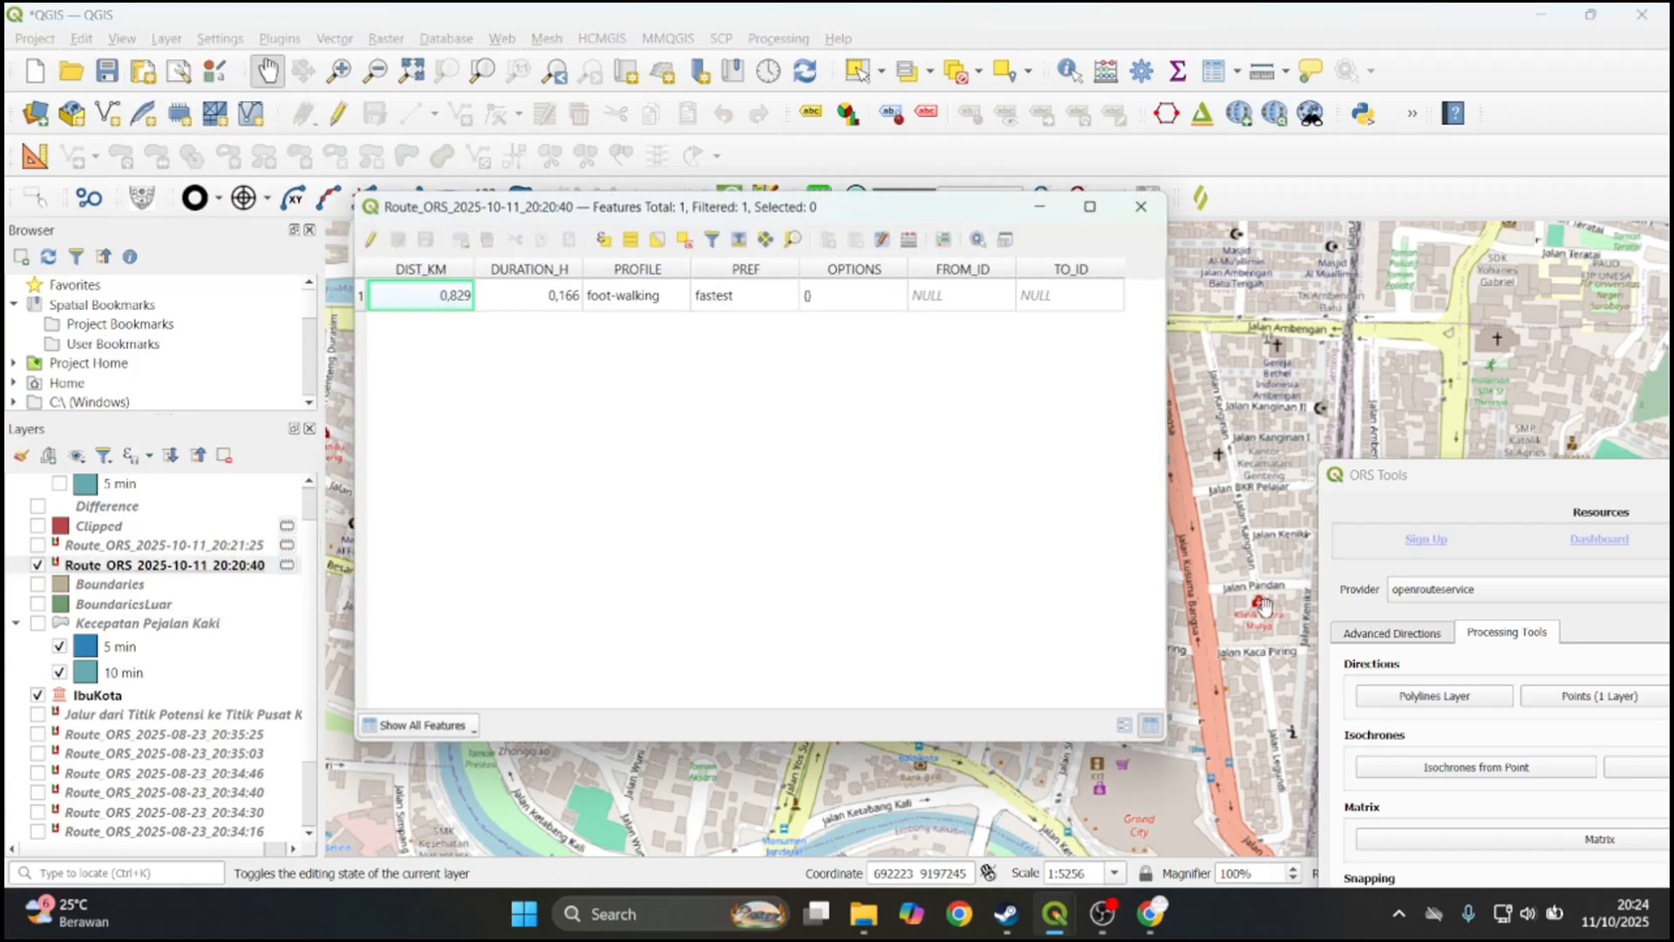
Check the walking route's DURATION_H value in its attribute table, then close the table
{"action": "left_click_drag", "start_coordinate": [616, 209], "coordinate": [982, 132]}
{"action": "left_click", "coordinate": [1168, 269]}
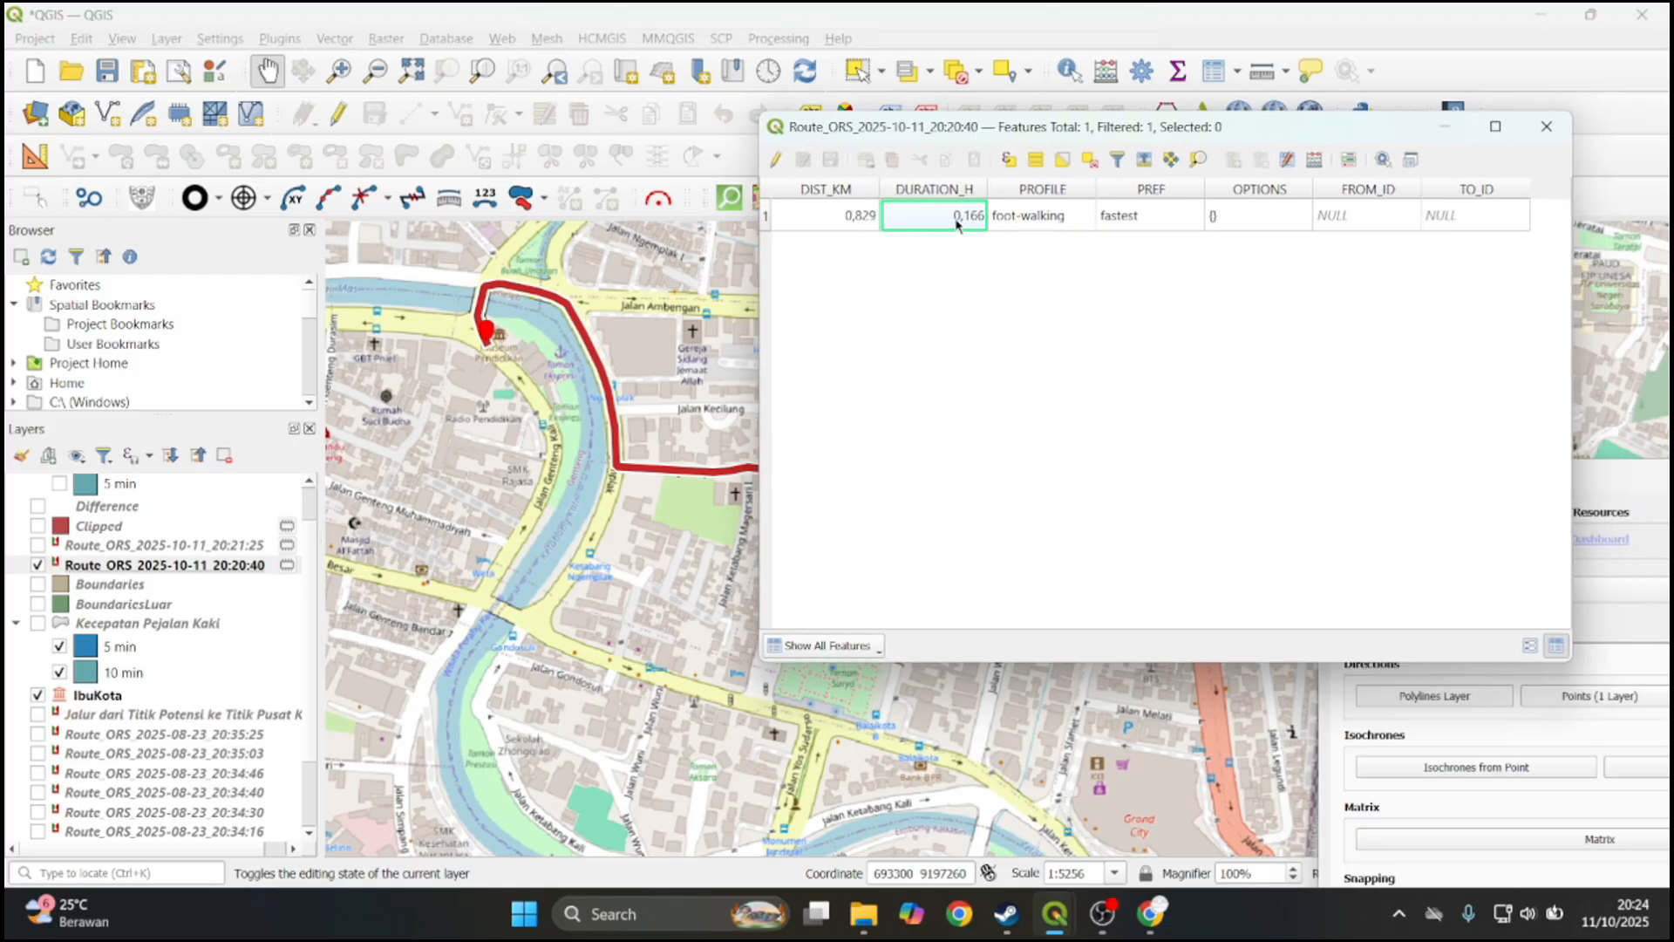
{"action": "left_click", "coordinate": [1547, 127]}
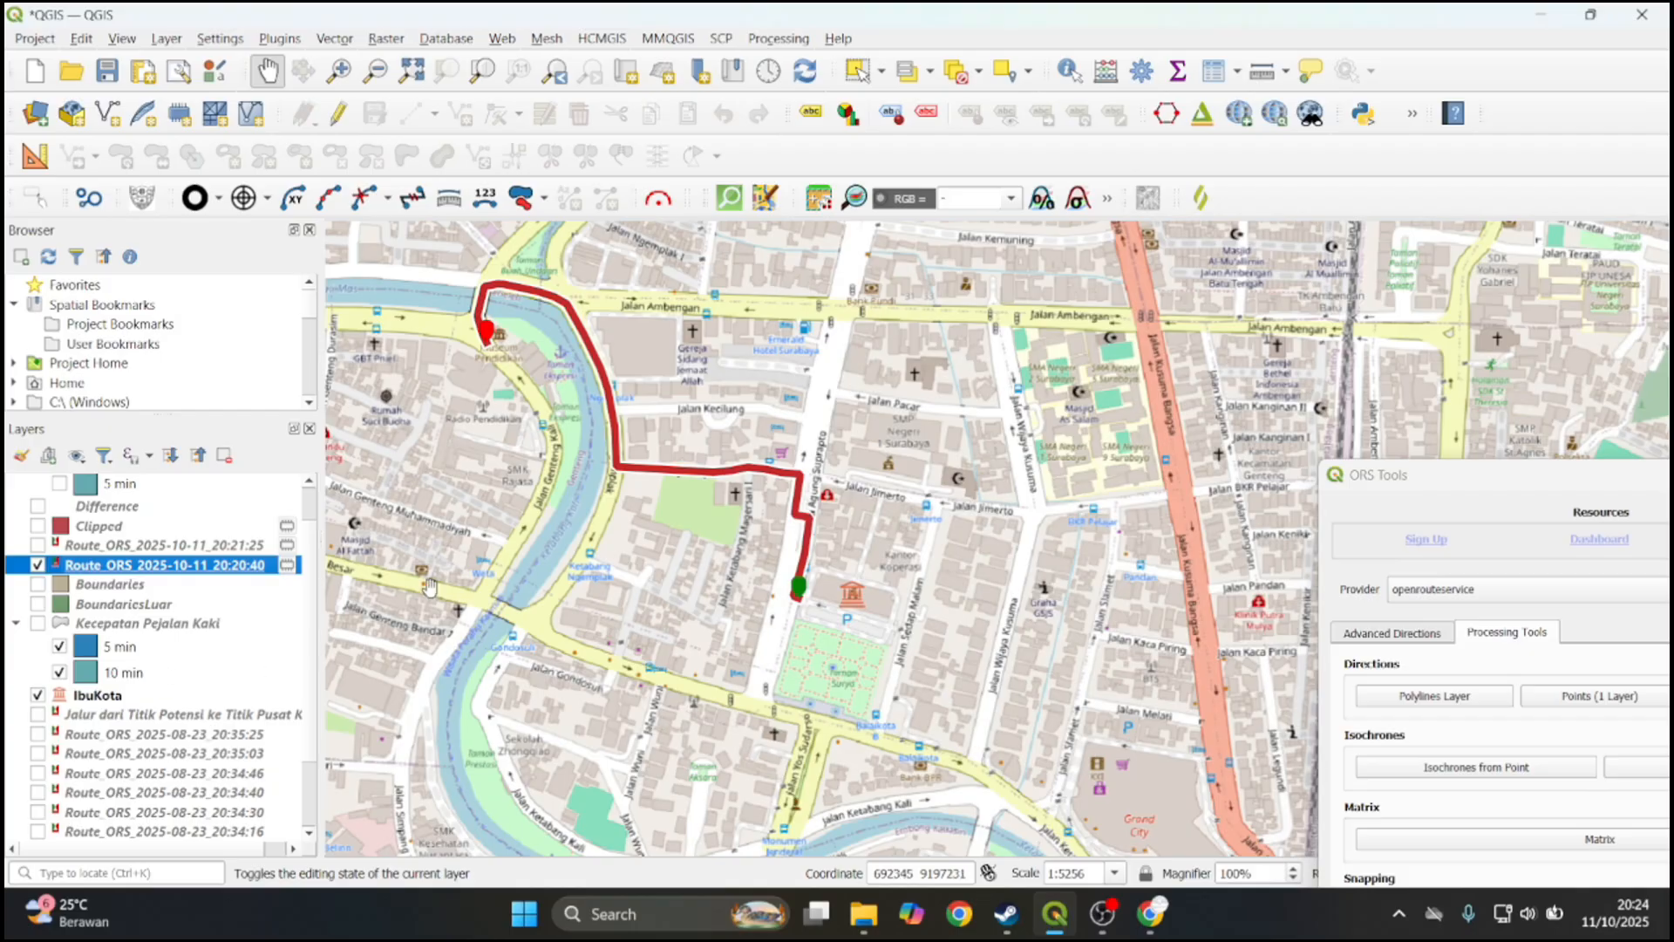
Close the ORS Tools window and show the 1 min and 5 min isochrones again together with the walking route
{"action": "left_click_drag", "start_coordinate": [610, 597], "coordinate": [540, 545]}
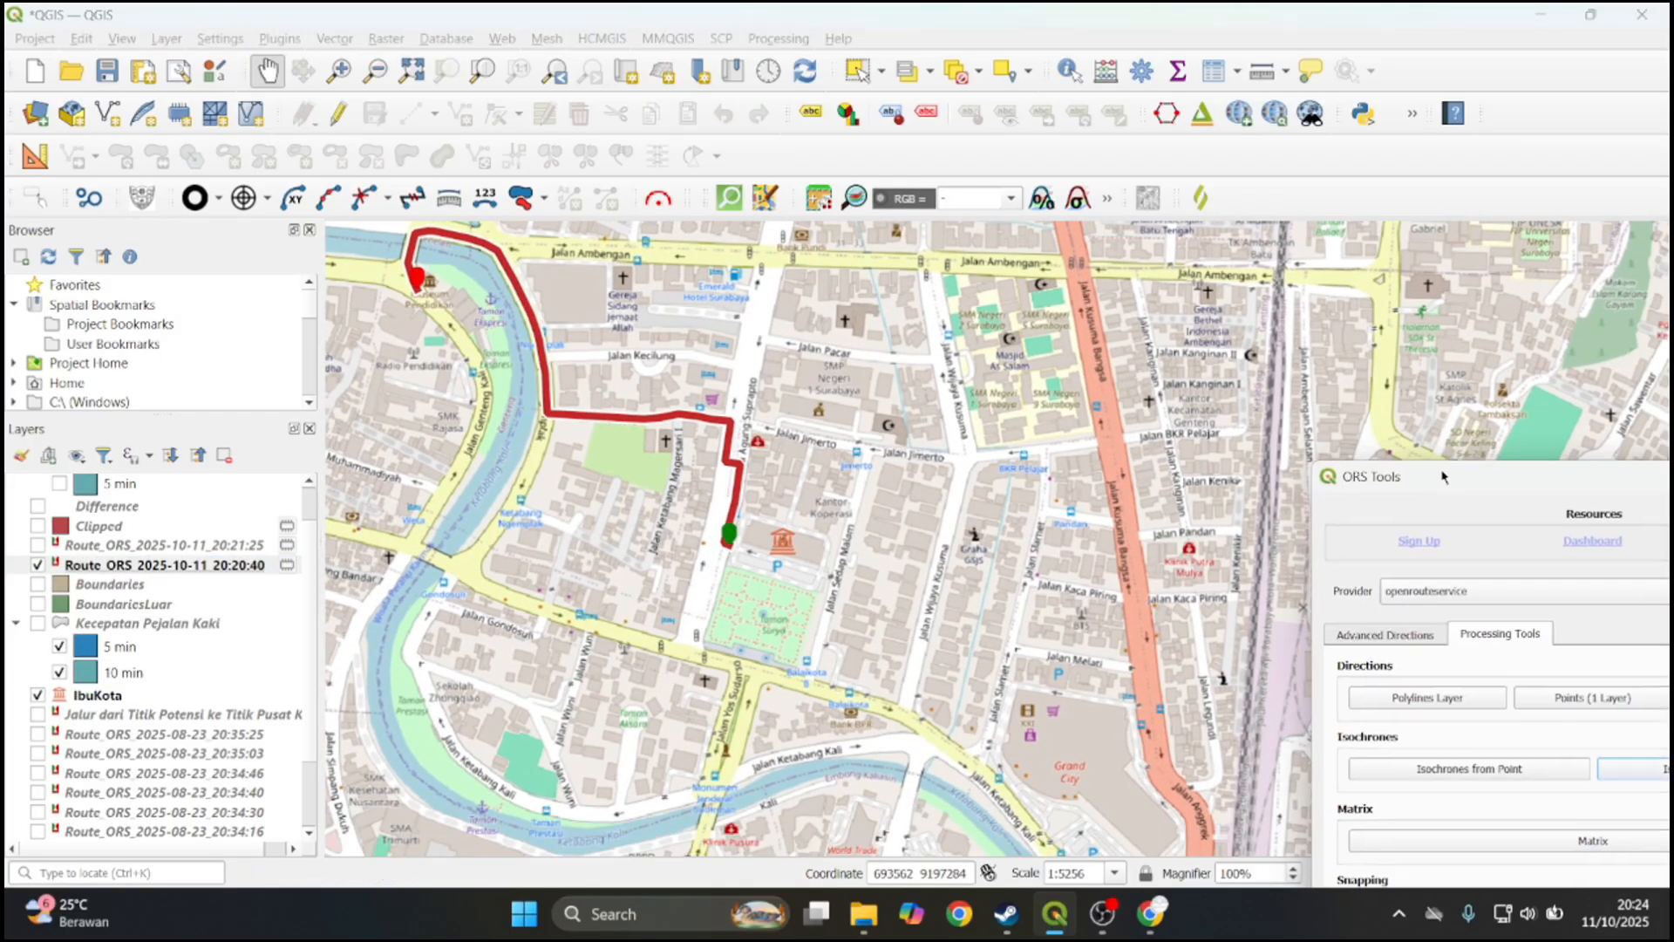
{"action": "left_click_drag", "start_coordinate": [1448, 475], "coordinate": [1087, 184]}
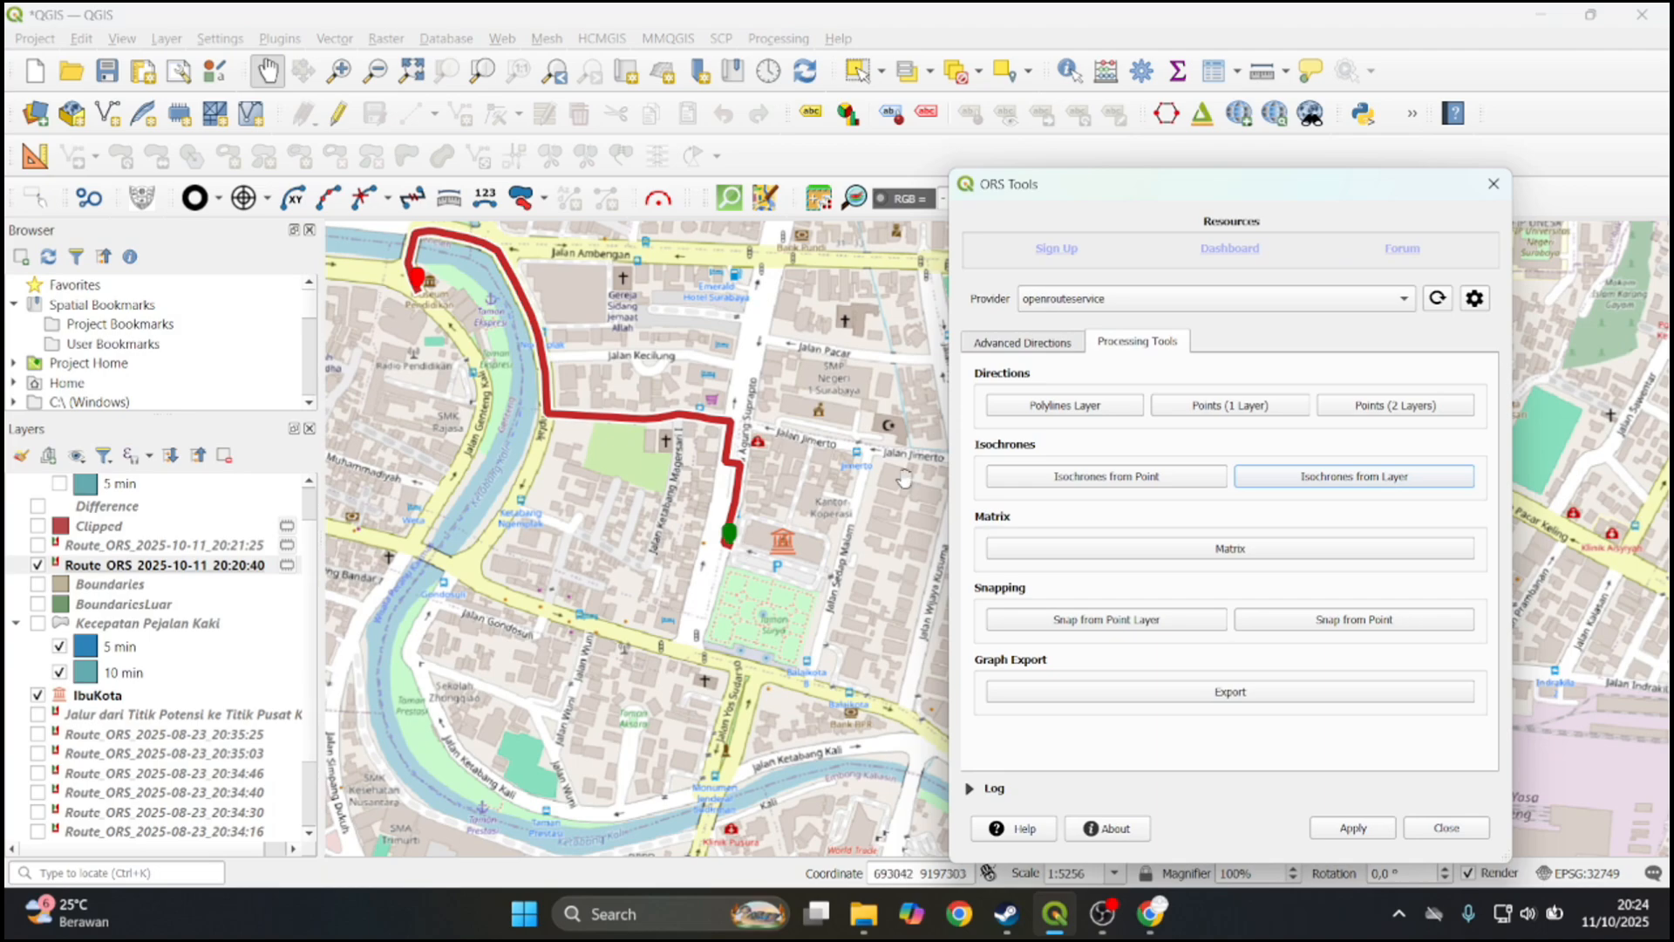
{"action": "left_click", "coordinate": [1434, 835]}
{"action": "scroll", "coordinate": [671, 553], "scroll_direction": "down", "scroll_amount": 1}
{"action": "left_click_drag", "start_coordinate": [795, 570], "coordinate": [807, 576]}
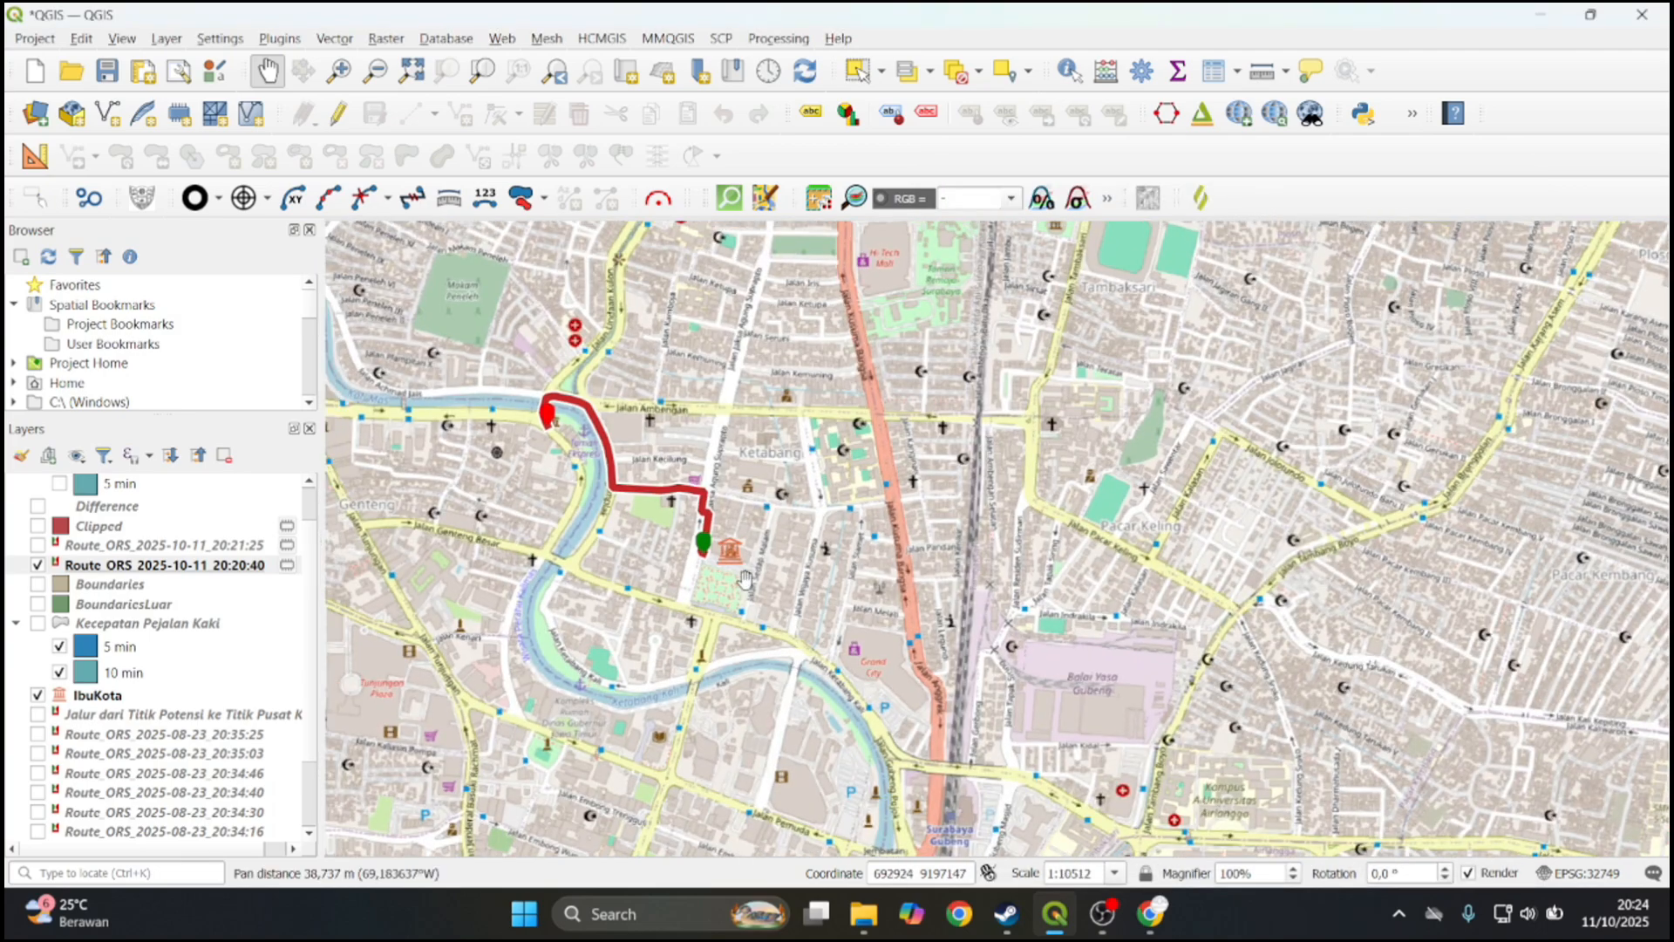
{"action": "scroll", "coordinate": [88, 573], "scroll_direction": "up", "scroll_amount": 1}
{"action": "left_click", "coordinate": [60, 505]}
{"action": "left_click", "coordinate": [131, 531]}
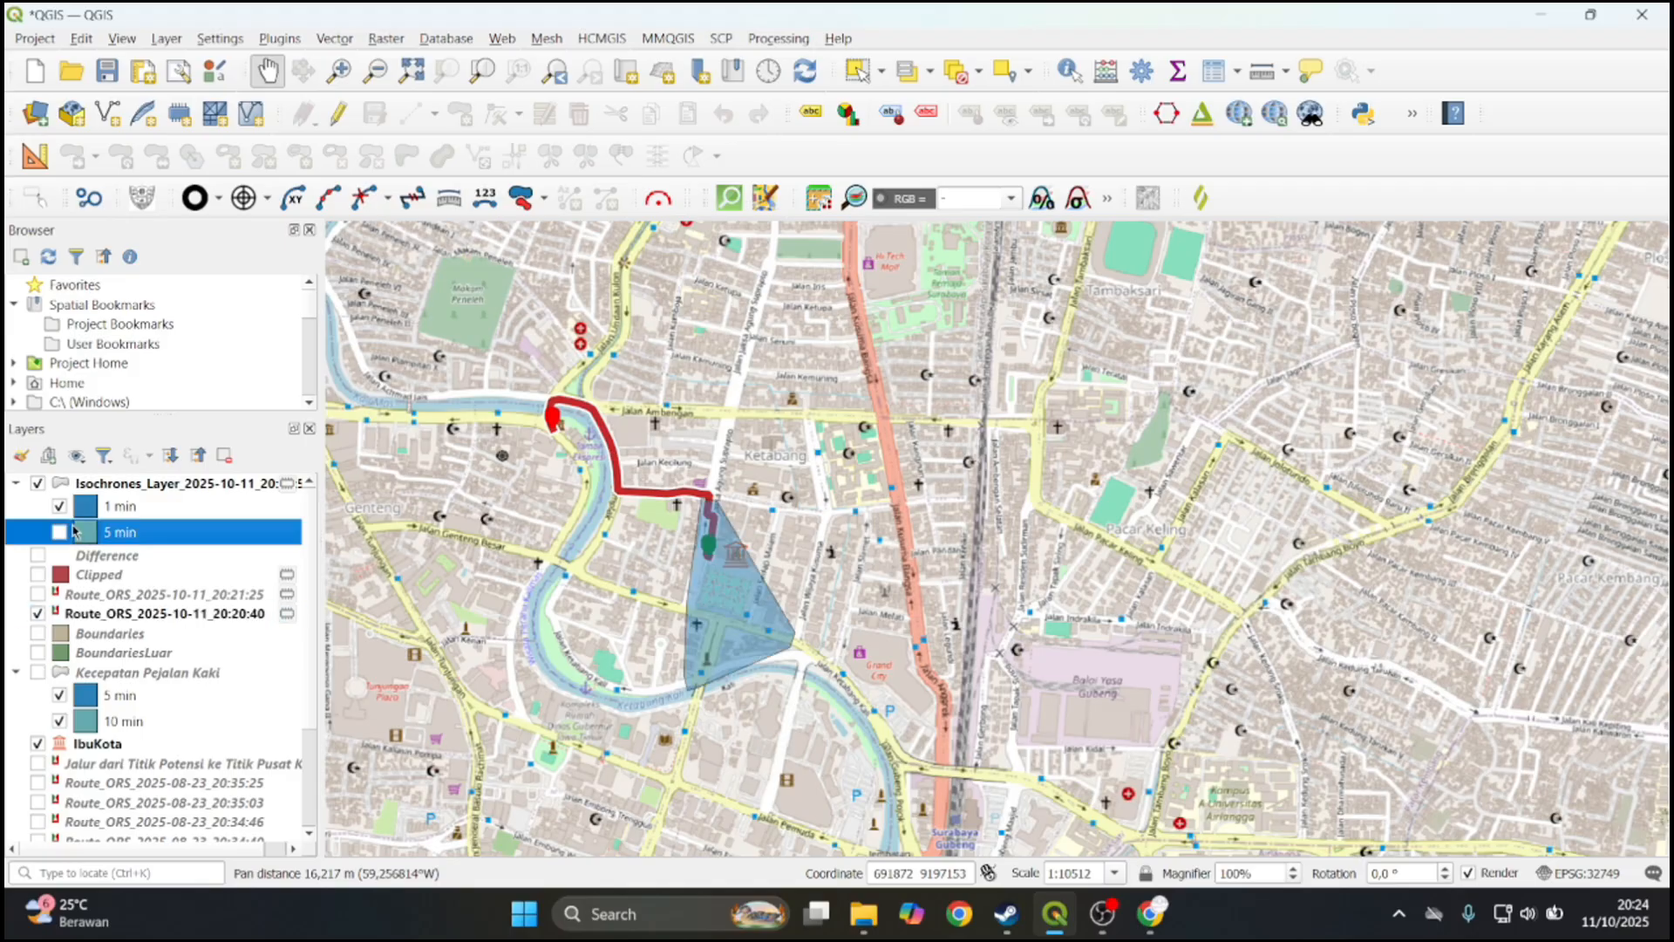
{"action": "left_click", "coordinate": [62, 531]}
Open the isochrone layer's attribute table, examine the AA_MINS values of both polygons, and close the table
{"action": "right_click", "coordinate": [103, 507]}
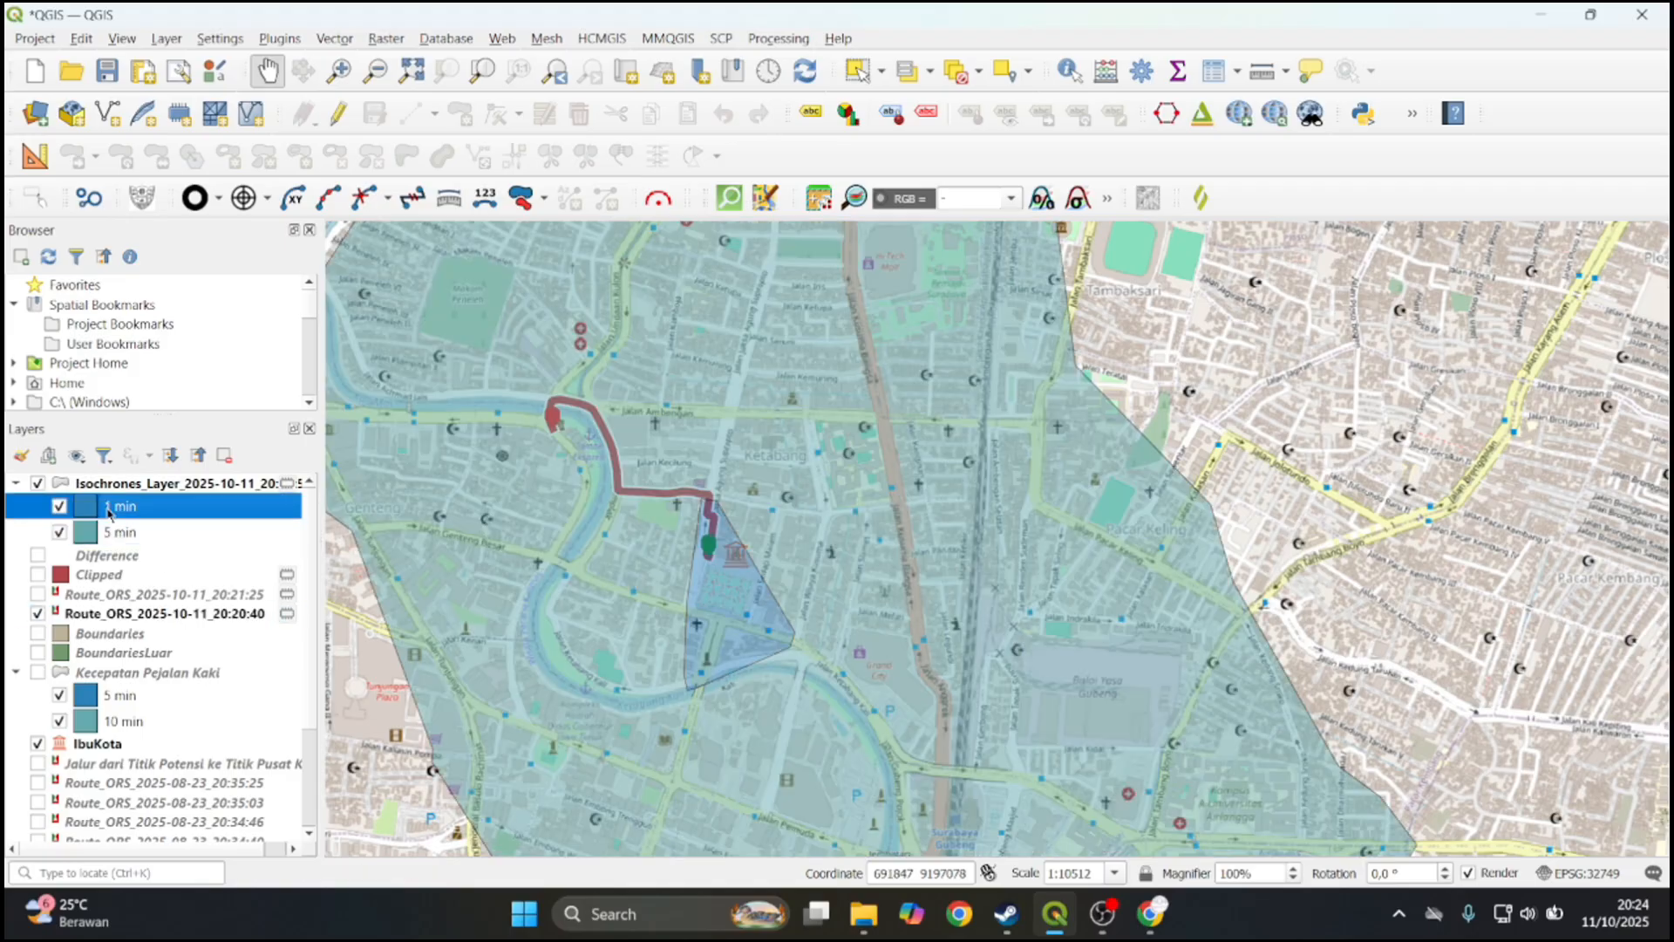
{"action": "left_click", "coordinate": [251, 541]}
{"action": "right_click", "coordinate": [116, 484]}
{"action": "left_click", "coordinate": [255, 312]}
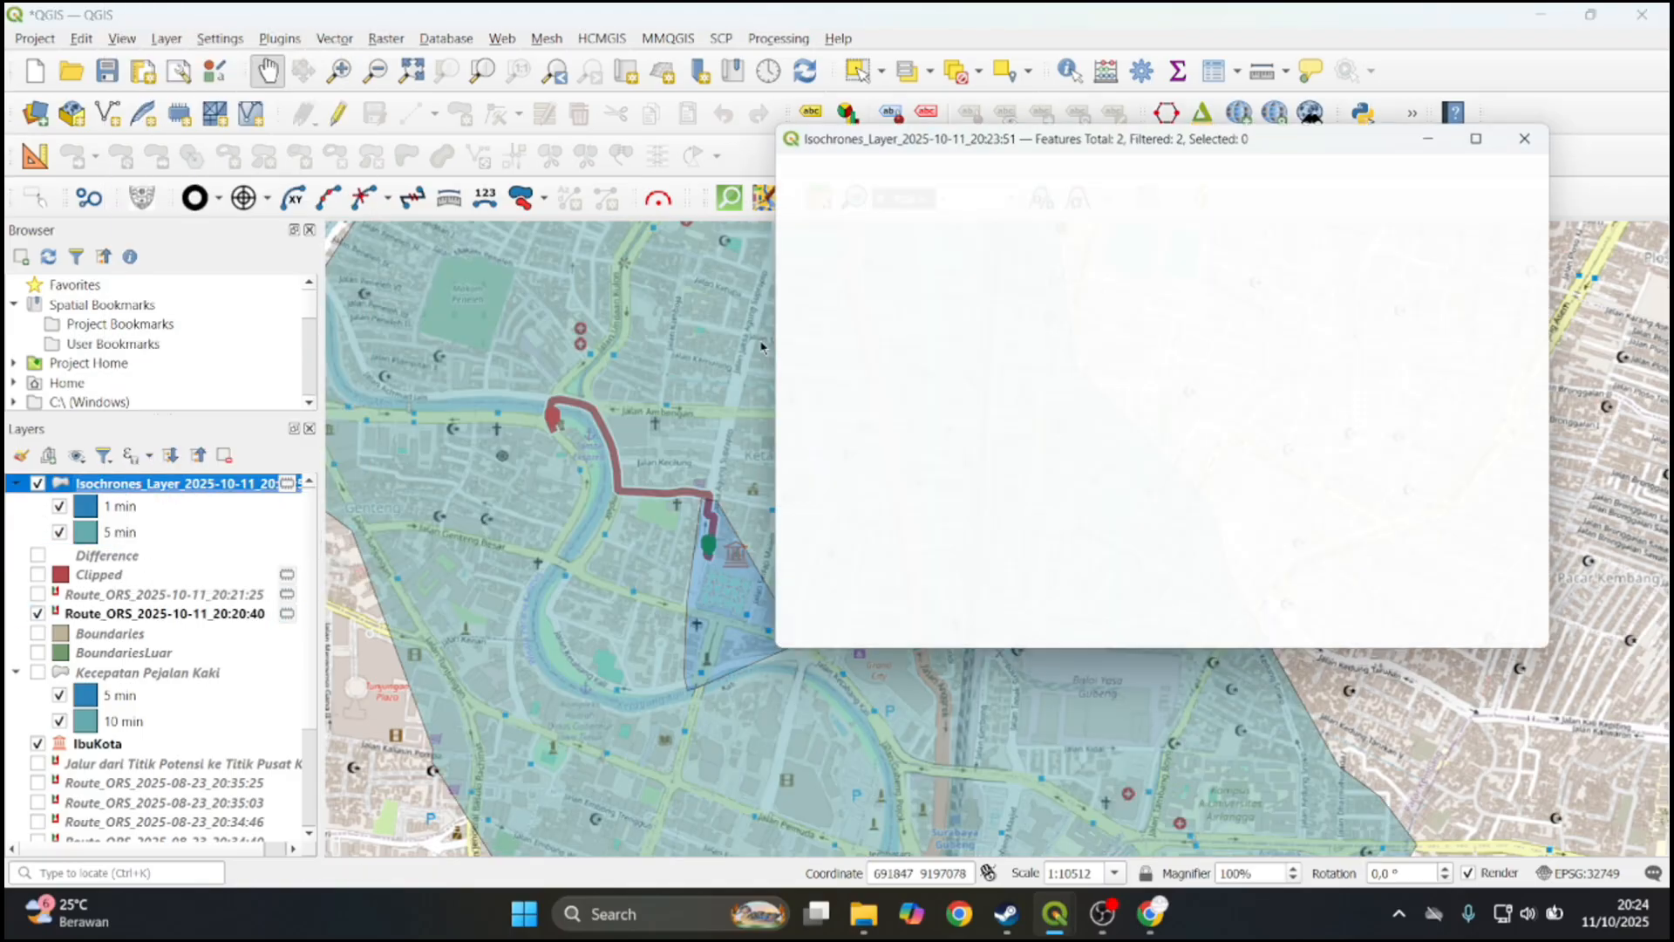
{"action": "left_click", "coordinate": [1060, 247]}
{"action": "left_click", "coordinate": [1167, 231]}
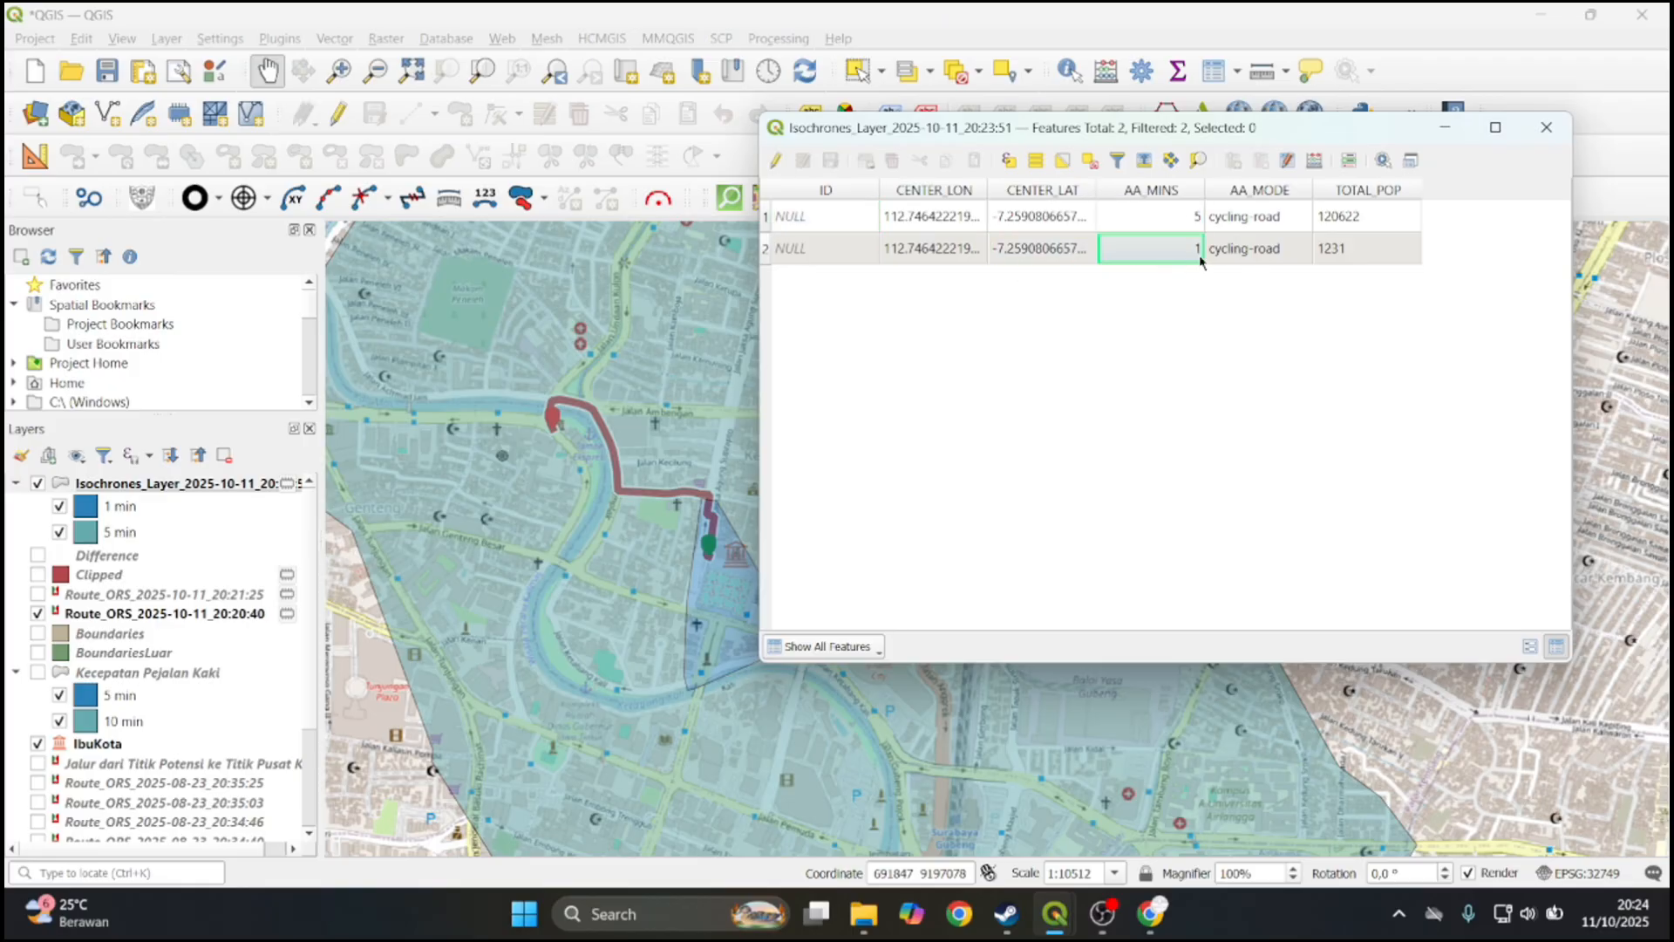
{"action": "left_click", "coordinate": [1171, 251]}
{"action": "left_click", "coordinate": [1546, 127]}
{"action": "left_click_drag", "start_coordinate": [755, 566], "coordinate": [819, 484]}
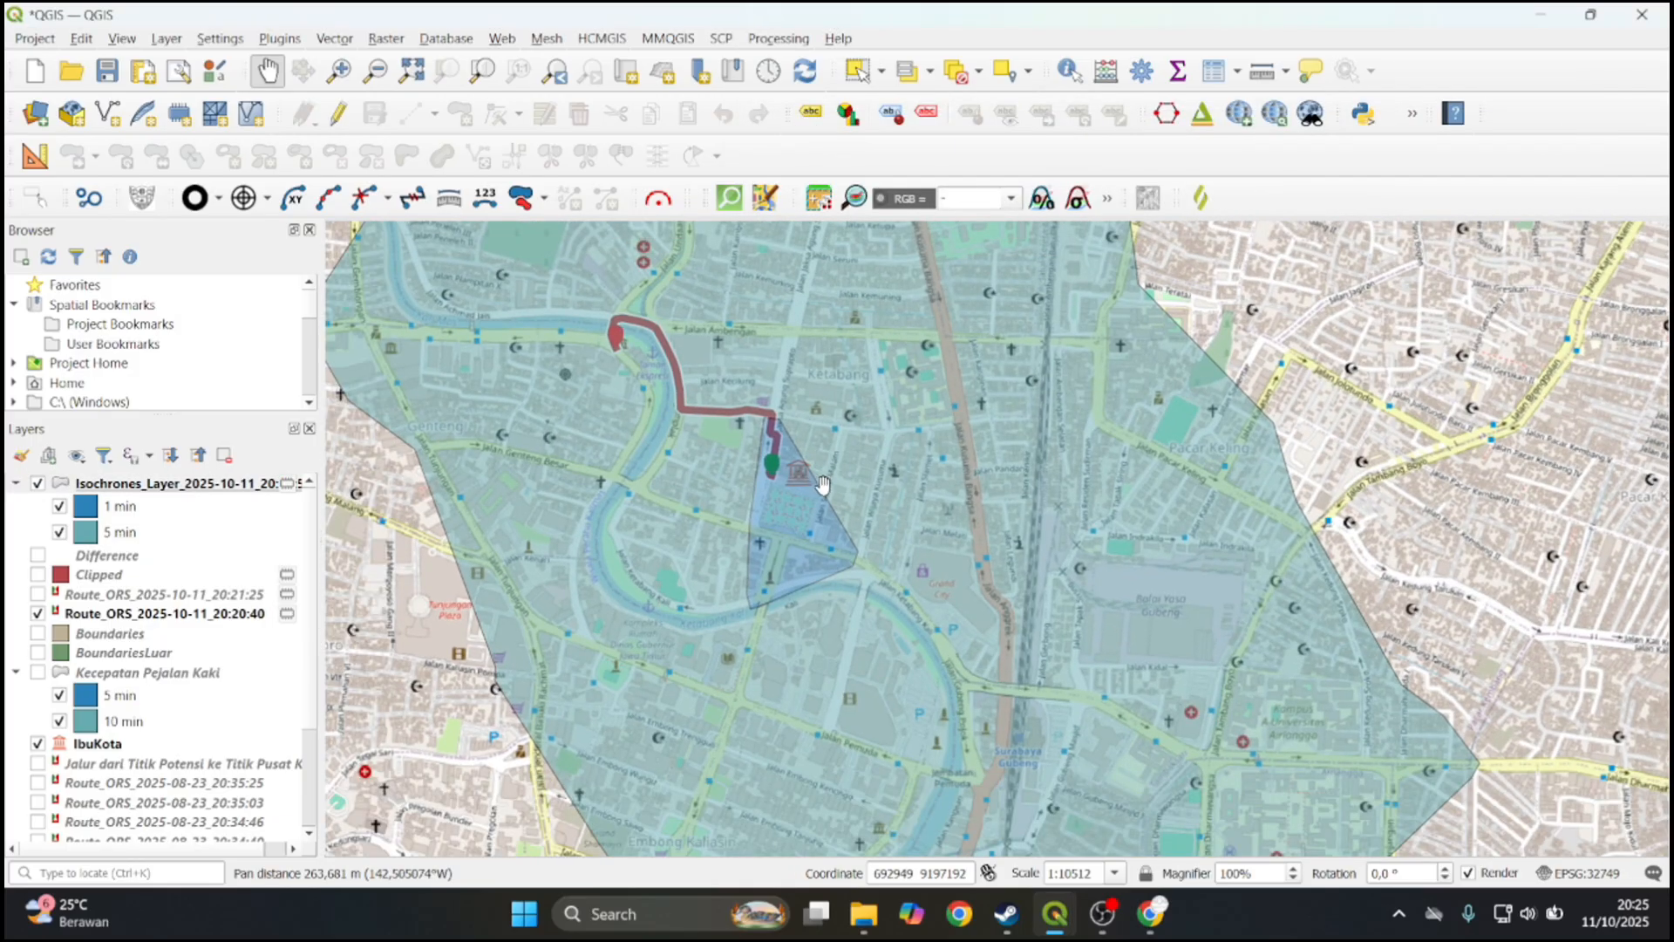
Start a new Isochrones from Layer calculation with the dimension set to distance and the ranges set to 1, 5
{"action": "left_click", "coordinate": [1163, 118]}
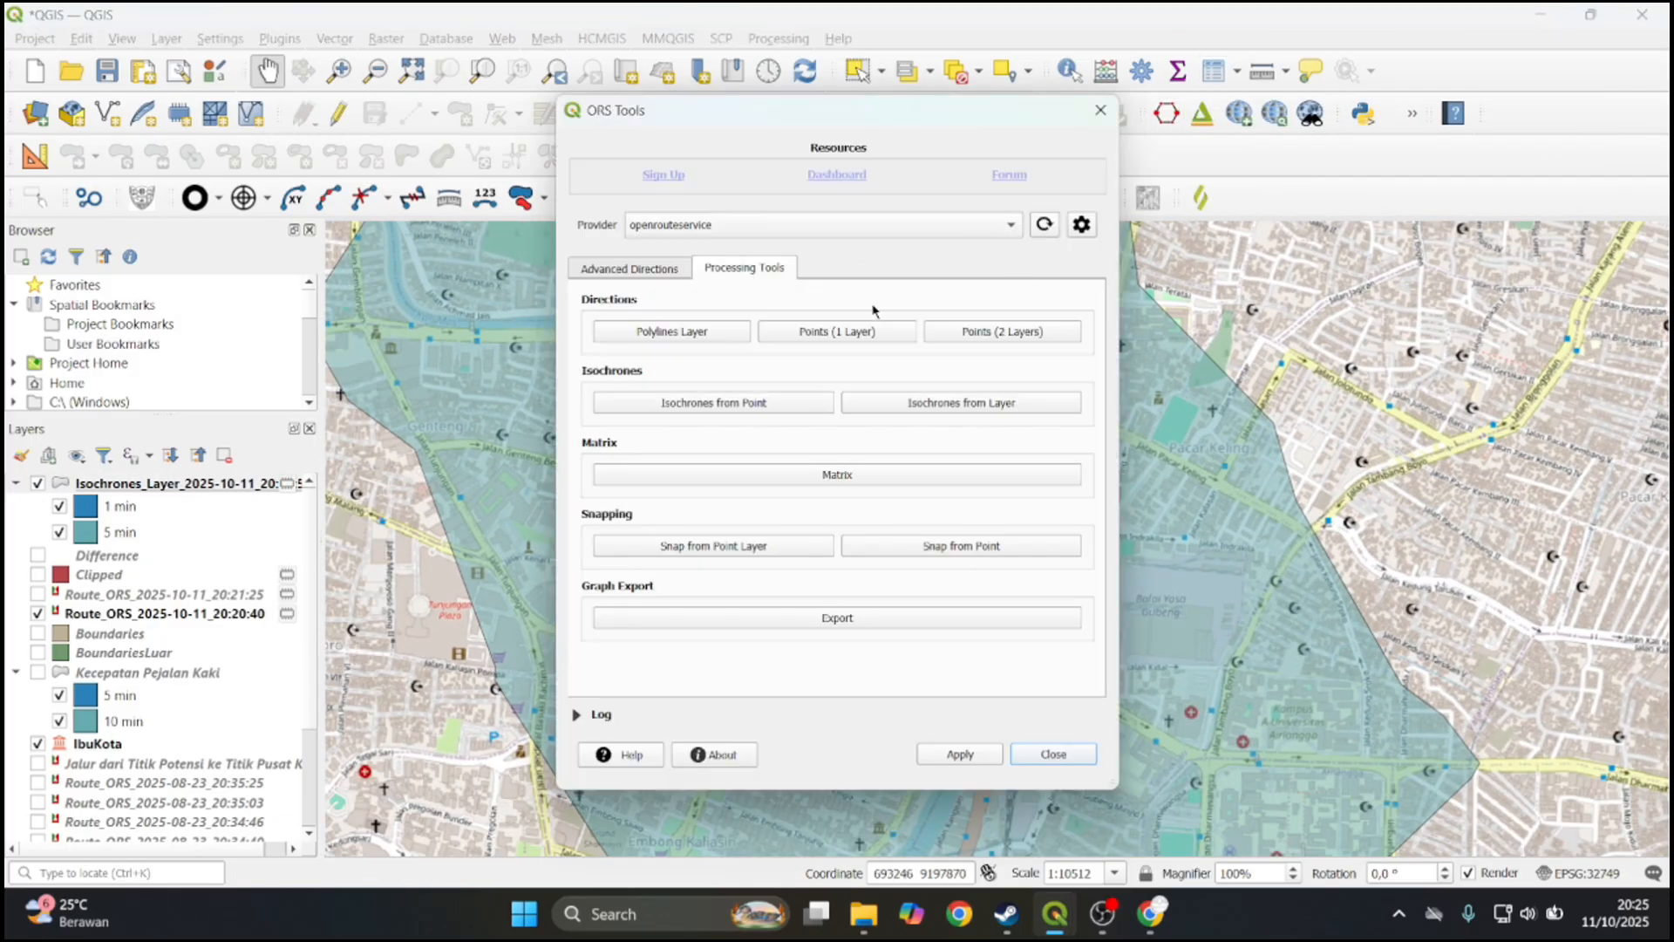
{"action": "left_click", "coordinate": [924, 403]}
{"action": "left_click", "coordinate": [266, 218]}
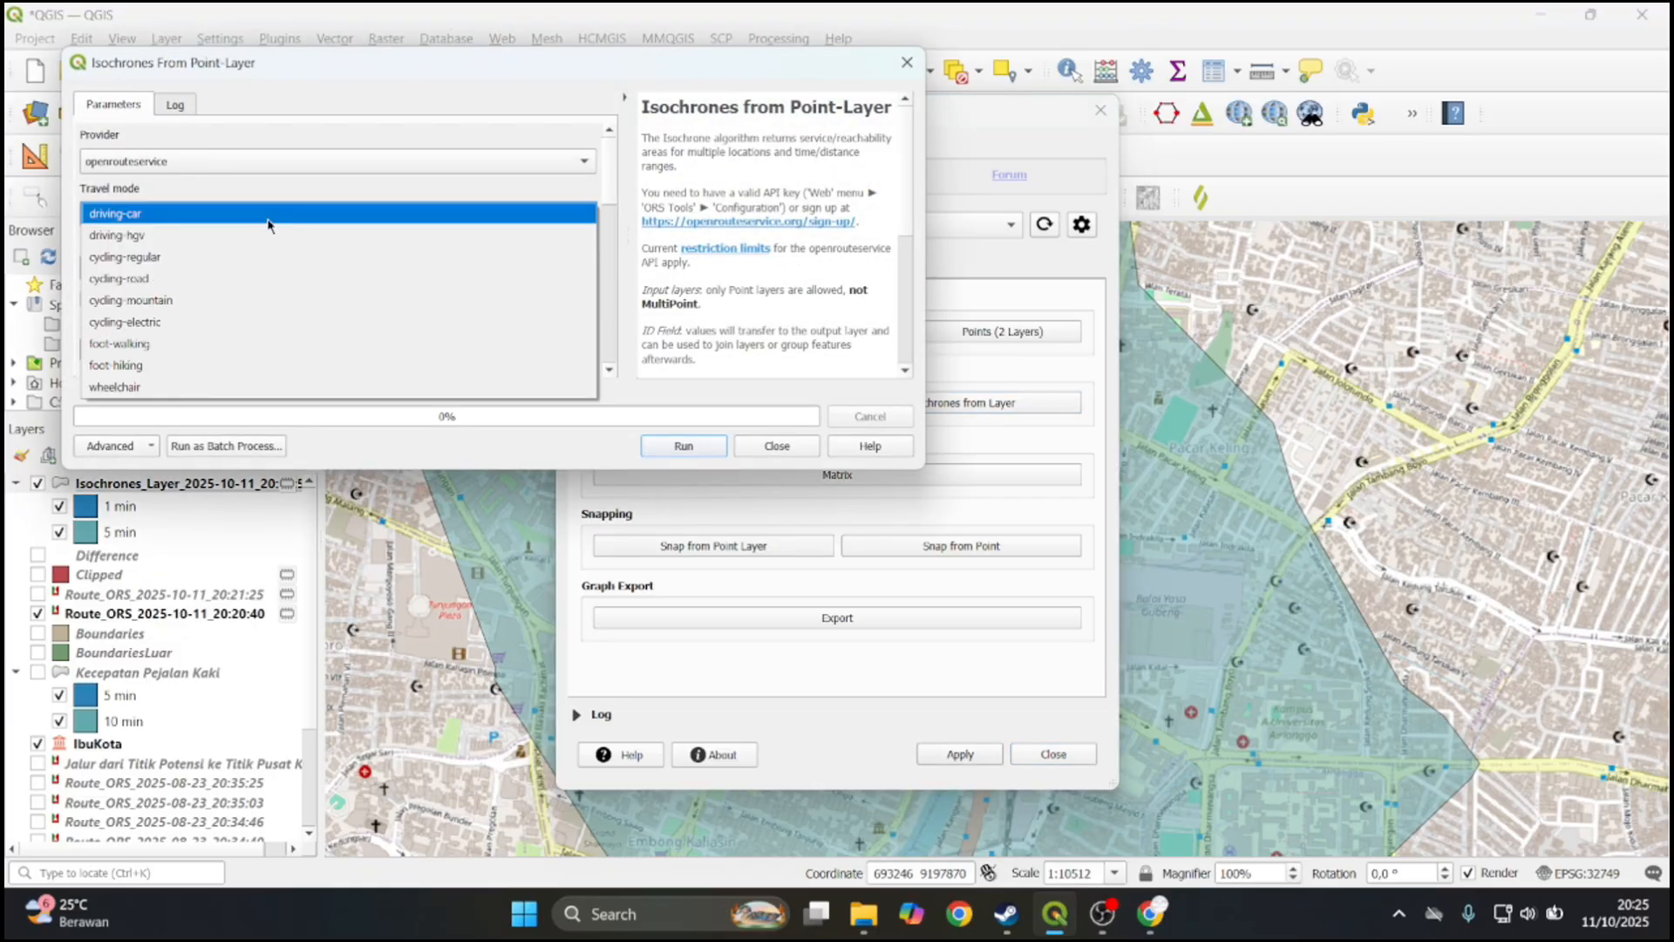
{"action": "left_click", "coordinate": [254, 225]}
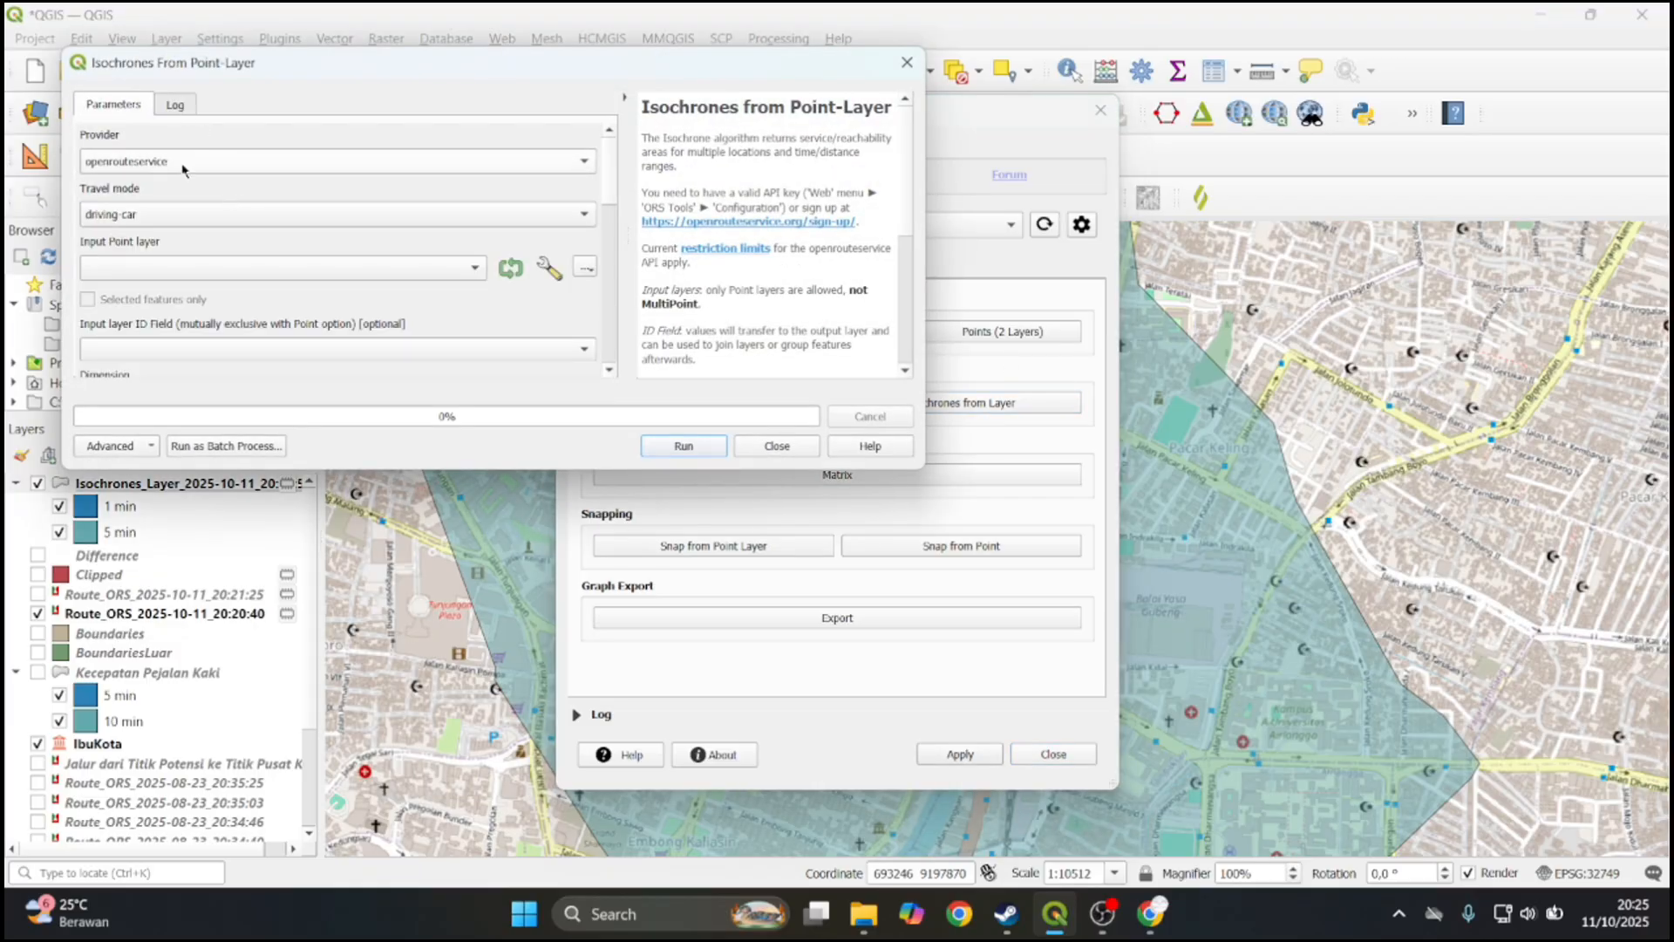
{"action": "scroll", "coordinate": [203, 288], "scroll_direction": "down", "scroll_amount": 3}
{"action": "left_click", "coordinate": [175, 293]}
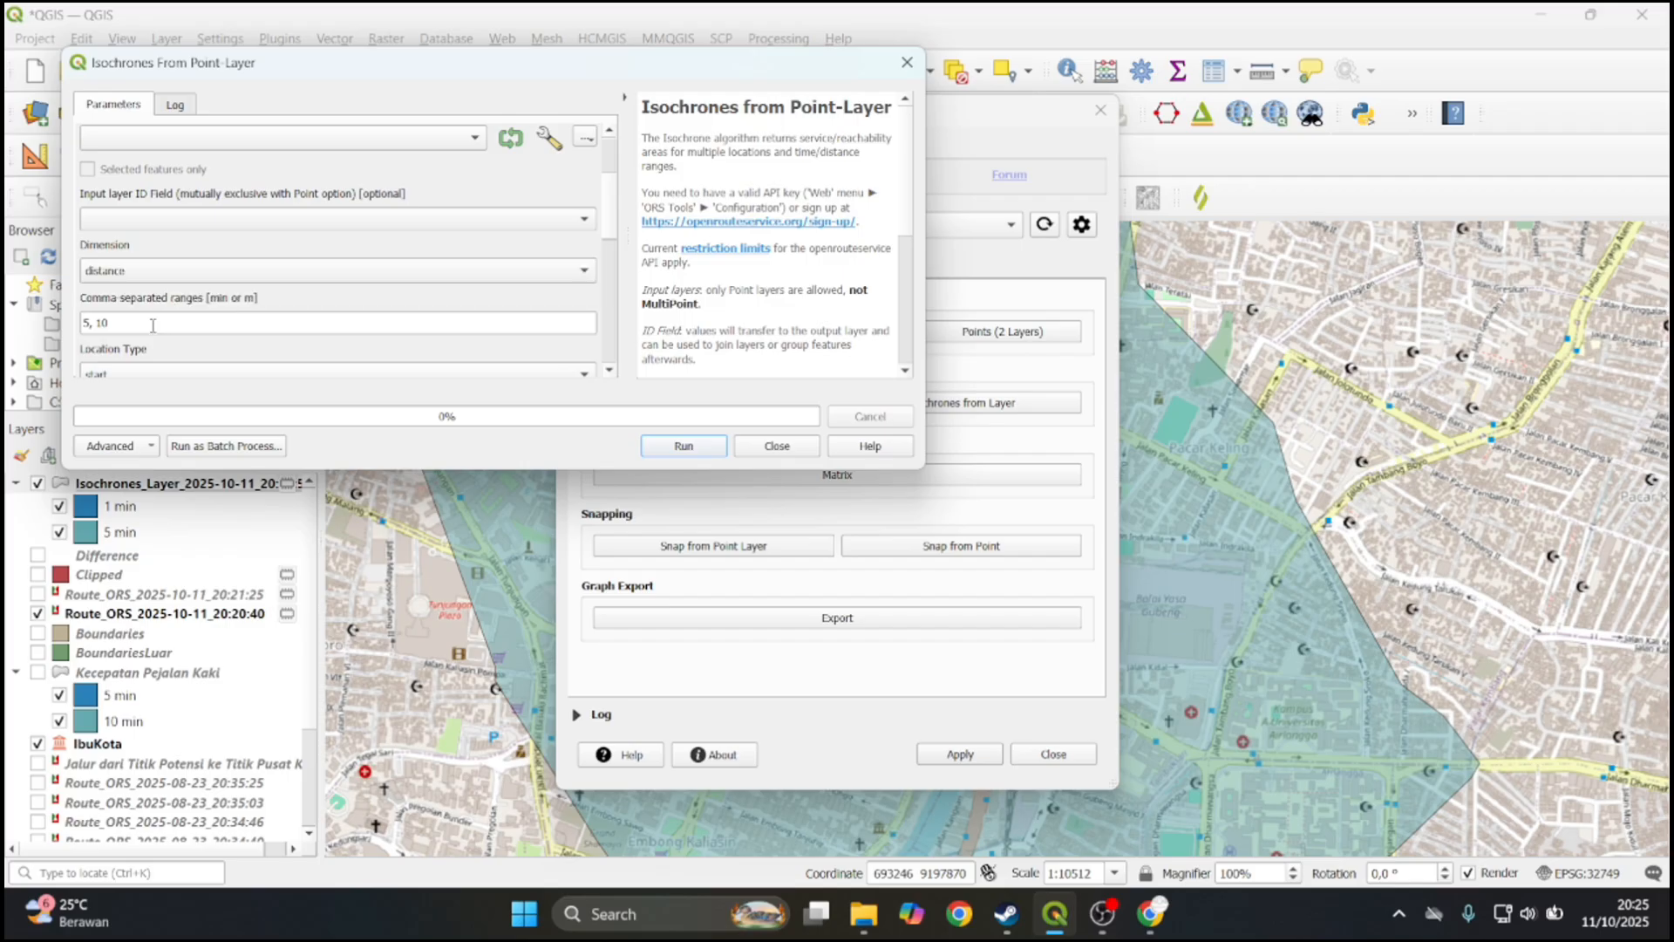
{"action": "left_click", "coordinate": [96, 328]}
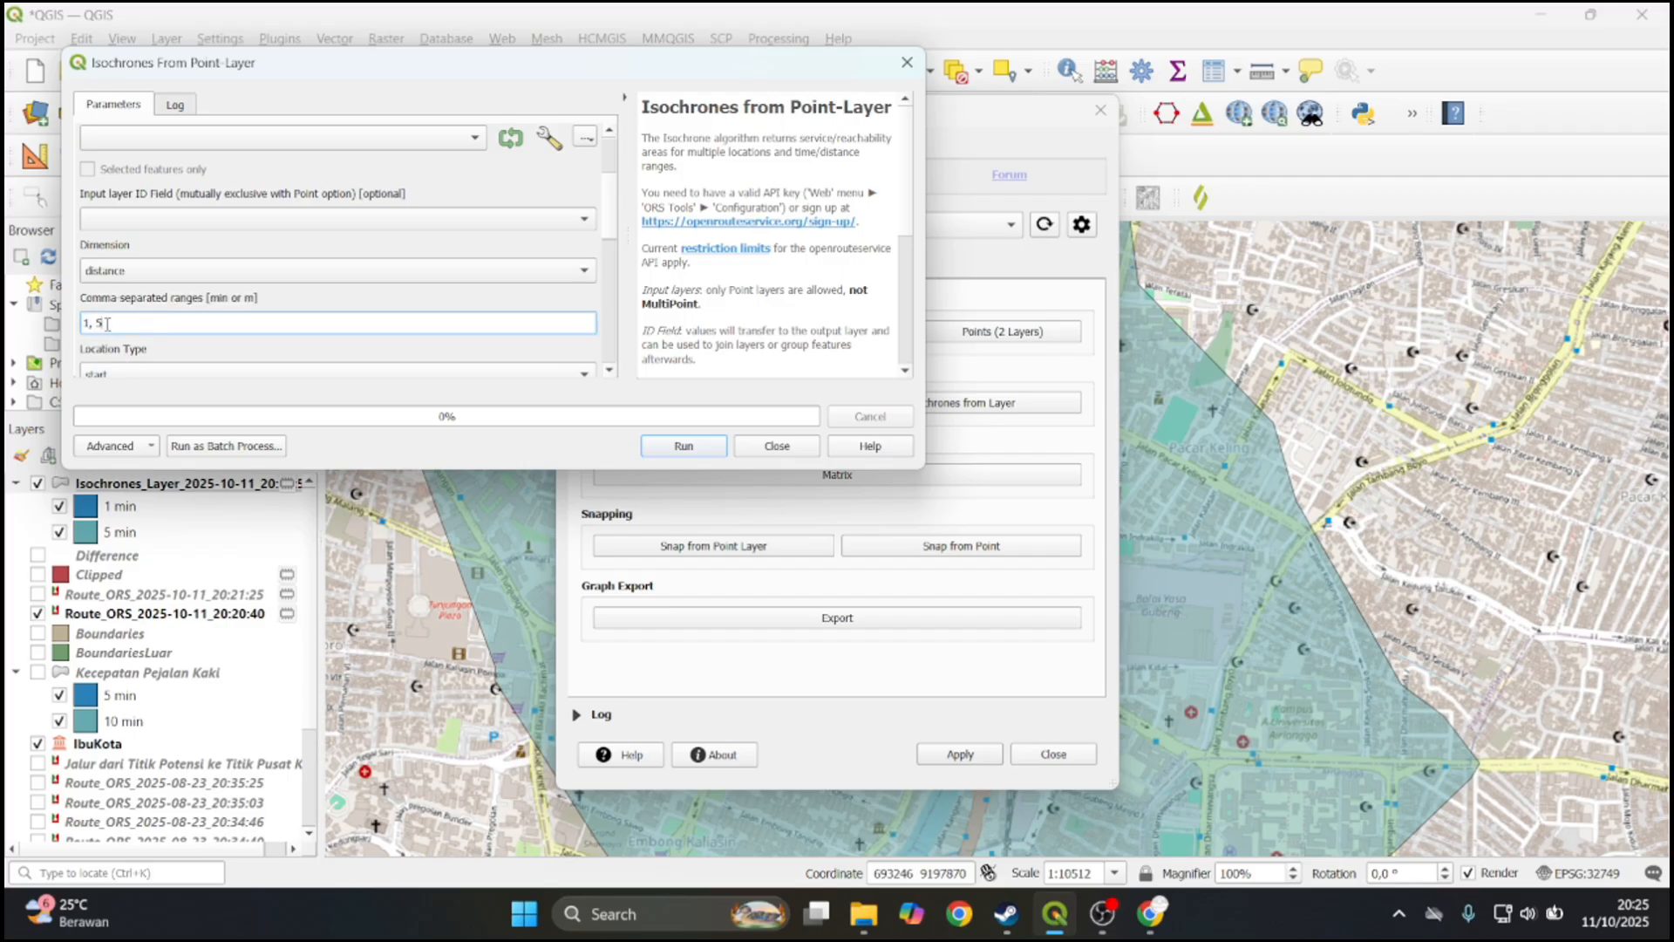
{"action": "scroll", "coordinate": [156, 276], "scroll_direction": "up", "scroll_amount": 1}
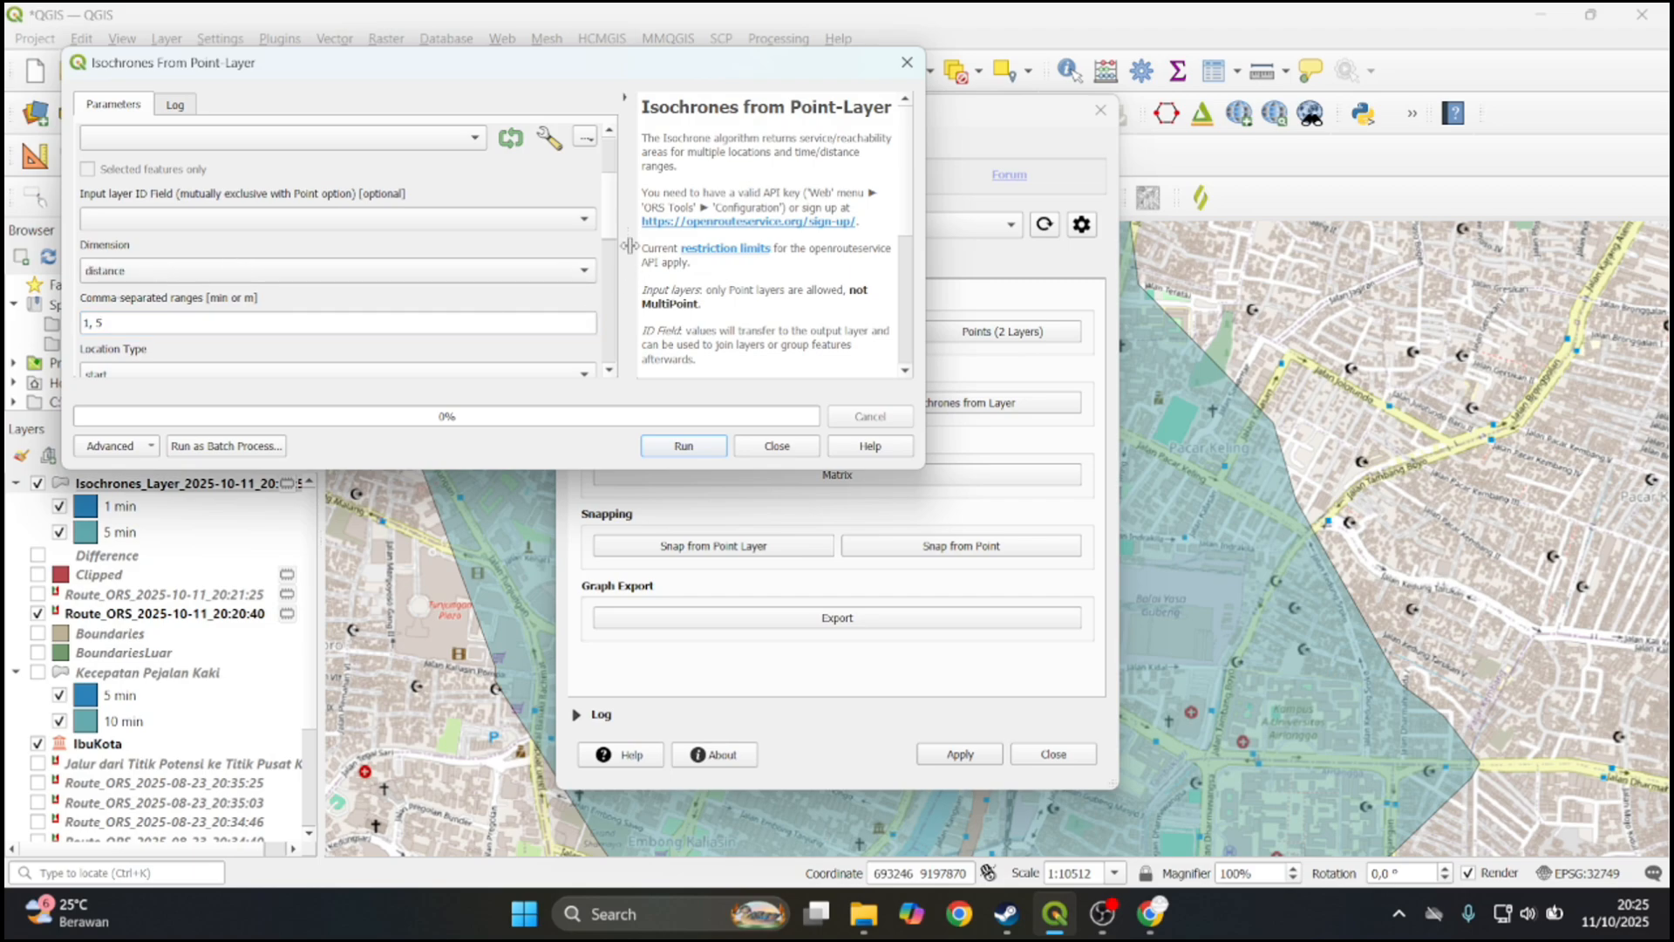
Set the travel mode to foot-walking and the input point layer to IbuKota, run the isochrone calculation, and close the dialogs
{"action": "scroll", "coordinate": [608, 176], "scroll_direction": "up", "scroll_amount": 3}
{"action": "left_click", "coordinate": [449, 214]}
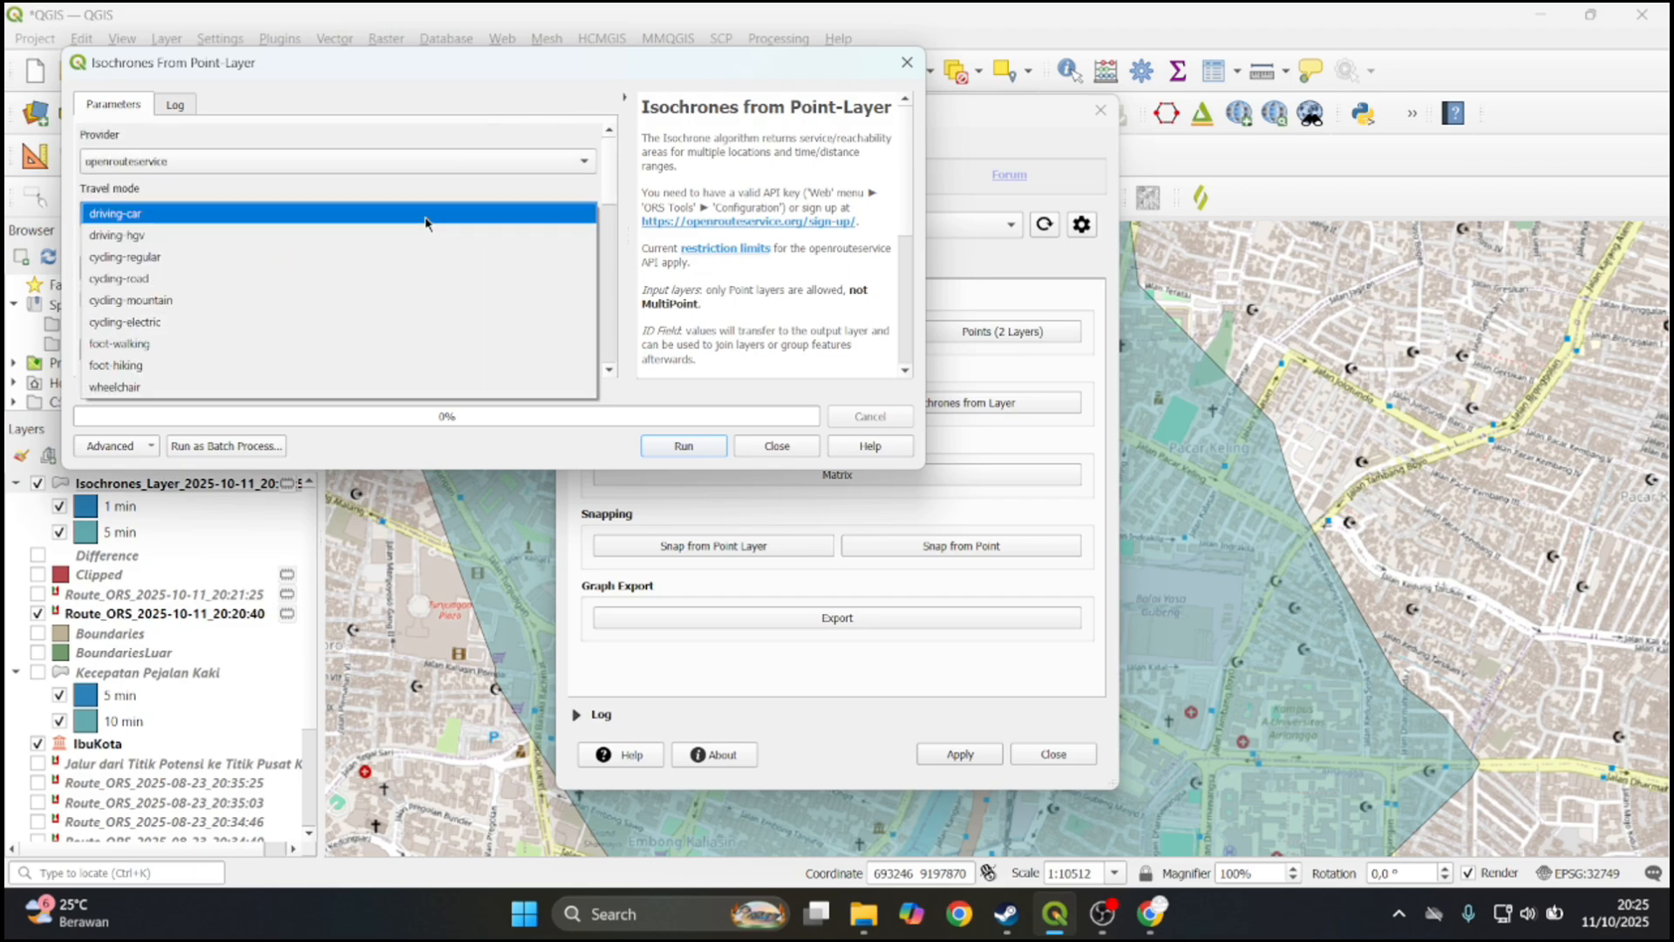
{"action": "left_click", "coordinate": [348, 343]}
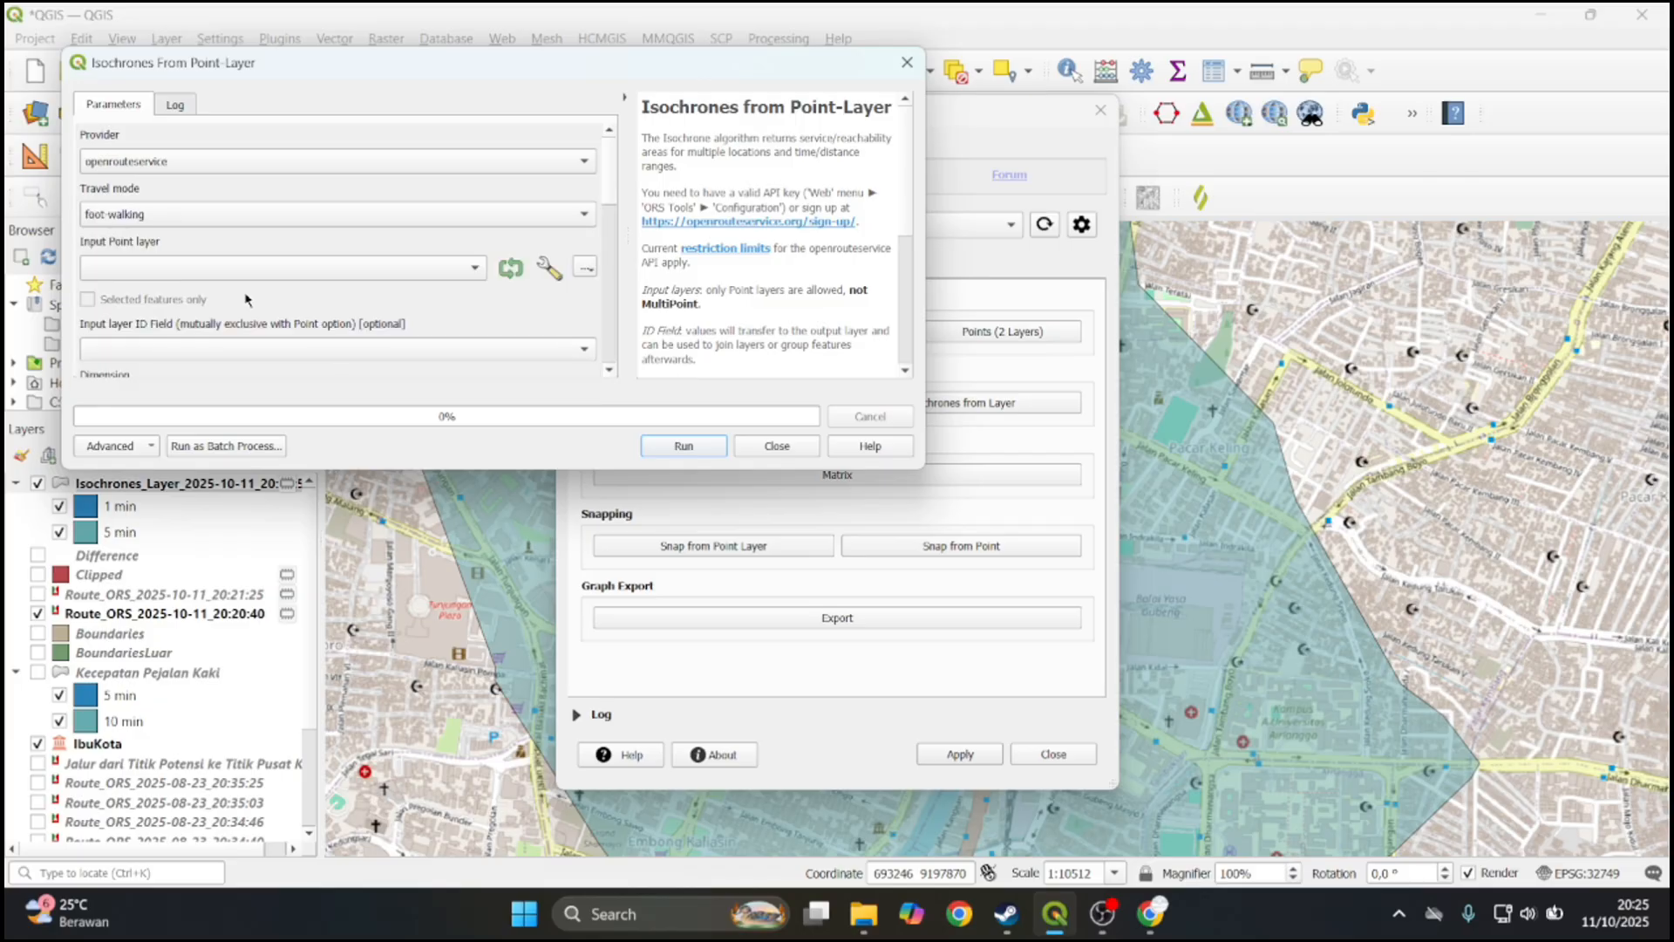
{"action": "left_click", "coordinate": [166, 266]}
{"action": "left_click", "coordinate": [166, 266]}
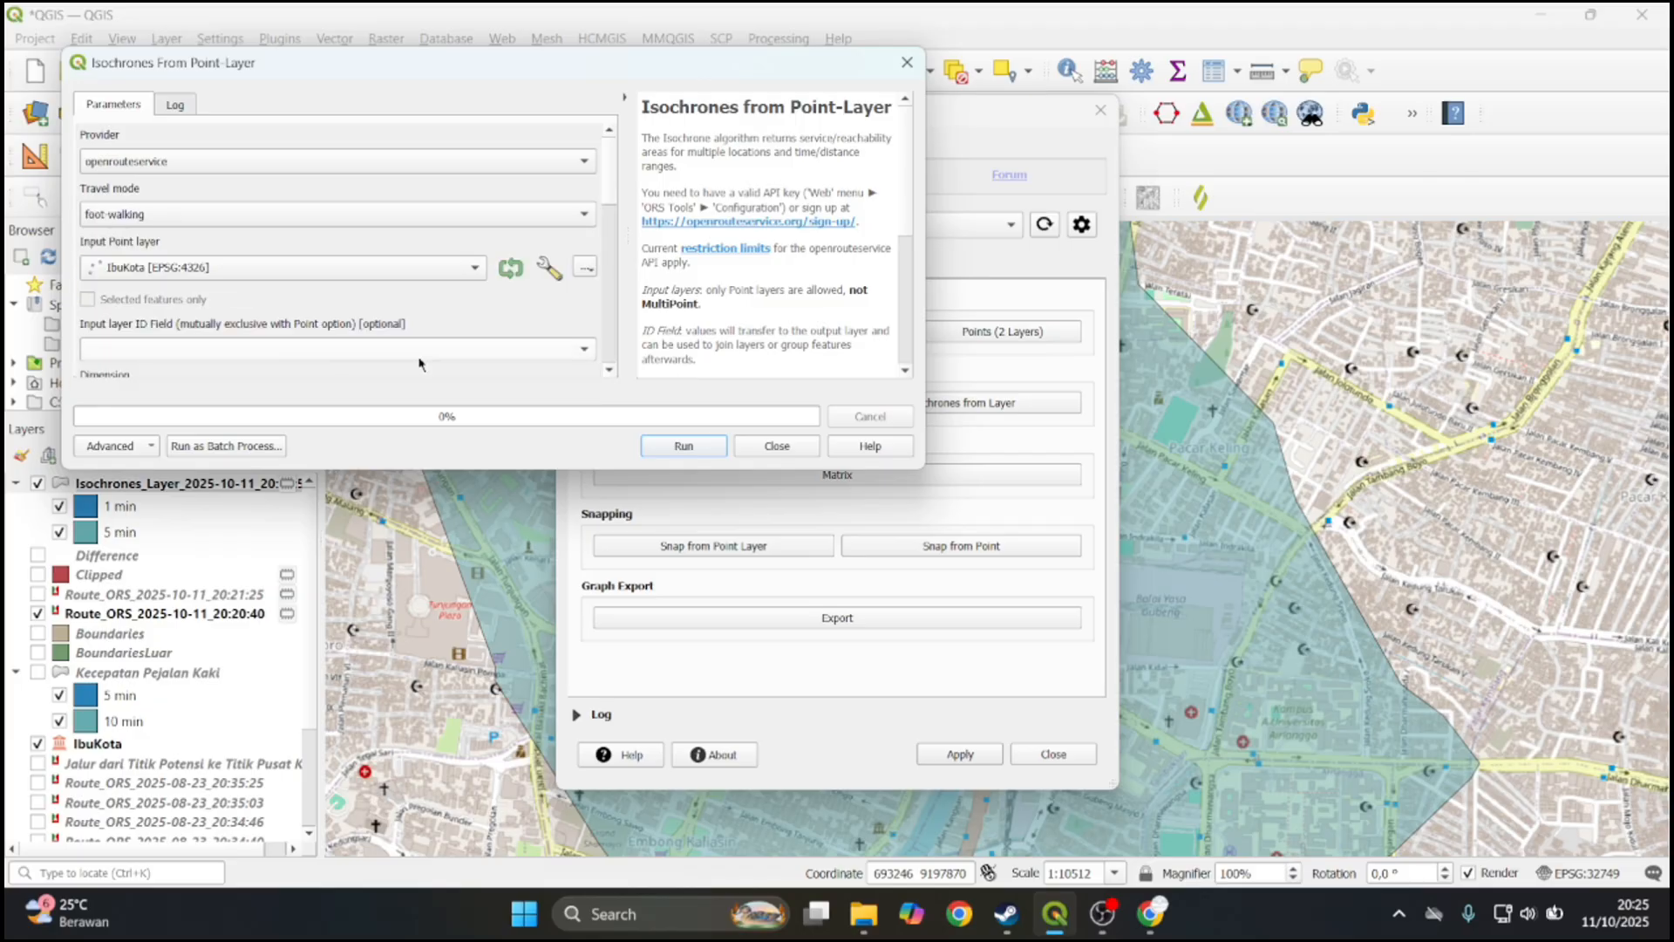
{"action": "left_click", "coordinate": [684, 446]}
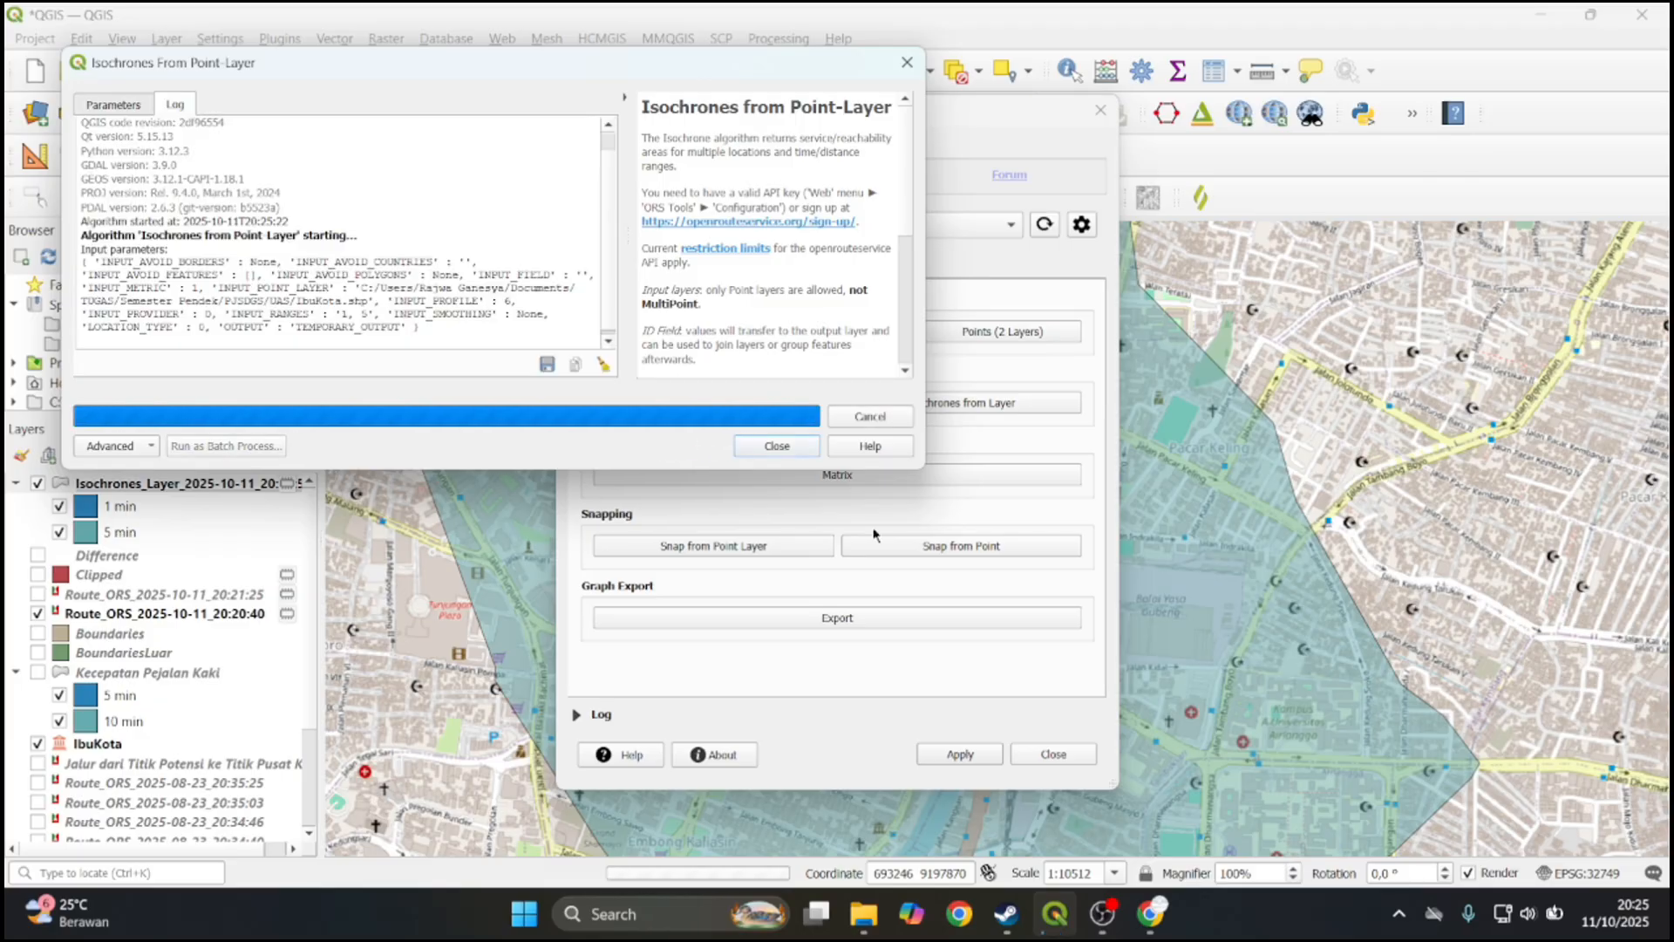
{"action": "left_click", "coordinate": [765, 450]}
{"action": "left_click", "coordinate": [1051, 757]}
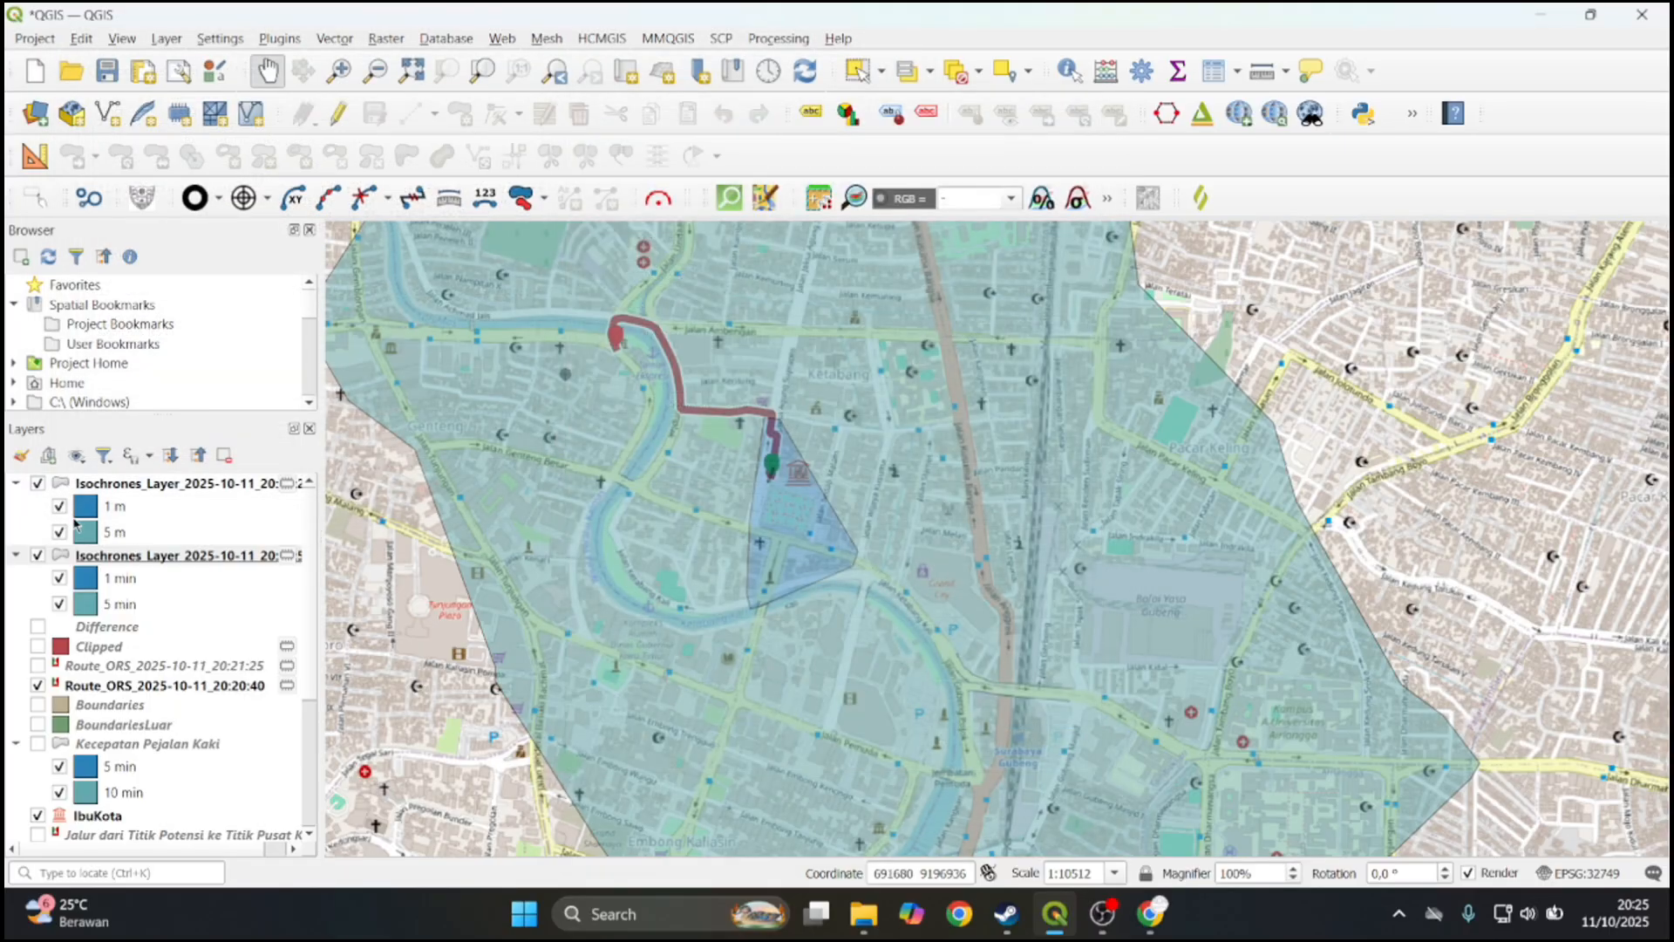
Hide the 1 min and 5 min isochrone layer, zoom to the new 1 m and 5 m isochrone layer, and examine its extent
{"action": "left_click", "coordinate": [37, 555]}
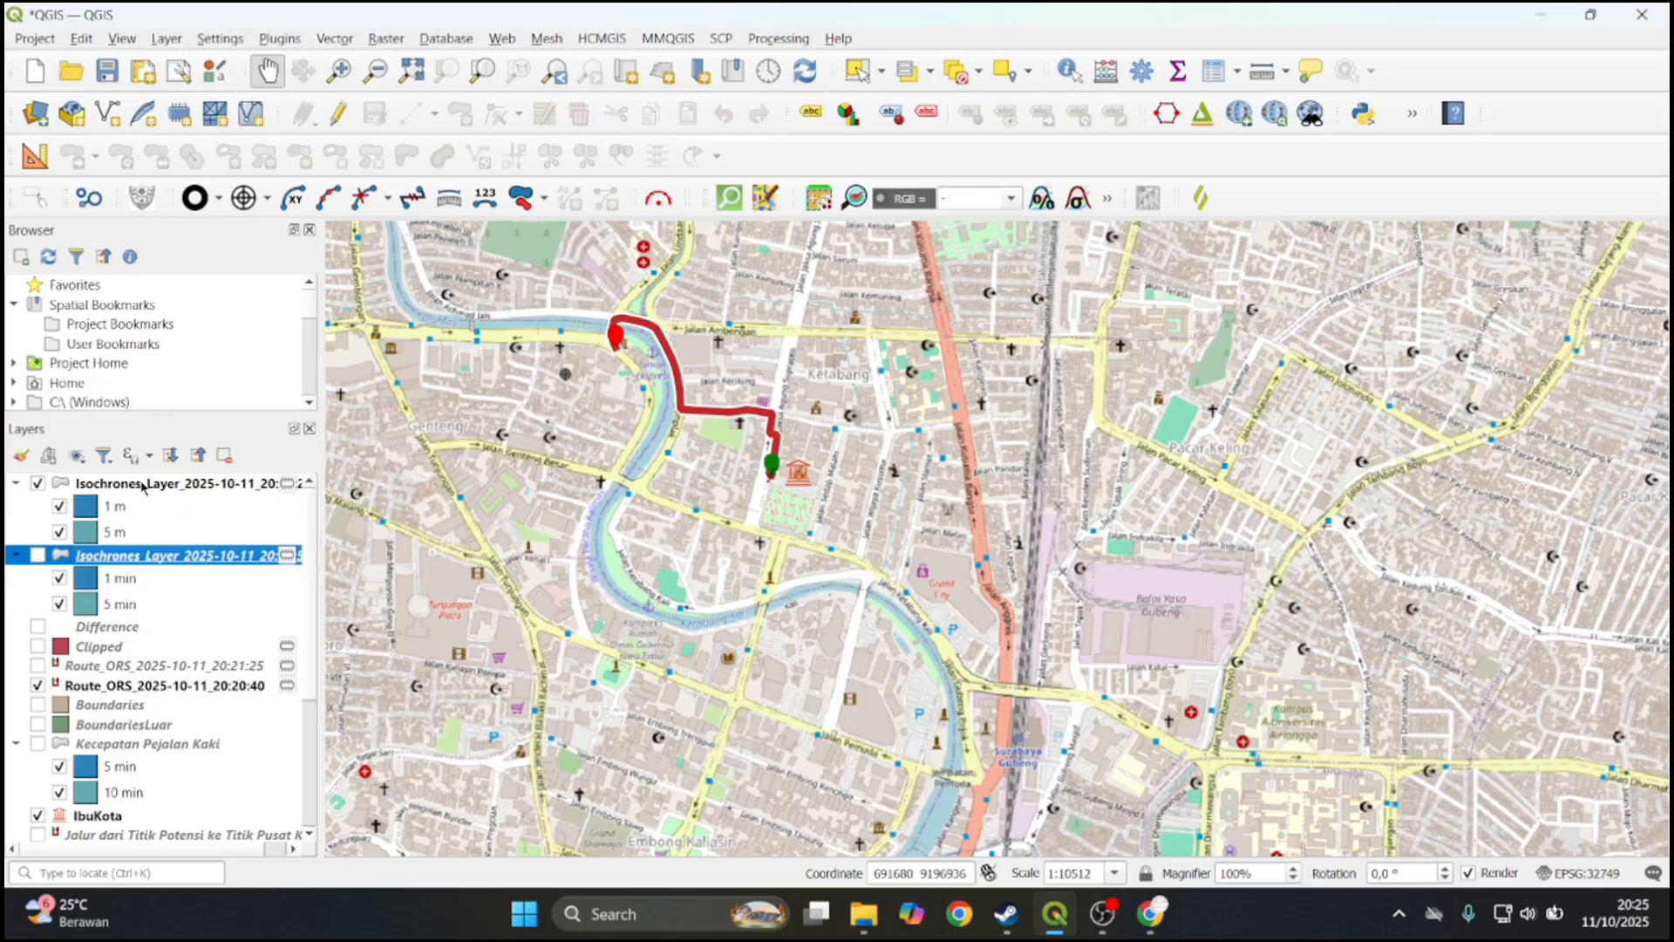
{"action": "right_click", "coordinate": [113, 488]}
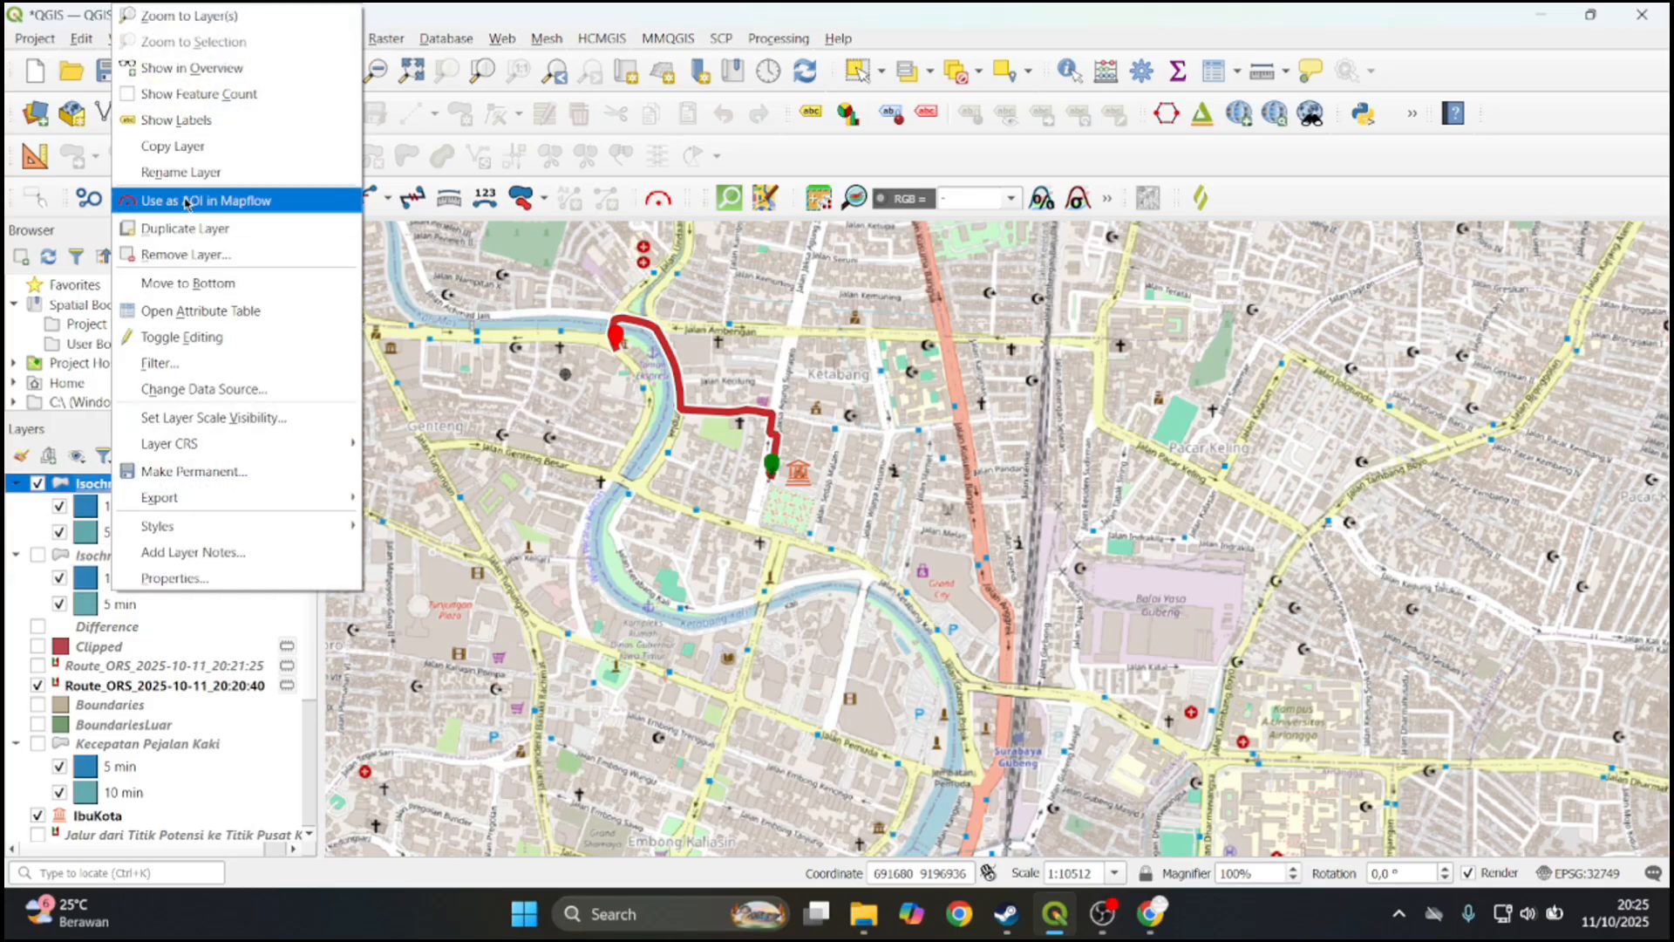
{"action": "left_click", "coordinate": [189, 16]}
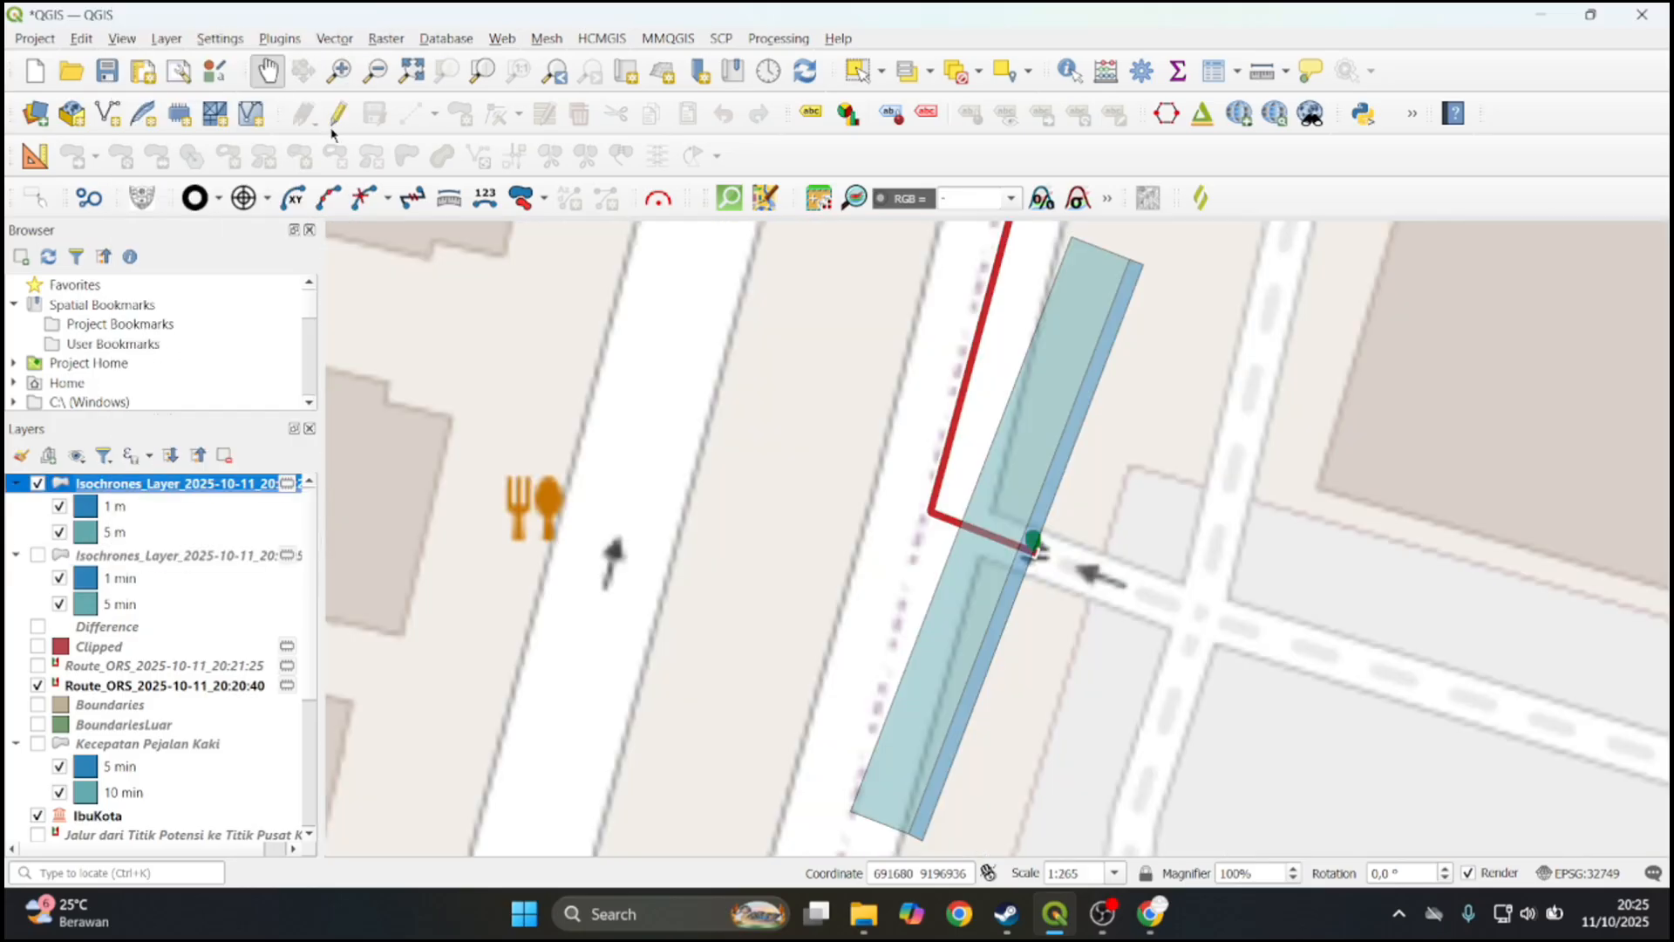
{"action": "scroll", "coordinate": [1004, 460], "scroll_direction": "down", "scroll_amount": 1}
{"action": "scroll", "coordinate": [1007, 466], "scroll_direction": "up", "scroll_amount": 4}
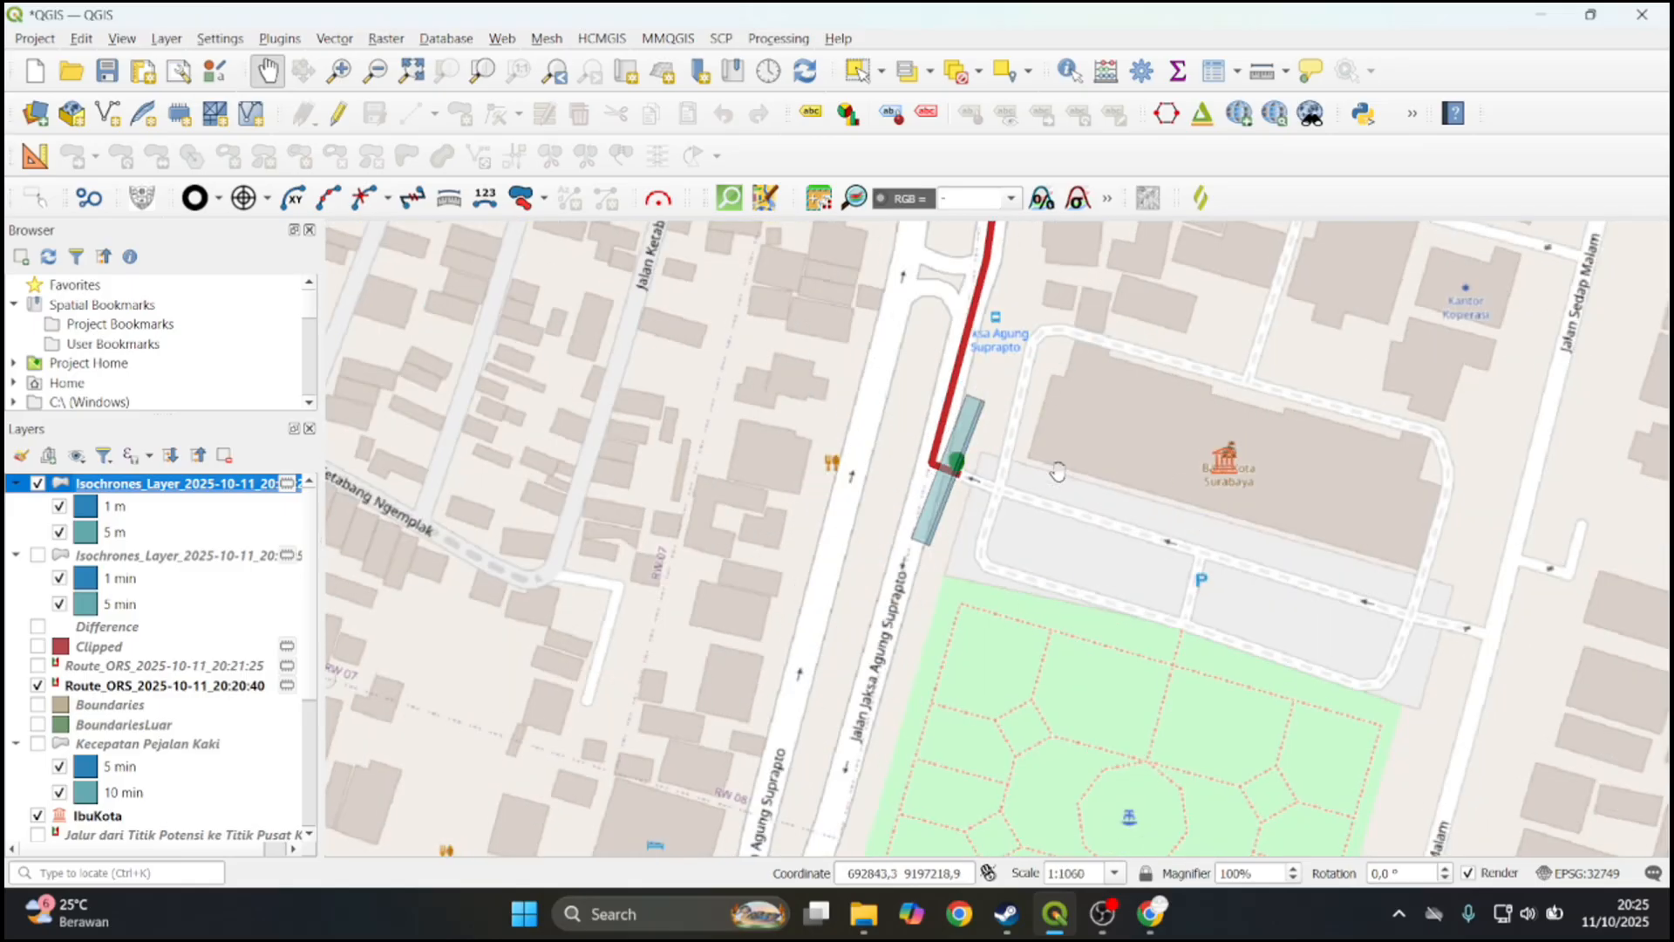
{"action": "scroll", "coordinate": [629, 518], "scroll_direction": "down", "scroll_amount": 1}
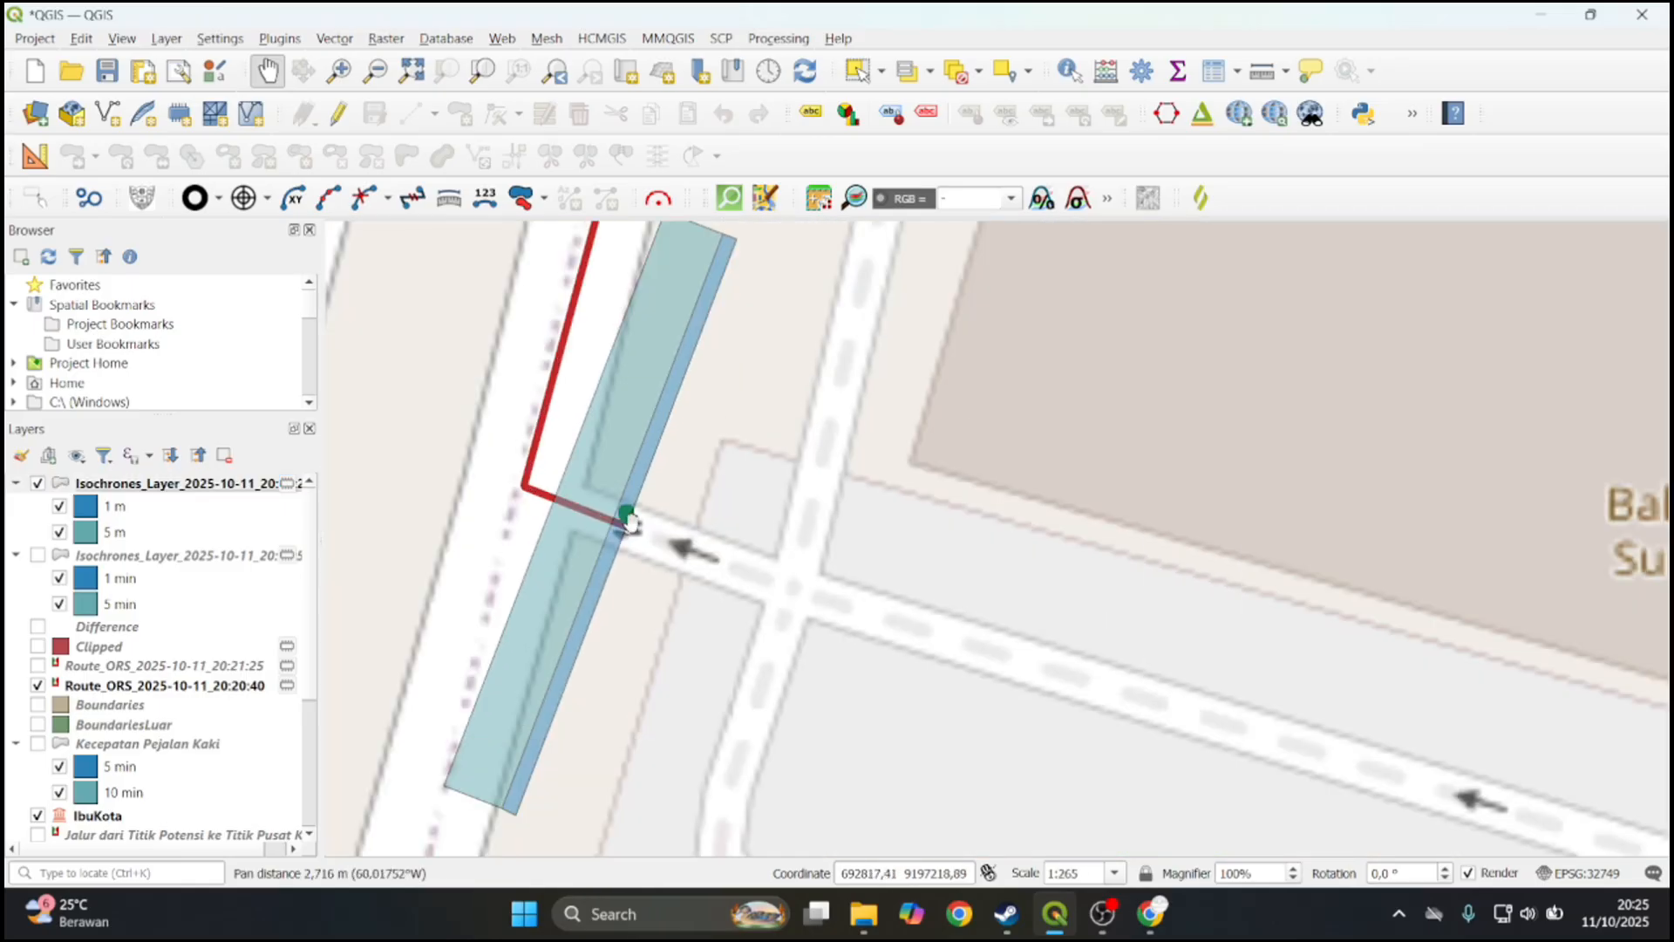
{"action": "scroll", "coordinate": [624, 521], "scroll_direction": "up", "scroll_amount": 2}
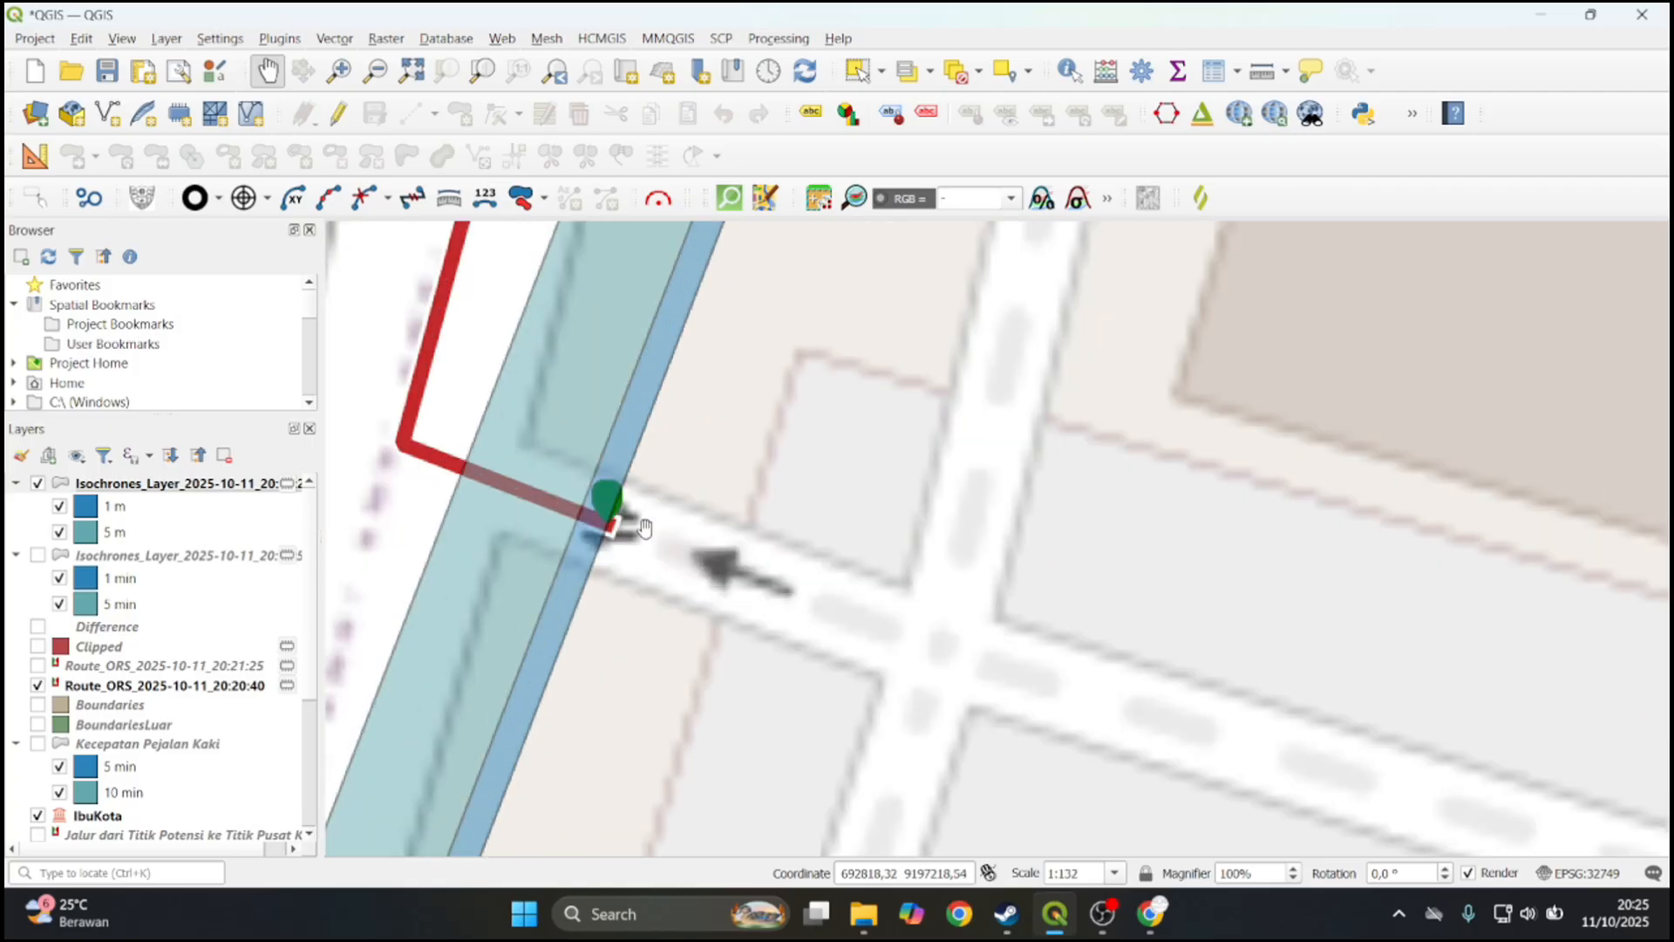
{"action": "scroll", "coordinate": [789, 522], "scroll_direction": "down", "scroll_amount": 6}
{"action": "scroll", "coordinate": [807, 511], "scroll_direction": "down", "scroll_amount": 1}
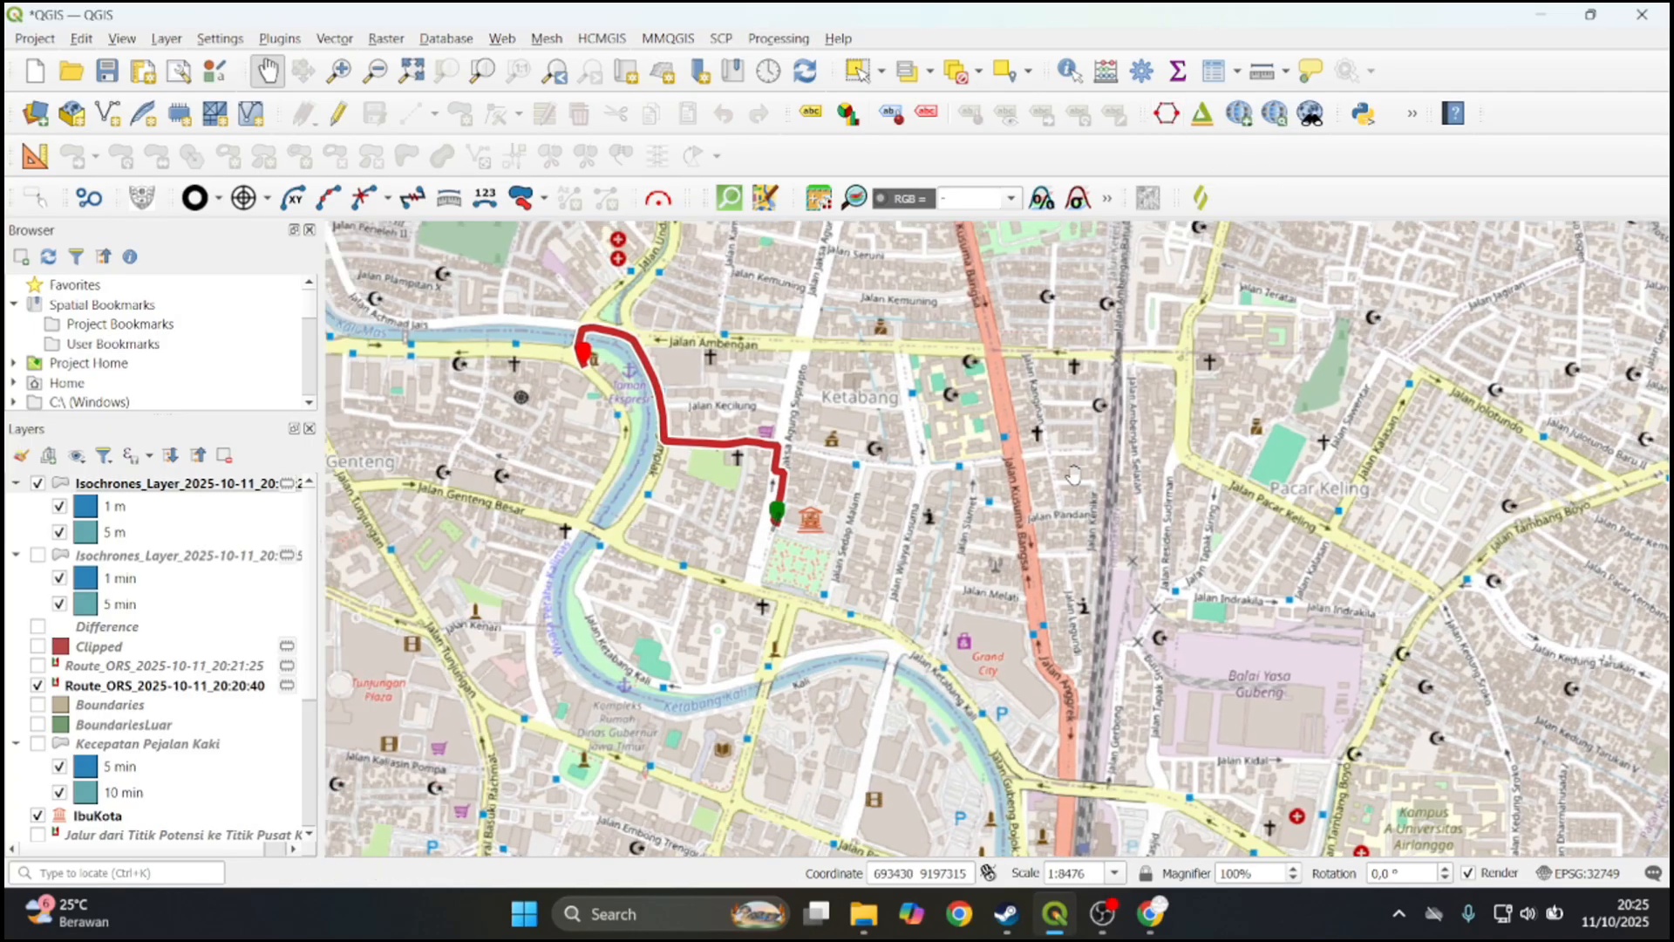
Start another Isochrones from Layer calculation with foot-walking as travel mode and IbuKota as input point layer
{"action": "left_click", "coordinate": [1167, 114]}
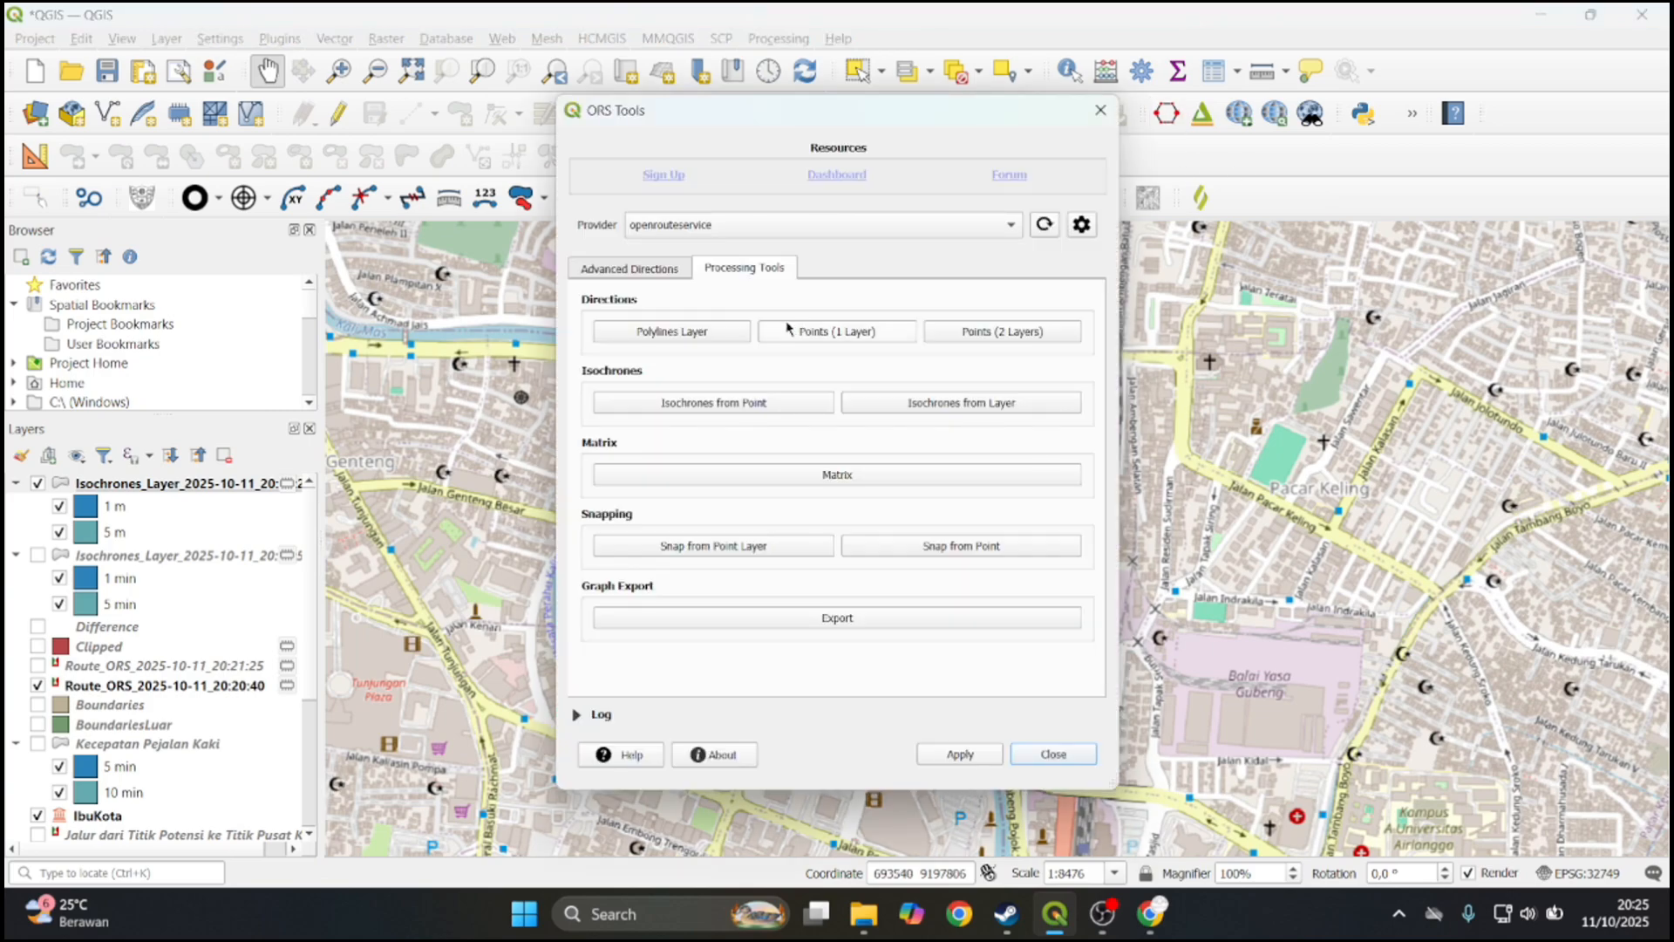
{"action": "left_click_drag", "start_coordinate": [743, 110], "coordinate": [525, 109]}
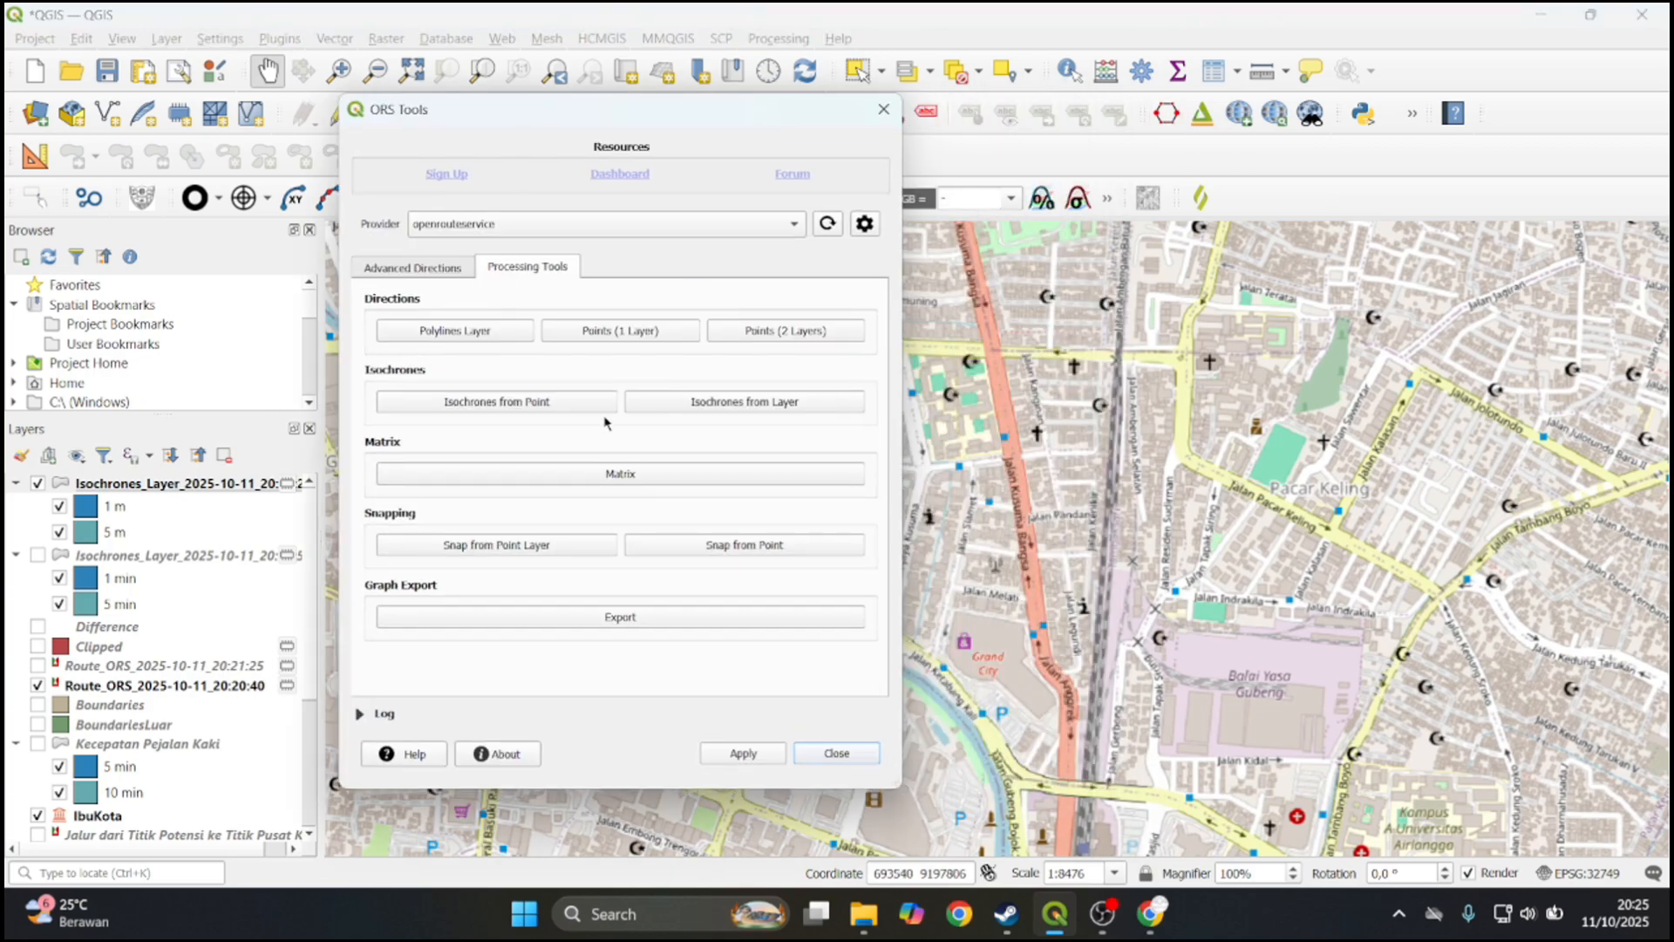
{"action": "left_click", "coordinate": [740, 402]}
{"action": "left_click", "coordinate": [194, 217]}
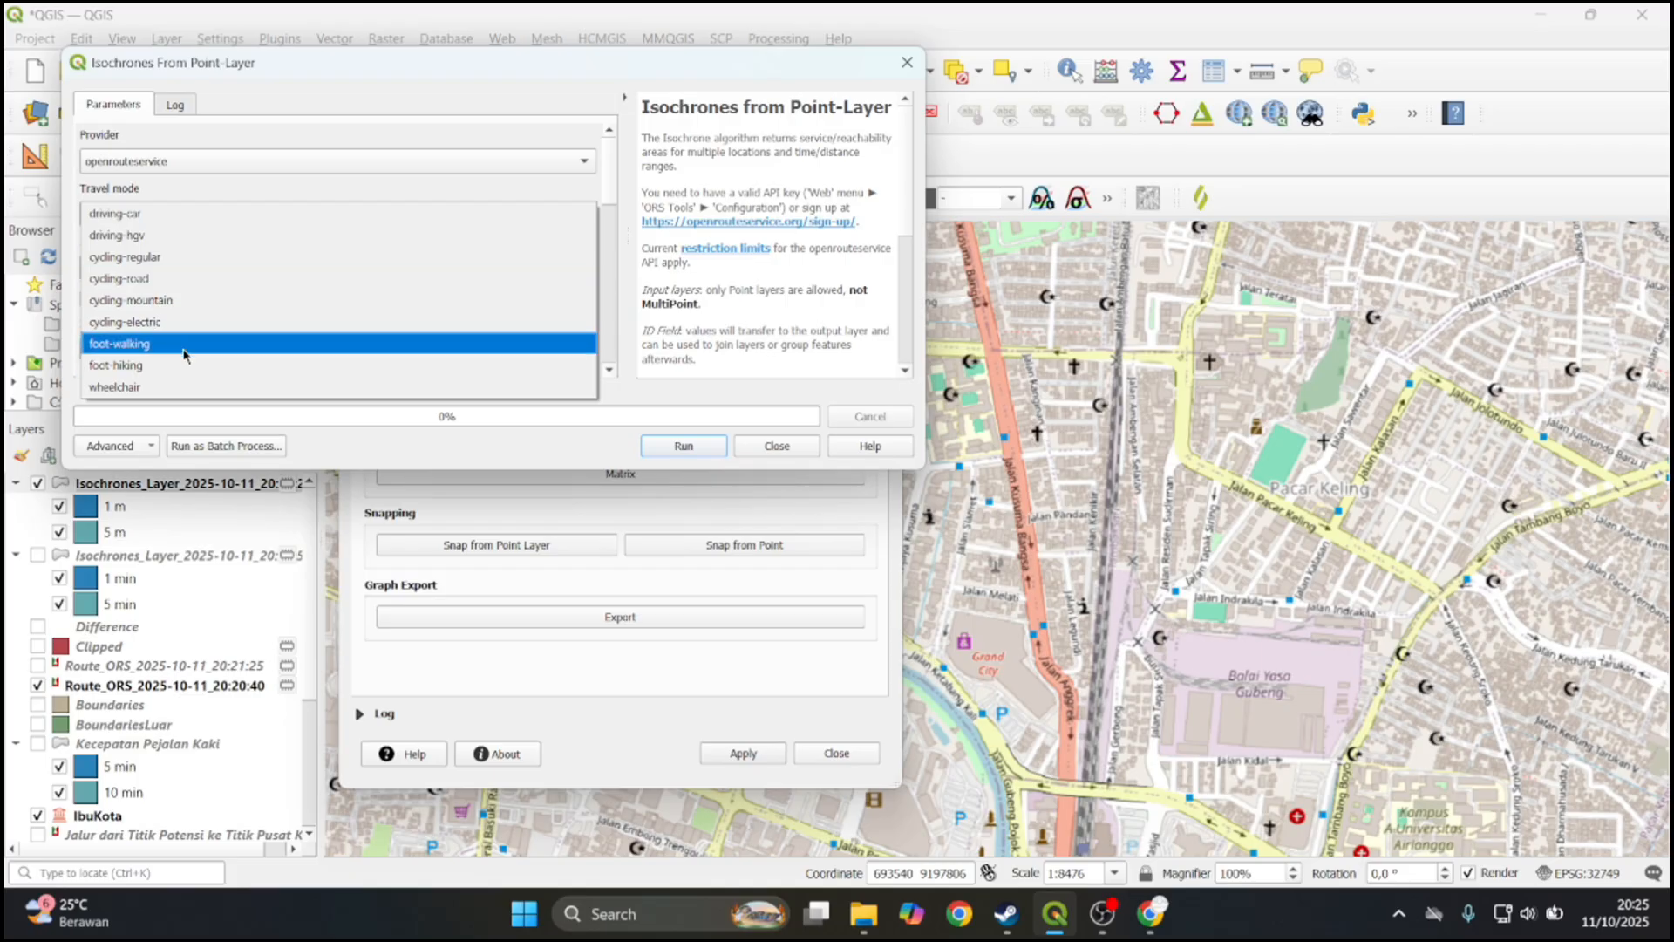
{"action": "left_click", "coordinate": [184, 345]}
{"action": "left_click", "coordinate": [173, 268]}
{"action": "left_click", "coordinate": [177, 275]}
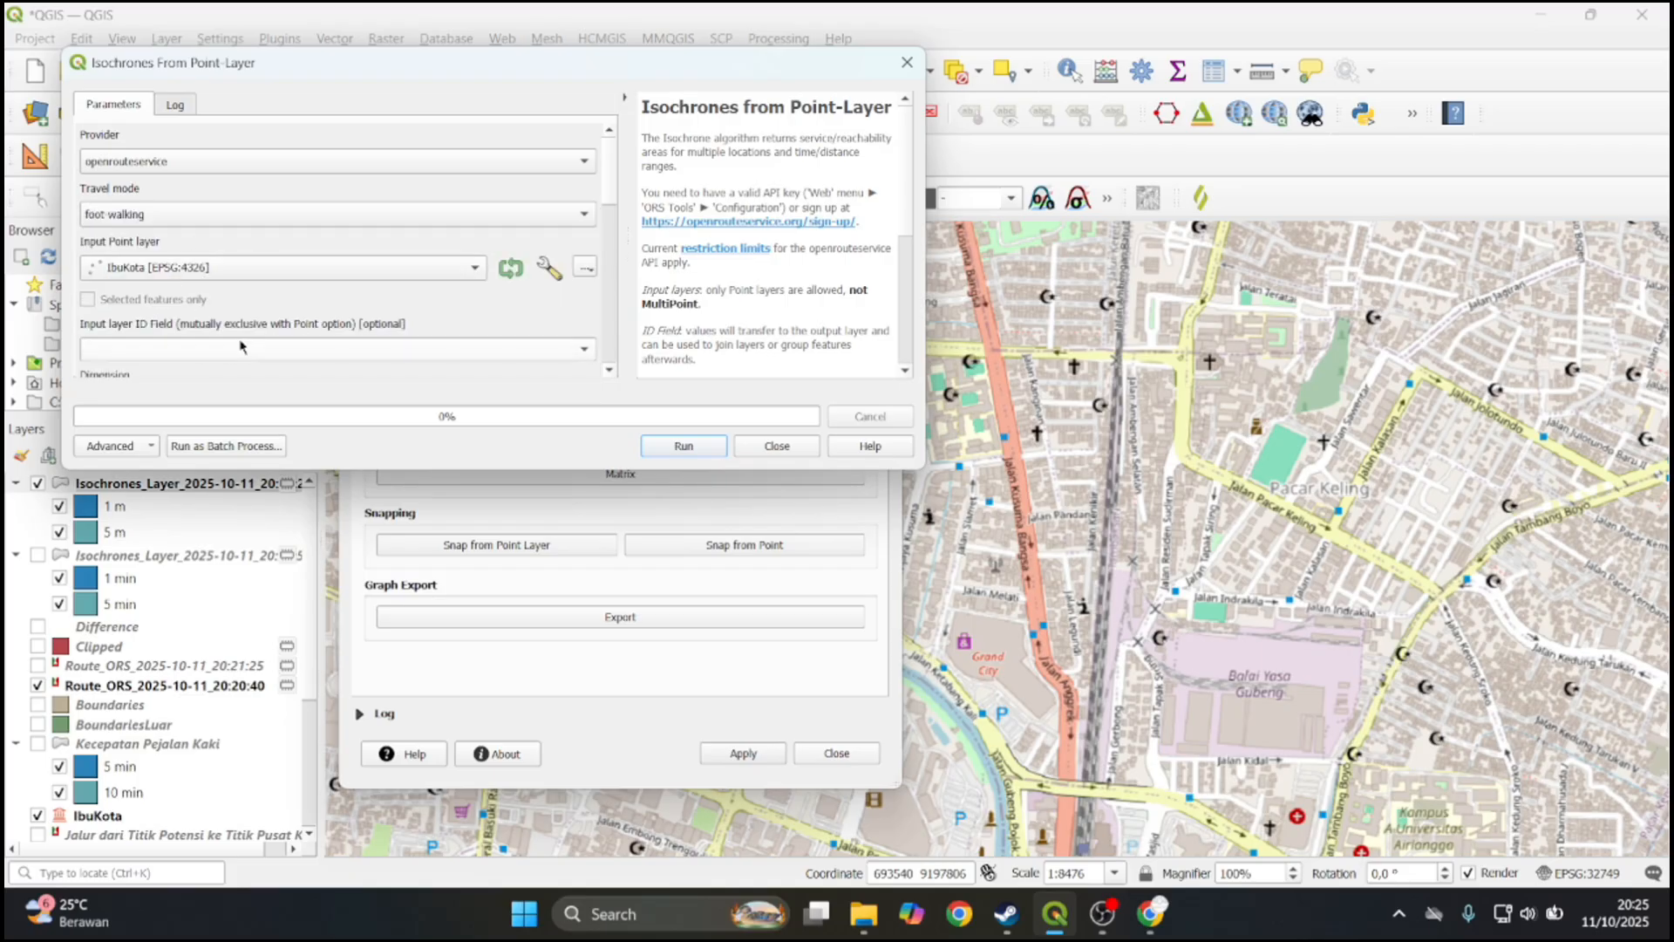
Set the isochrone dimension to distance and the ranges to 100, 500, and run the calculation
{"action": "left_click", "coordinate": [218, 348]}
{"action": "left_click", "coordinate": [218, 349]}
{"action": "scroll", "coordinate": [403, 301], "scroll_direction": "down", "scroll_amount": 4}
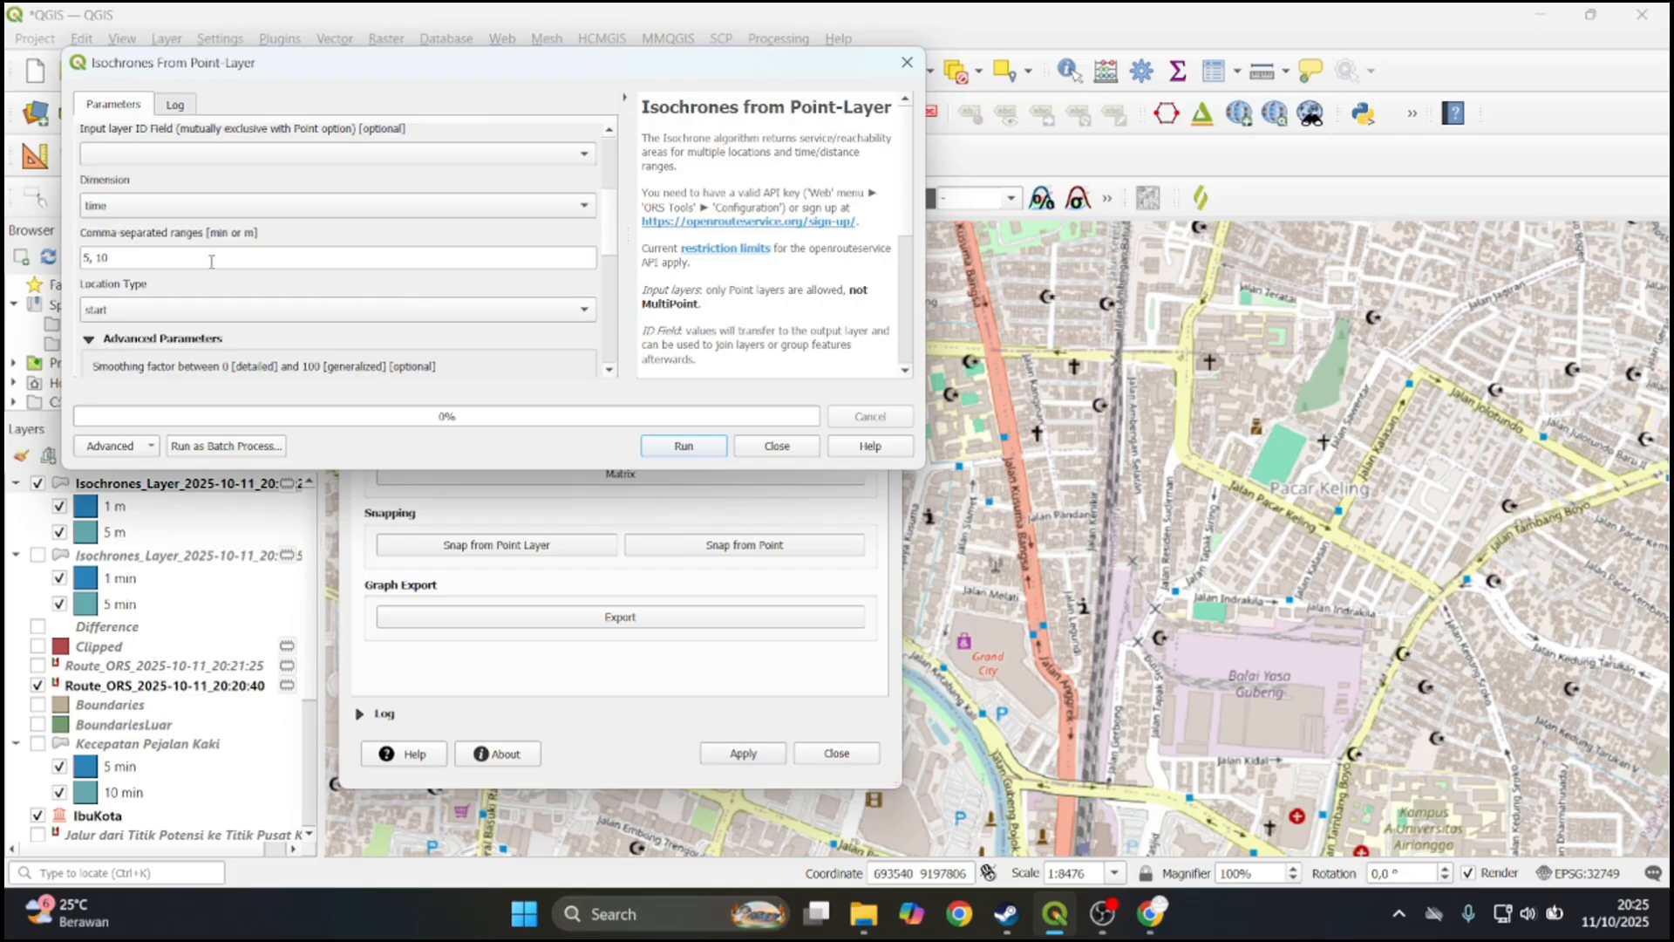
{"action": "left_click", "coordinate": [111, 215]}
{"action": "left_click", "coordinate": [112, 226]}
{"action": "left_click", "coordinate": [95, 256]}
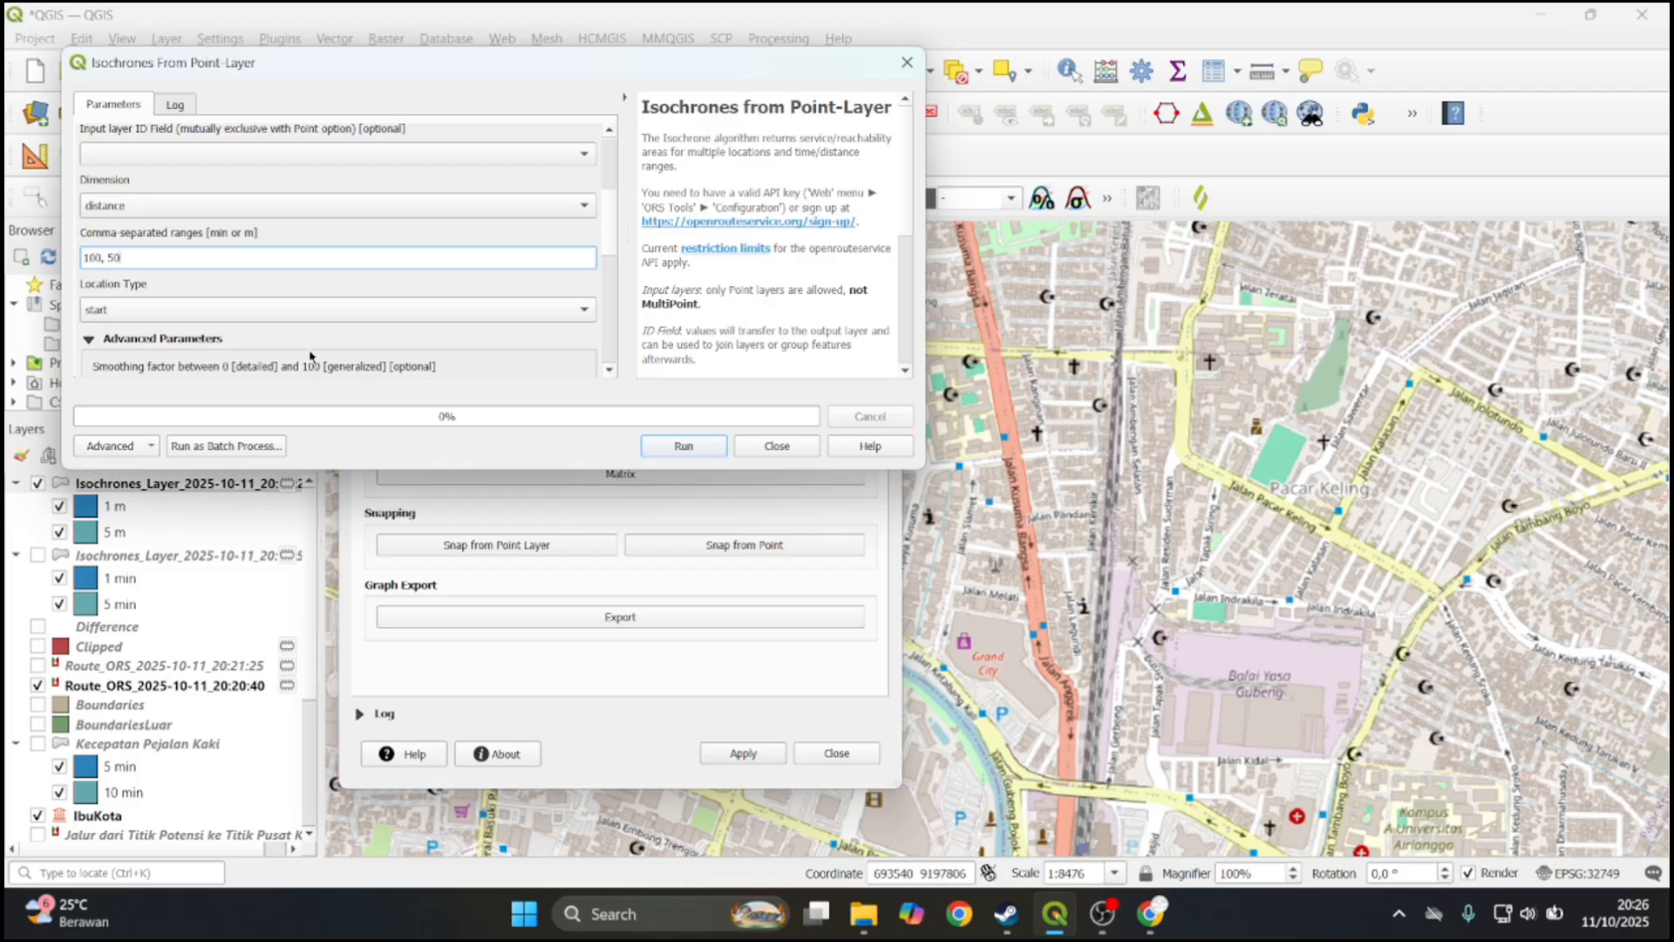
{"action": "left_click", "coordinate": [696, 450]}
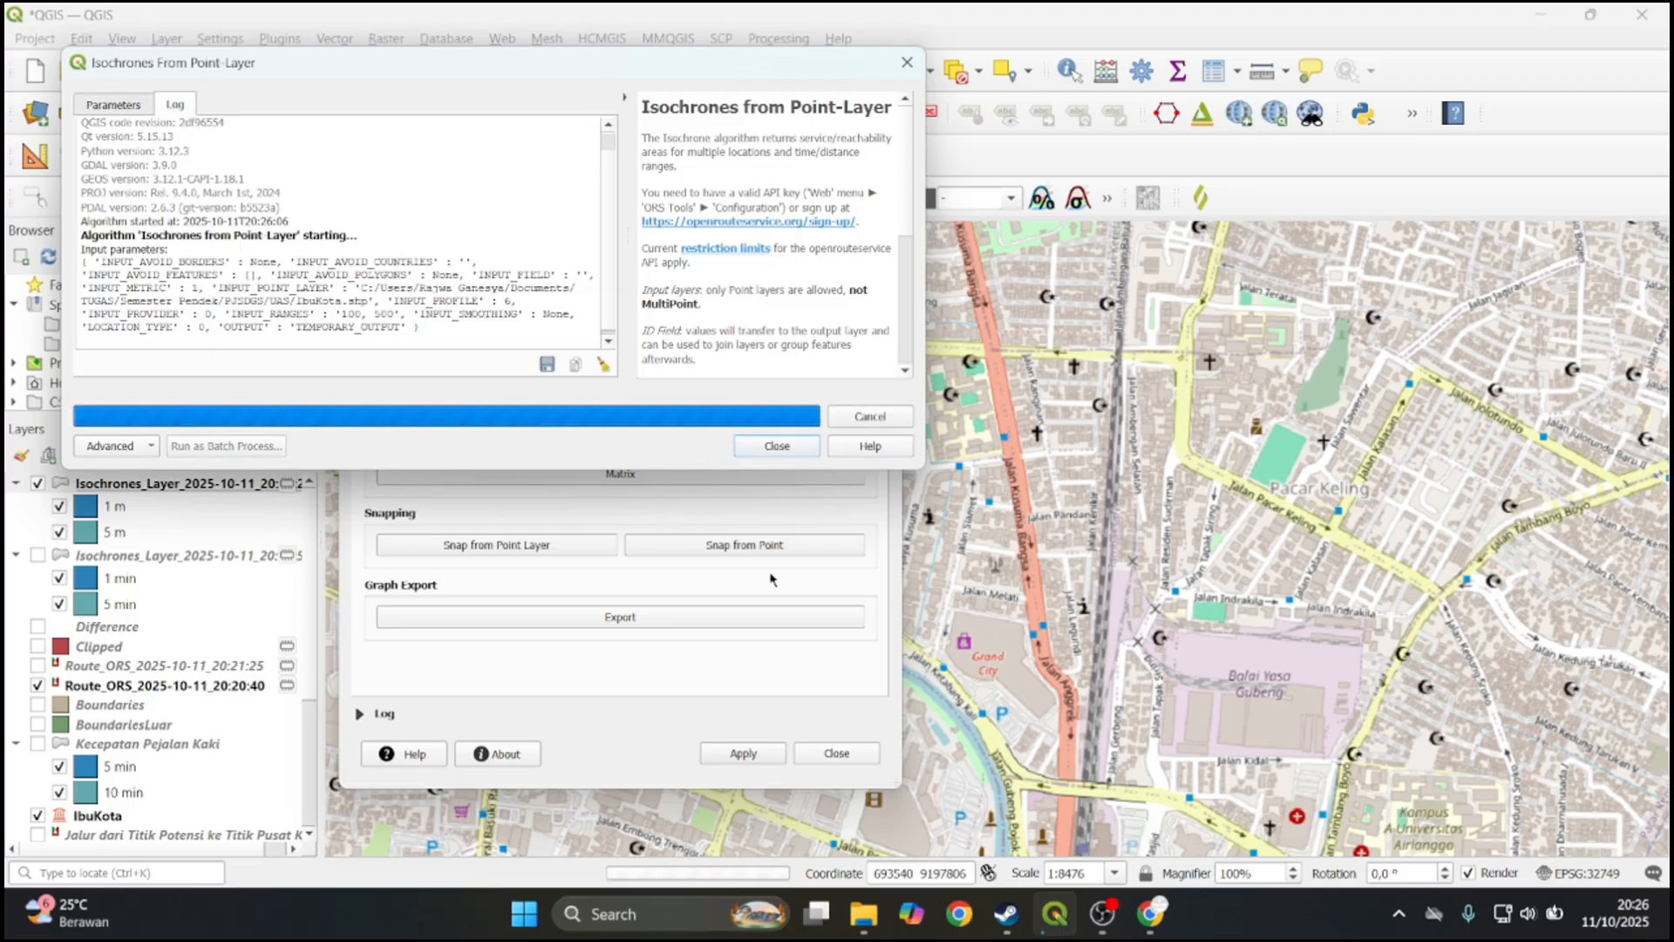
Close the isochrone dialogs and hide the 1 m and 5 m isochrone layer to isolate the 100 m and 500 m areas
{"action": "left_click", "coordinate": [777, 446]}
{"action": "left_click", "coordinate": [830, 758]}
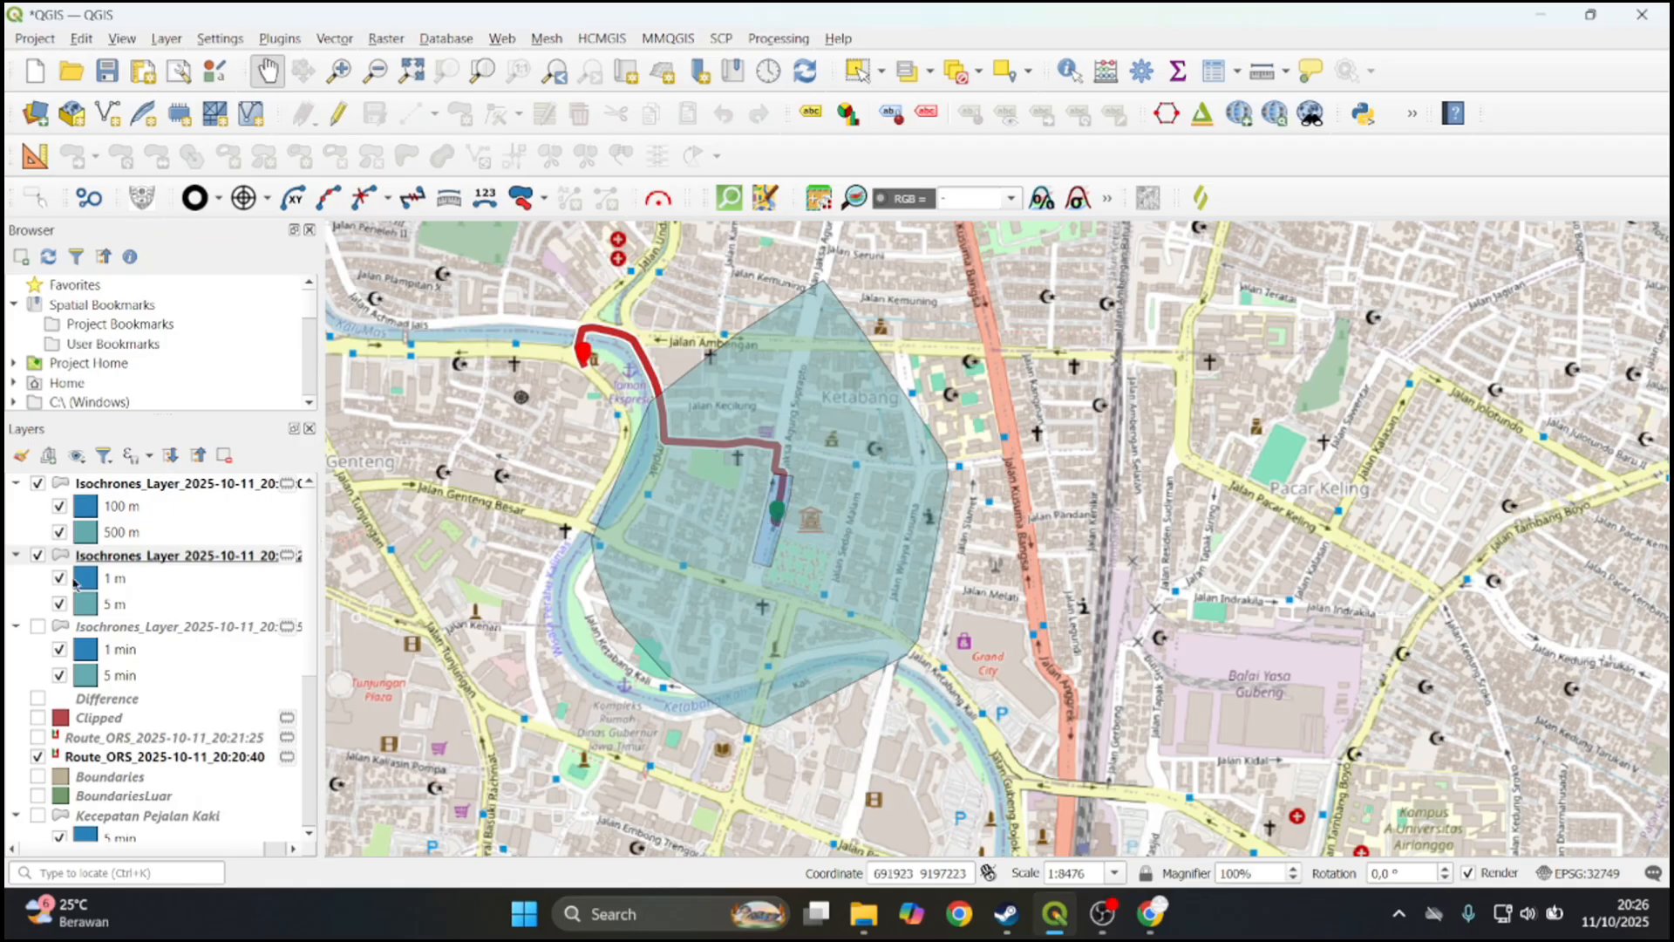
{"action": "left_click", "coordinate": [59, 532]}
{"action": "left_click", "coordinate": [59, 532]}
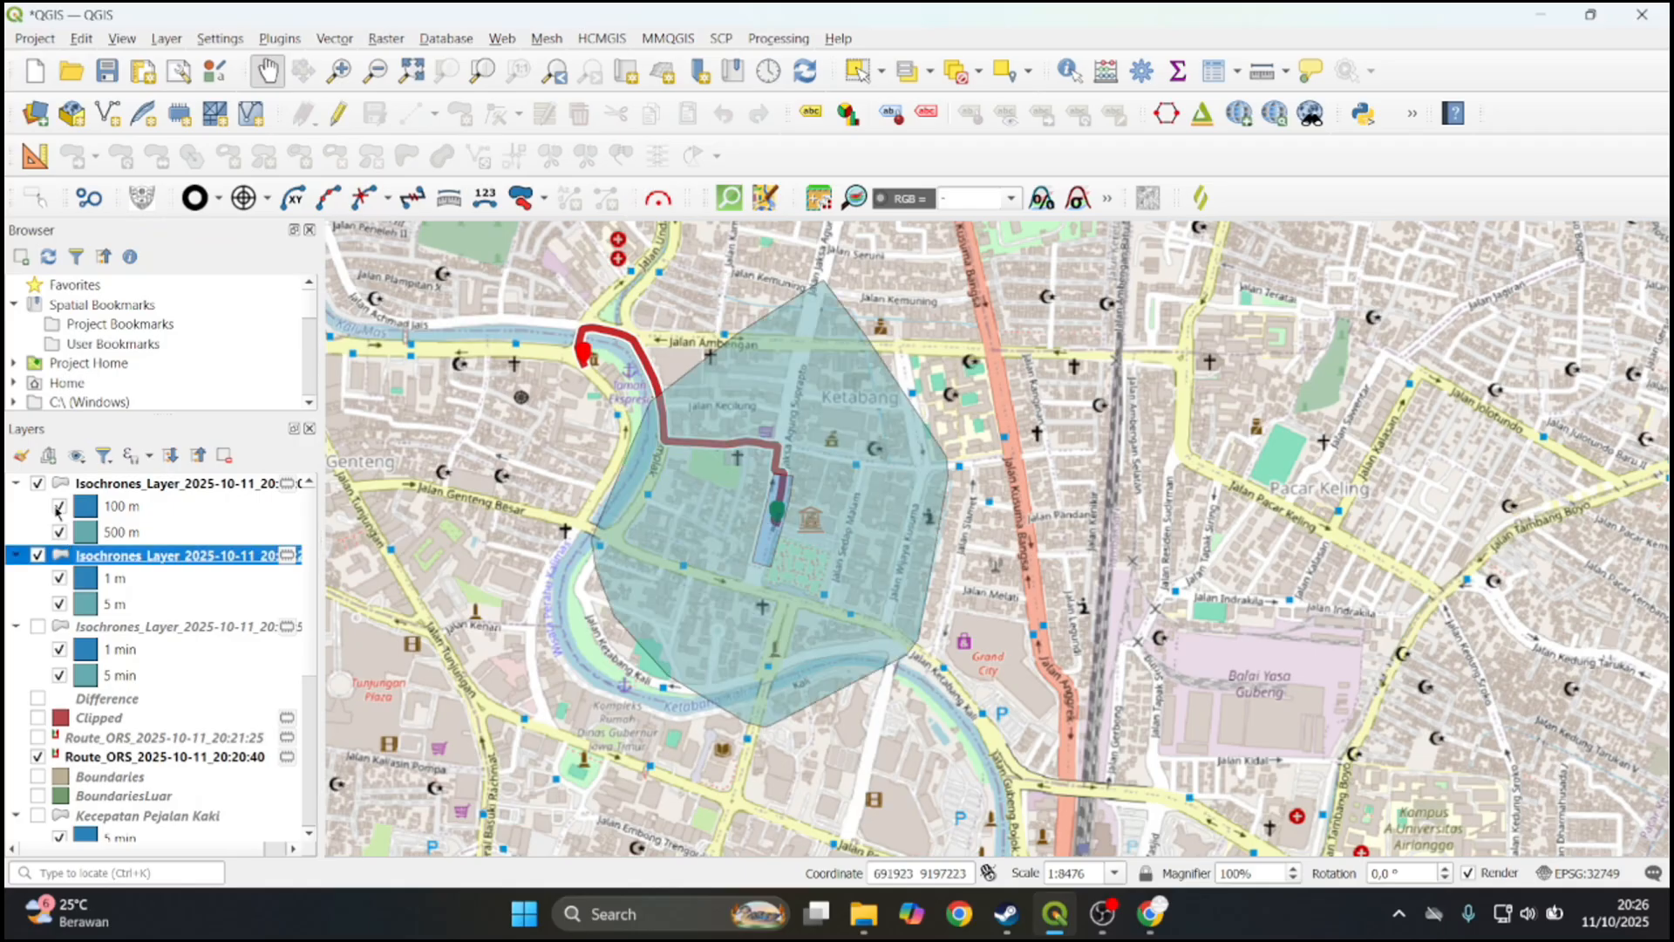
{"action": "left_click", "coordinate": [58, 506]}
{"action": "left_click", "coordinate": [58, 507]}
{"action": "left_click", "coordinate": [60, 532]}
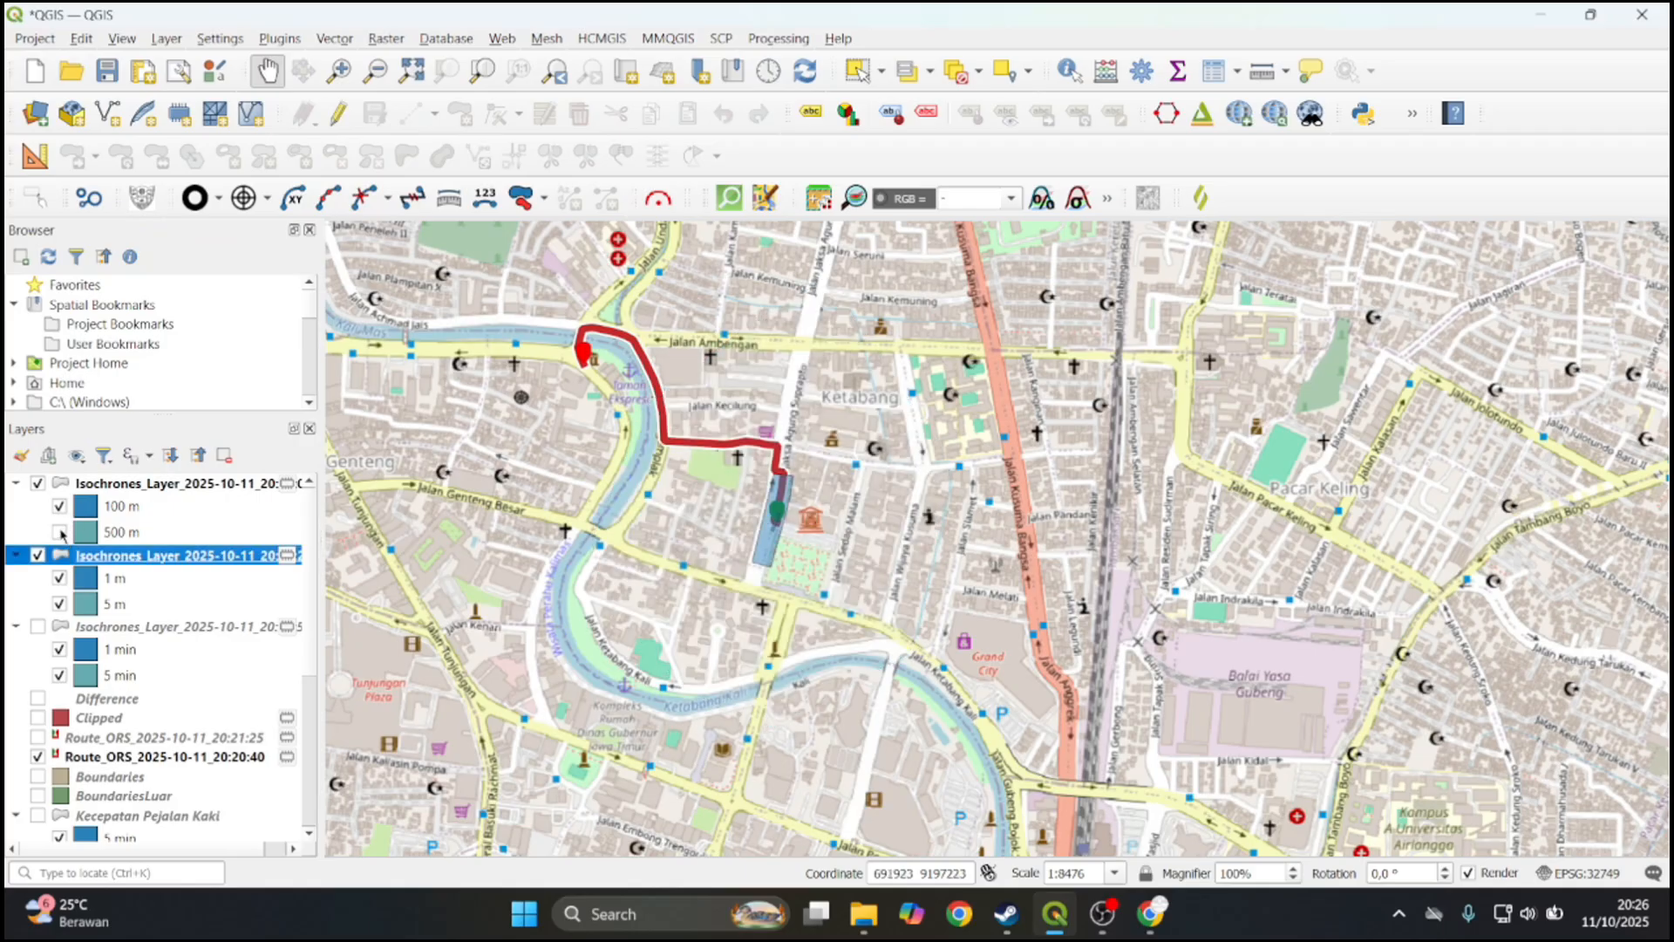
{"action": "left_click", "coordinate": [37, 555]}
{"action": "left_click", "coordinate": [60, 532]}
Examine the 100 m and 500 m isochrones around the IbuKota marker and along their eastern edge
{"action": "scroll", "coordinate": [850, 516], "scroll_direction": "up", "scroll_amount": 2}
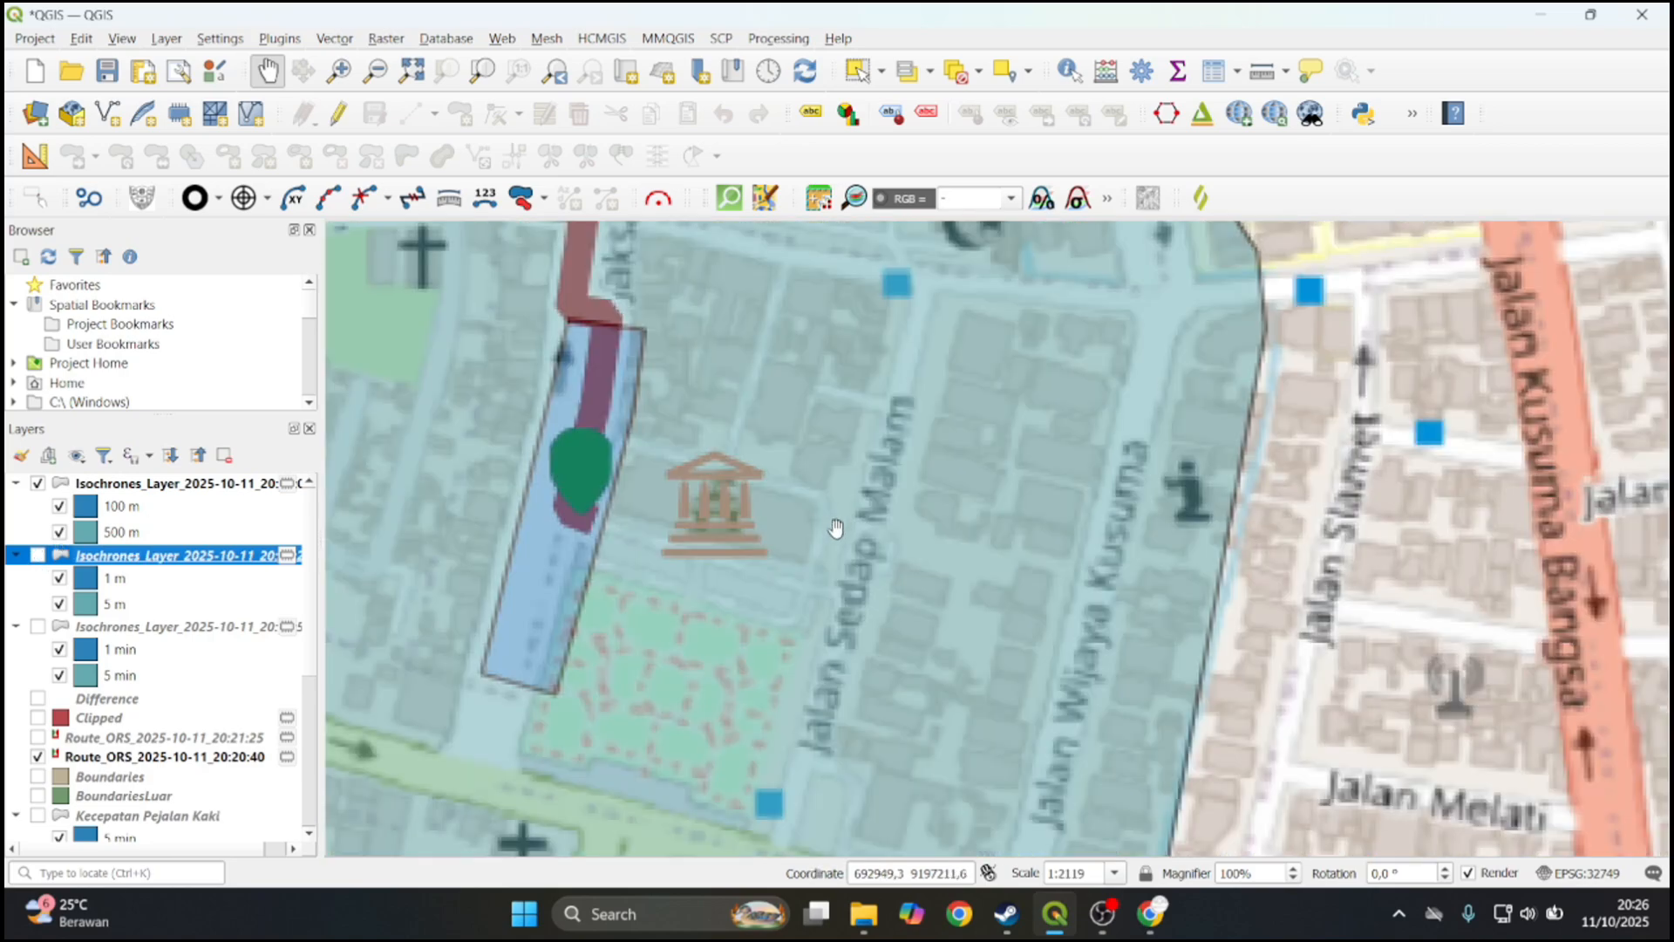
{"action": "scroll", "coordinate": [713, 535], "scroll_direction": "down", "scroll_amount": 1}
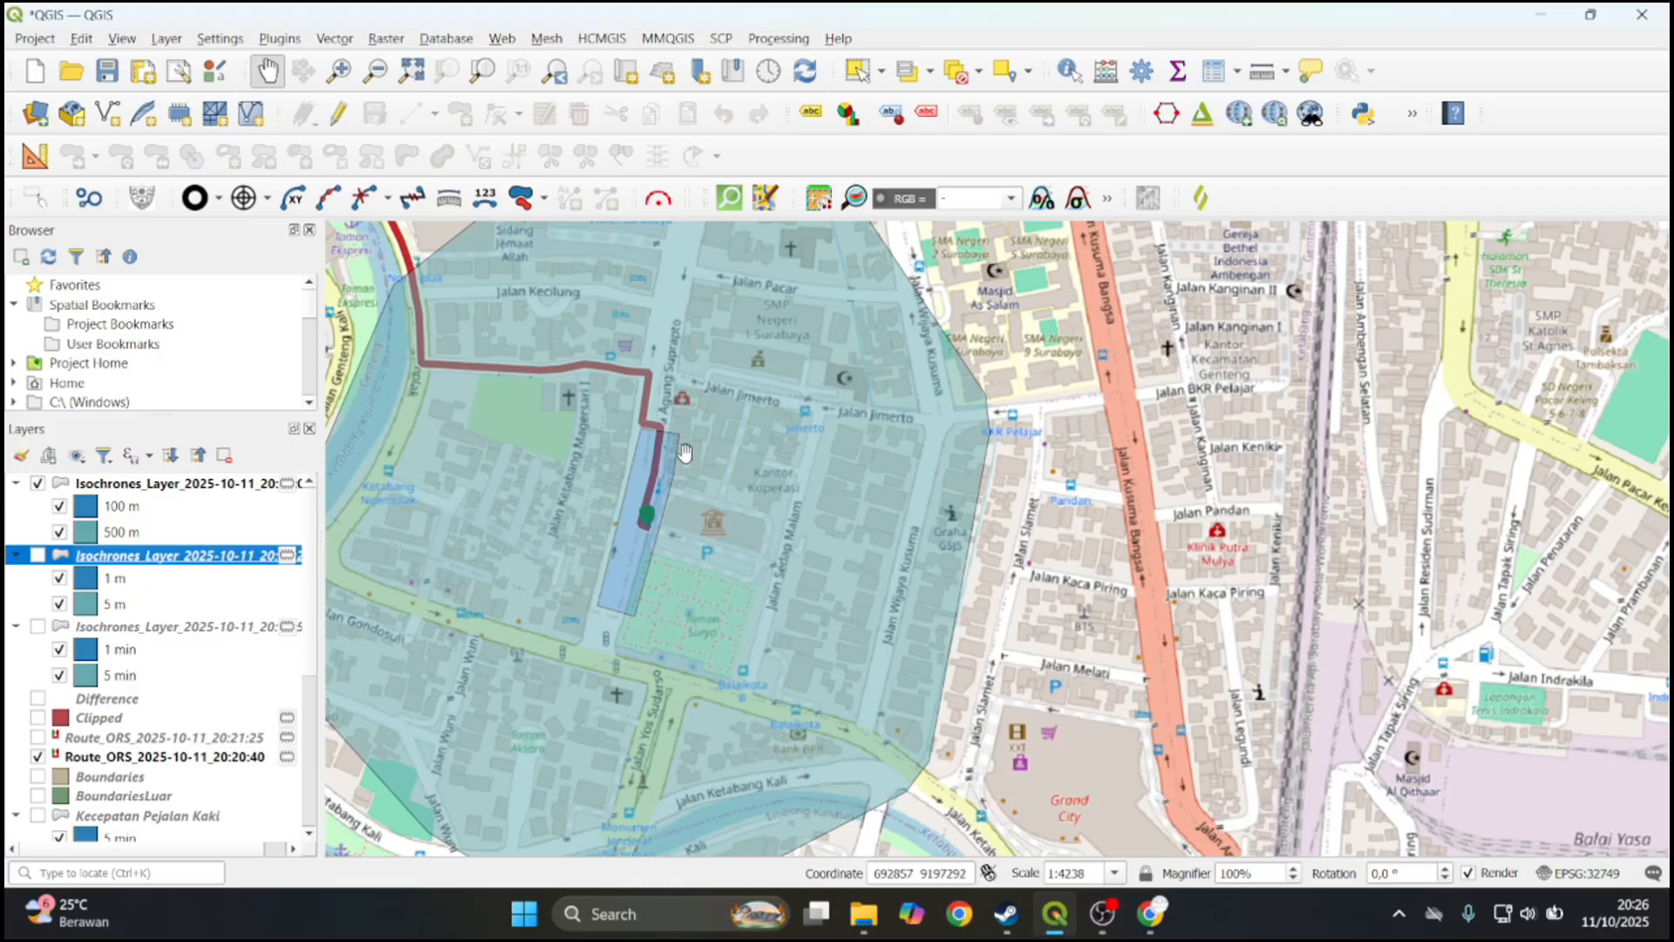
{"action": "scroll", "coordinate": [684, 450], "scroll_direction": "up", "scroll_amount": 1}
{"action": "scroll", "coordinate": [684, 450], "scroll_direction": "down", "scroll_amount": 1}
{"action": "left_click_drag", "start_coordinate": [680, 450], "coordinate": [448, 518]}
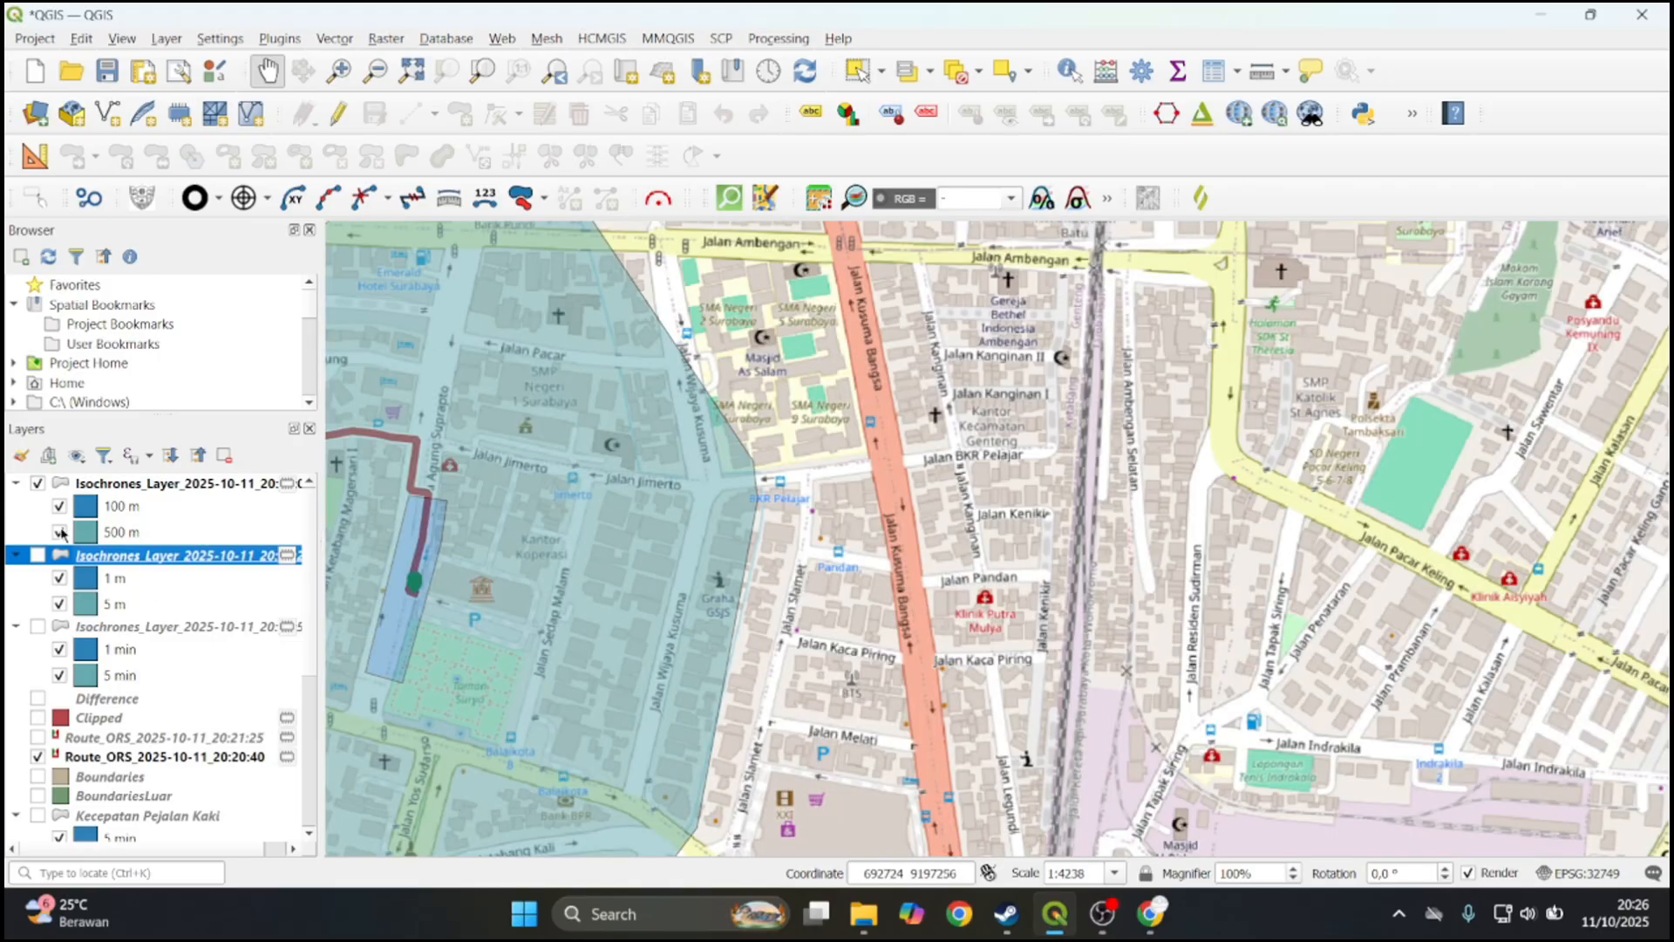
Hide the 500 m class and examine the 100 m walking area along Jalan Jaksa Agung Suprapto
{"action": "left_click", "coordinate": [60, 532]}
{"action": "left_click_drag", "start_coordinate": [417, 577], "coordinate": [787, 553]}
{"action": "scroll", "coordinate": [567, 555], "scroll_direction": "up", "scroll_amount": 1}
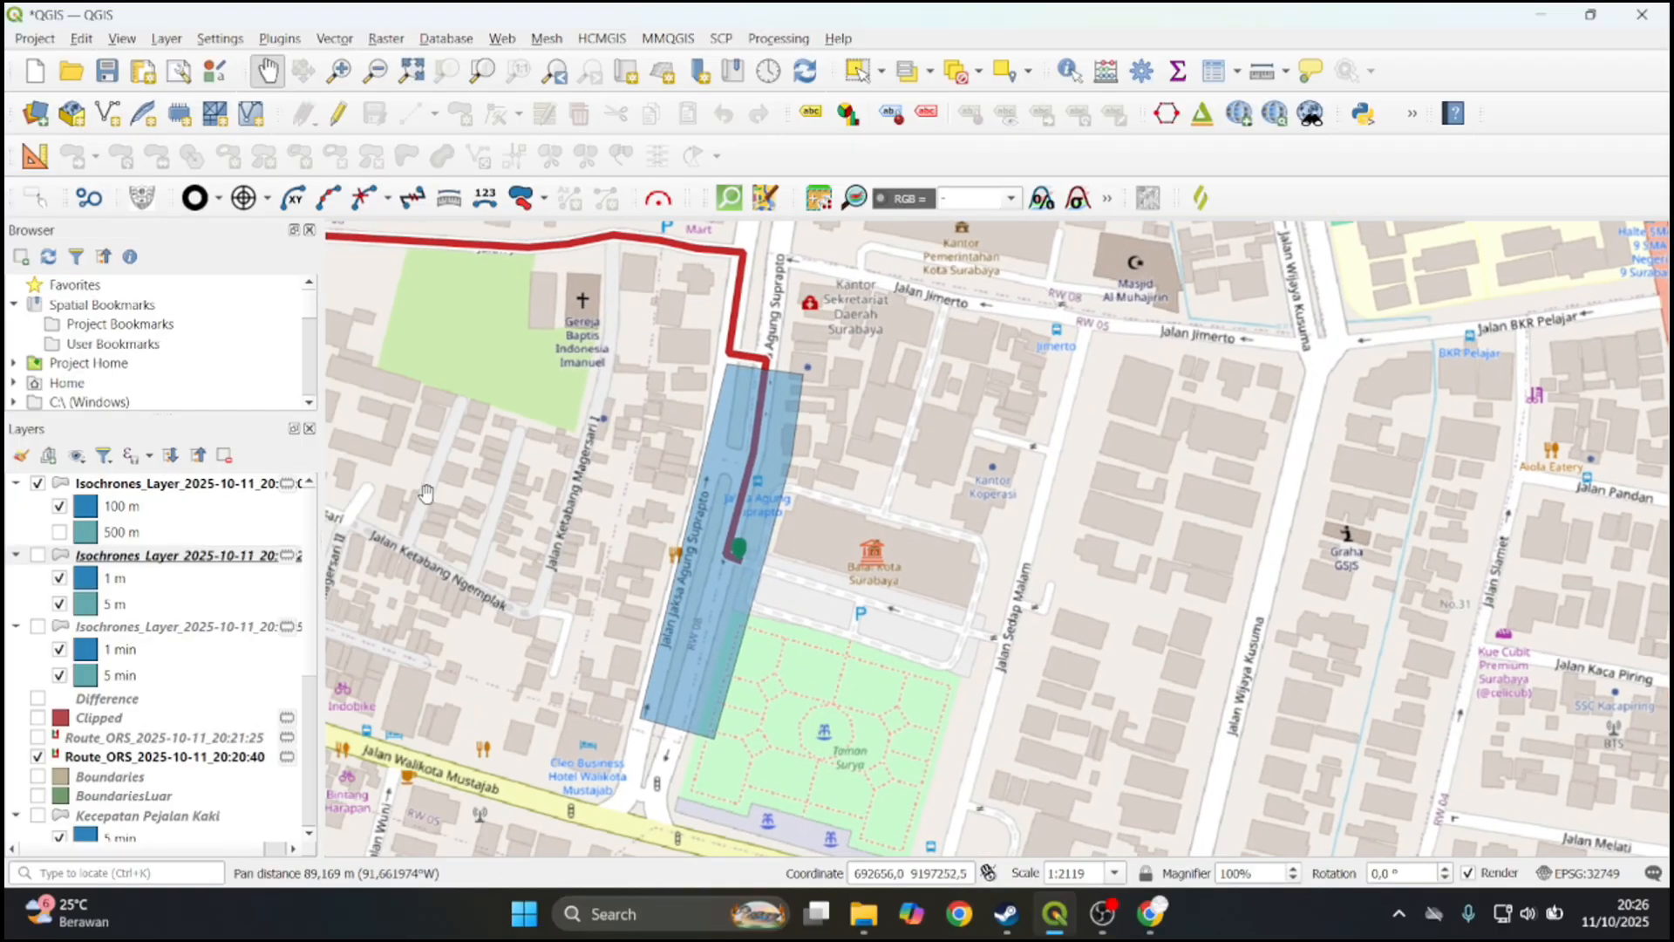
{"action": "scroll", "coordinate": [610, 504], "scroll_direction": "up", "scroll_amount": 2}
{"action": "scroll", "coordinate": [632, 502], "scroll_direction": "down", "scroll_amount": 3}
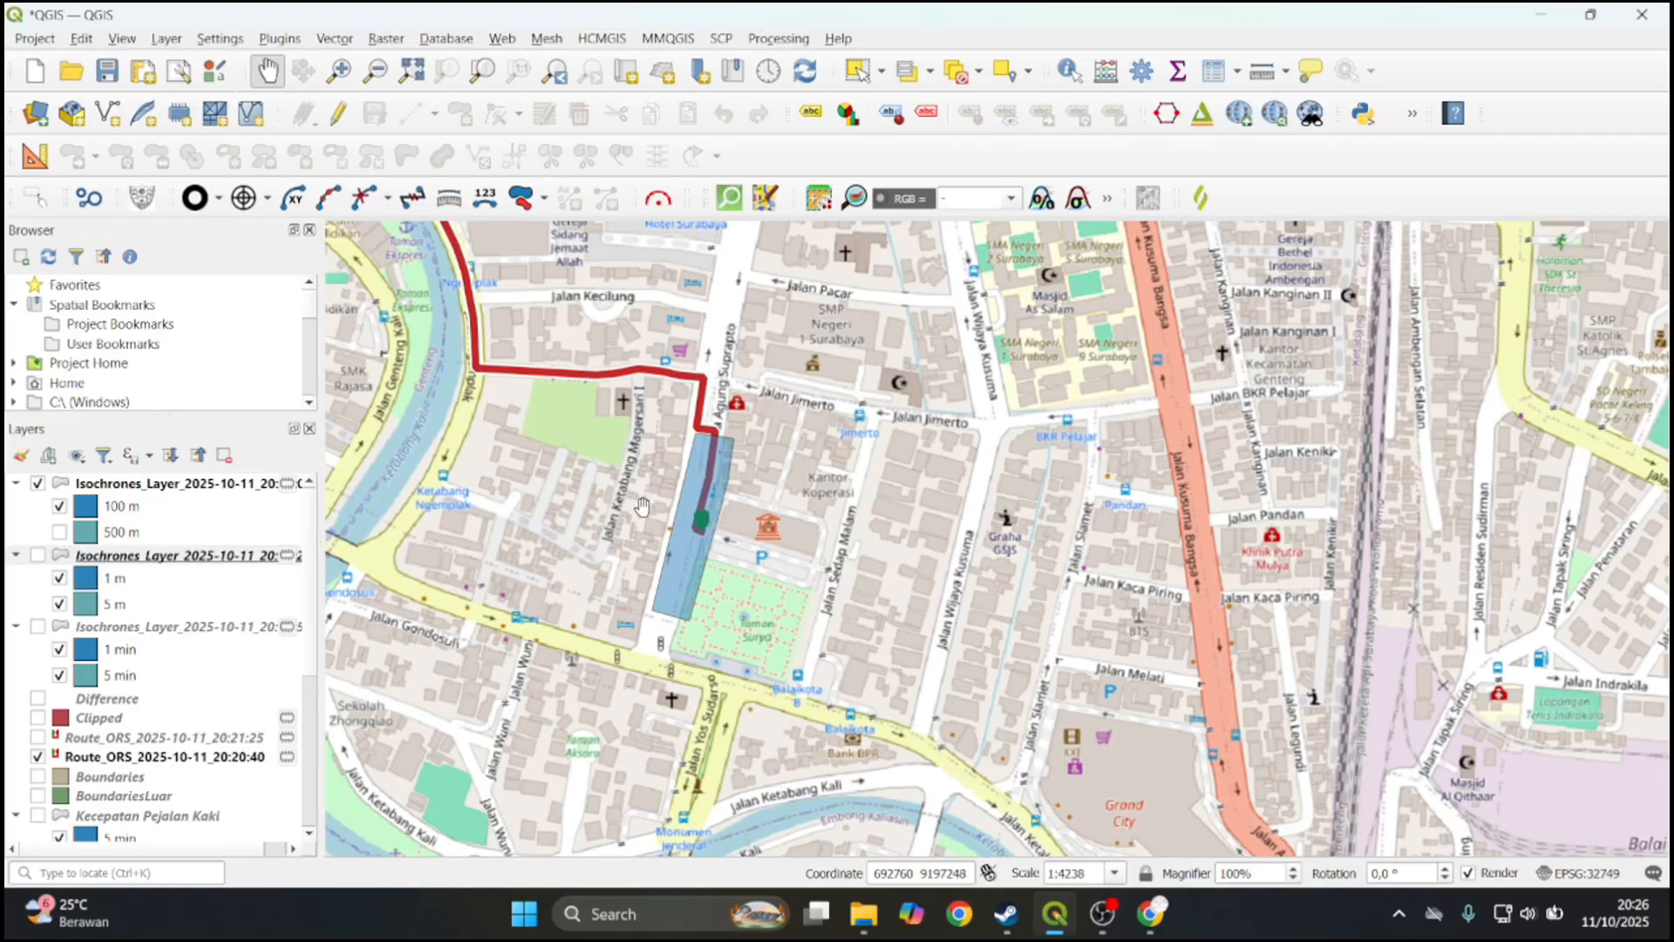
{"action": "scroll", "coordinate": [641, 505], "scroll_direction": "up", "scroll_amount": 1}
{"action": "left_click_drag", "start_coordinate": [649, 519], "coordinate": [658, 526]}
{"action": "scroll", "coordinate": [673, 555], "scroll_direction": "up", "scroll_amount": 1}
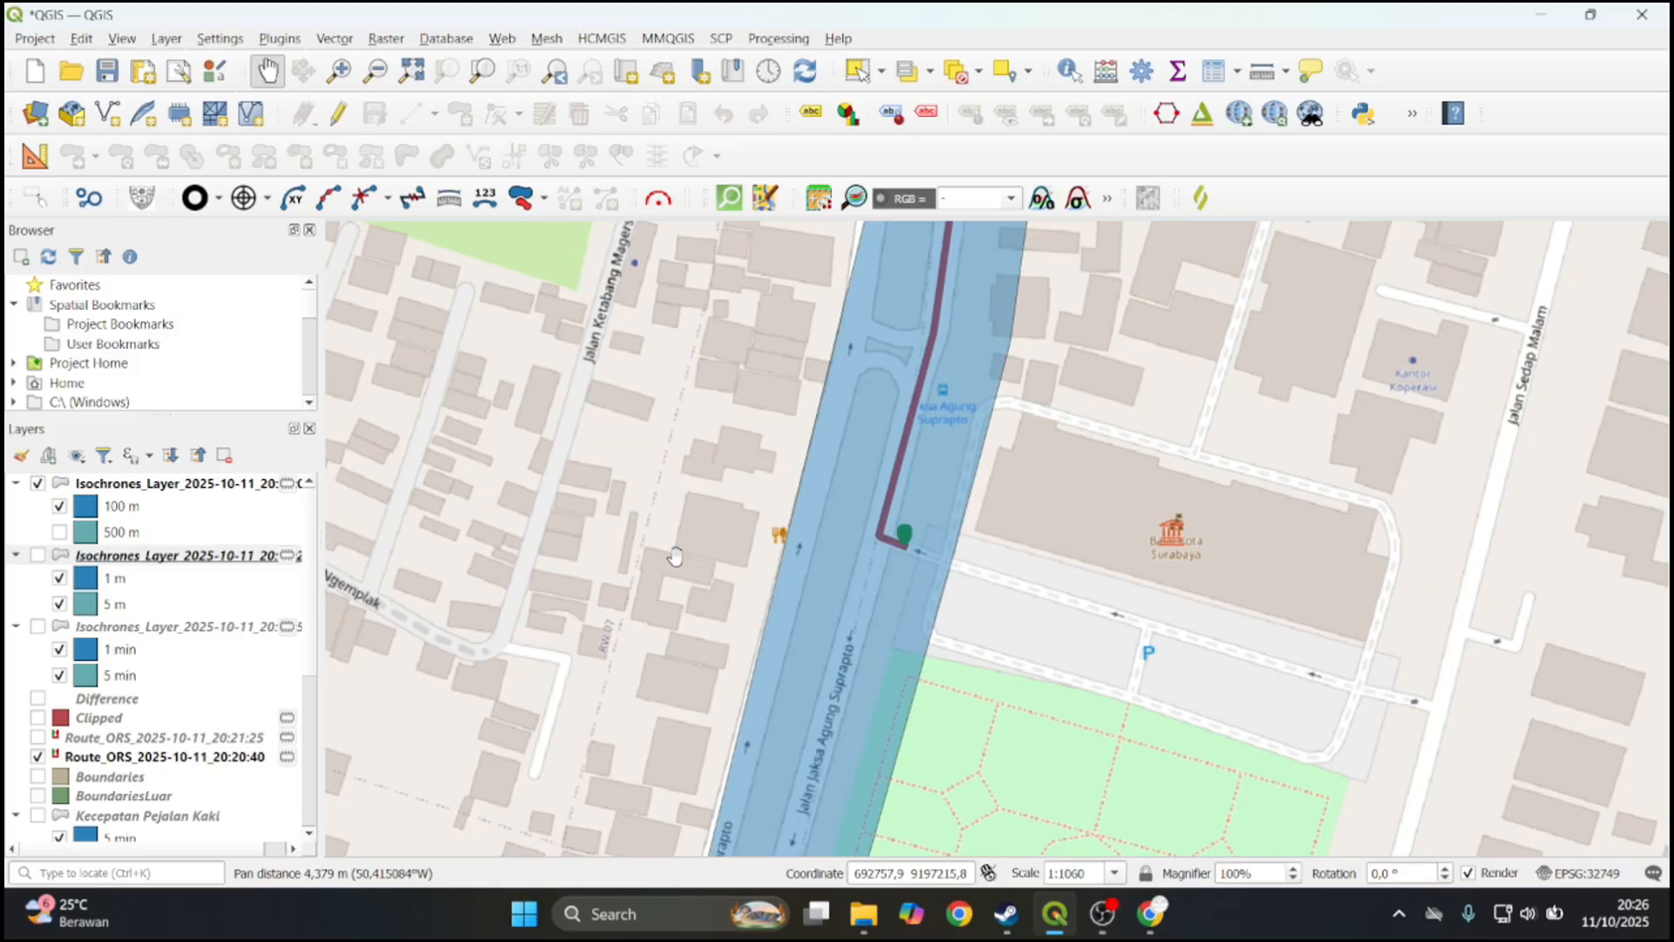
{"action": "scroll", "coordinate": [675, 557], "scroll_direction": "down", "scroll_amount": 2}
{"action": "scroll", "coordinate": [698, 549], "scroll_direction": "up", "scroll_amount": 2}
{"action": "scroll", "coordinate": [726, 524], "scroll_direction": "down", "scroll_amount": 1}
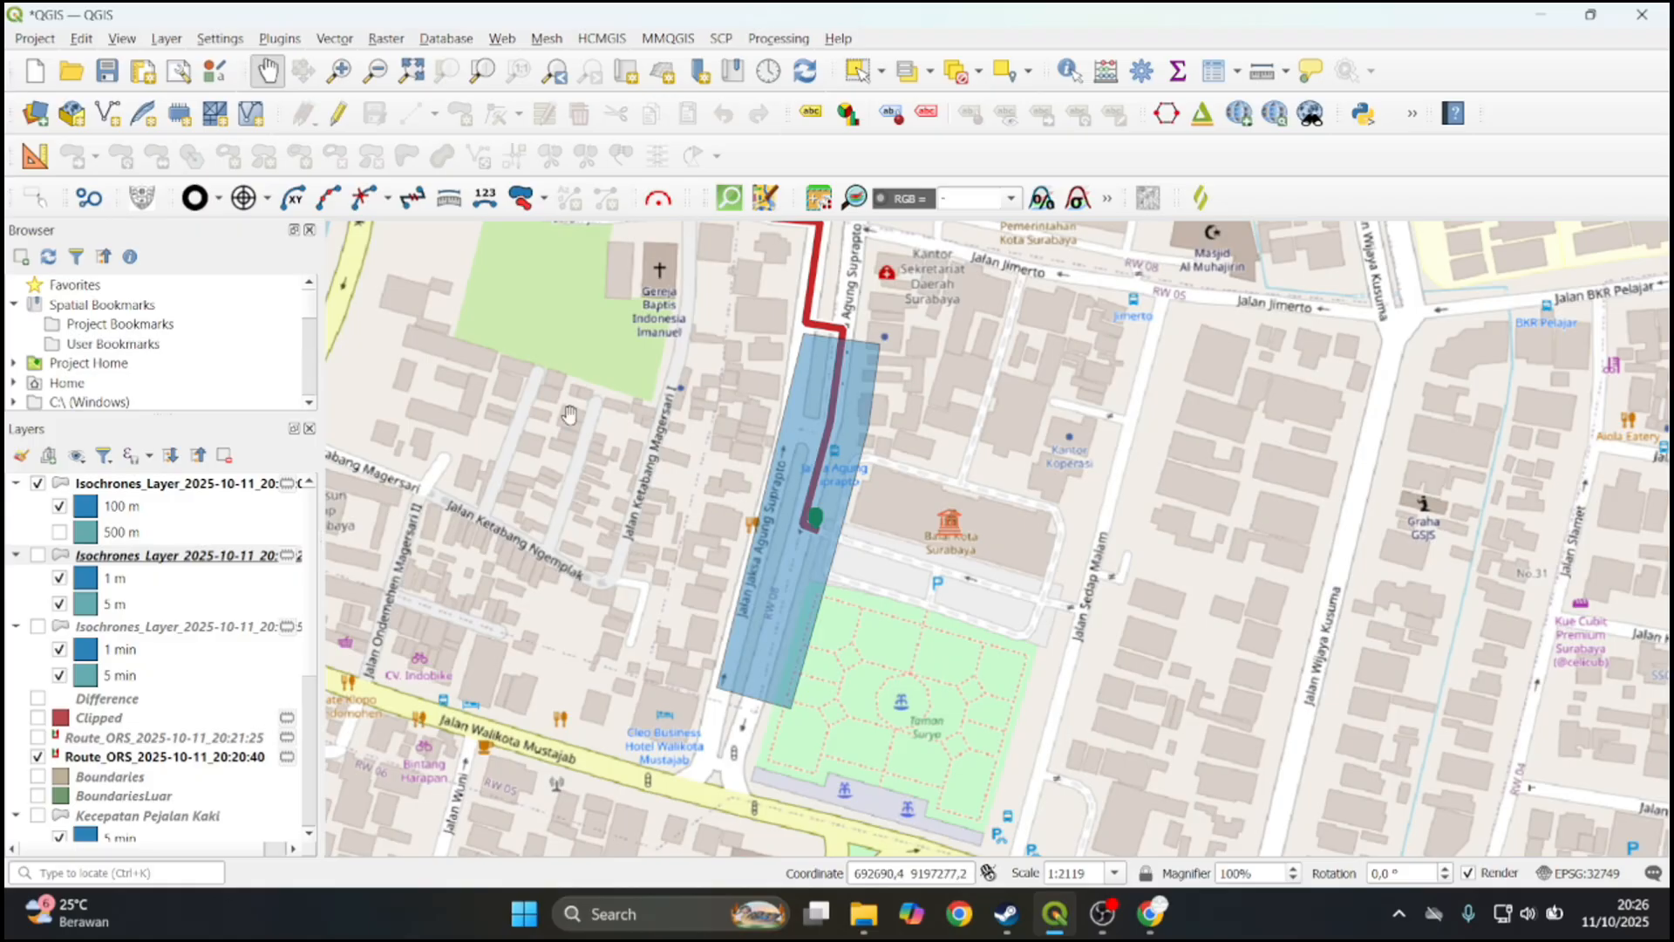
{"action": "left_click_drag", "start_coordinate": [589, 411], "coordinate": [585, 422]}
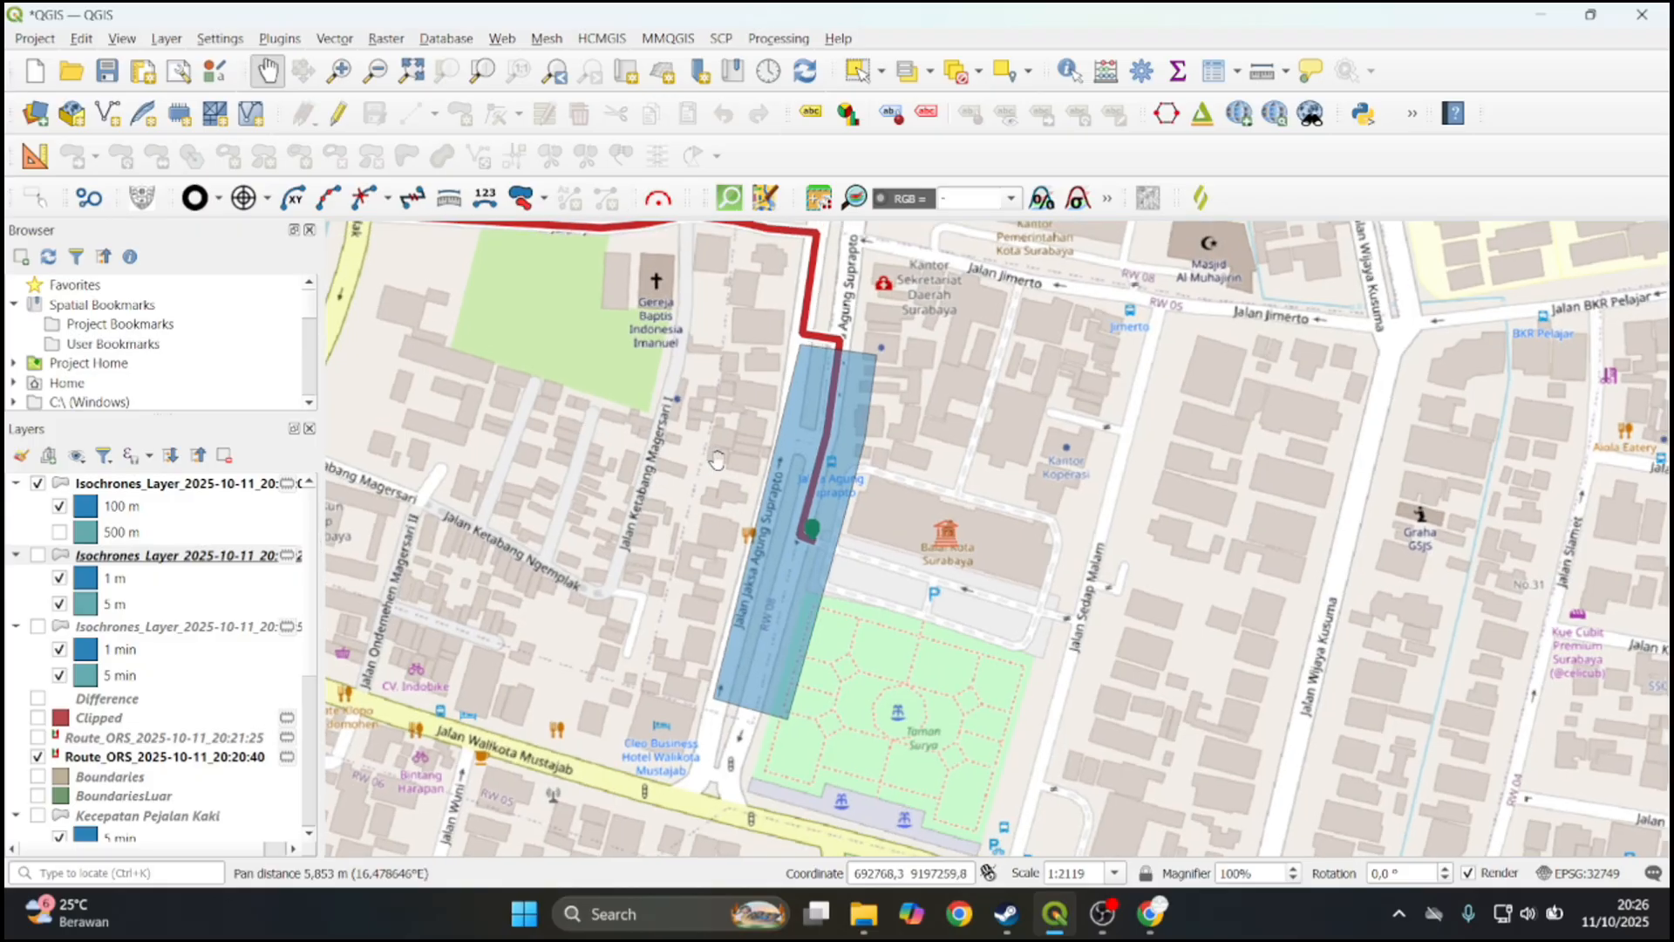
{"action": "left_click_drag", "start_coordinate": [797, 439], "coordinate": [788, 466]}
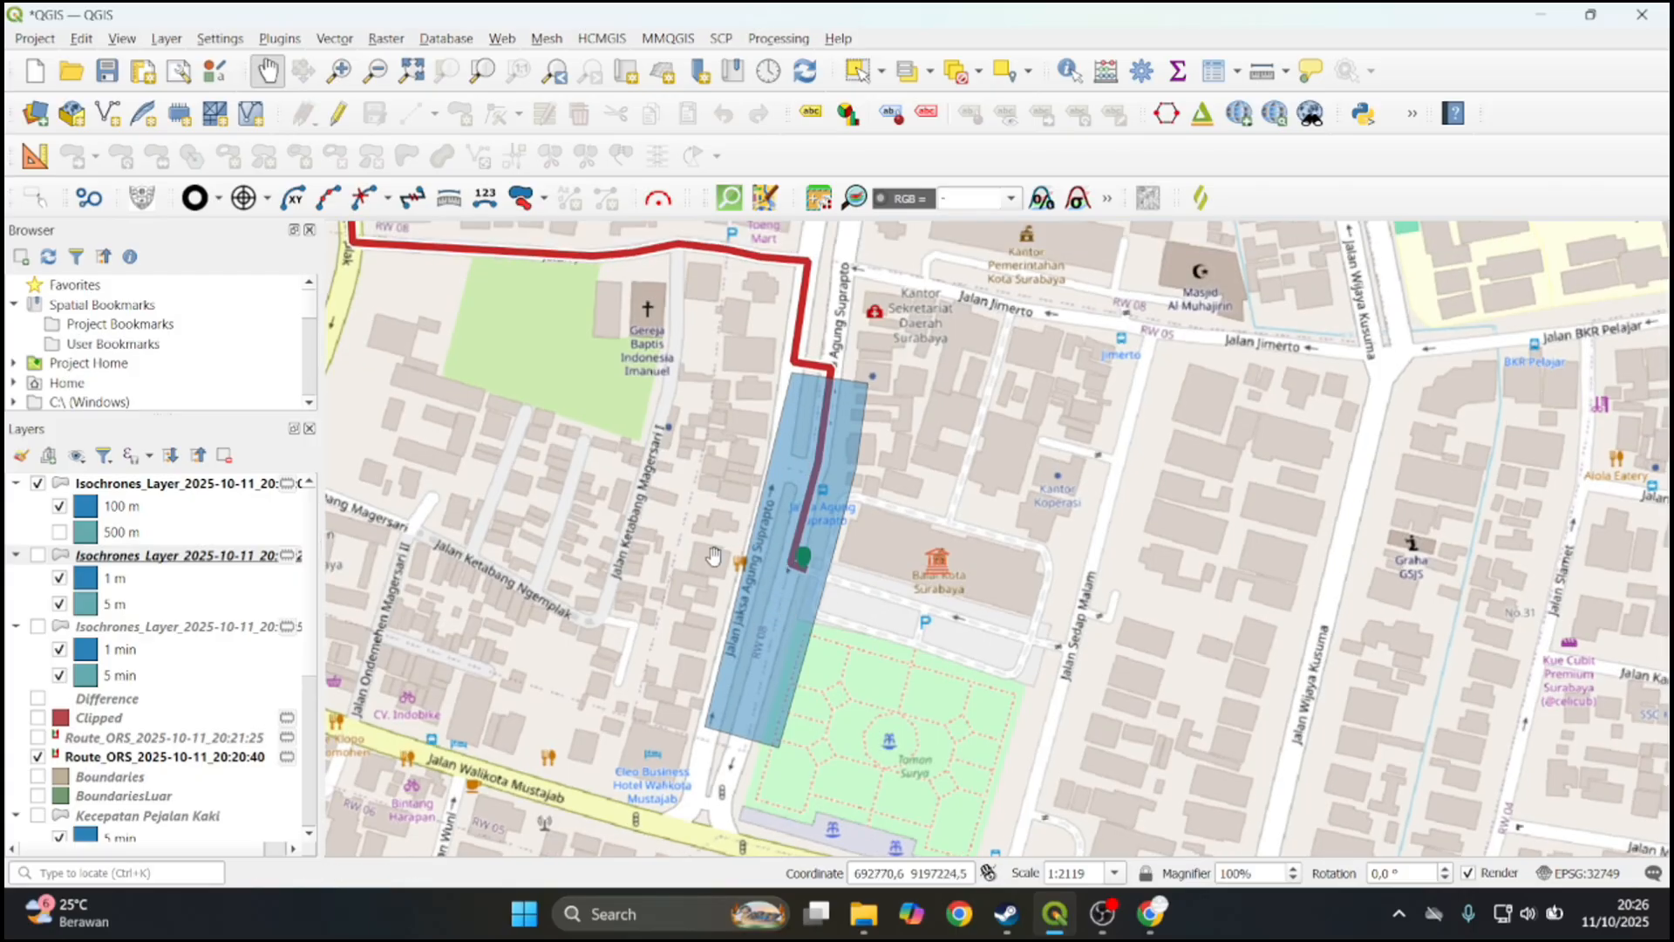
{"action": "mouse_move", "coordinate": [779, 525]}
{"action": "left_mouse_down"}
{"action": "mouse_move", "coordinate": [717, 564]}
{"action": "mouse_move", "coordinate": [768, 554]}
{"action": "mouse_move", "coordinate": [760, 515]}
{"action": "left_mouse_up"}
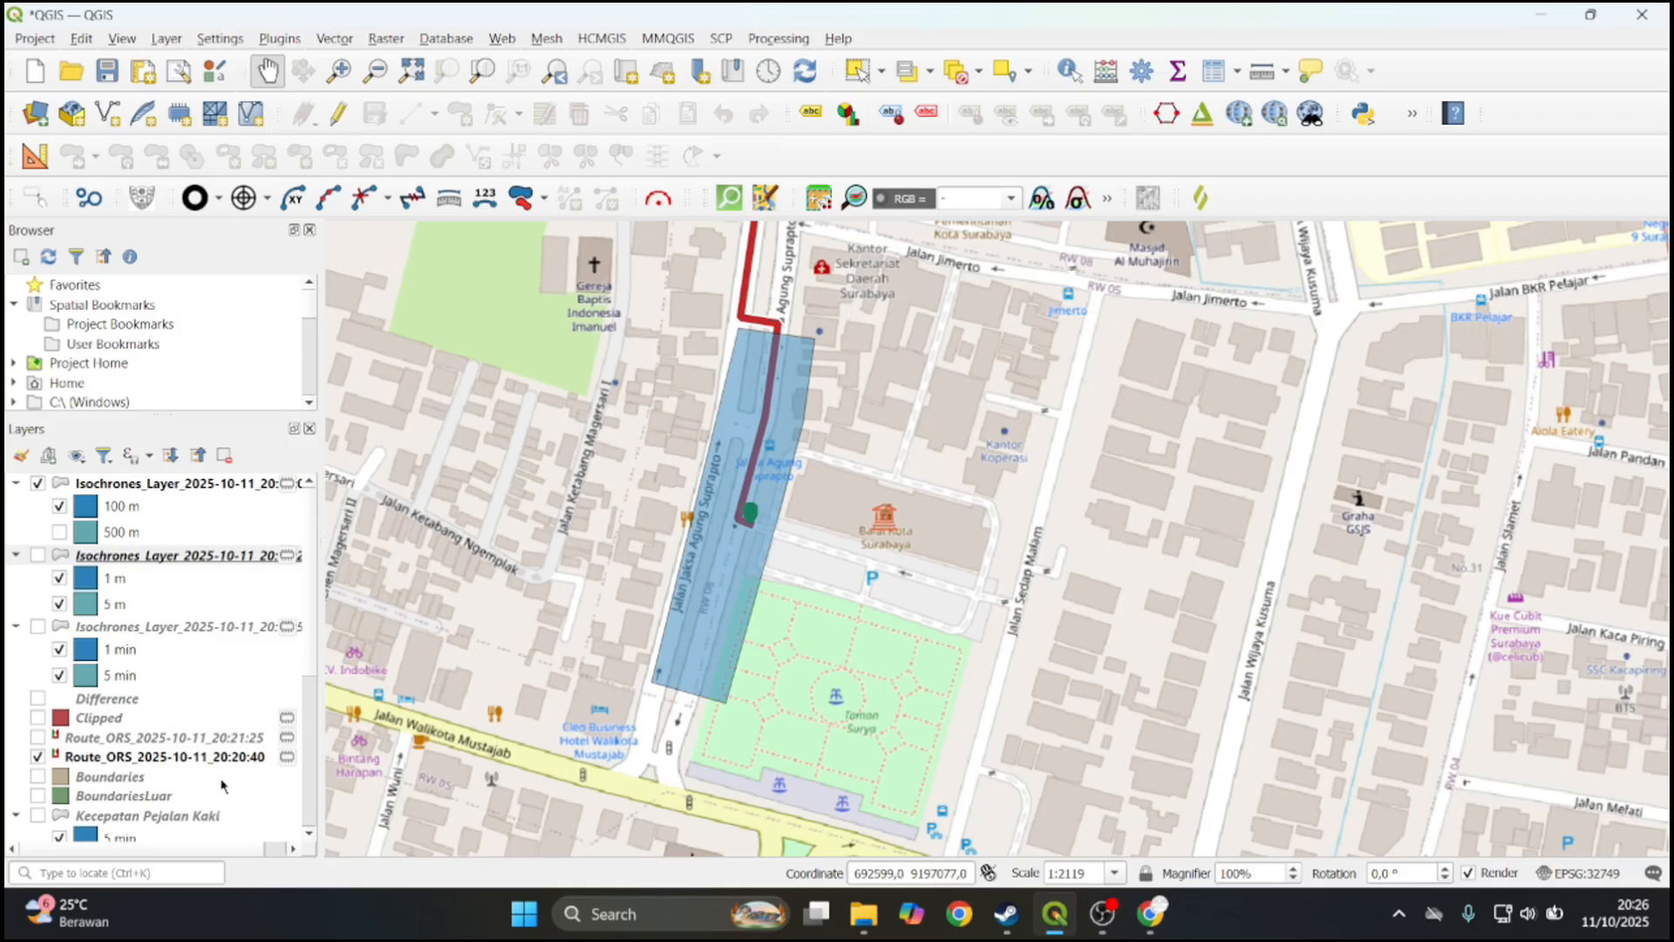
Show the 500 m class again and examine which streets and landmarks its walking area covers
{"action": "left_click", "coordinate": [59, 532]}
{"action": "scroll", "coordinate": [1085, 577], "scroll_direction": "down", "scroll_amount": 2}
{"action": "scroll", "coordinate": [1059, 592], "scroll_direction": "up", "scroll_amount": 1}
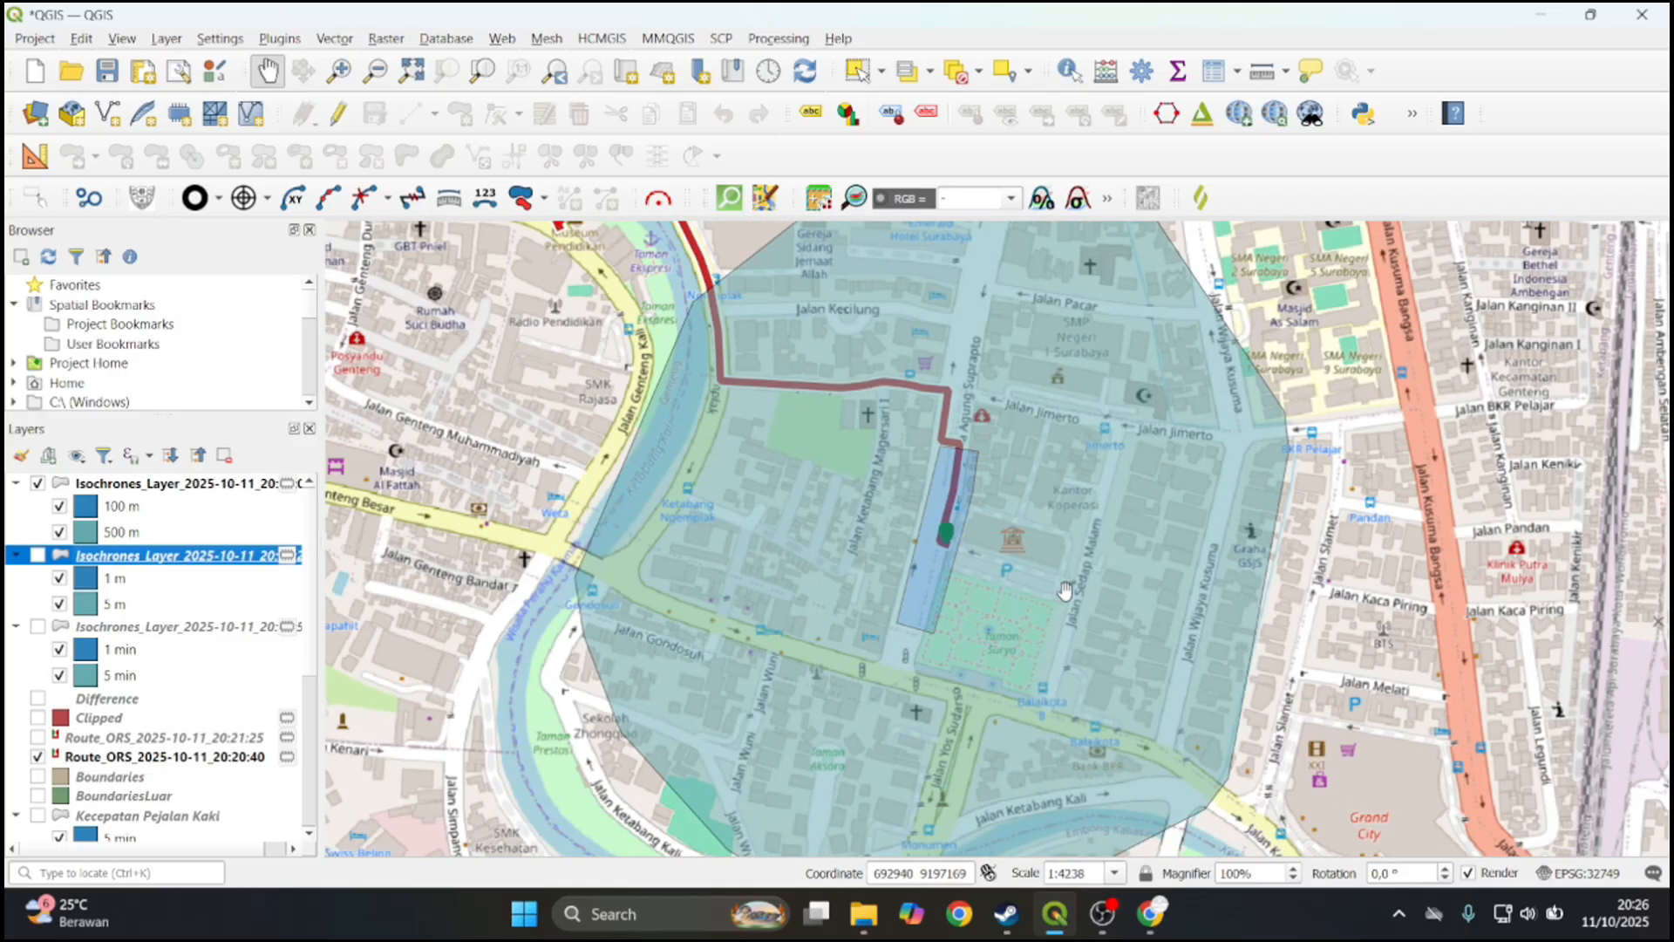
{"action": "left_click_drag", "start_coordinate": [1084, 583], "coordinate": [1044, 548]}
{"action": "left_click_drag", "start_coordinate": [786, 602], "coordinate": [849, 535]}
{"action": "left_click_drag", "start_coordinate": [1009, 561], "coordinate": [744, 426]}
{"action": "scroll", "coordinate": [596, 458], "scroll_direction": "up", "scroll_amount": 1}
{"action": "scroll", "coordinate": [875, 526], "scroll_direction": "up", "scroll_amount": 1}
{"action": "scroll", "coordinate": [958, 603], "scroll_direction": "down", "scroll_amount": 1}
{"action": "left_click_drag", "start_coordinate": [1095, 651], "coordinate": [814, 526]}
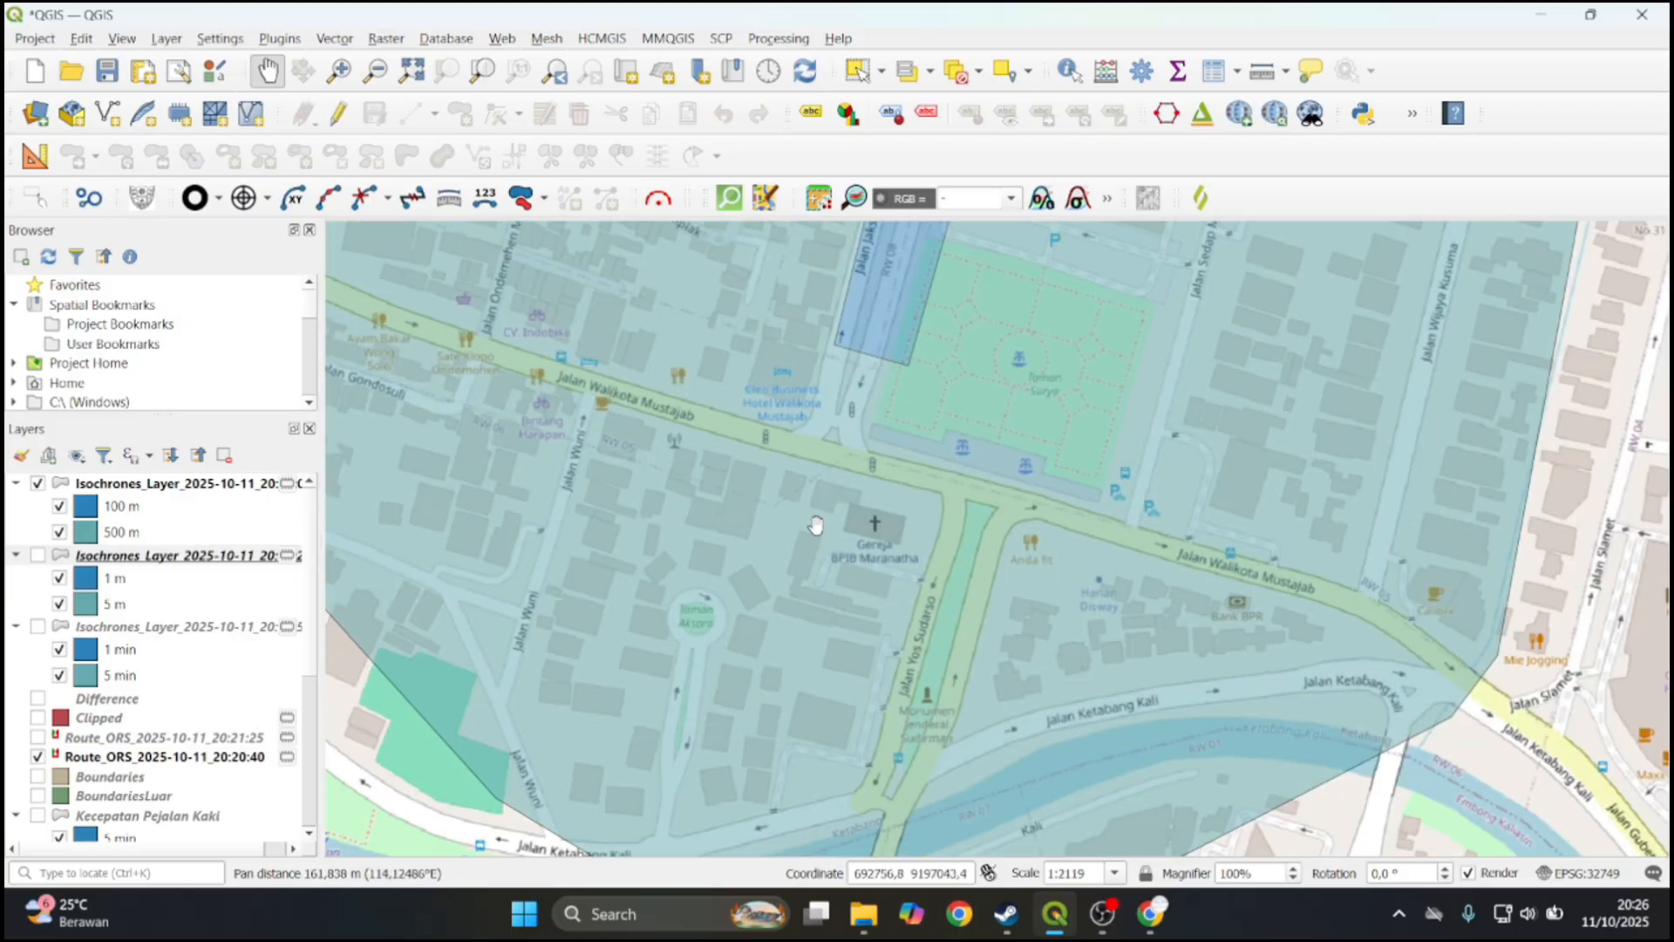
{"action": "scroll", "coordinate": [978, 604], "scroll_direction": "down", "scroll_amount": 1}
{"action": "left_click_drag", "start_coordinate": [1003, 659], "coordinate": [730, 702]}
{"action": "left_click_drag", "start_coordinate": [826, 475], "coordinate": [818, 611]}
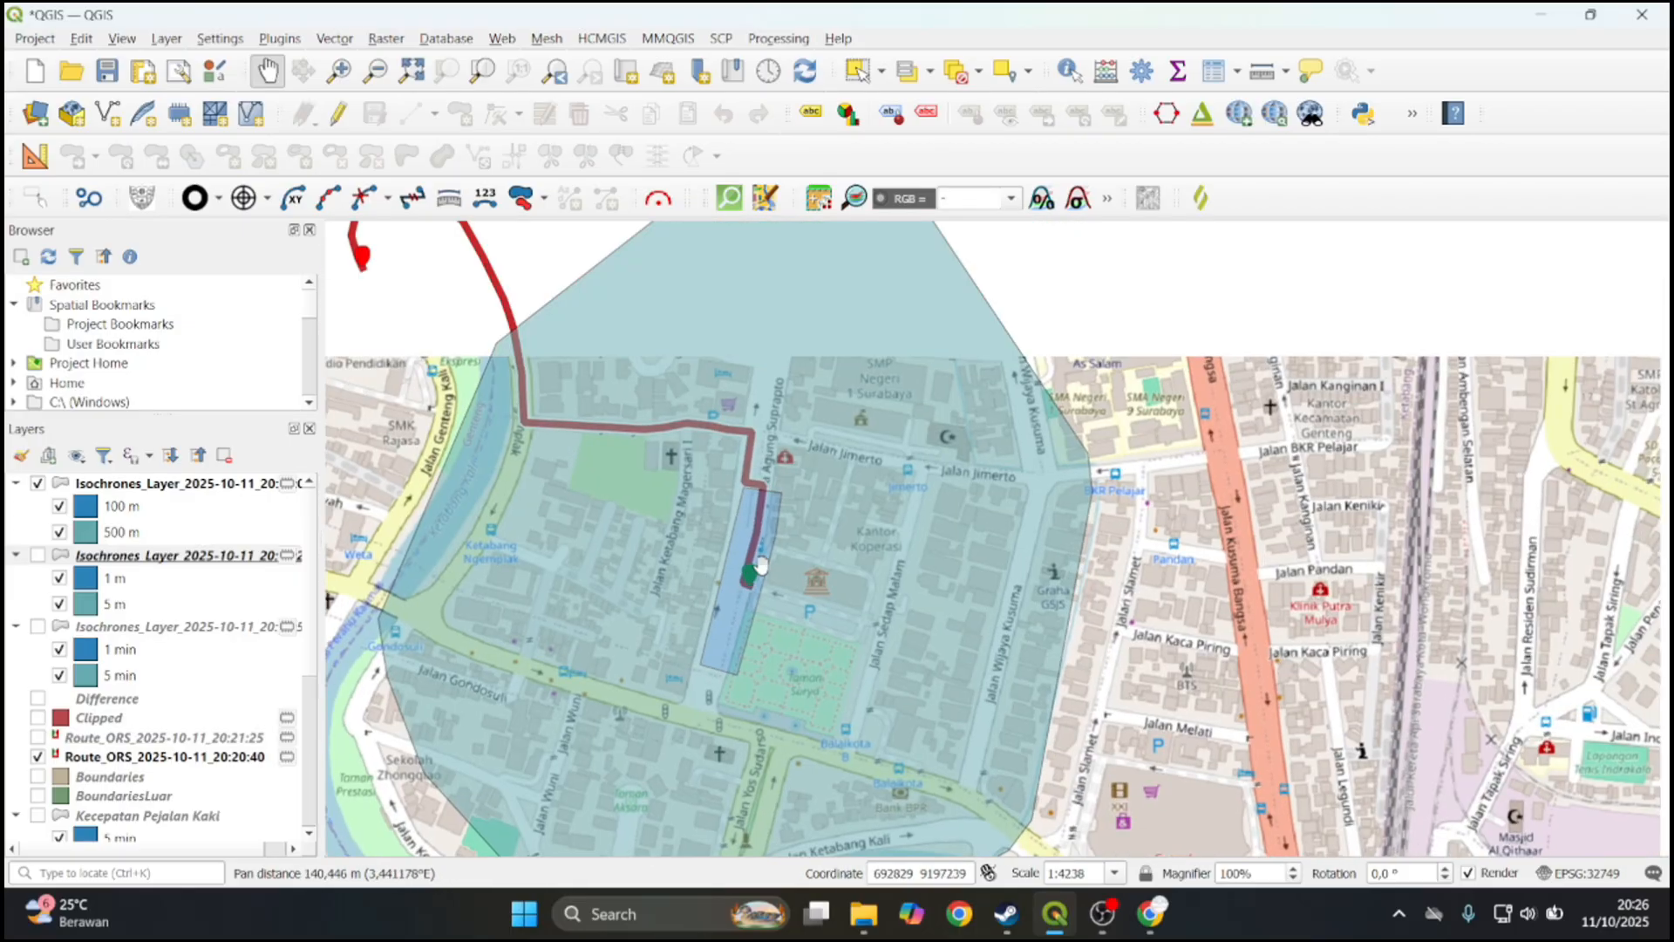
{"action": "scroll", "coordinate": [818, 615], "scroll_direction": "up", "scroll_amount": 1}
Check the ORS Tools processing options, close them, and hide the 100 m and 500 m isochrone layer
{"action": "left_click", "coordinate": [1166, 114]}
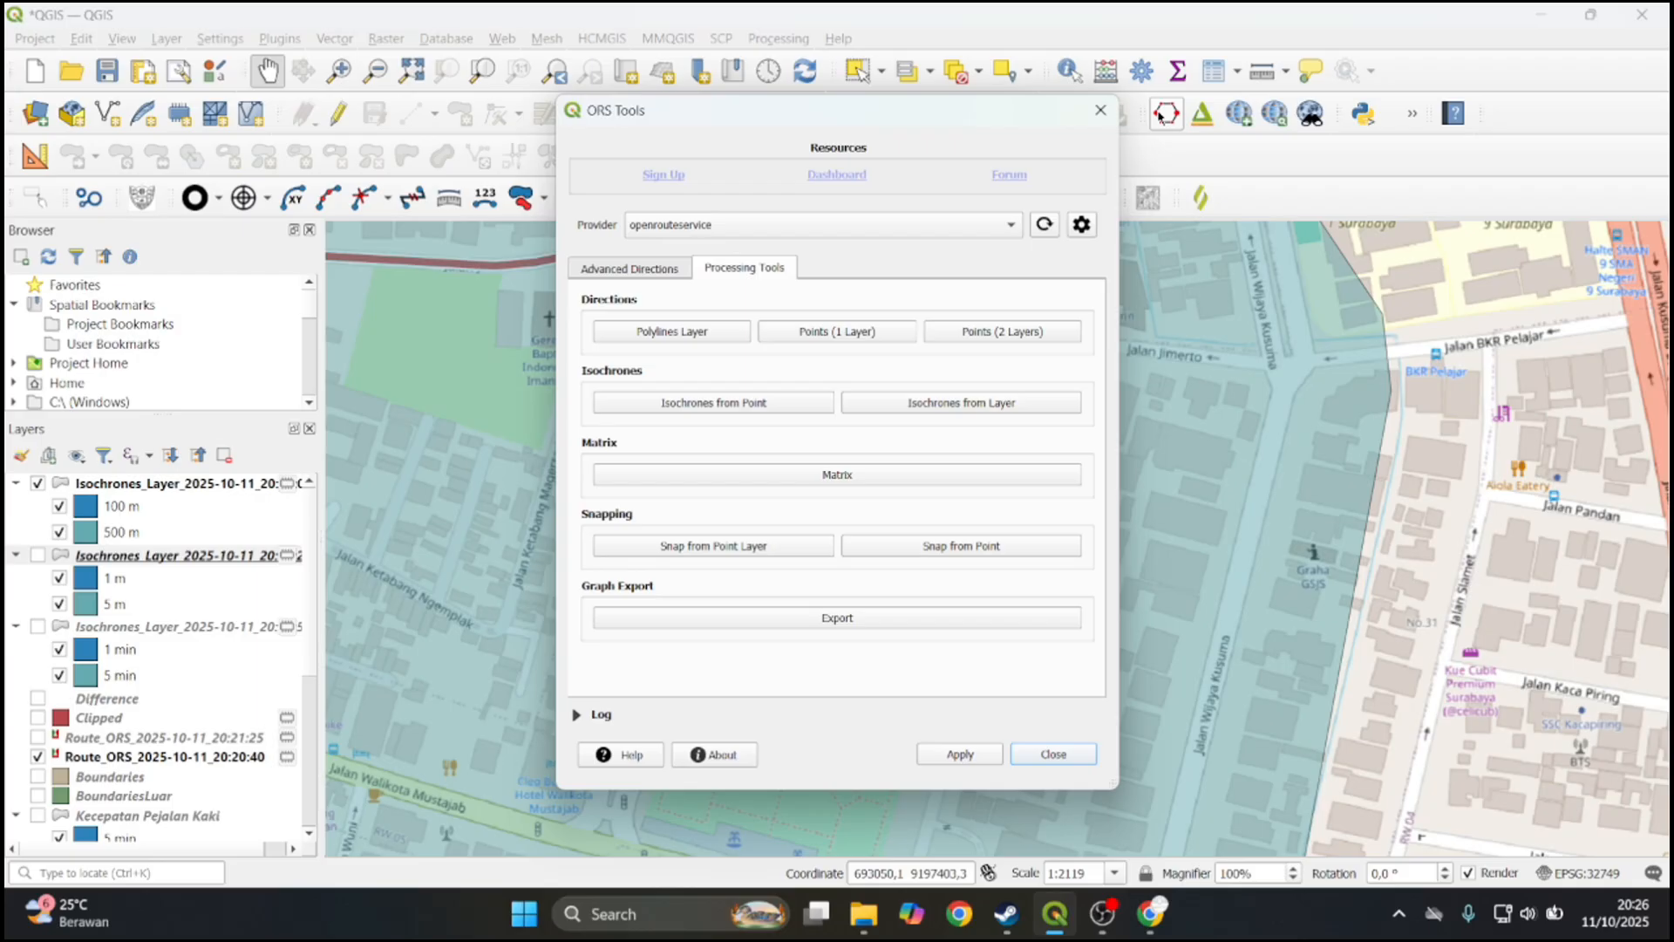
{"action": "left_click", "coordinate": [1102, 111]}
{"action": "scroll", "coordinate": [818, 490], "scroll_direction": "down", "scroll_amount": 2}
{"action": "left_click_drag", "start_coordinate": [817, 491], "coordinate": [1013, 549]}
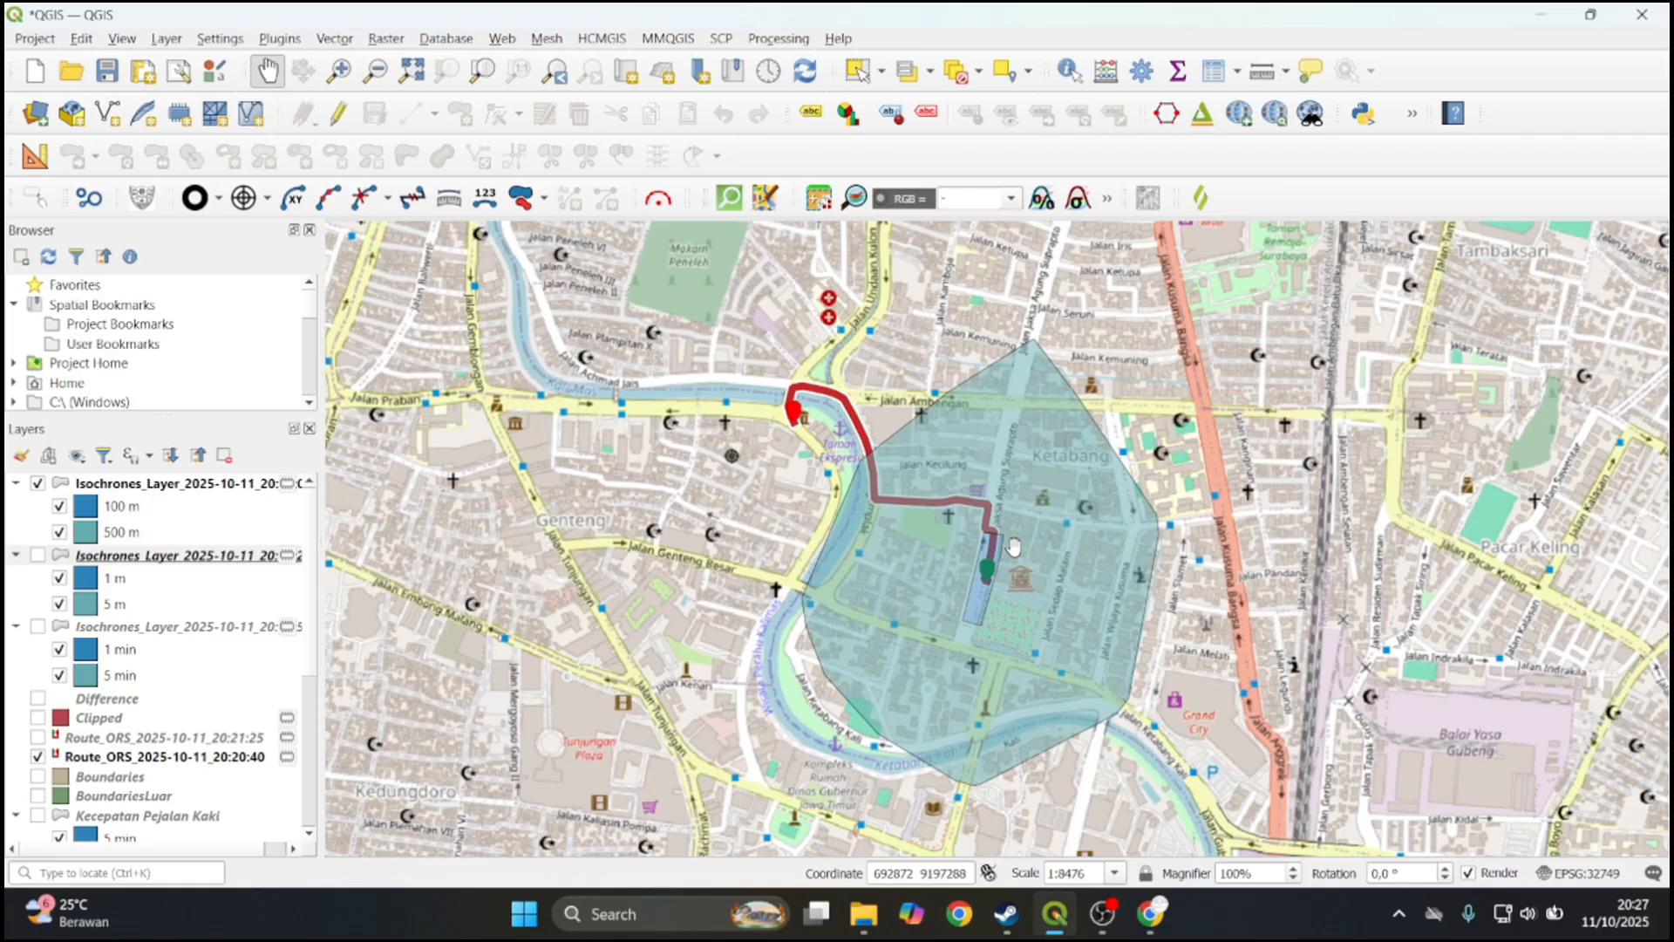
{"action": "left_click_drag", "start_coordinate": [1016, 545], "coordinate": [876, 493]}
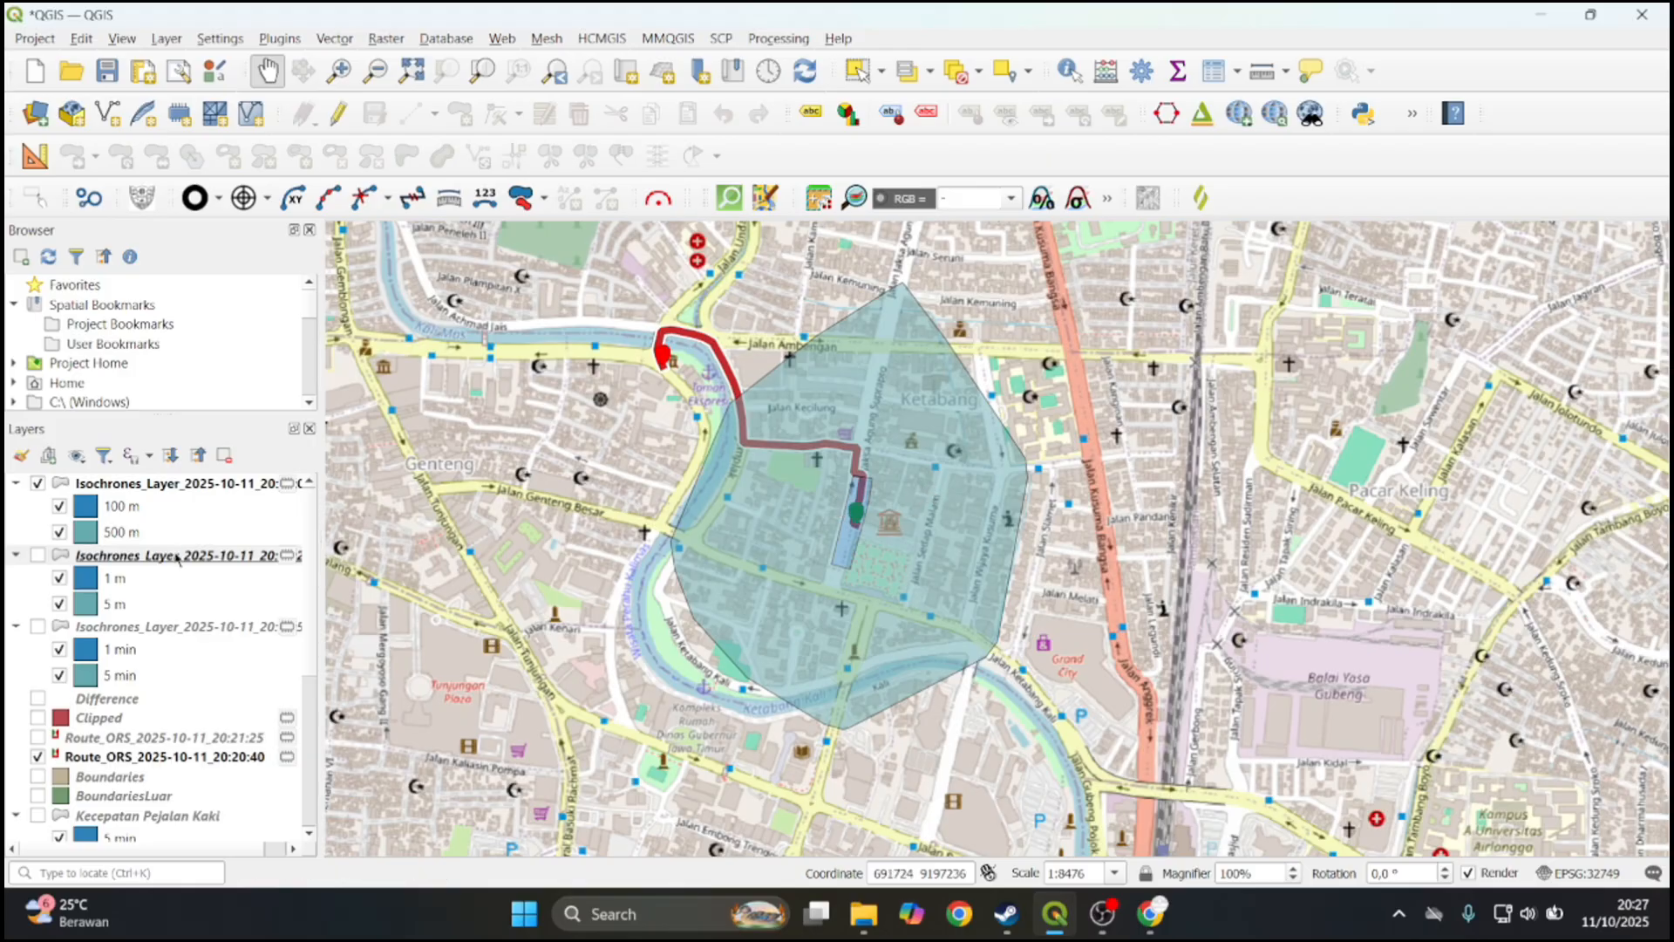
{"action": "left_click", "coordinate": [38, 482]}
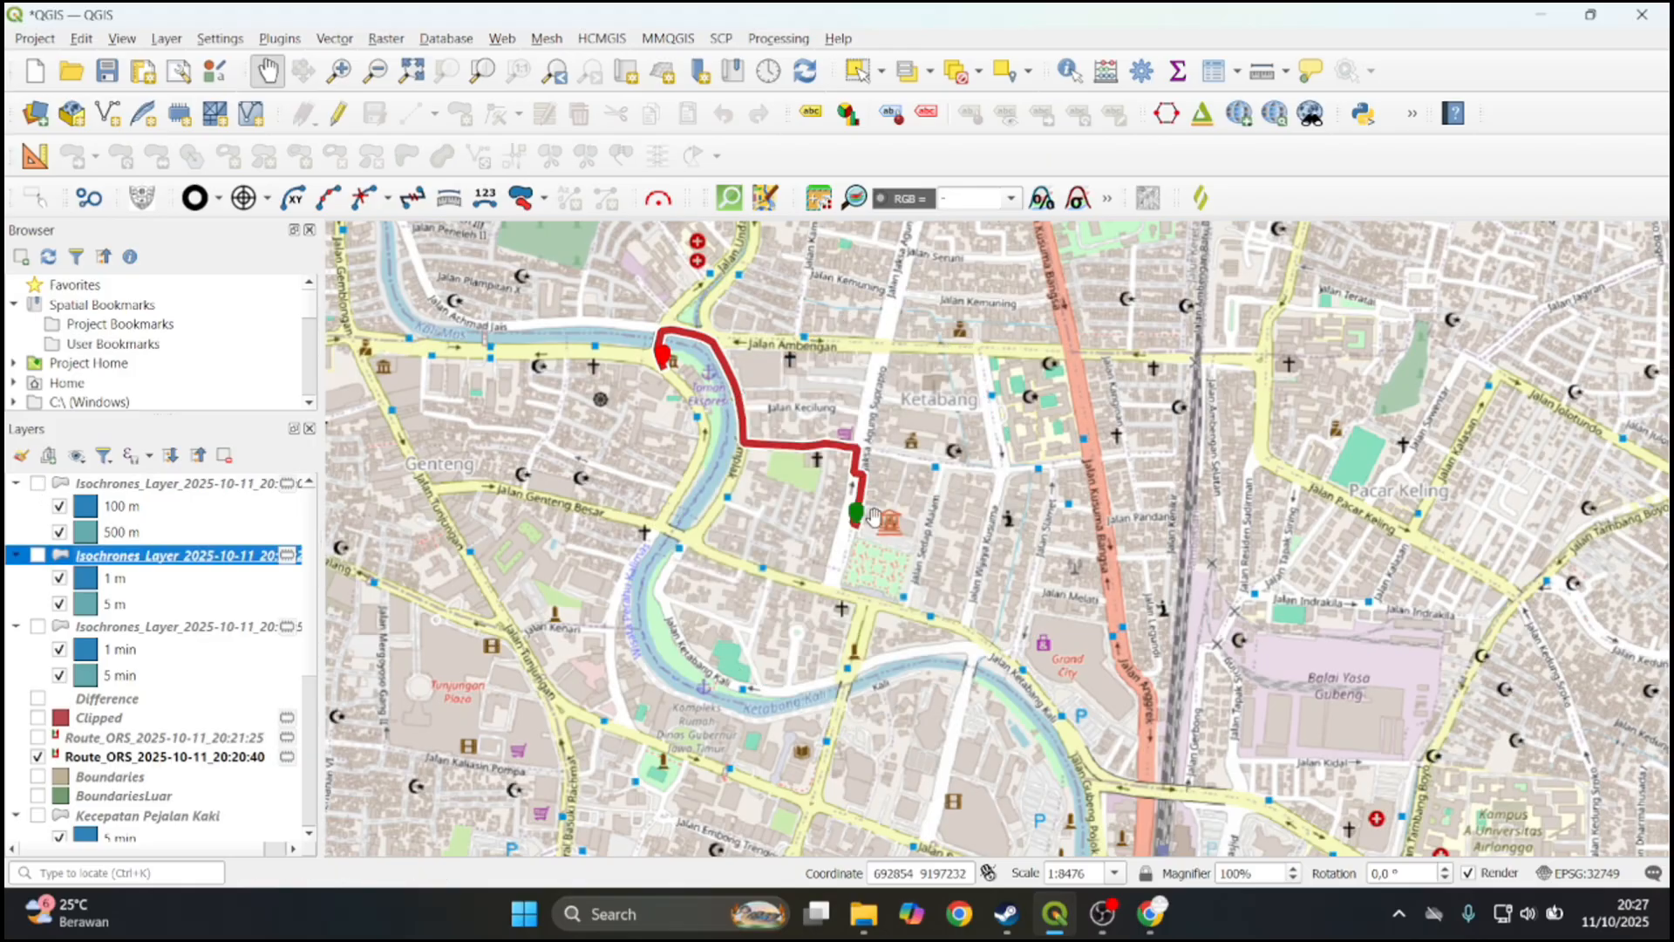